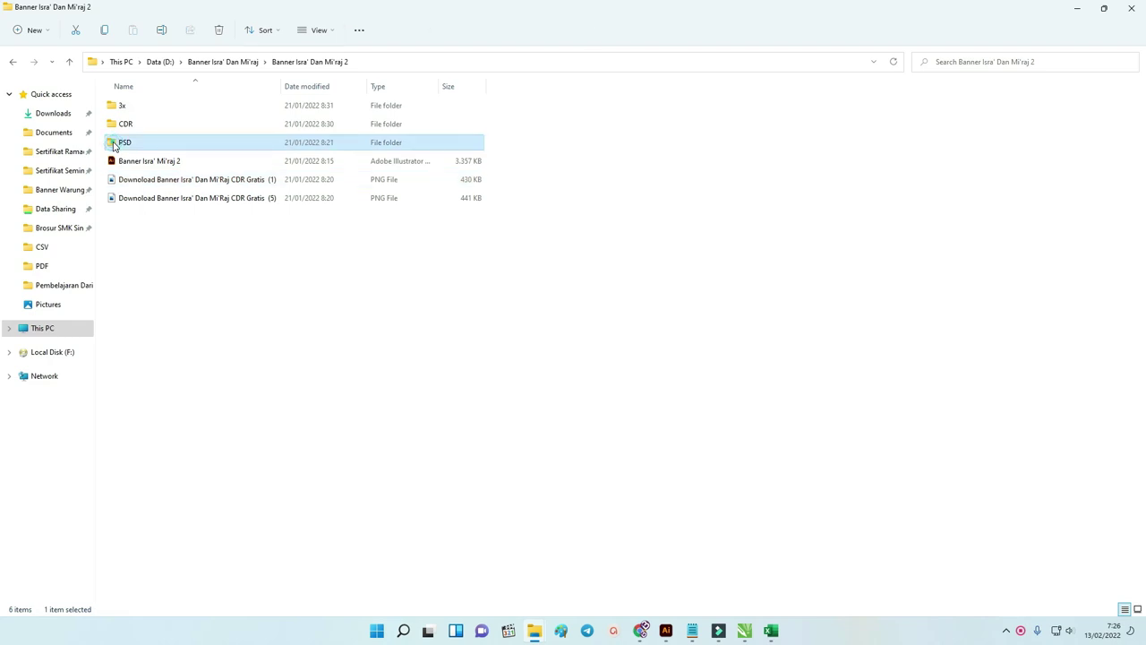
Step: Open the three PSD files Banner Isra' Mi'raj 2-01, 2-02 and 2-03 together in Photoshop
{"action": "left_click_drag", "start_coordinate": [138, 182], "coordinate": [272, 129]}
{"action": "right_click", "coordinate": [270, 127]}
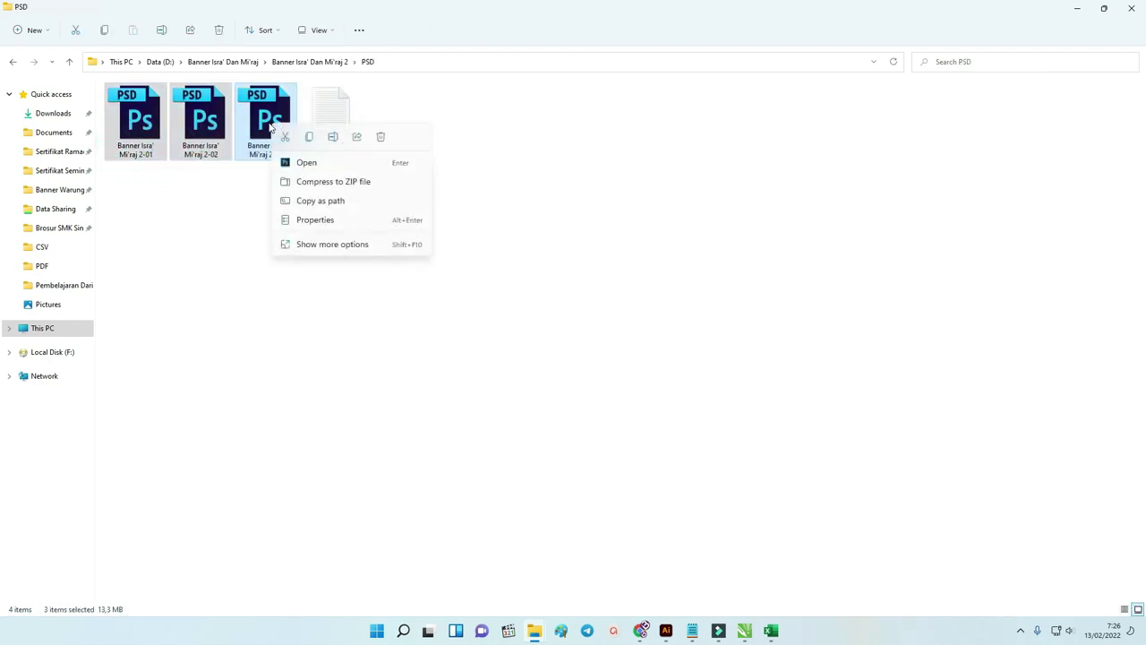
{"action": "left_click", "coordinate": [306, 162]}
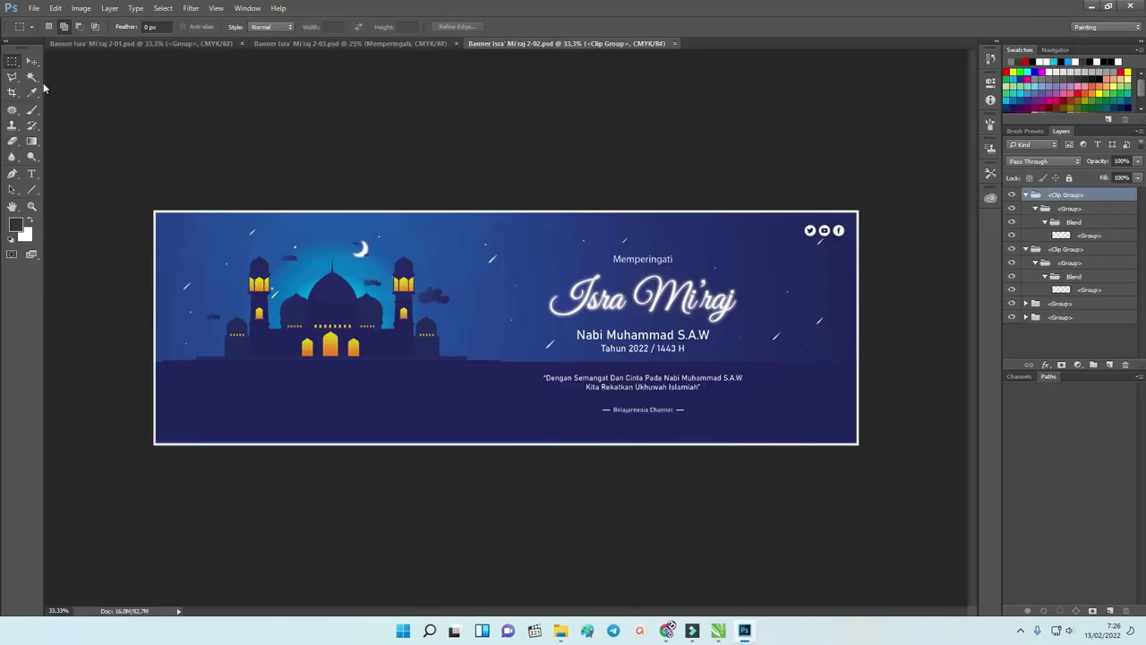
Step: Try moving the main artwork group of banner 2-02 with the Move tool, undo the move and clear the selection
{"action": "left_click", "coordinate": [32, 61]}
{"action": "left_click", "coordinate": [362, 115]}
{"action": "left_click_drag", "start_coordinate": [505, 259], "coordinate": [473, 273]}
{"action": "key", "text": "ctrl+z"}
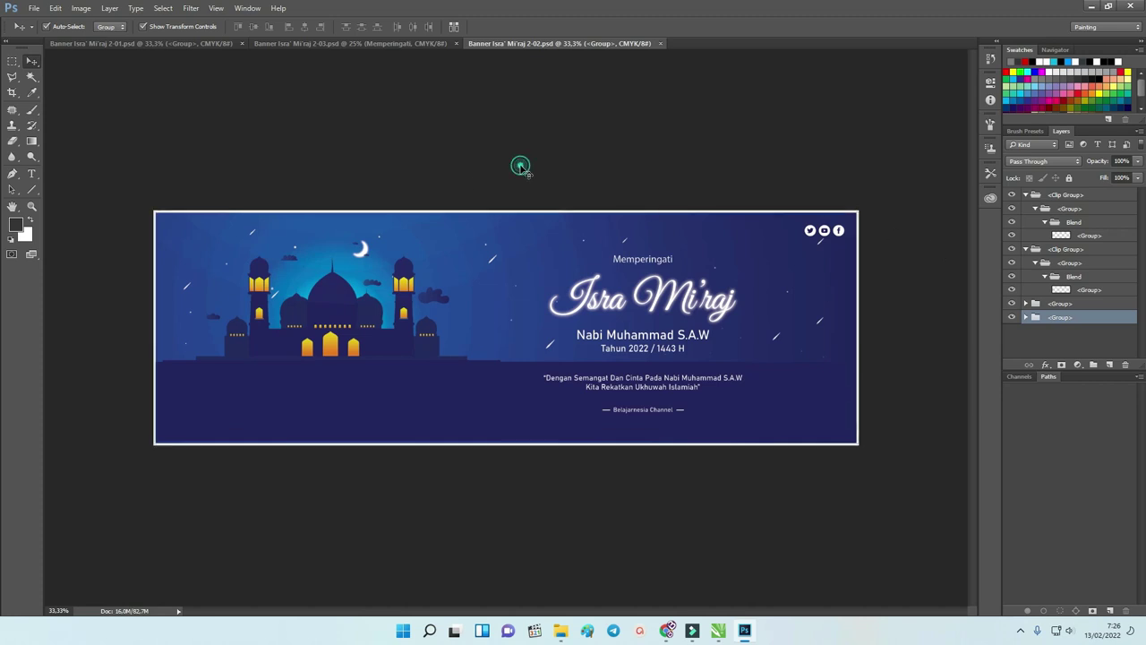
{"action": "left_click", "coordinate": [519, 164]}
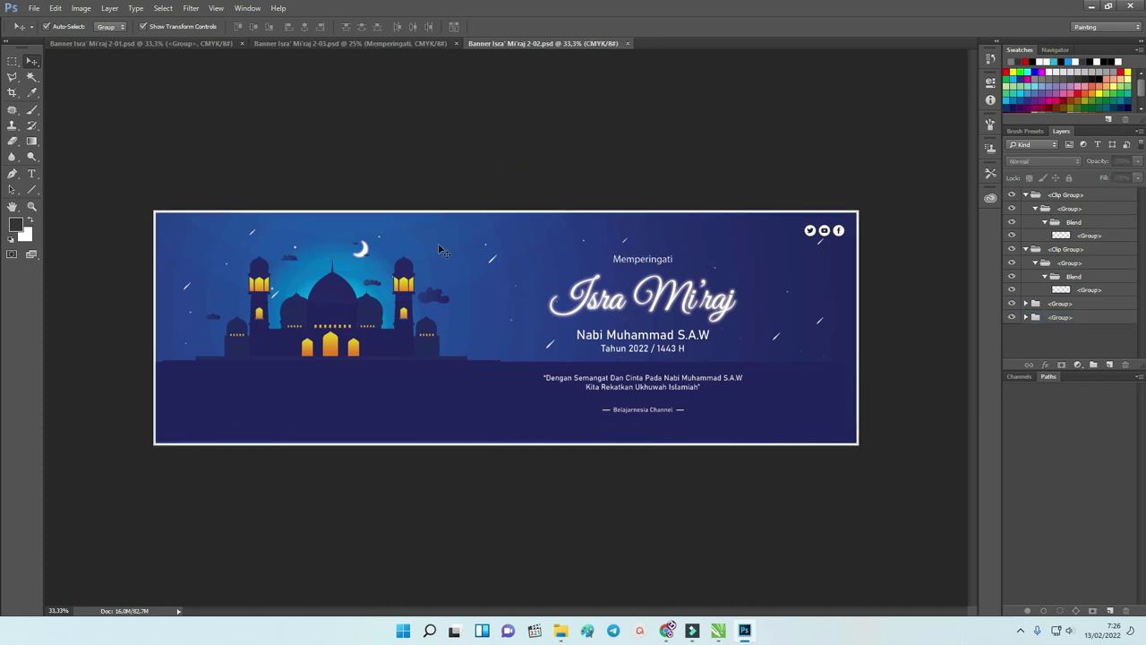
Step: Hide the second clip group in banner 2-02, and detach and lengthen the layer list over the canvas
{"action": "left_click", "coordinate": [496, 255]}
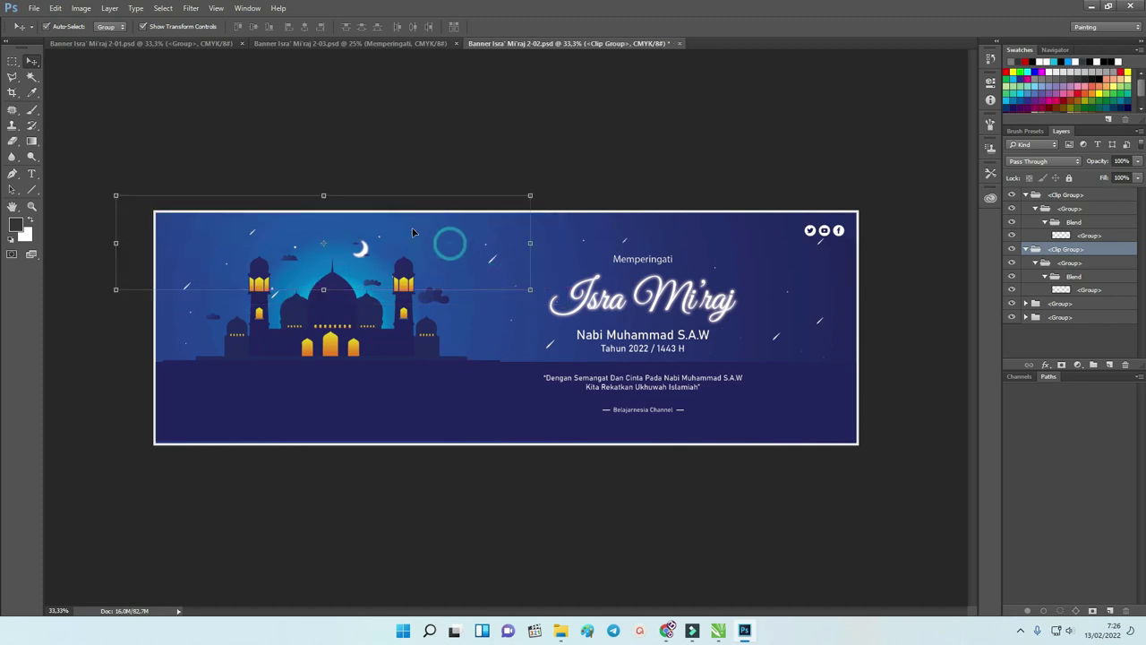
{"action": "left_click", "coordinate": [1013, 250]}
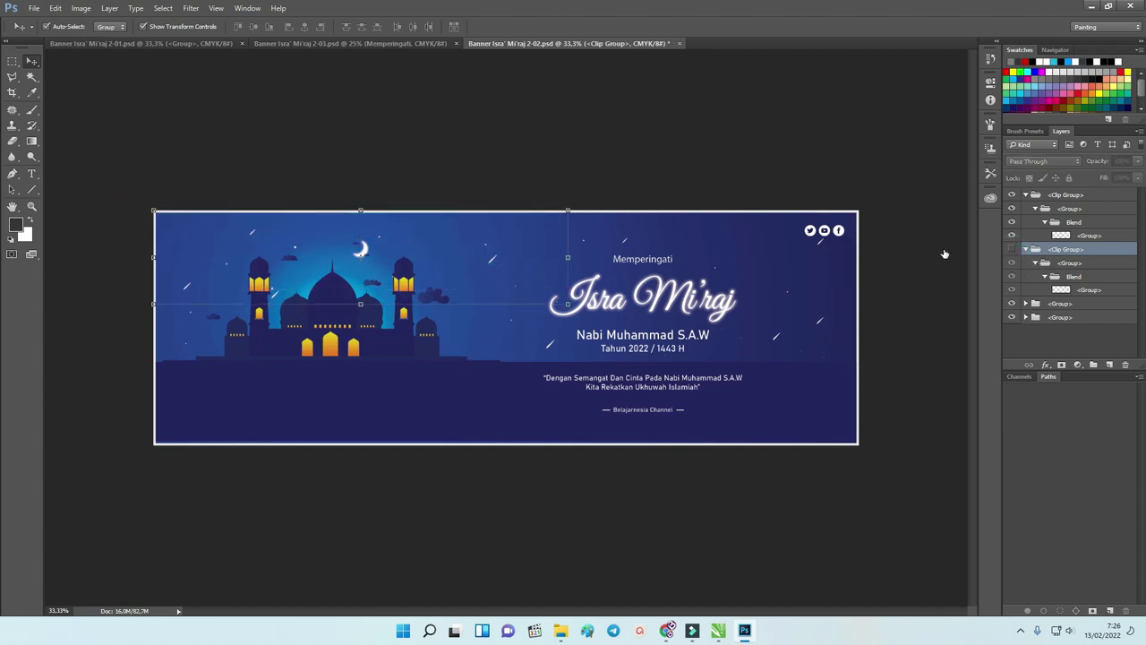
{"action": "left_click_drag", "start_coordinate": [1058, 134], "coordinate": [821, 141]}
{"action": "left_click_drag", "start_coordinate": [889, 361], "coordinate": [882, 482]}
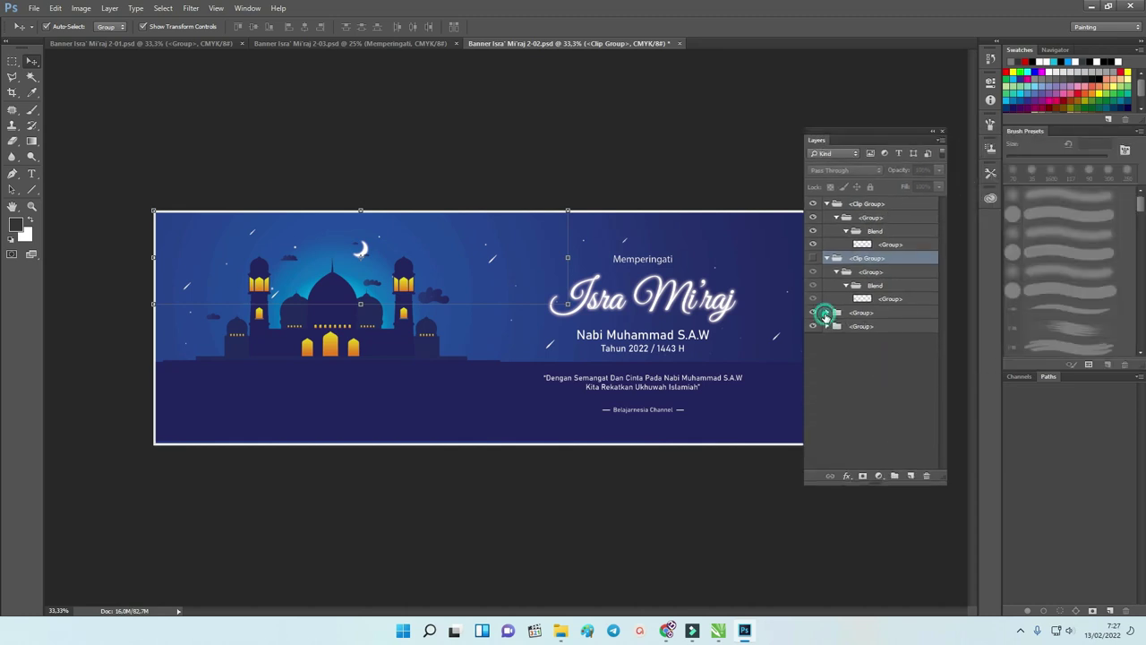
Step: Expand the two collapsed groups of banner 2-02 and examine the nested layers down to the text layers
{"action": "left_click", "coordinate": [826, 313]}
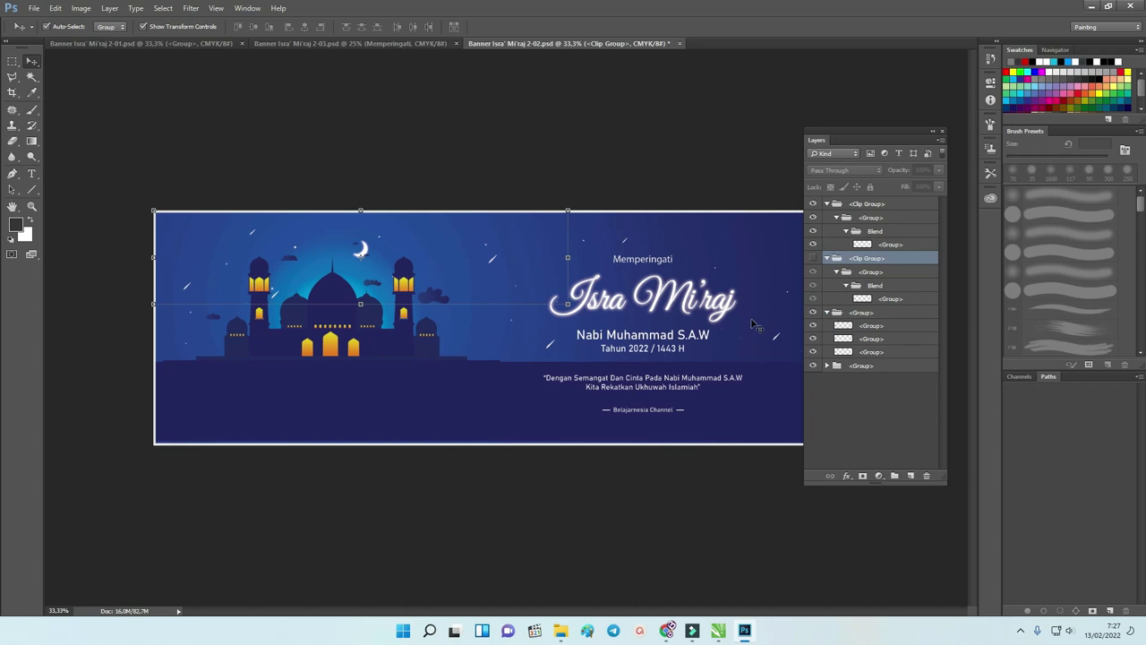
{"action": "left_click", "coordinate": [846, 232]}
{"action": "left_click", "coordinate": [846, 232]}
{"action": "left_click", "coordinate": [827, 366]}
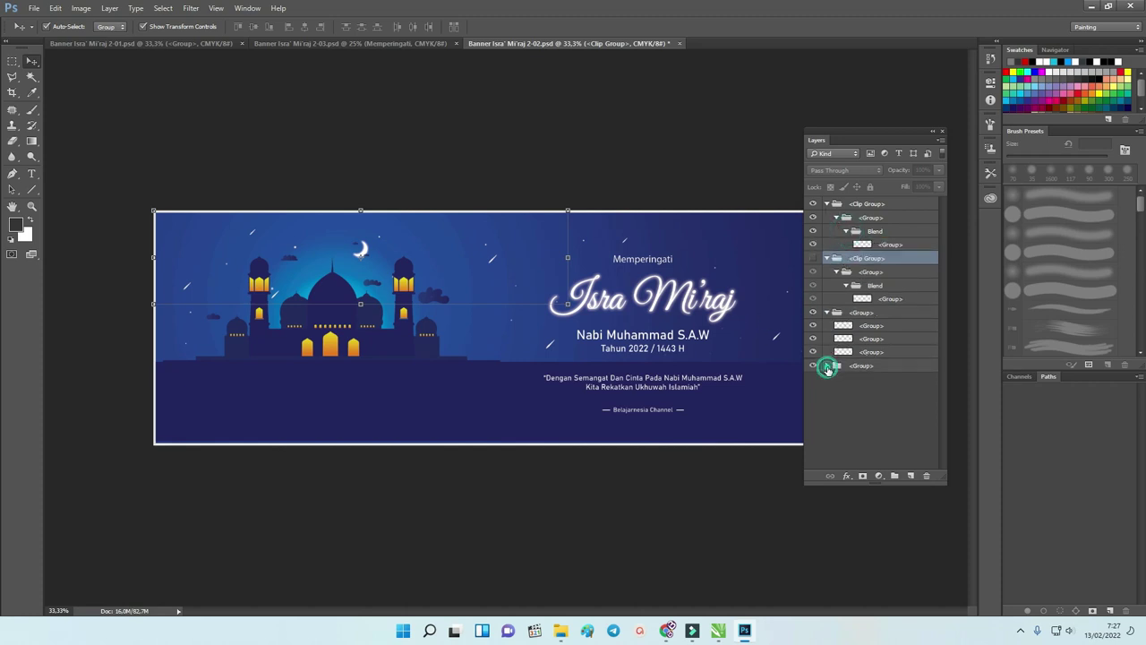
{"action": "left_click", "coordinate": [691, 306]}
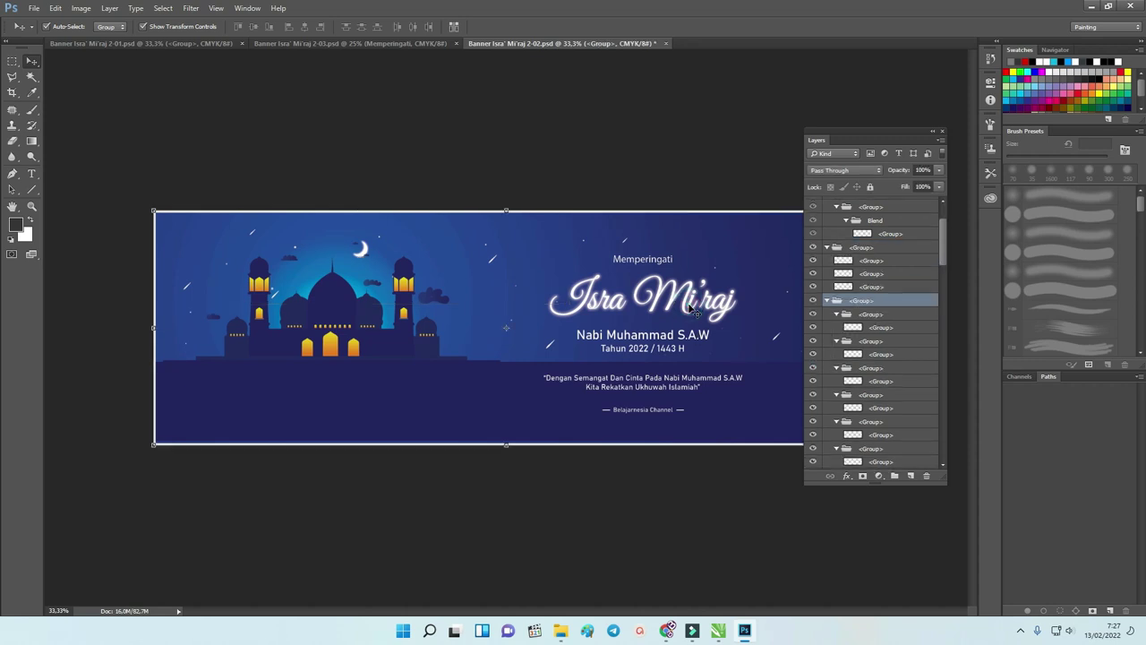
{"action": "left_click", "coordinate": [851, 327]}
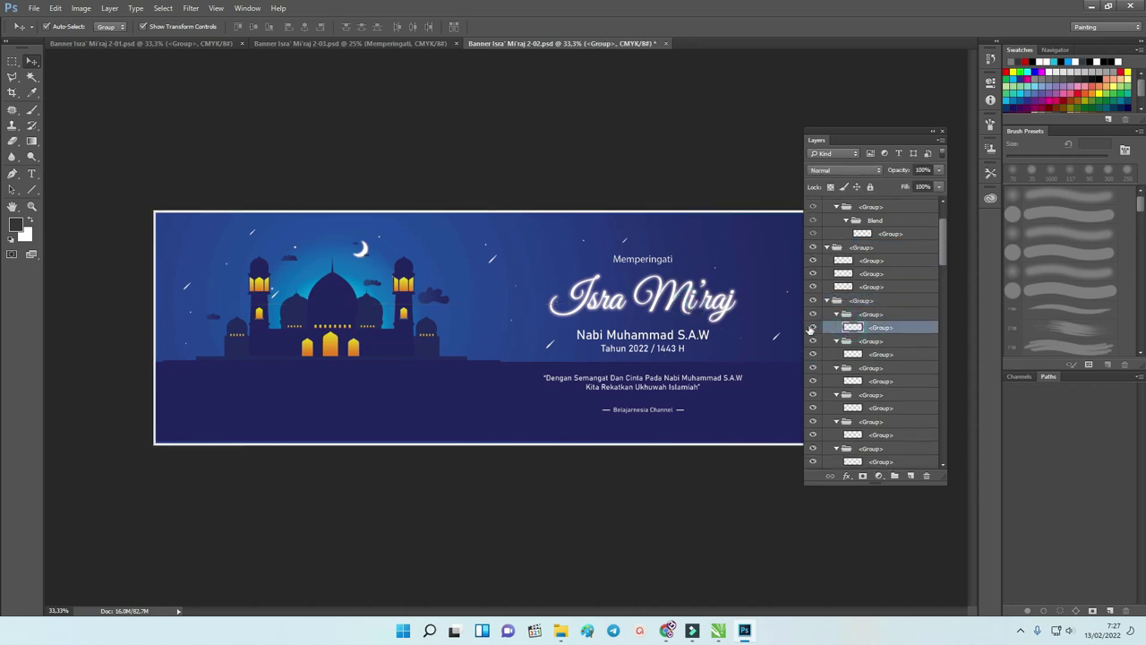
{"action": "scroll", "coordinate": [833, 374], "scroll_direction": "down", "scroll_amount": 5}
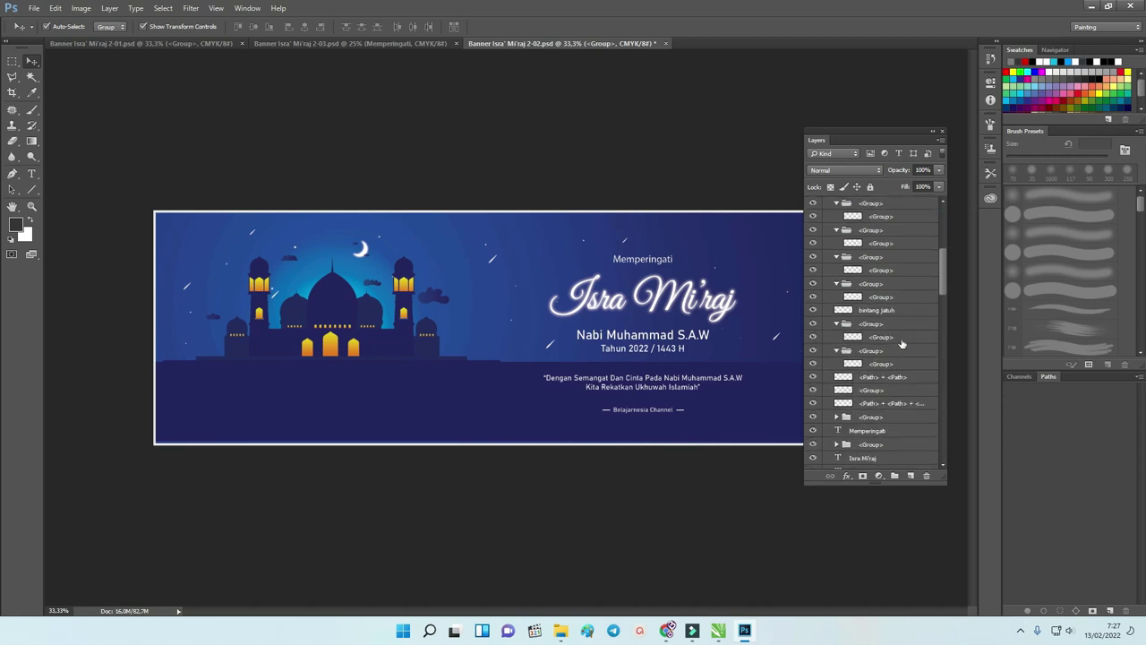
{"action": "left_click_drag", "start_coordinate": [942, 285], "coordinate": [937, 319]}
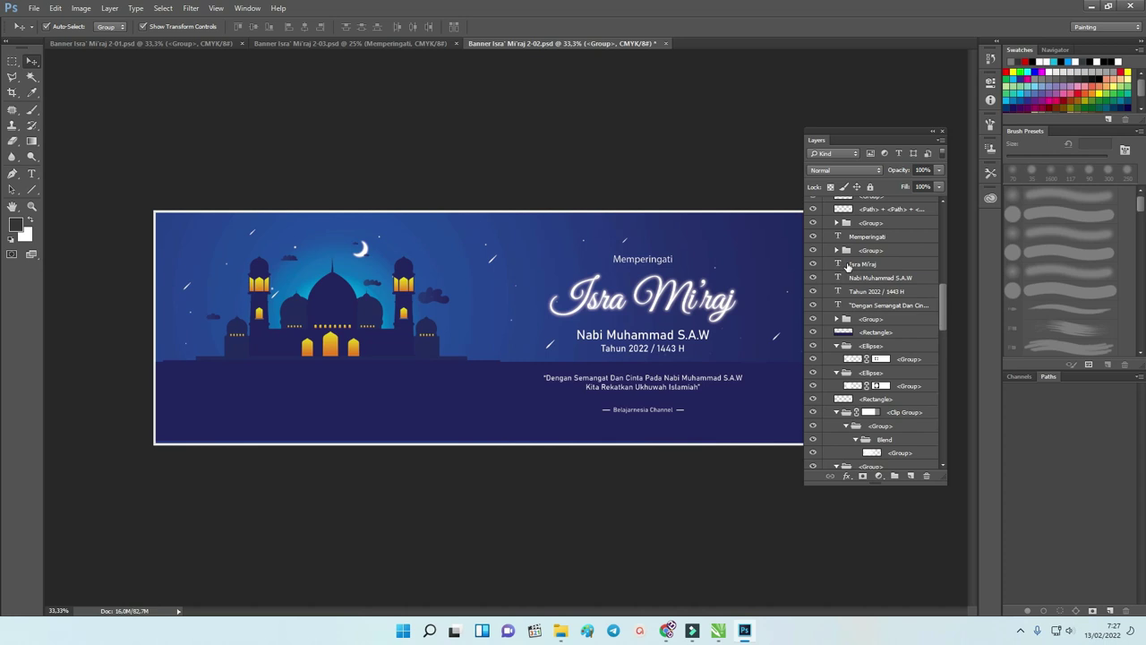
Step: Check that the Isra Mi'raj, Tahun 2022 / 1443 H, quote and Nabi Muhammad S.A.W text layers are editable by selecting their contents
{"action": "double_click", "coordinate": [840, 265]}
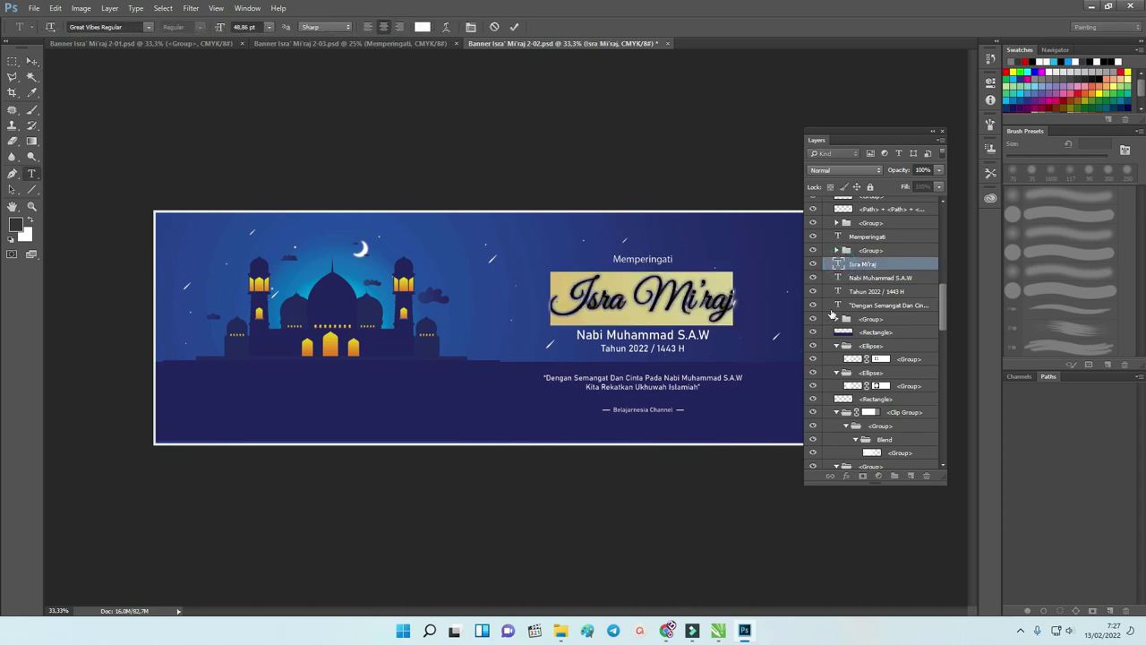
{"action": "double_click", "coordinate": [838, 292]}
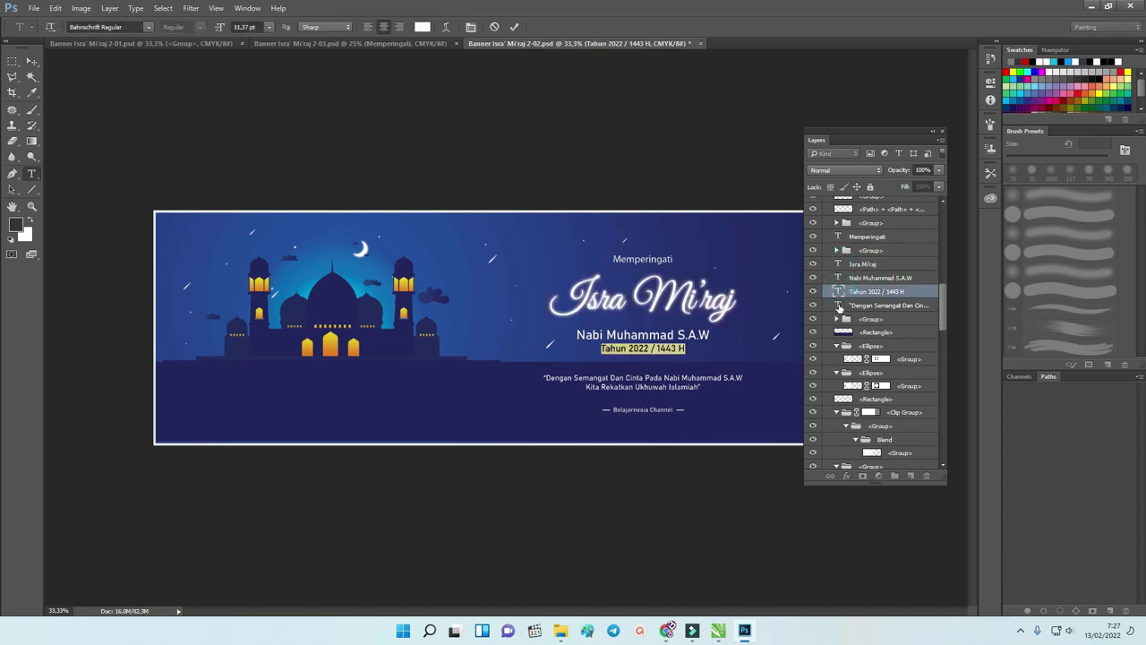
{"action": "double_click", "coordinate": [839, 305]}
{"action": "double_click", "coordinate": [838, 279]}
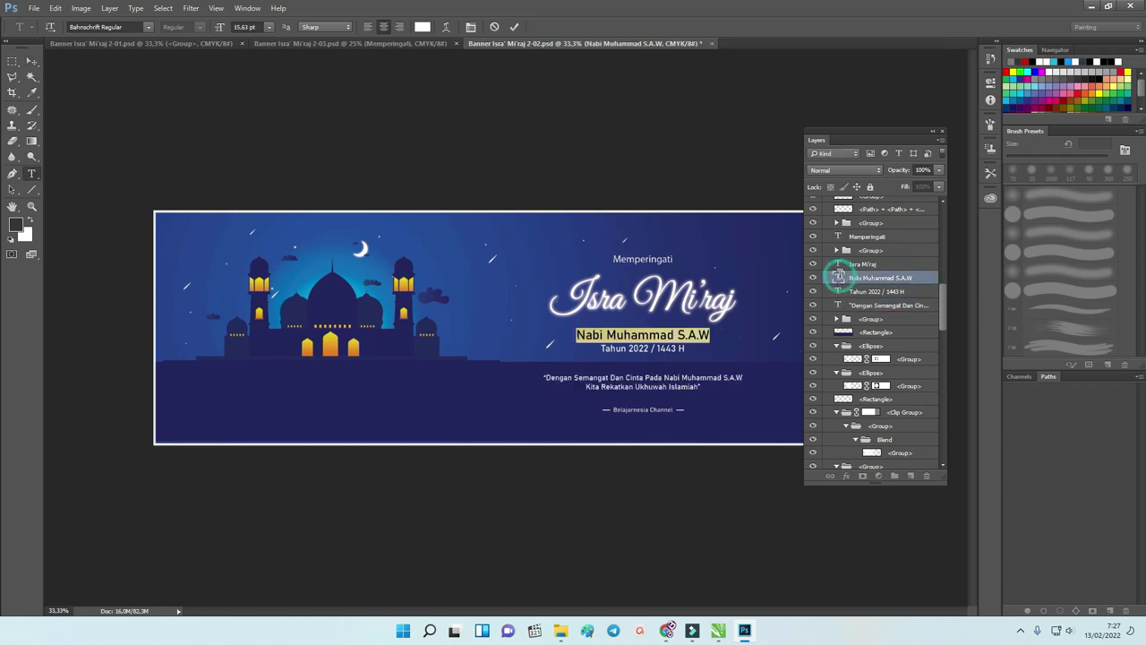
Step: Leave text editing, select the main artwork group with the Move tool, review its layers and collapse the floating layer list
{"action": "left_click", "coordinate": [38, 62]}
{"action": "left_click", "coordinate": [306, 130]}
{"action": "left_click", "coordinate": [331, 314]}
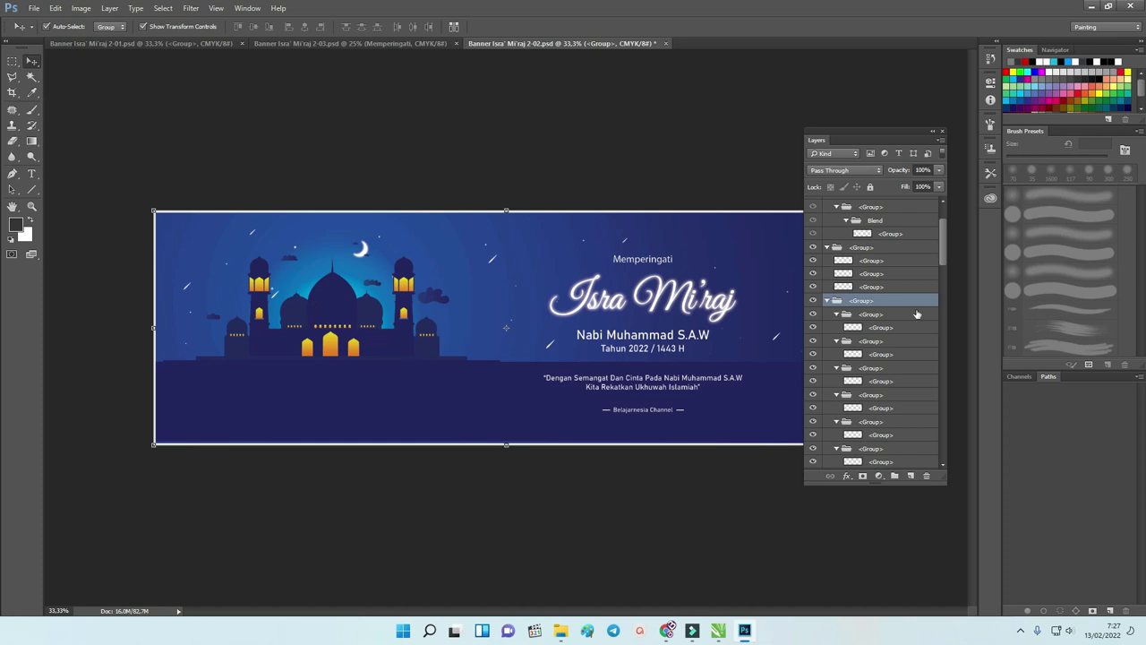
{"action": "scroll", "coordinate": [933, 279], "scroll_direction": "down", "scroll_amount": 10}
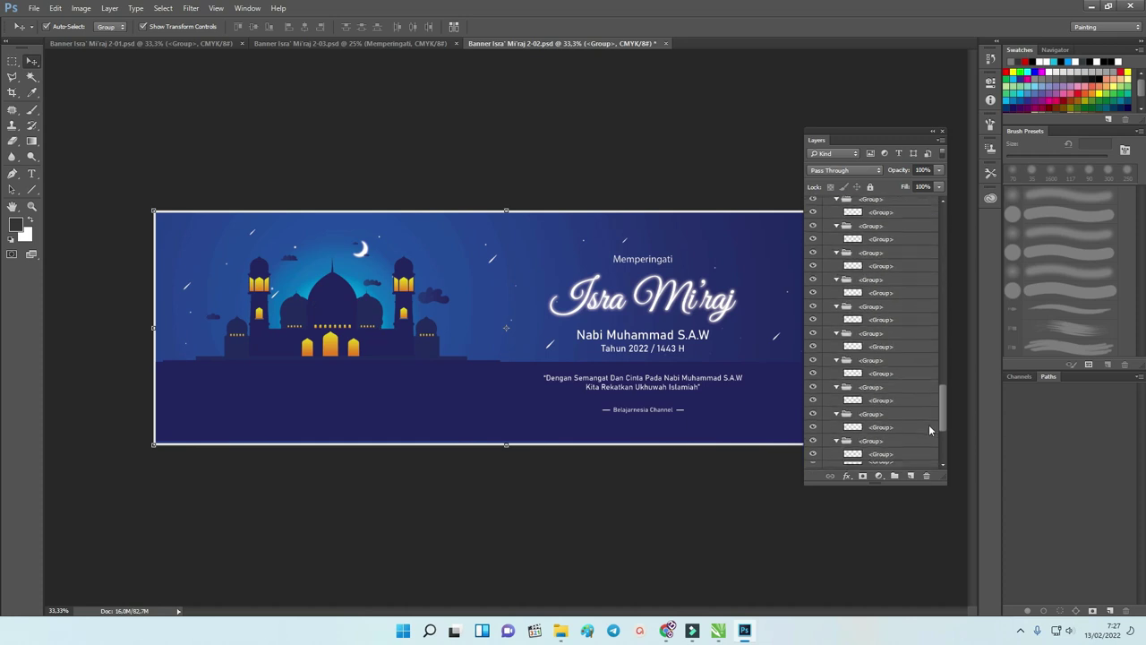
{"action": "scroll", "coordinate": [932, 446], "scroll_direction": "up", "scroll_amount": 8}
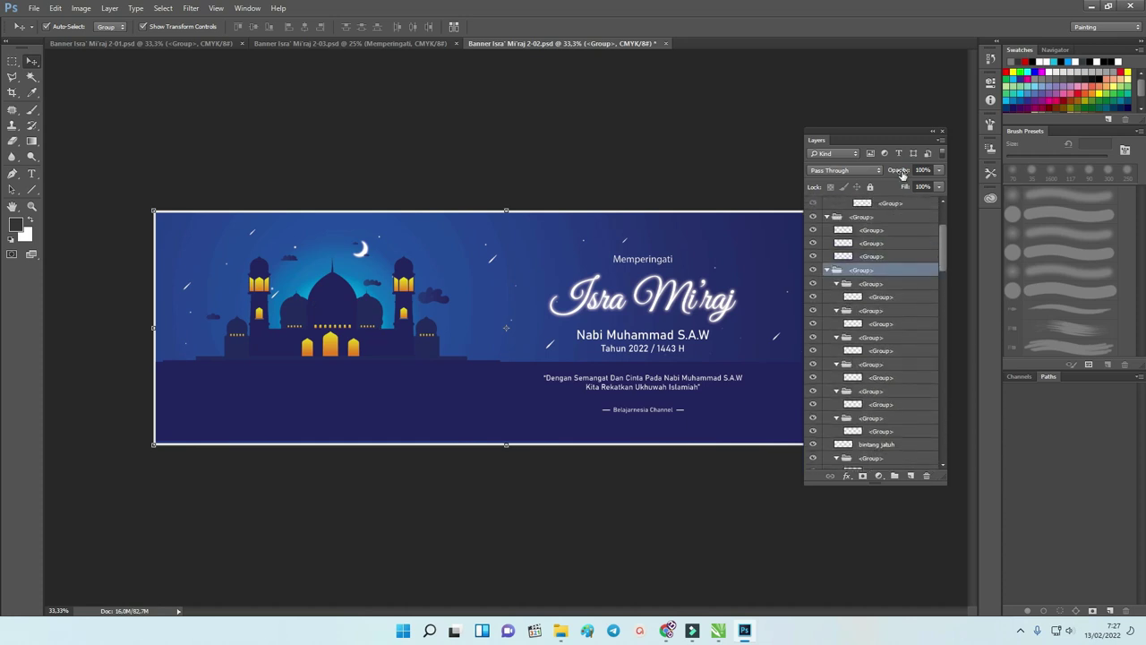
{"action": "left_click", "coordinate": [930, 134]}
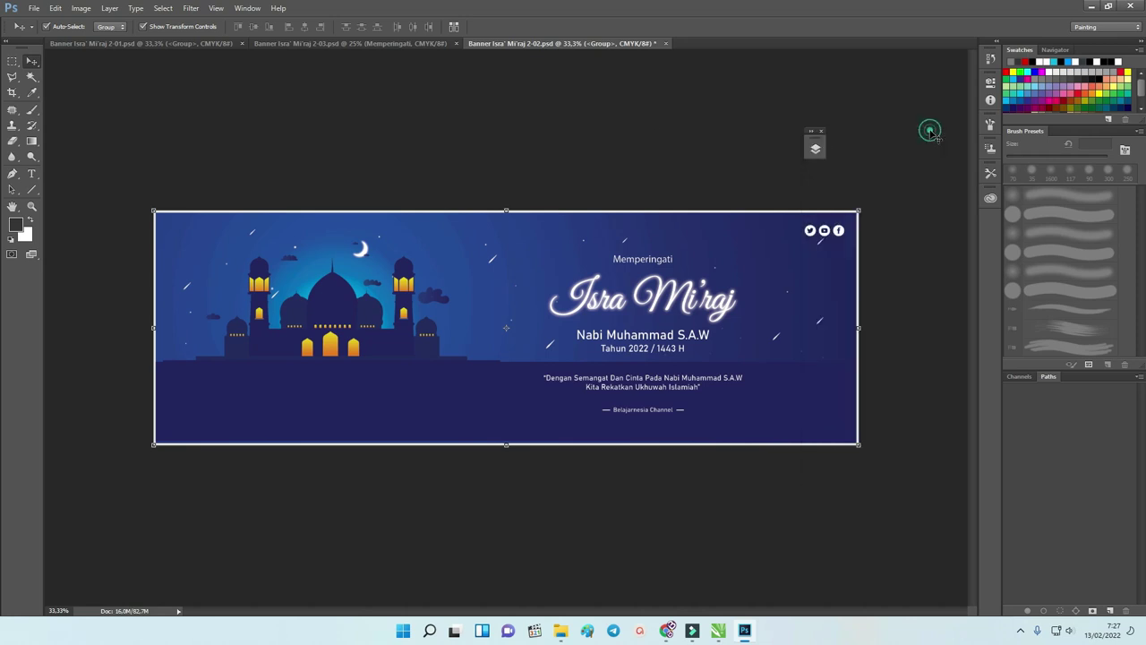
Step: View the vertical banner 2-03 and compare the purple banner 2-01 with the blue banner 2-02
{"action": "left_click", "coordinate": [396, 44]}
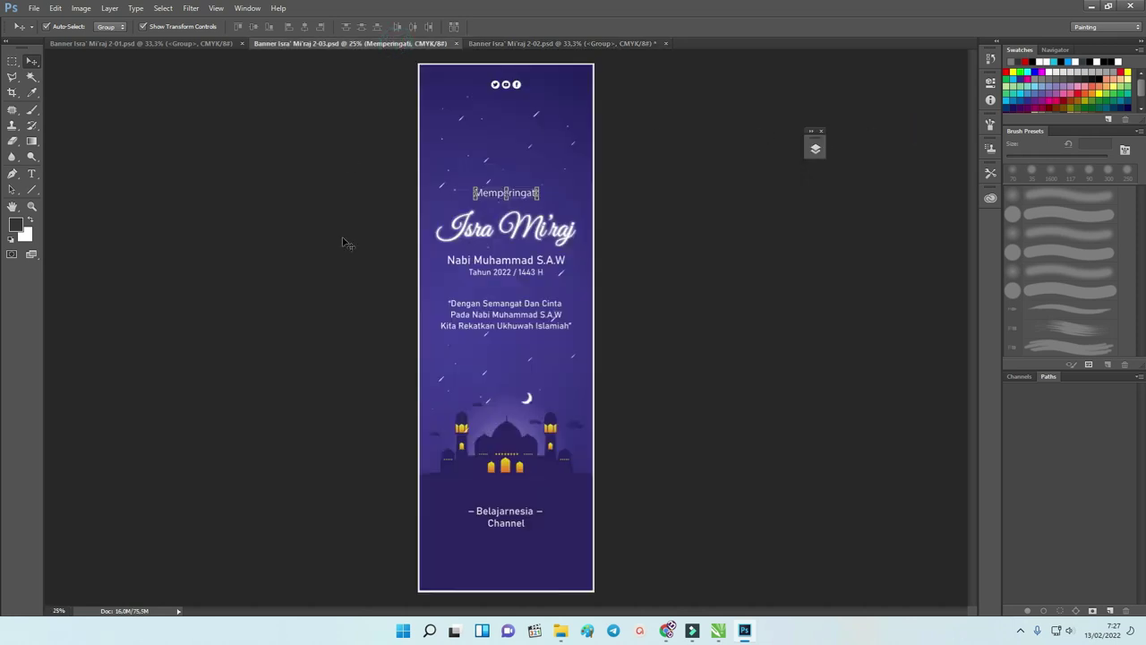
{"action": "left_click", "coordinate": [665, 259]}
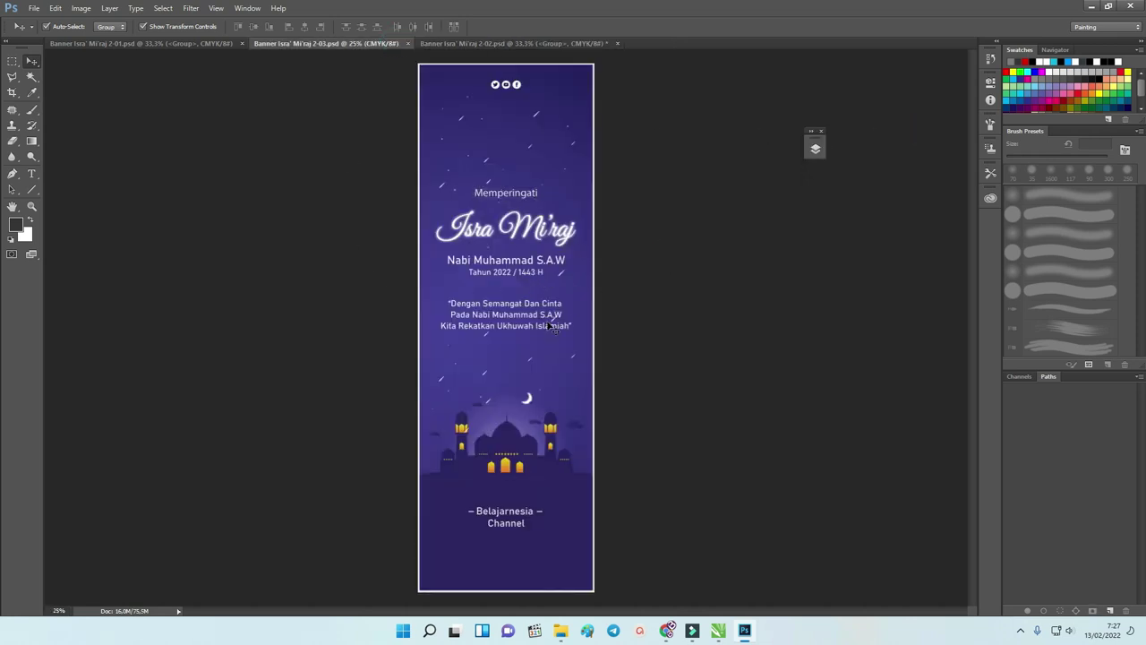
{"action": "left_click", "coordinate": [198, 45]}
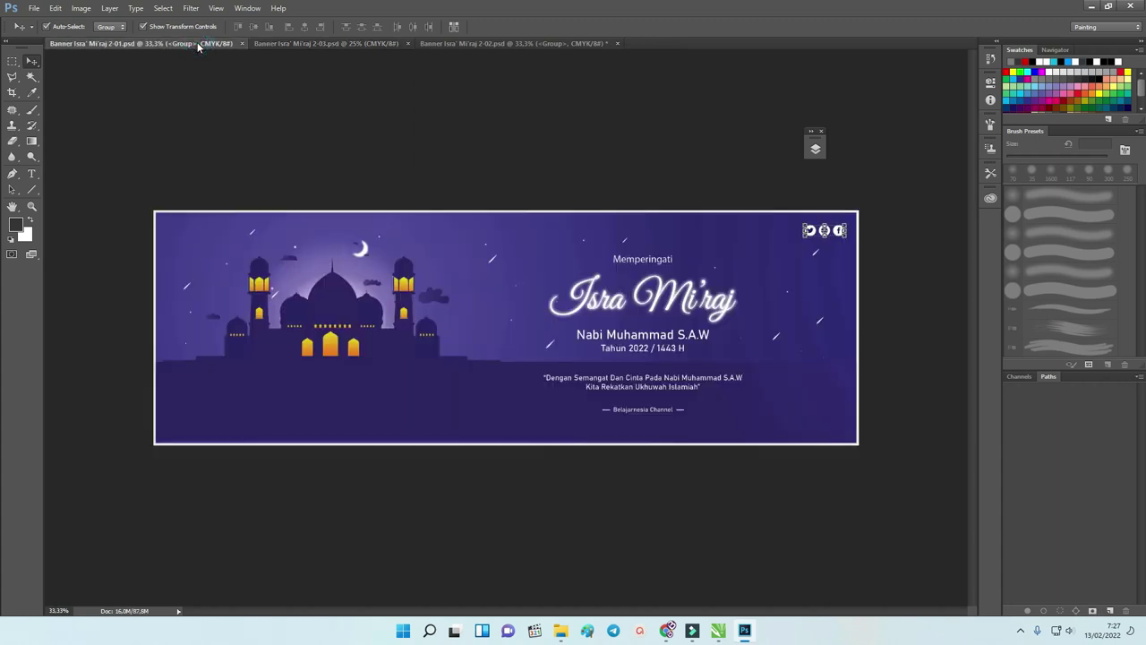
{"action": "left_click", "coordinate": [481, 43]}
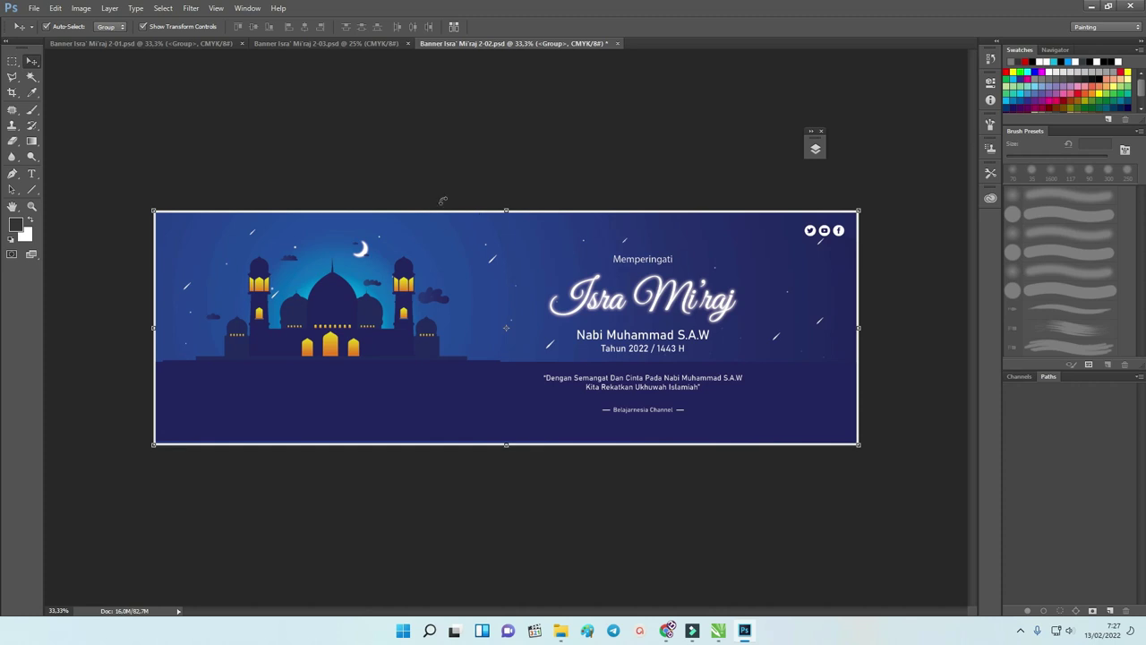
{"action": "left_click", "coordinate": [164, 43]}
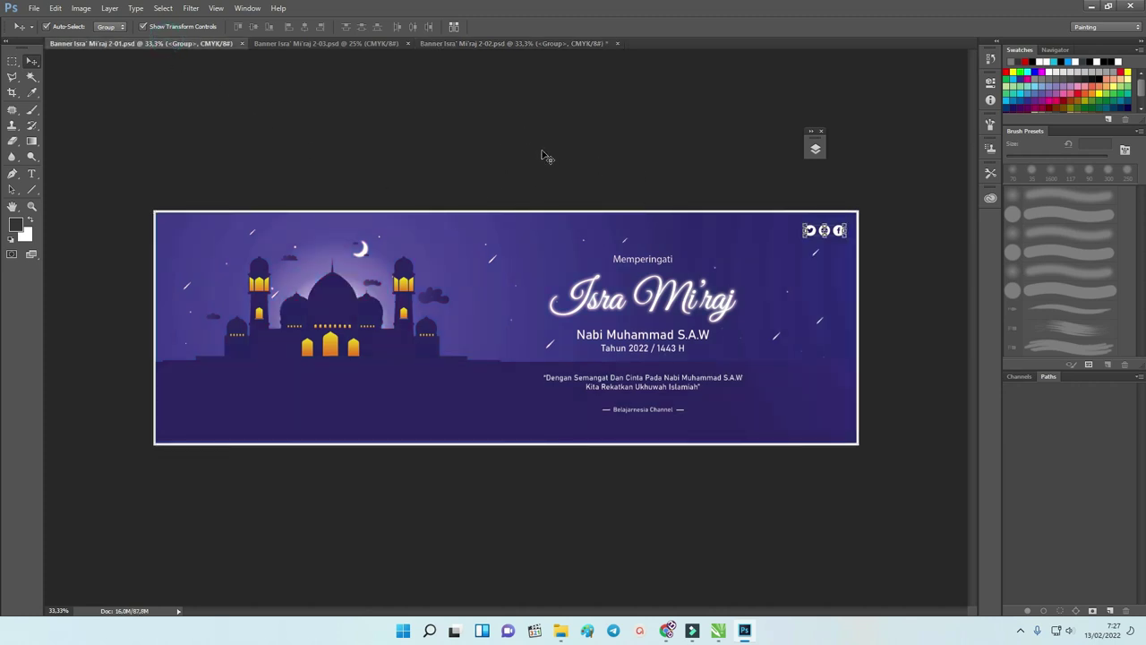
Step: Reopen the layer list for banner 2-01, reposition it over the canvas and examine the banner's layers and groups
{"action": "left_click", "coordinate": [815, 148]}
{"action": "left_click_drag", "start_coordinate": [741, 146], "coordinate": [842, 120]}
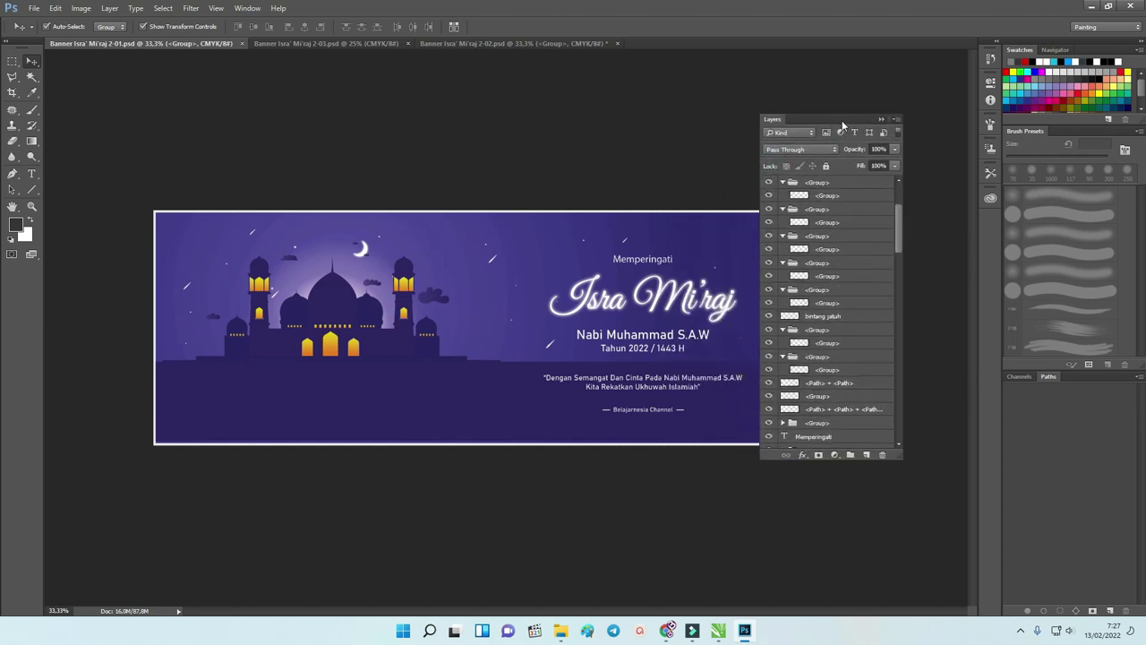
{"action": "left_click_drag", "start_coordinate": [902, 235], "coordinate": [902, 270]}
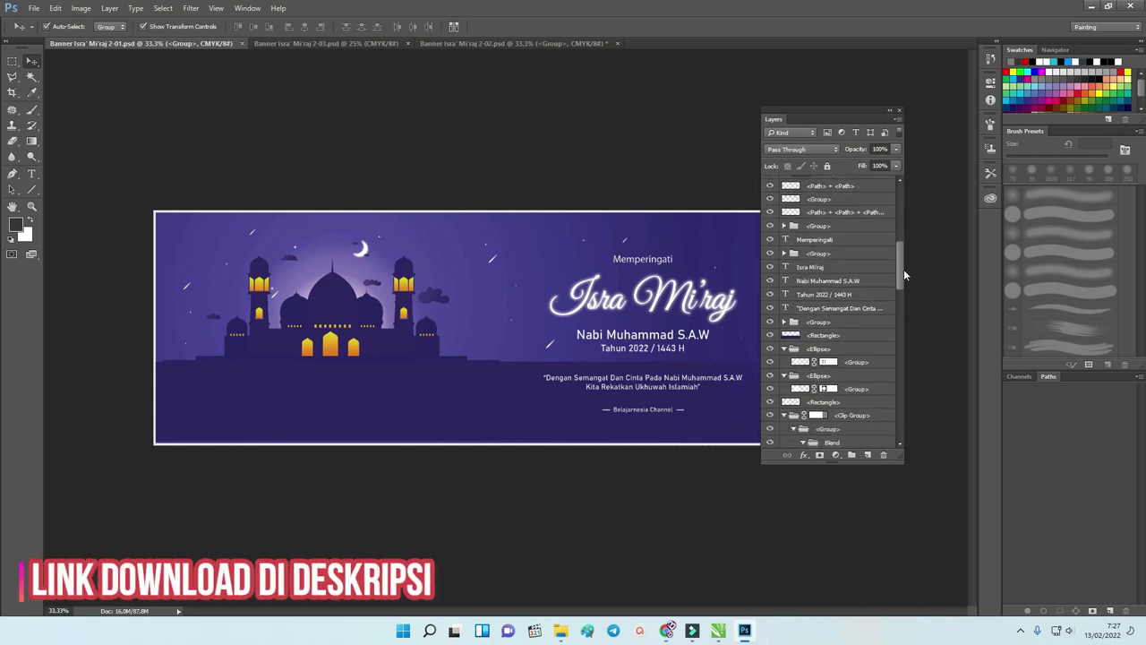
{"action": "left_click_drag", "start_coordinate": [900, 270], "coordinate": [893, 377]}
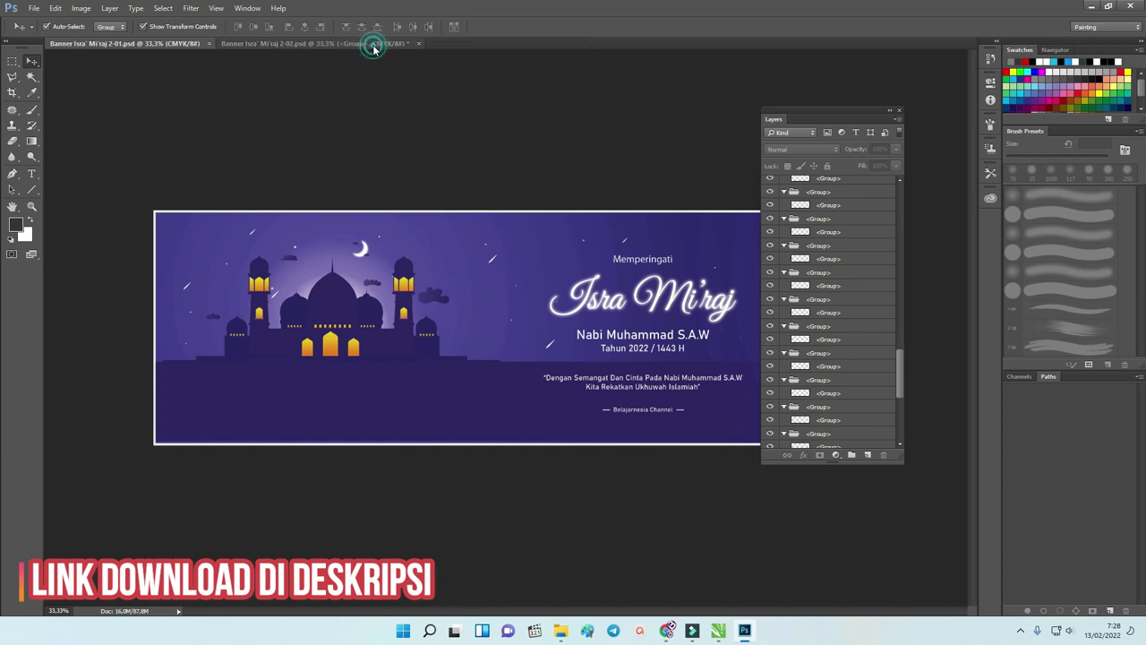
Step: Close the remaining banner documents 2-02 and 2-01 and exit Photoshop
{"action": "left_click", "coordinate": [419, 43]}
{"action": "left_click", "coordinate": [592, 240]}
{"action": "left_click", "coordinate": [208, 43]}
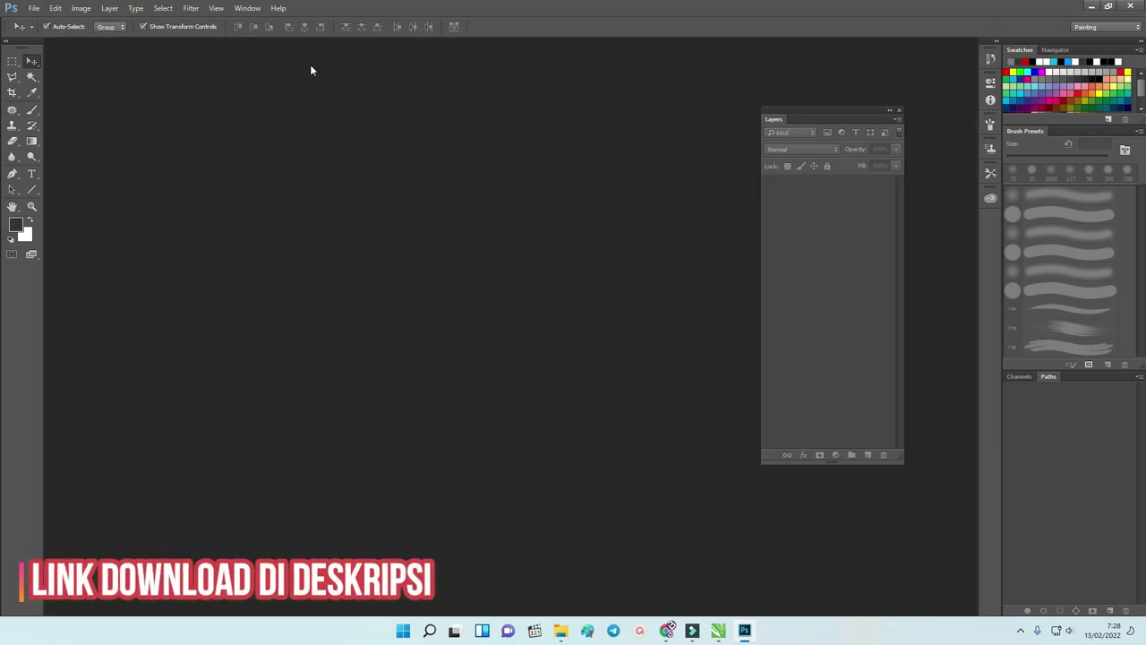
{"action": "left_click", "coordinate": [1131, 7]}
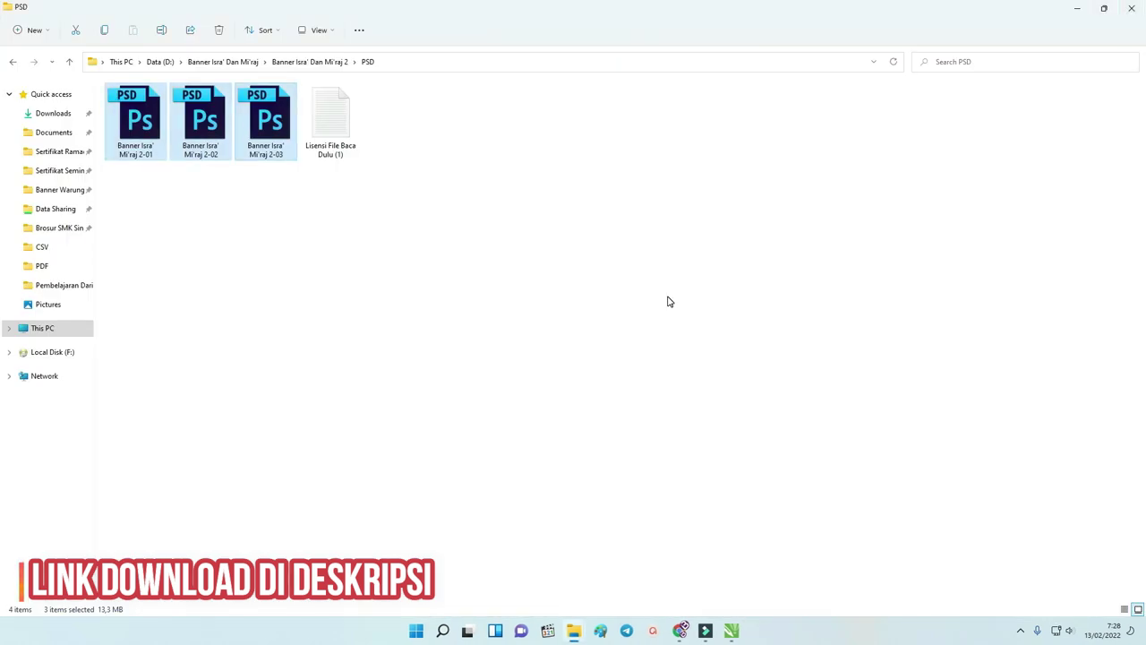
Step: Open the file Banner Isra' Dan Mi'raj 2 CDR from the CDR folder in CorelDRAW and inspect the upper banners
{"action": "left_click", "coordinate": [312, 63]}
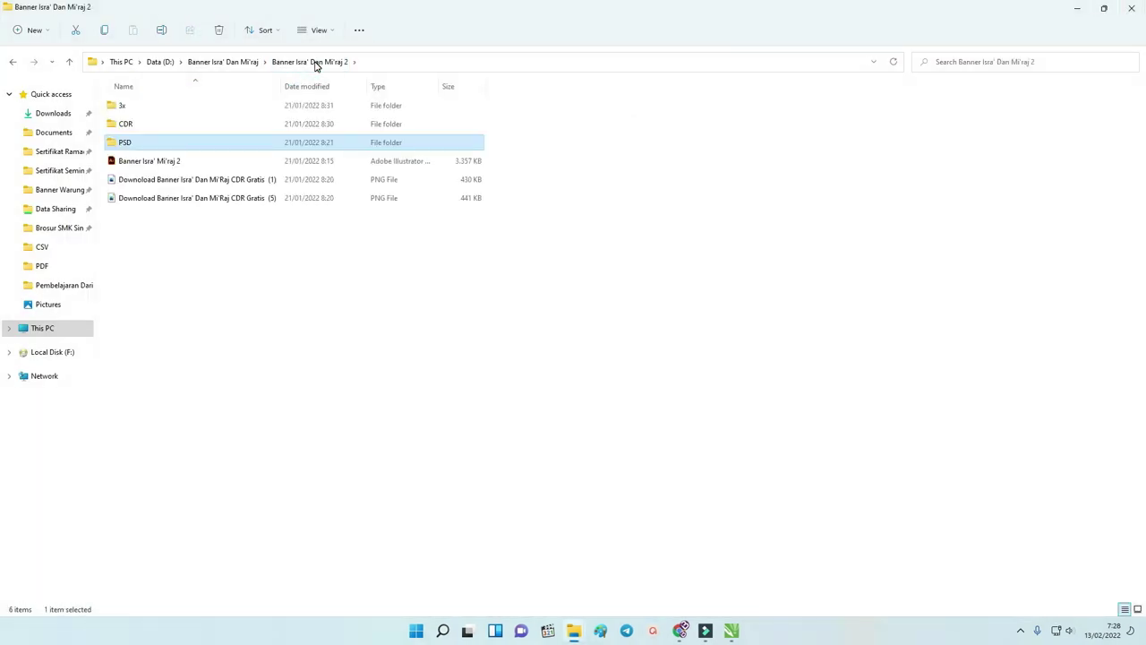
{"action": "double_click", "coordinate": [141, 122]}
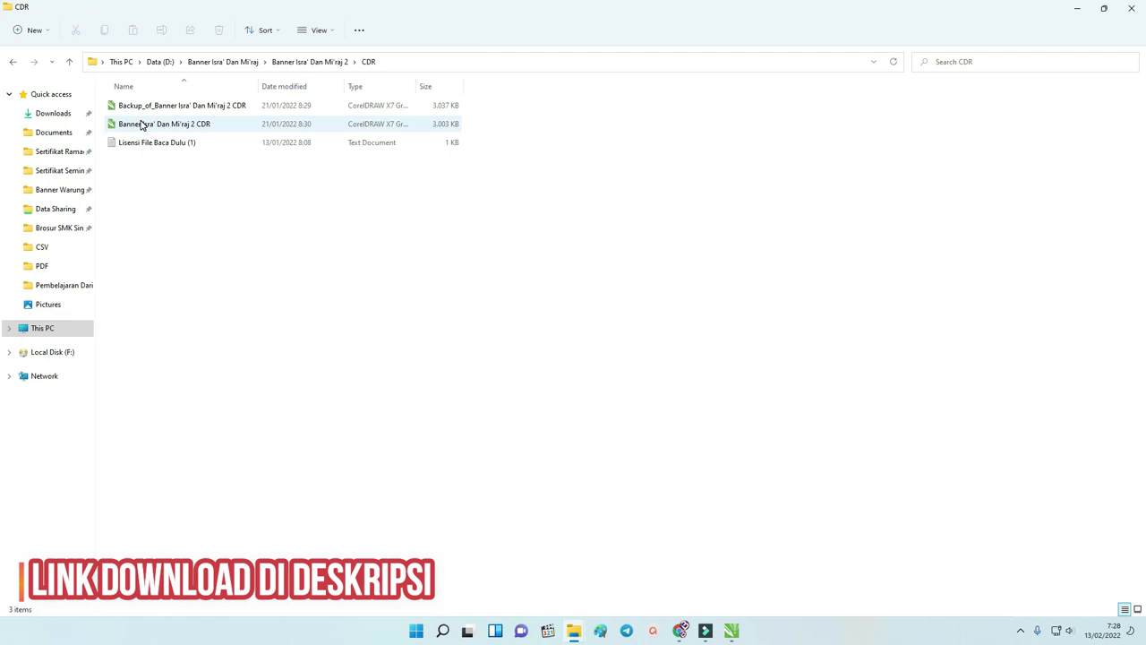
{"action": "left_click", "coordinate": [287, 218]}
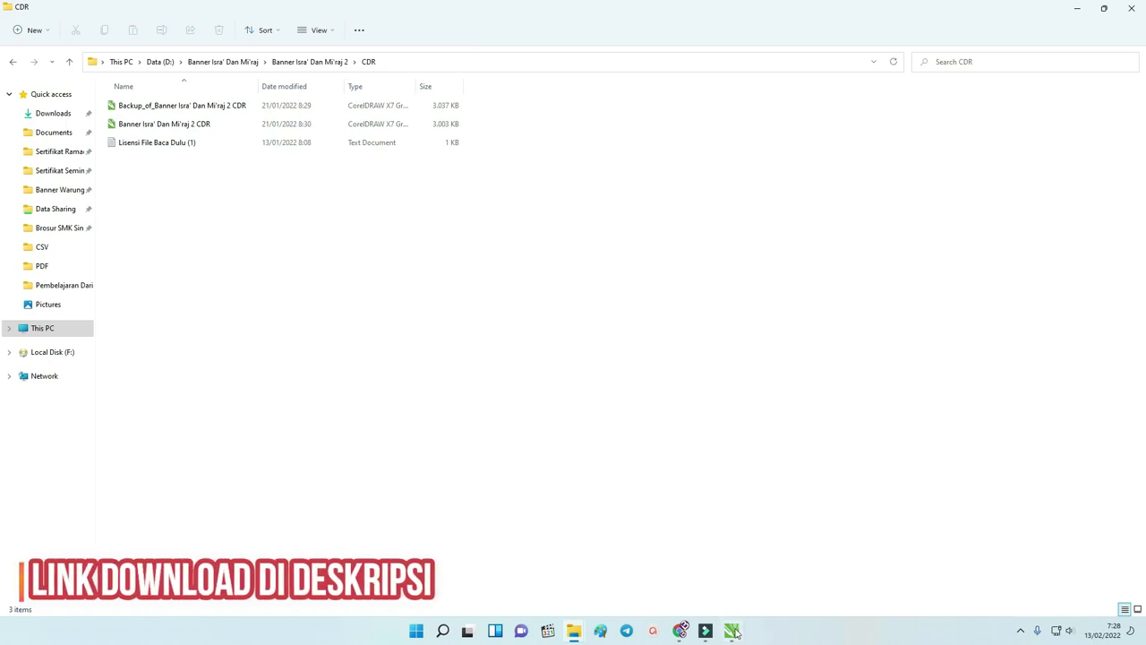
{"action": "double_click", "coordinate": [162, 126]}
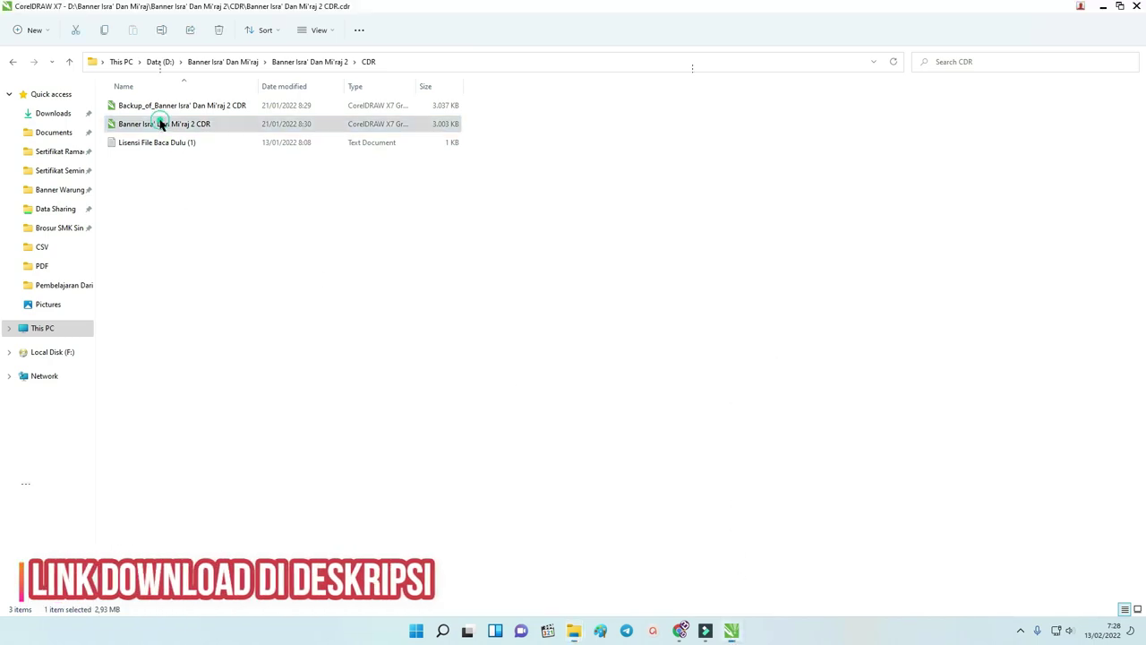
{"action": "scroll", "coordinate": [486, 179], "scroll_direction": "up", "scroll_amount": 4}
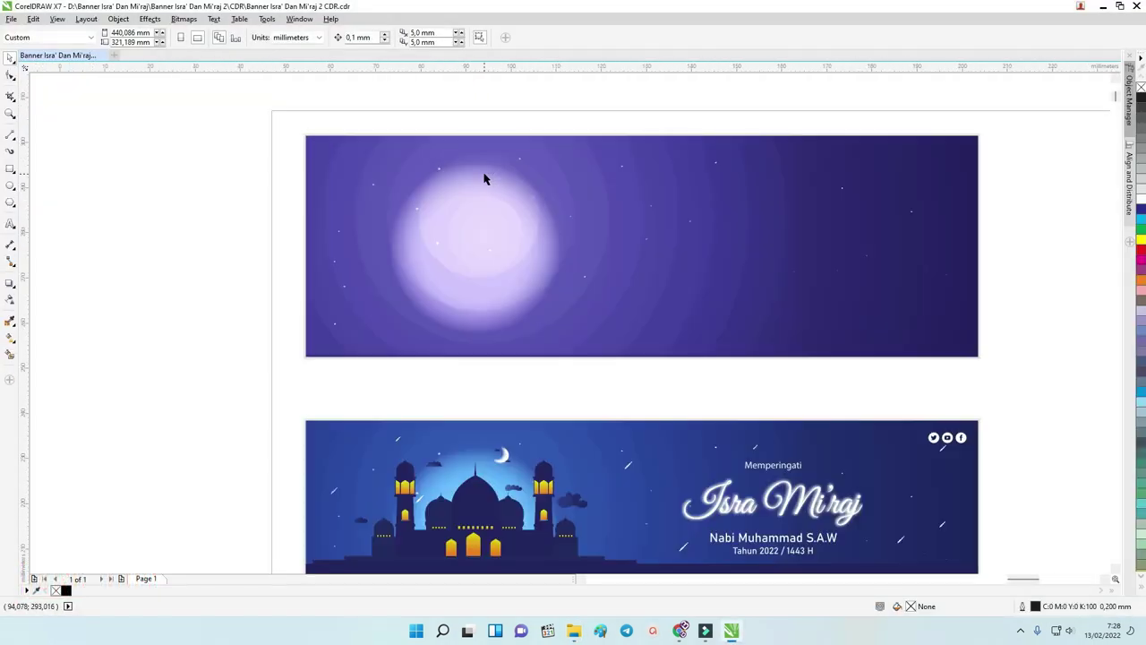
Step: View the full page of banners, check that their objects are individually selectable, and inspect the three designs closer
{"action": "scroll", "coordinate": [462, 148], "scroll_direction": "down", "scroll_amount": 5}
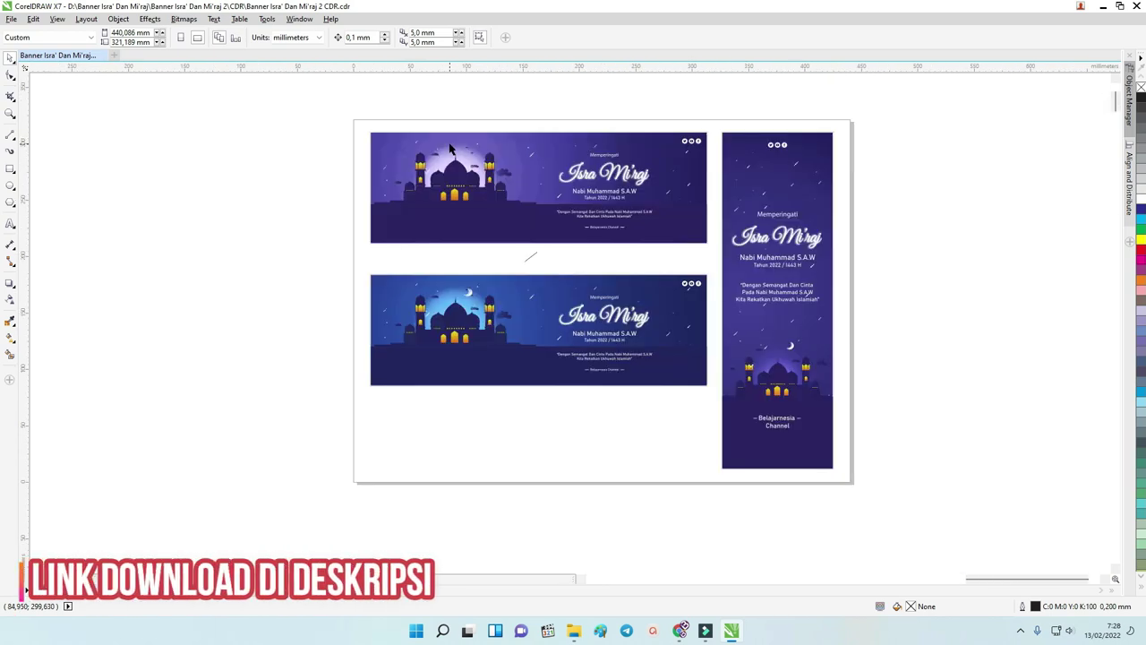
{"action": "left_click_drag", "start_coordinate": [320, 97], "coordinate": [871, 478]}
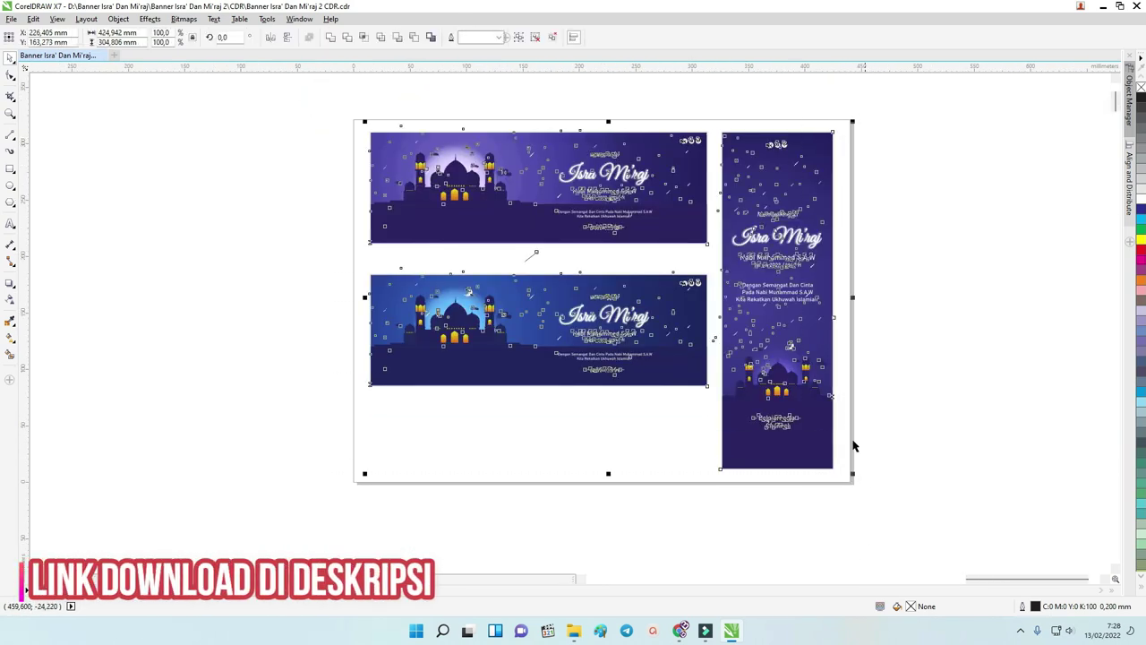
{"action": "left_click", "coordinate": [863, 331]}
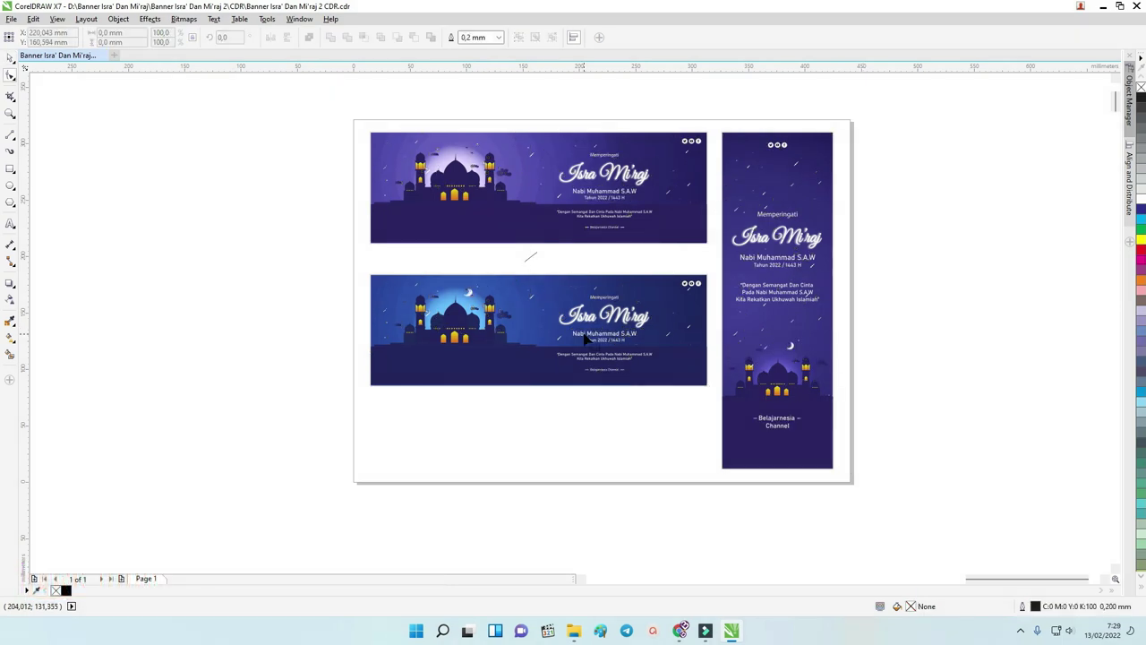
{"action": "key", "text": "z"}
{"action": "left_click_drag", "start_coordinate": [351, 117], "coordinate": [878, 450]}
{"action": "left_click", "coordinate": [10, 56]}
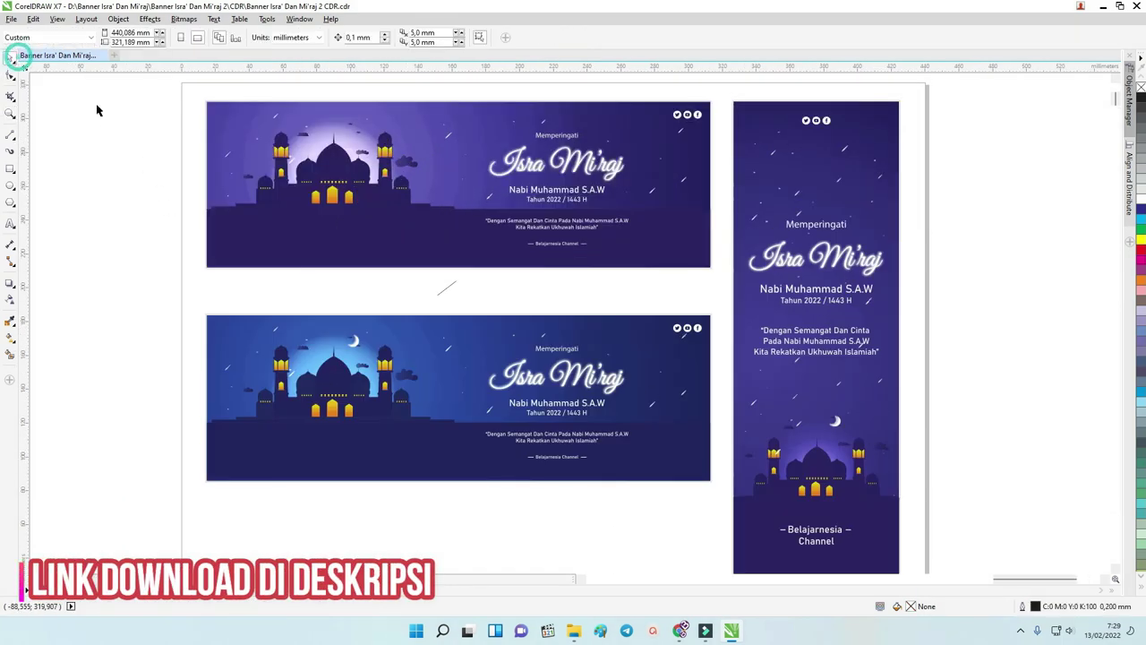
Step: Change the document units to centimetres and check the size of the purple horizontal banner
{"action": "left_click_drag", "start_coordinate": [186, 89], "coordinate": [728, 278]}
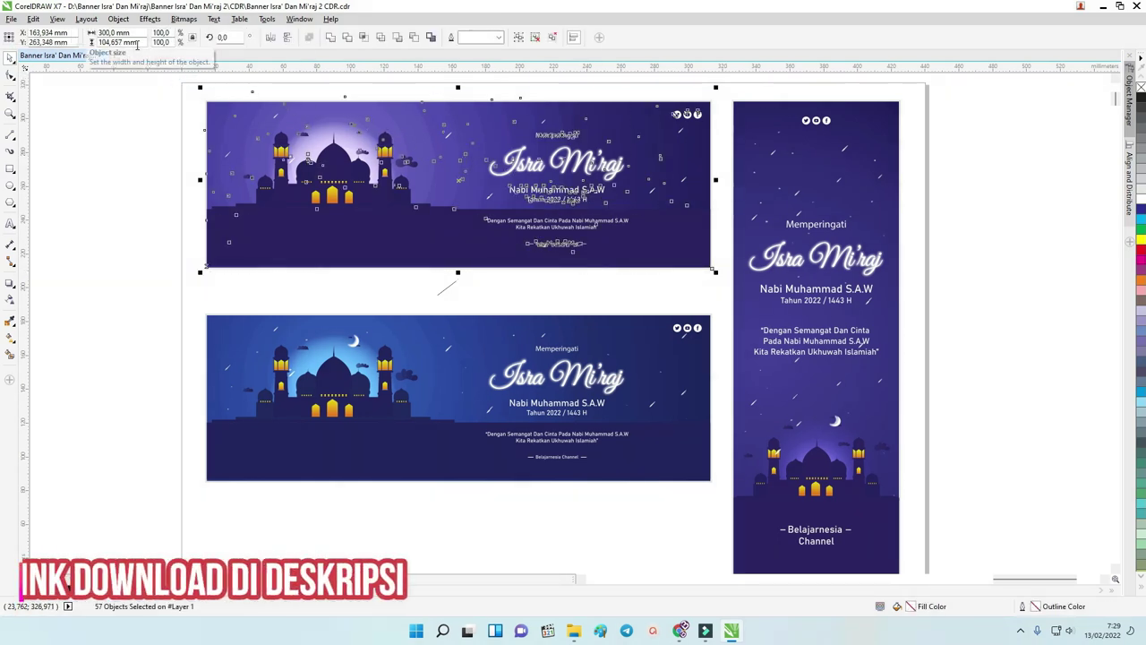
{"action": "left_click", "coordinate": [141, 146]}
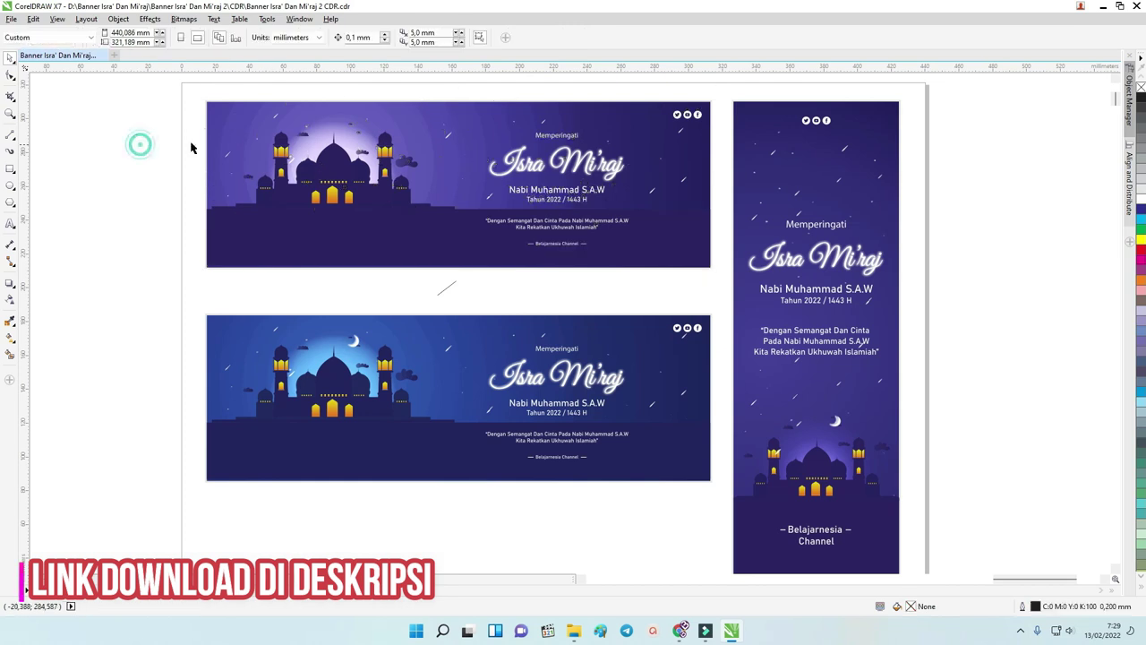
{"action": "left_click", "coordinate": [301, 38]}
{"action": "left_click", "coordinate": [293, 165]}
{"action": "left_click_drag", "start_coordinate": [186, 88], "coordinate": [717, 271]}
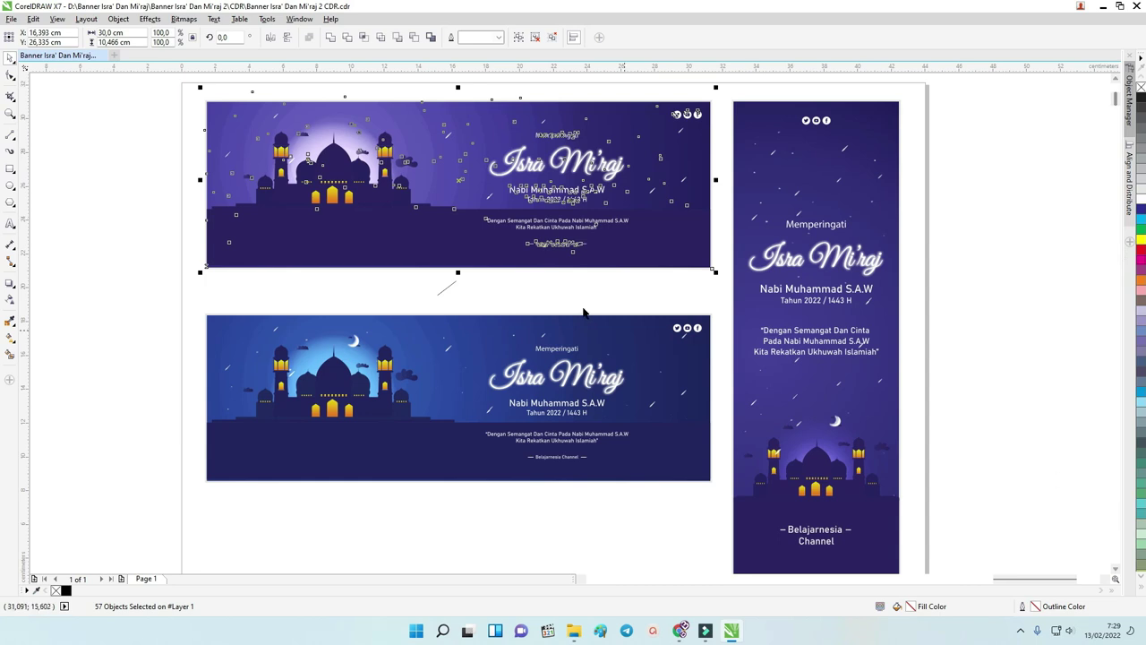
{"action": "key", "text": "z"}
{"action": "left_click_drag", "start_coordinate": [185, 90], "coordinate": [699, 271]}
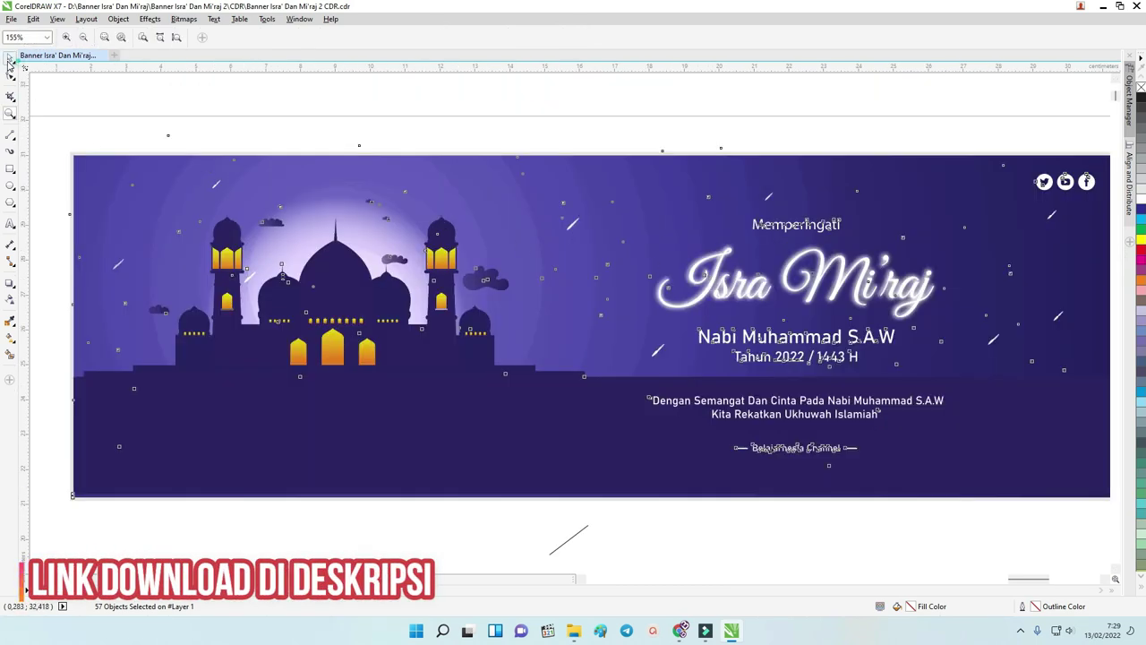
{"action": "left_click", "coordinate": [9, 59]}
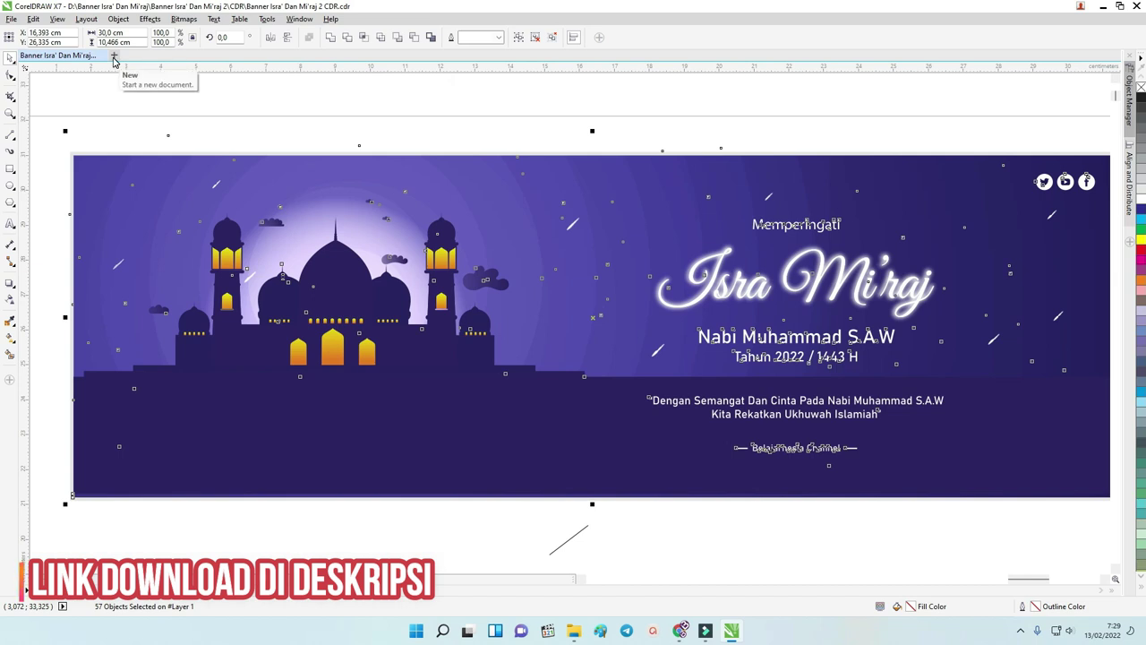
Step: Create a new A4 document in landscape orientation, closing the extra second blank document
{"action": "left_click", "coordinate": [114, 58]}
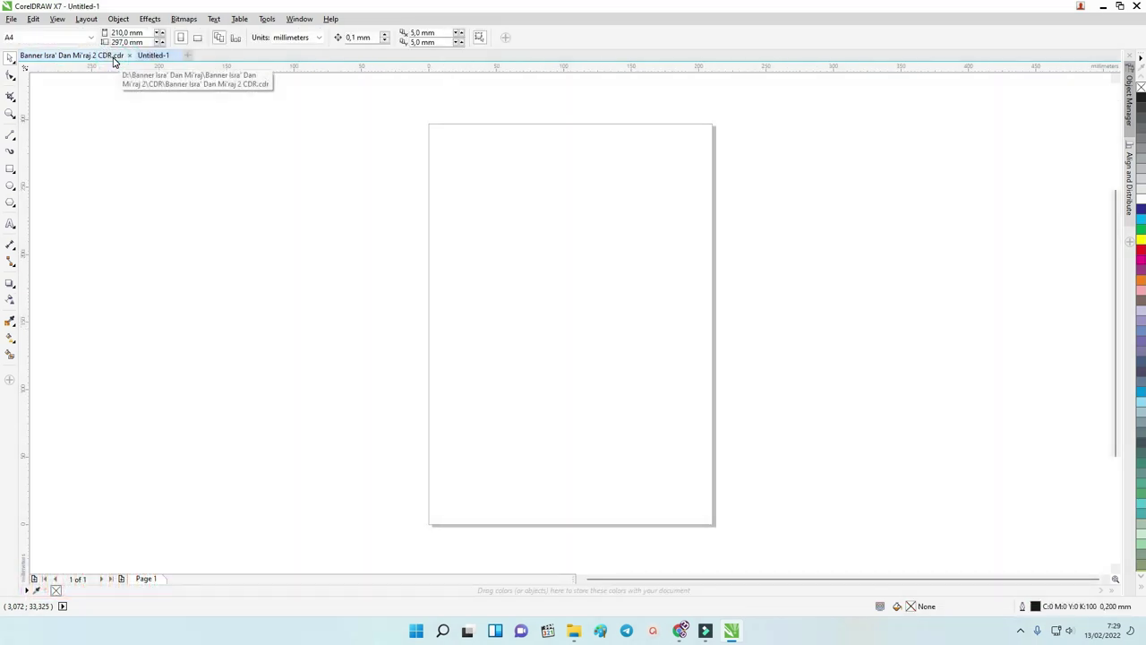
{"action": "left_click", "coordinate": [11, 19]}
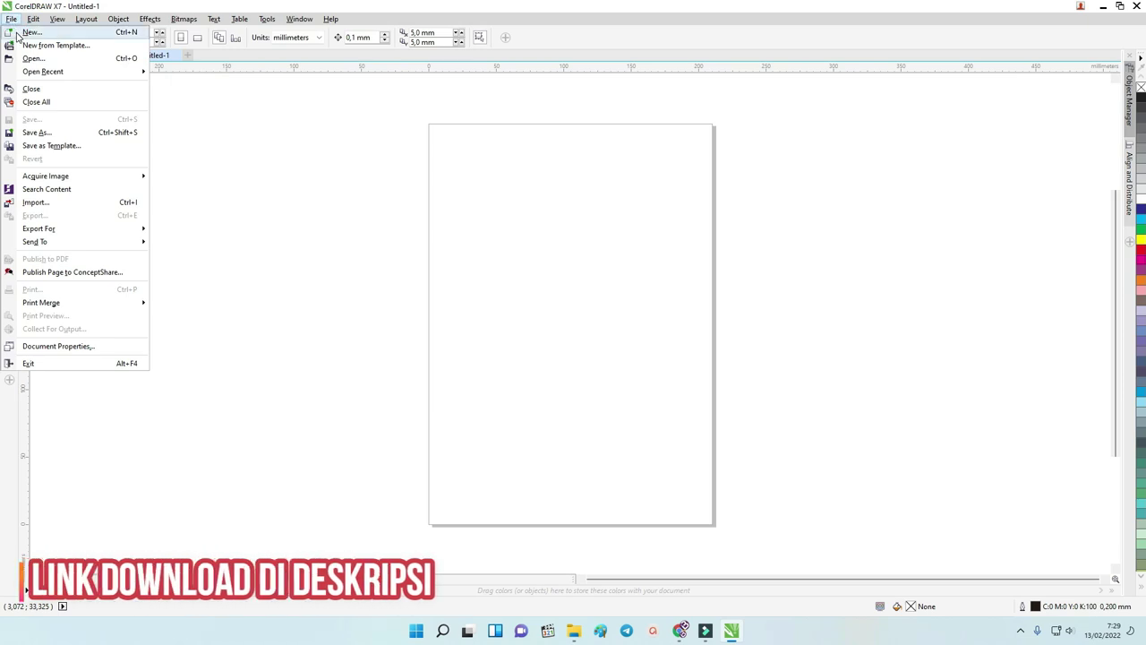
{"action": "left_click", "coordinate": [17, 34]}
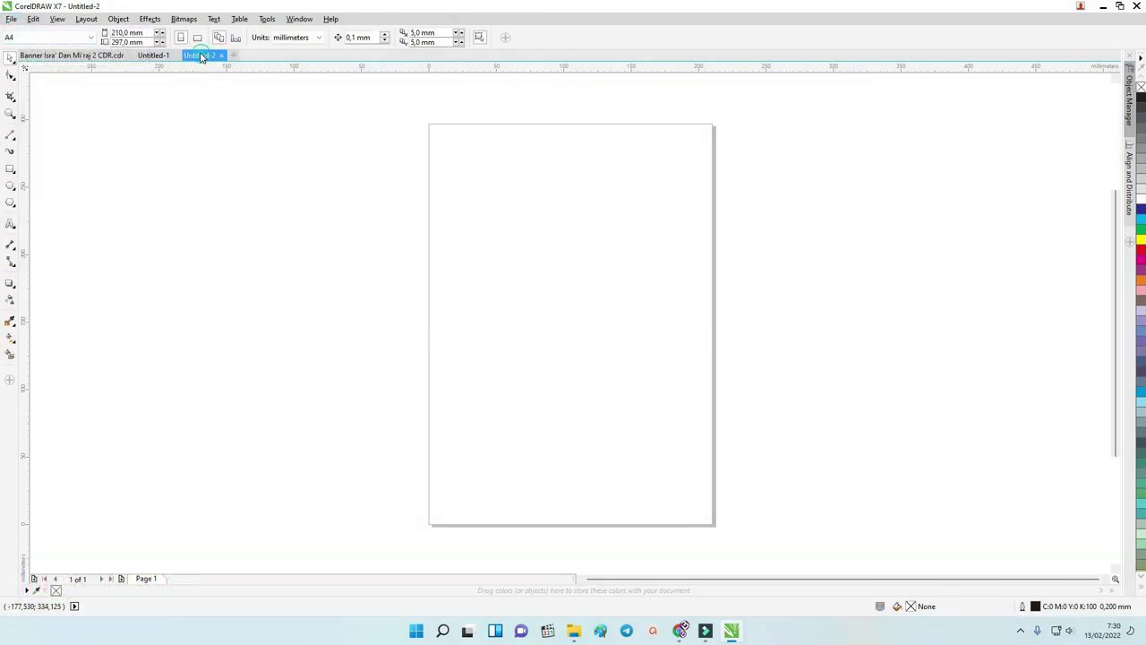
{"action": "left_click", "coordinate": [230, 54]}
{"action": "left_click", "coordinate": [197, 37]}
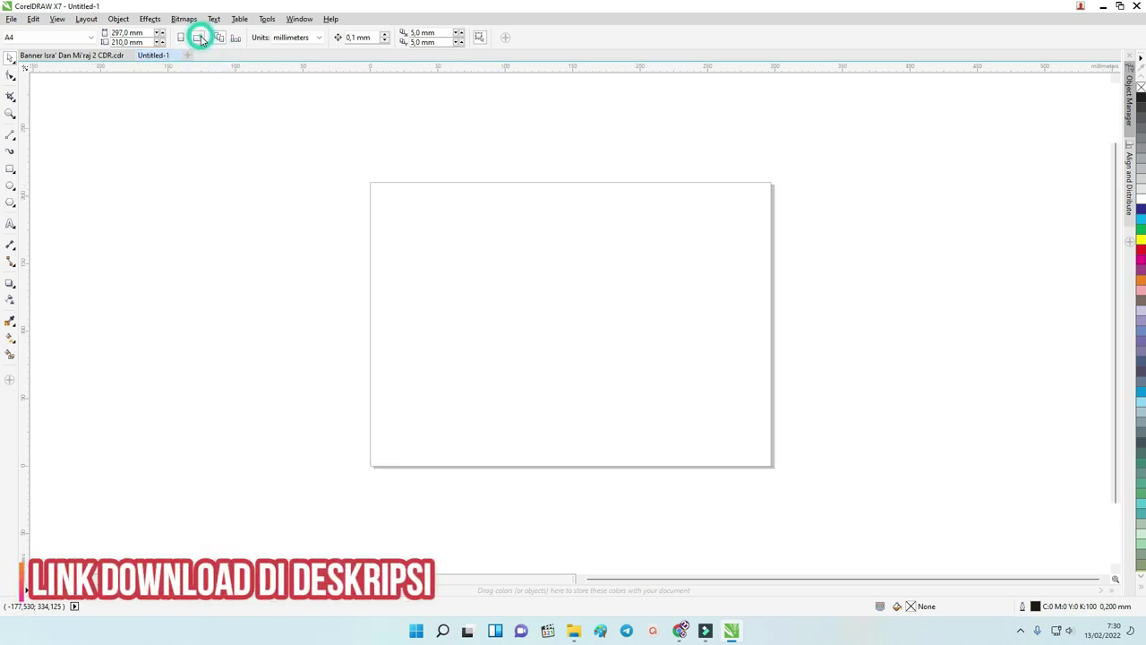
{"action": "left_click", "coordinate": [184, 110]}
Step: Set the new document's units to centimetres and its page size to 30 x 10 cm
{"action": "left_click", "coordinate": [295, 36]}
{"action": "left_click", "coordinate": [292, 166]}
{"action": "left_click", "coordinate": [128, 32]}
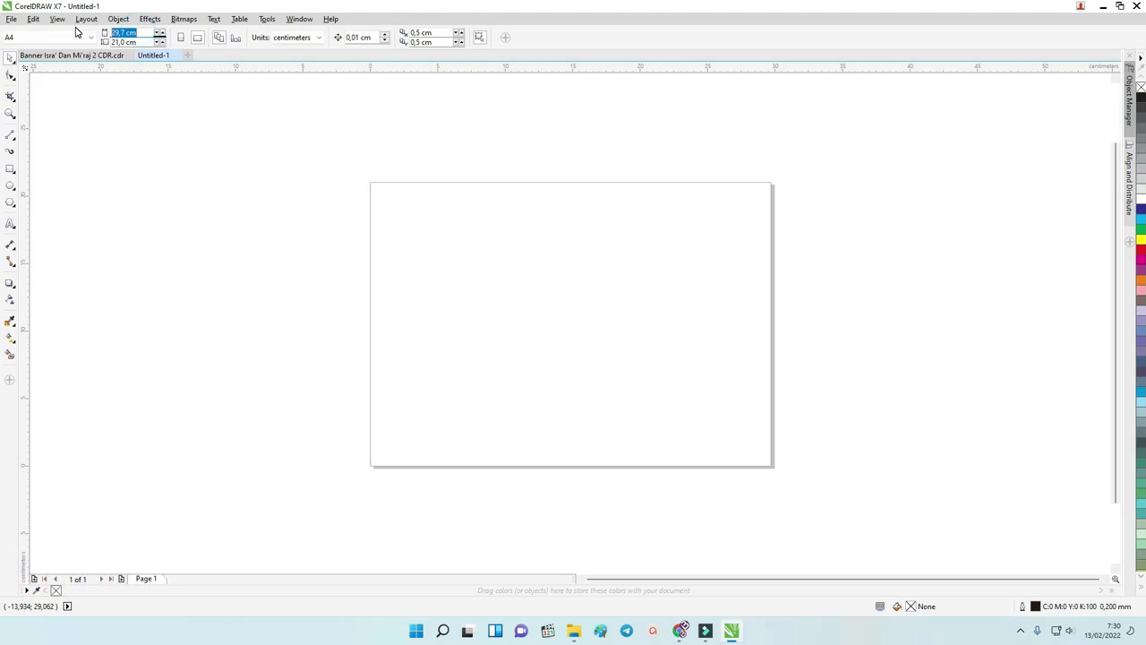
{"action": "type", "text": "30"}
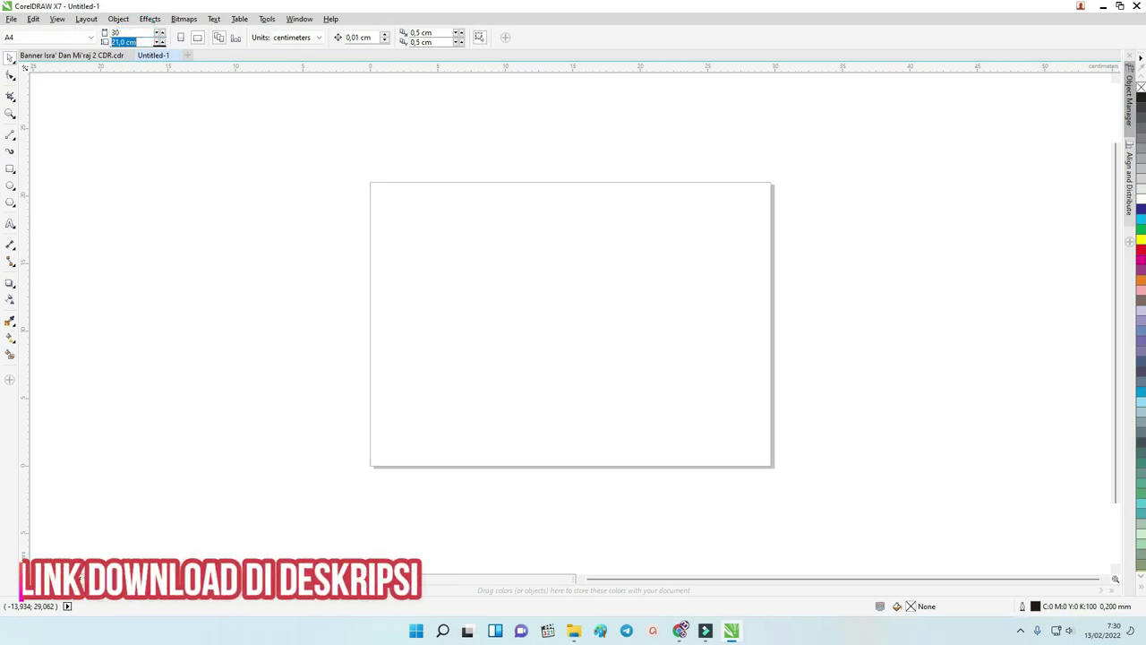
{"action": "key", "text": "Tab"}
{"action": "type", "text": "10"}
{"action": "key", "text": "Return"}
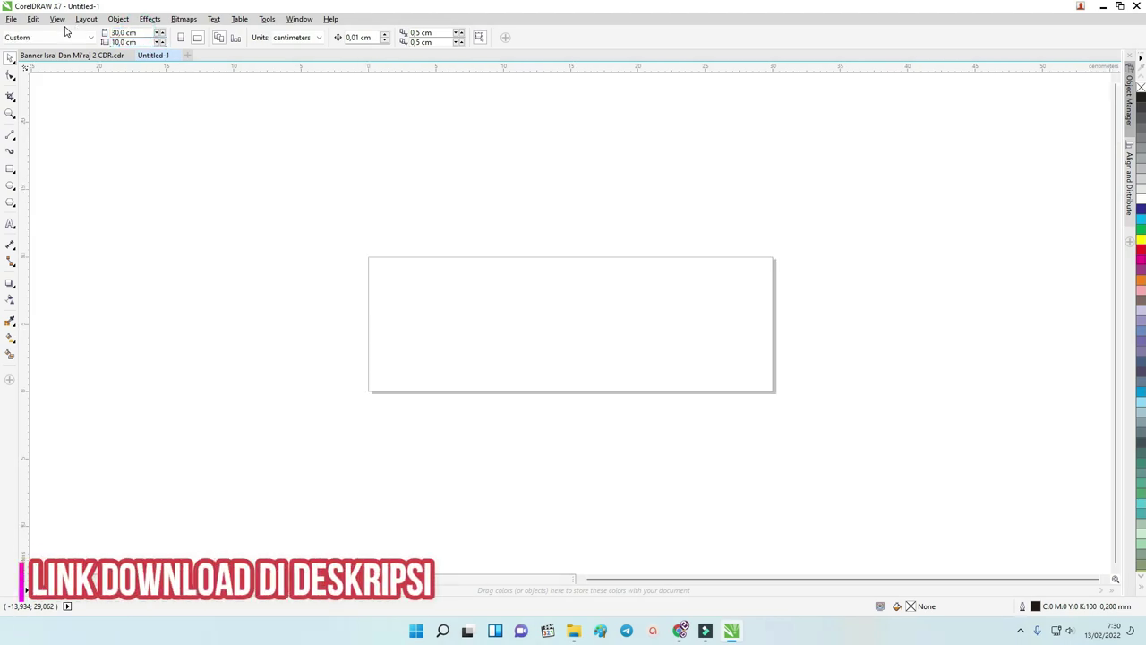
{"action": "left_click", "coordinate": [11, 57]}
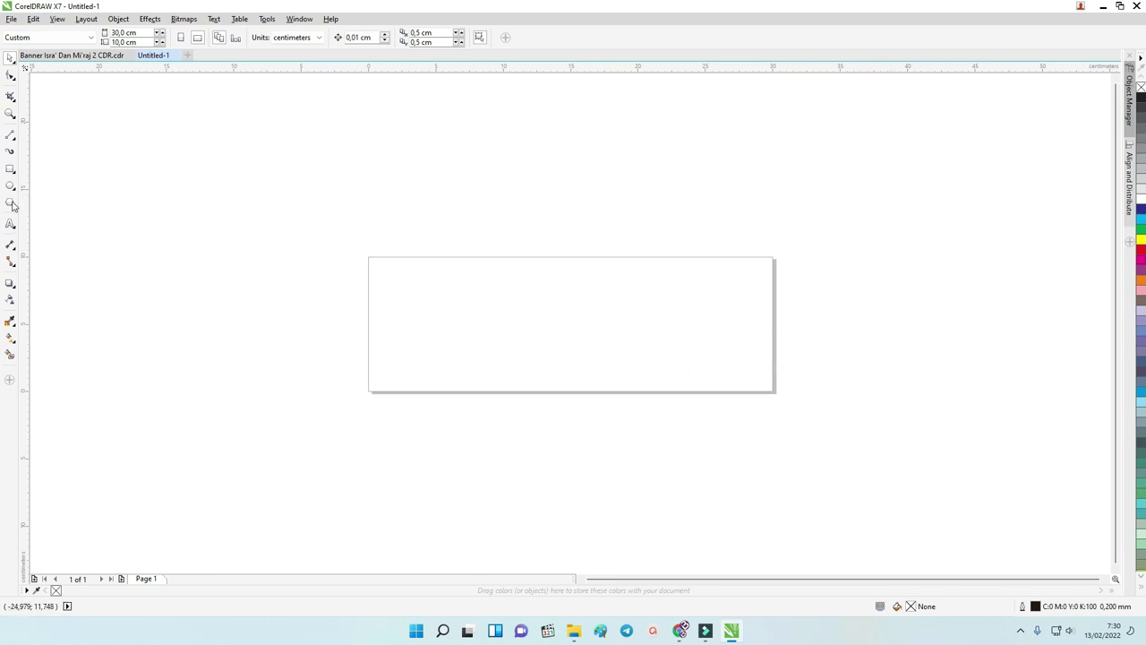
Step: Add a rectangle that exactly covers the 30 x 10 cm page and select it
{"action": "double_click", "coordinate": [10, 168]}
{"action": "scroll", "coordinate": [373, 257], "scroll_direction": "up", "scroll_amount": 3}
{"action": "scroll", "coordinate": [372, 257], "scroll_direction": "down", "scroll_amount": 4}
{"action": "key", "text": "z"}
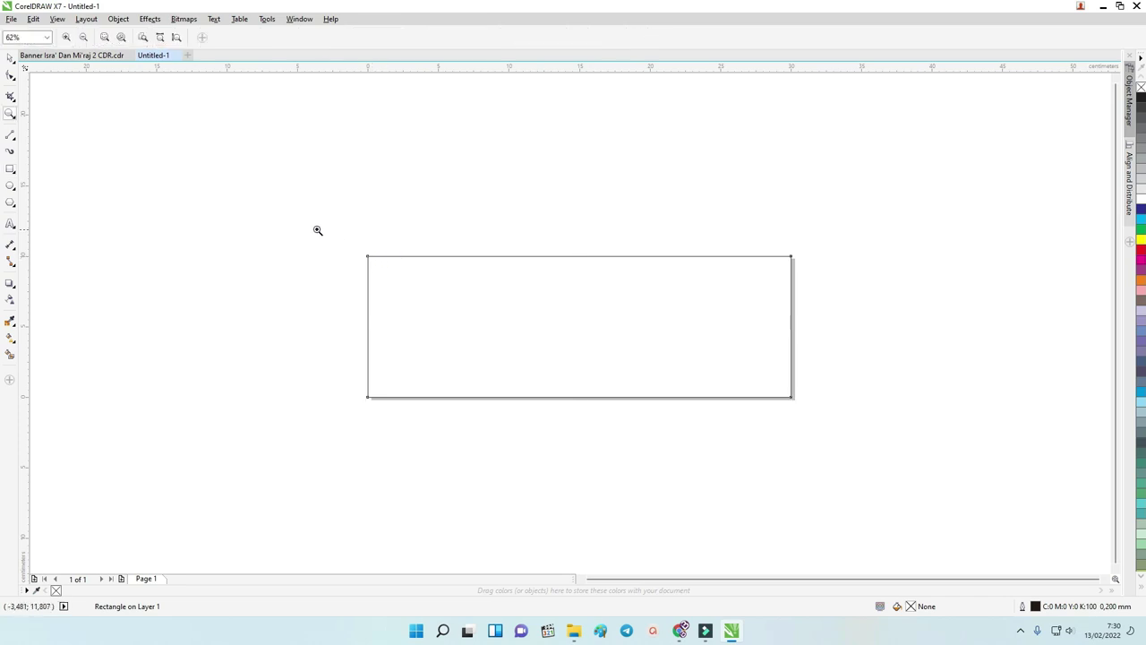
{"action": "left_click", "coordinate": [317, 230]}
{"action": "left_click", "coordinate": [8, 58]}
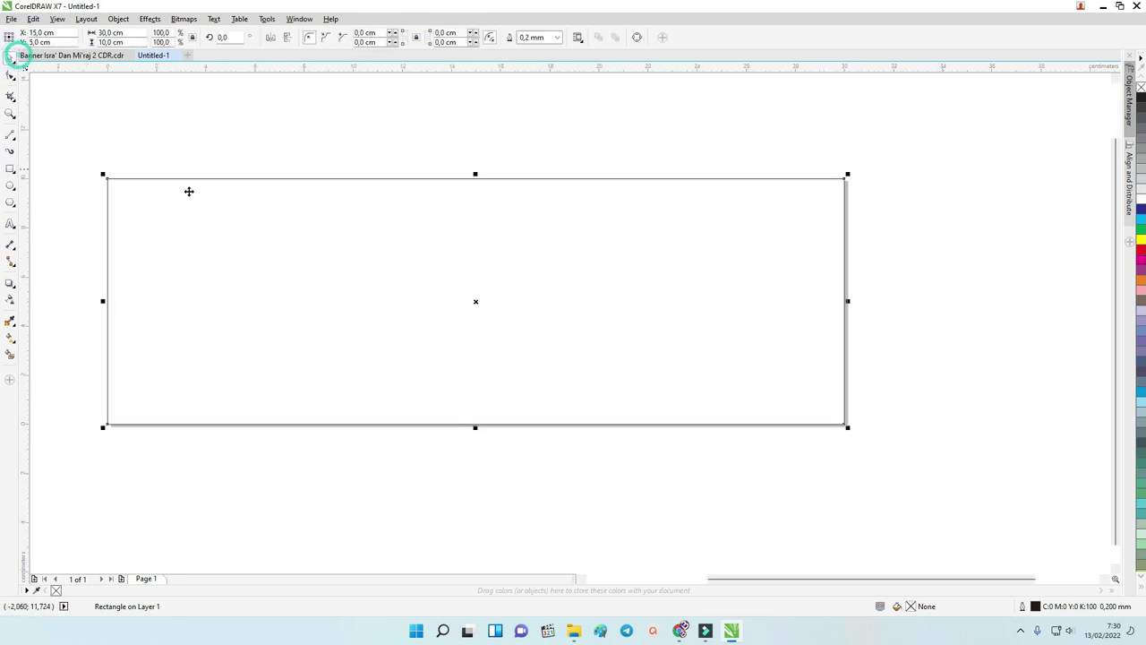
{"action": "left_click", "coordinate": [658, 181]}
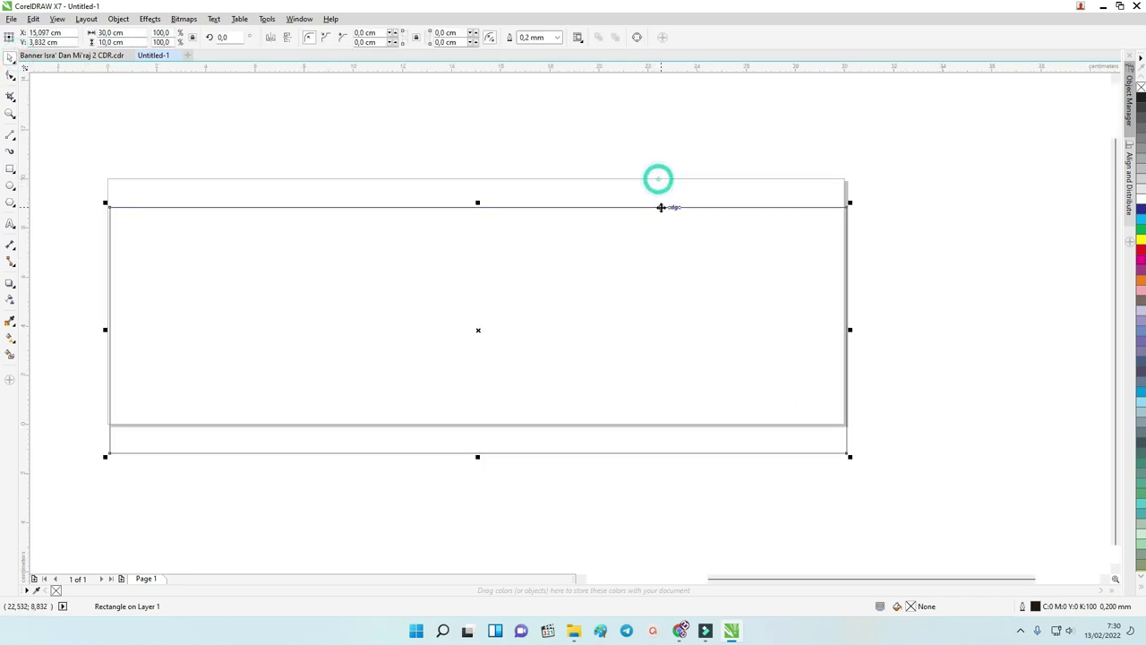
{"action": "left_click", "coordinate": [630, 150]}
{"action": "left_click", "coordinate": [237, 179]}
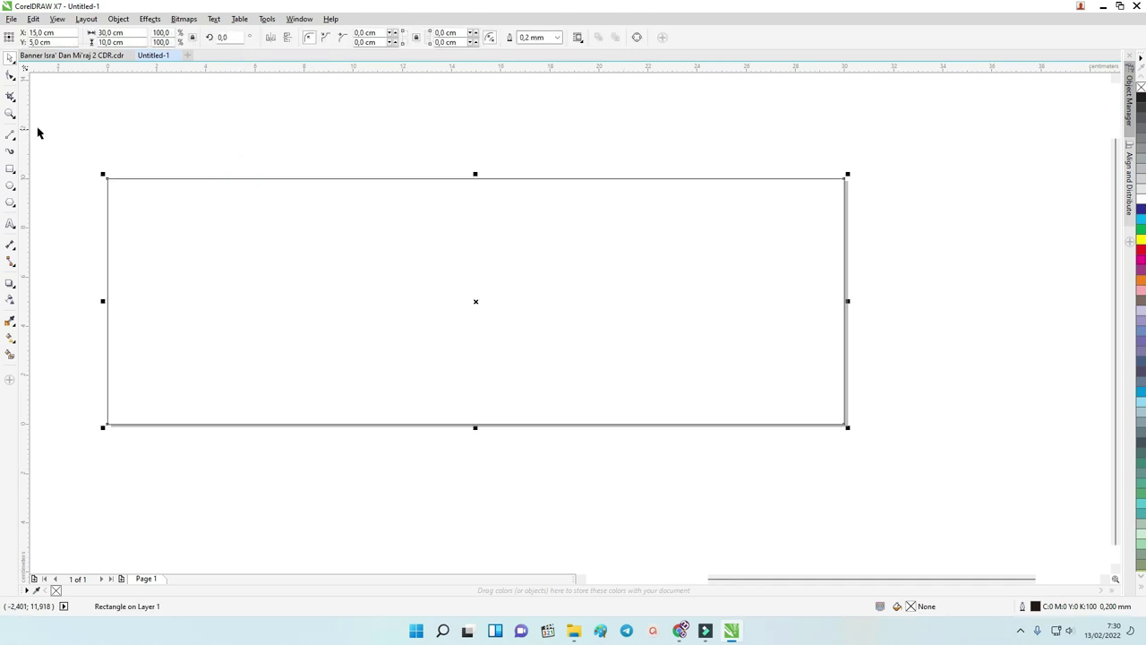
{"action": "scroll", "coordinate": [103, 183], "scroll_direction": "up", "scroll_amount": 2}
{"action": "scroll", "coordinate": [107, 174], "scroll_direction": "down", "scroll_amount": 3}
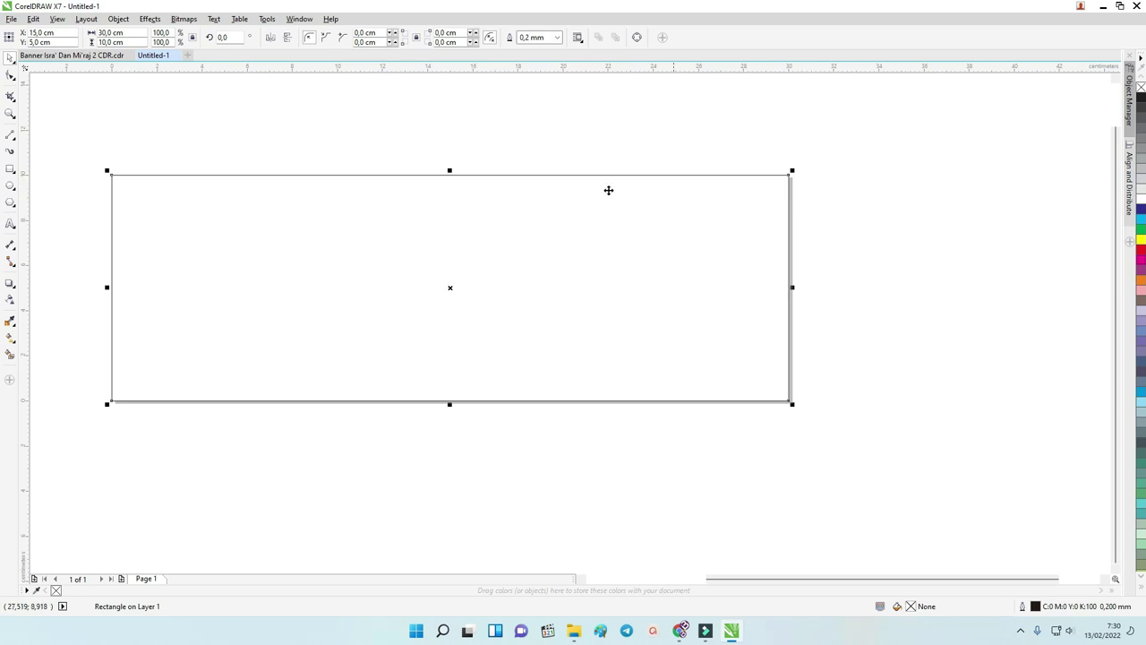
Step: Apply a one-step inside contour of about 0.156 cm to the page rectangle and break the contour group apart
{"action": "left_click", "coordinate": [10, 285]}
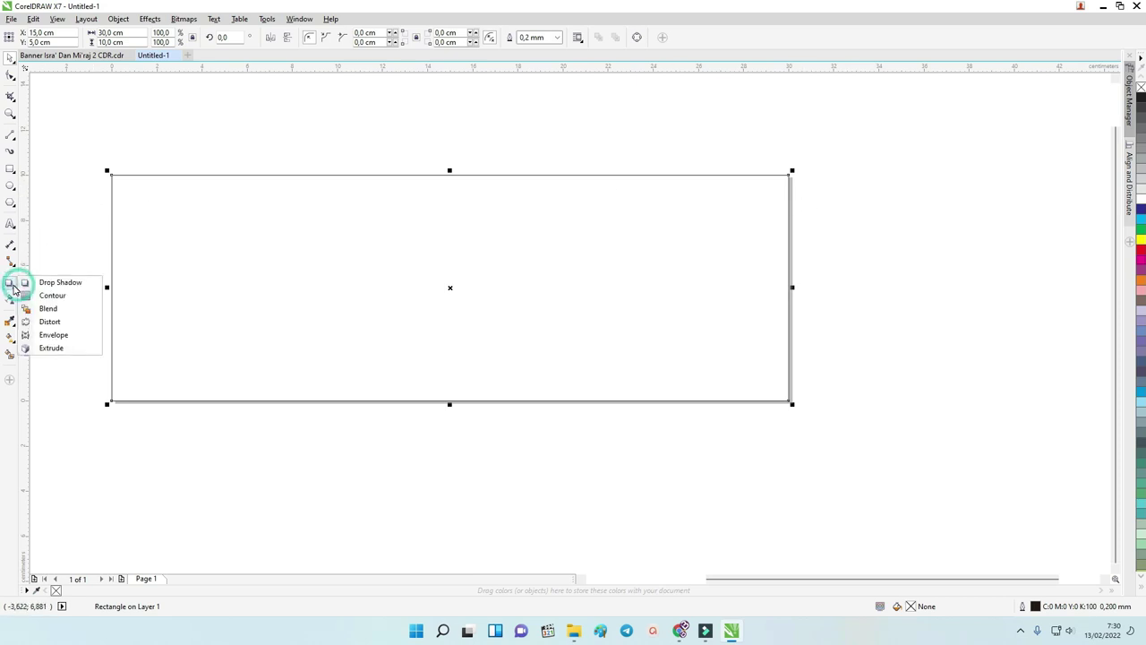
{"action": "left_click", "coordinate": [54, 294]}
{"action": "mouse_move", "coordinate": [129, 180]}
{"action": "left_mouse_down"}
{"action": "mouse_move", "coordinate": [130, 195]}
{"action": "mouse_move", "coordinate": [133, 185]}
{"action": "left_mouse_up"}
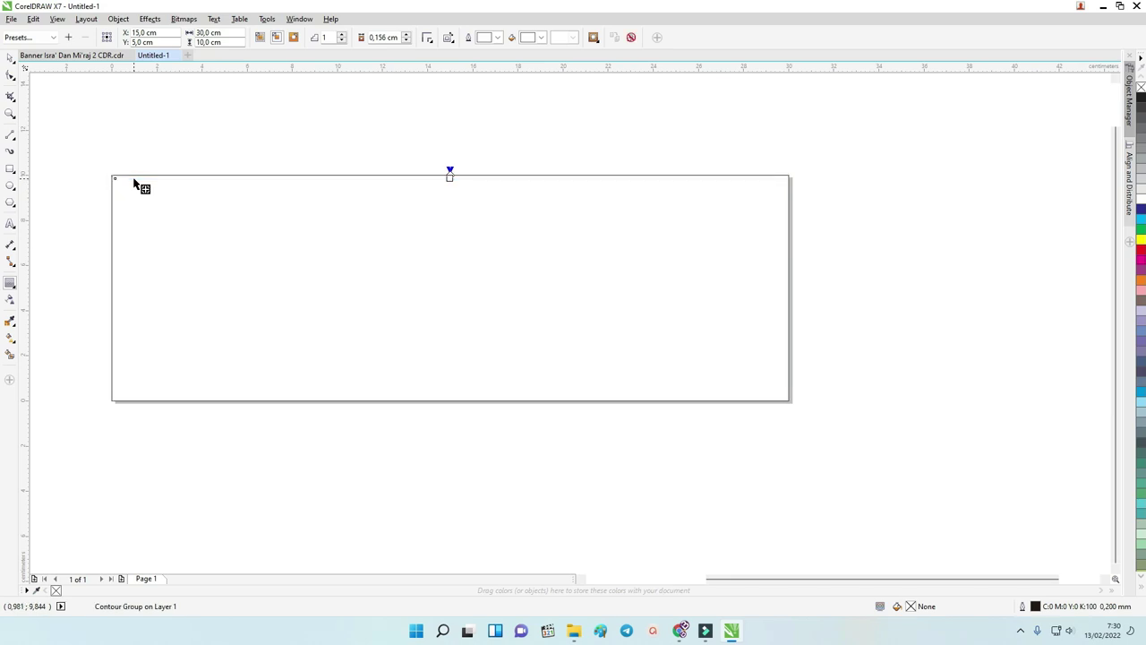
{"action": "right_click", "coordinate": [134, 184]}
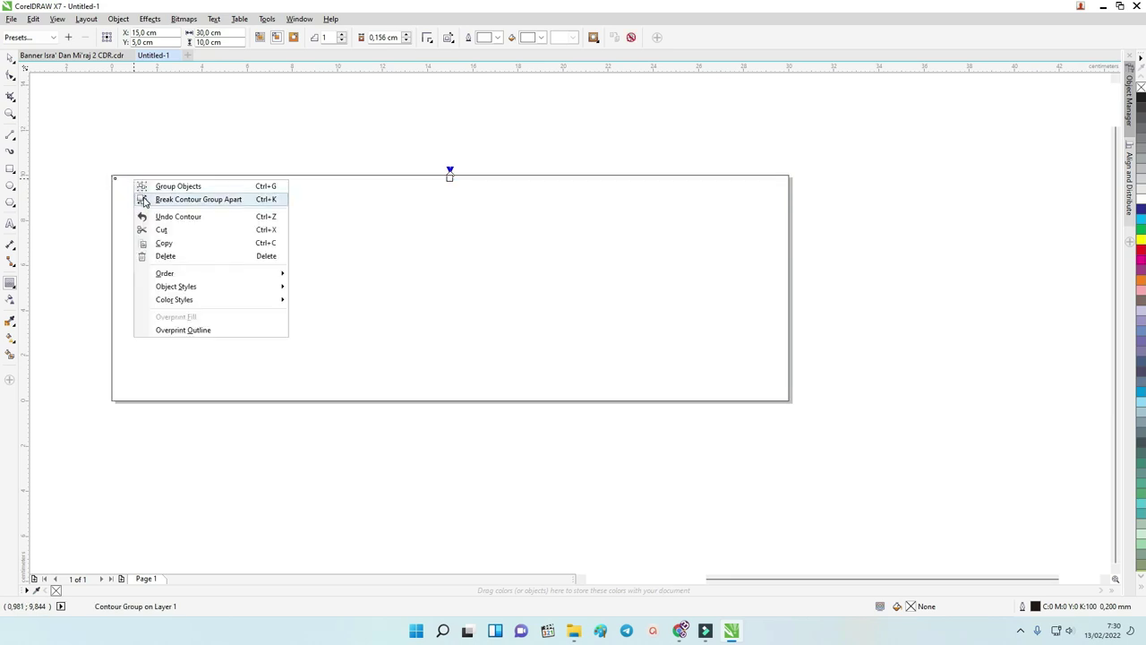
{"action": "left_click", "coordinate": [143, 199]}
{"action": "left_click", "coordinate": [14, 58]}
{"action": "left_click", "coordinate": [147, 132]}
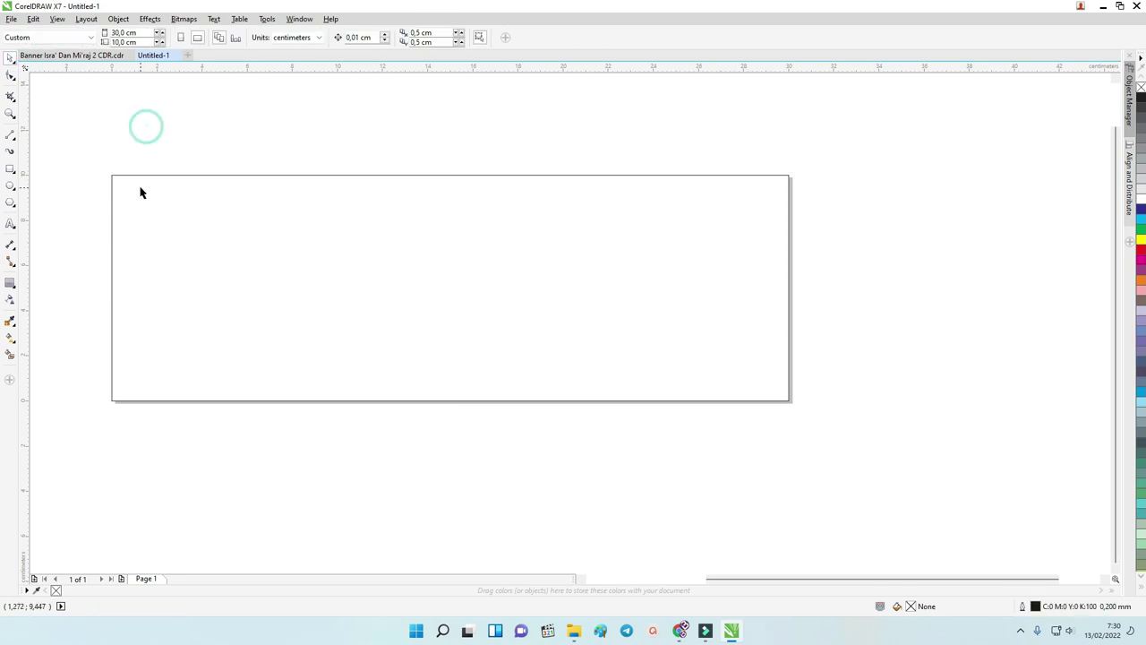
Step: Fill the inner contour rectangle and the outer page rectangle with 40% black
{"action": "mouse_move", "coordinate": [138, 185]}
{"action": "left_mouse_down"}
{"action": "mouse_move", "coordinate": [132, 154]}
{"action": "mouse_move", "coordinate": [142, 168]}
{"action": "left_mouse_up"}
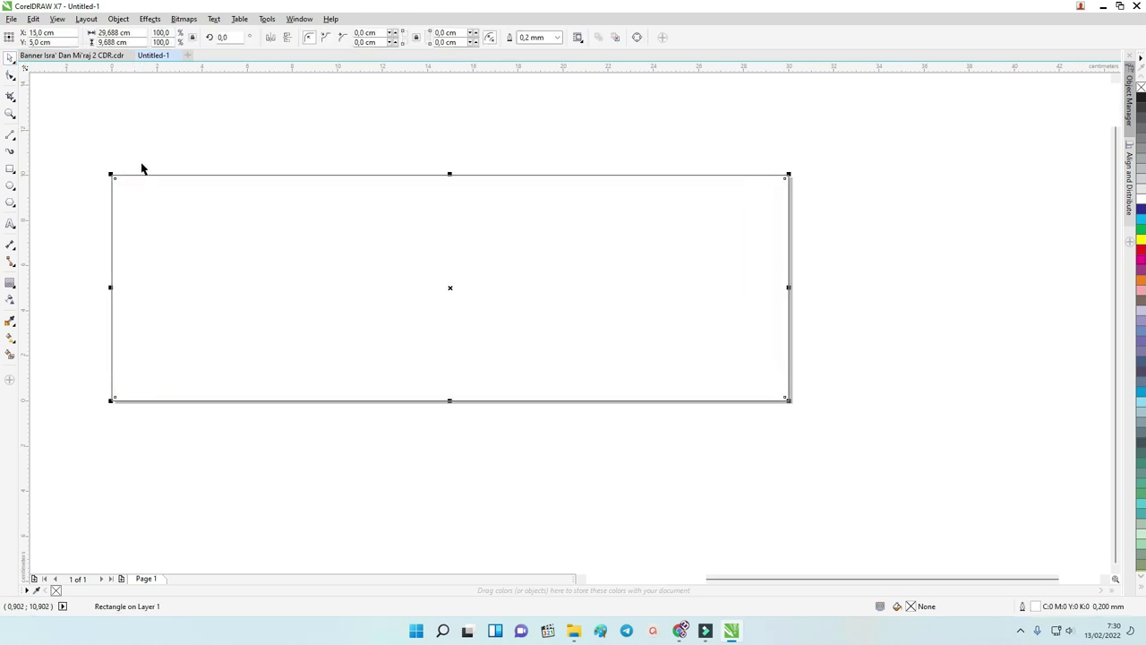
{"action": "left_click", "coordinate": [1142, 159]}
{"action": "left_click", "coordinate": [844, 121]}
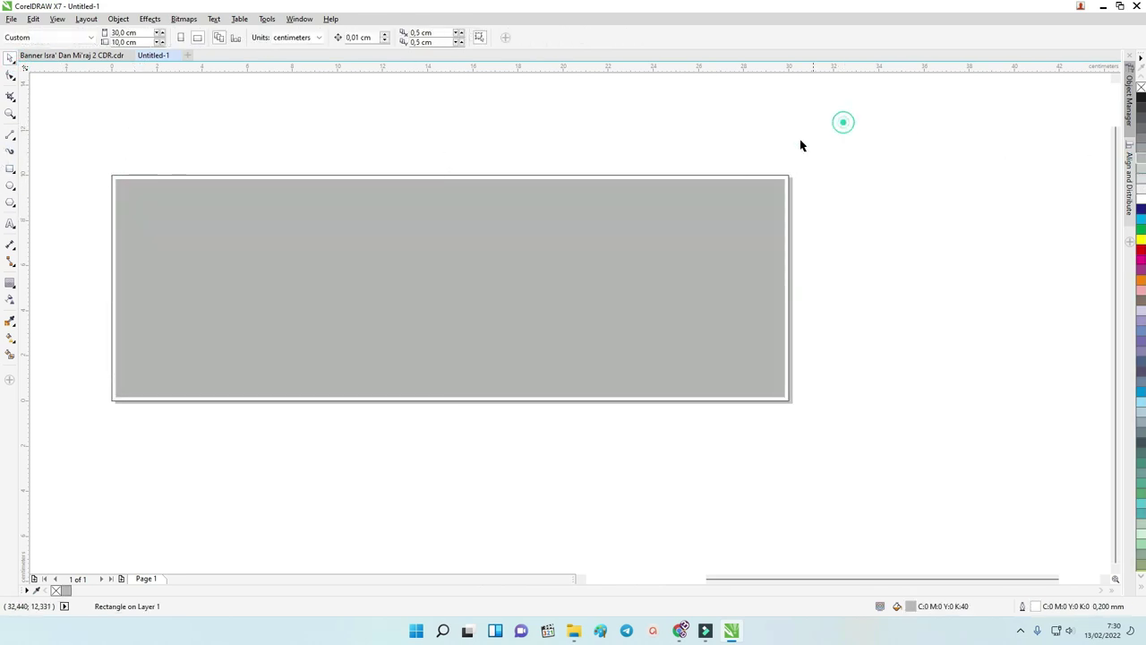
{"action": "left_click", "coordinate": [760, 176]}
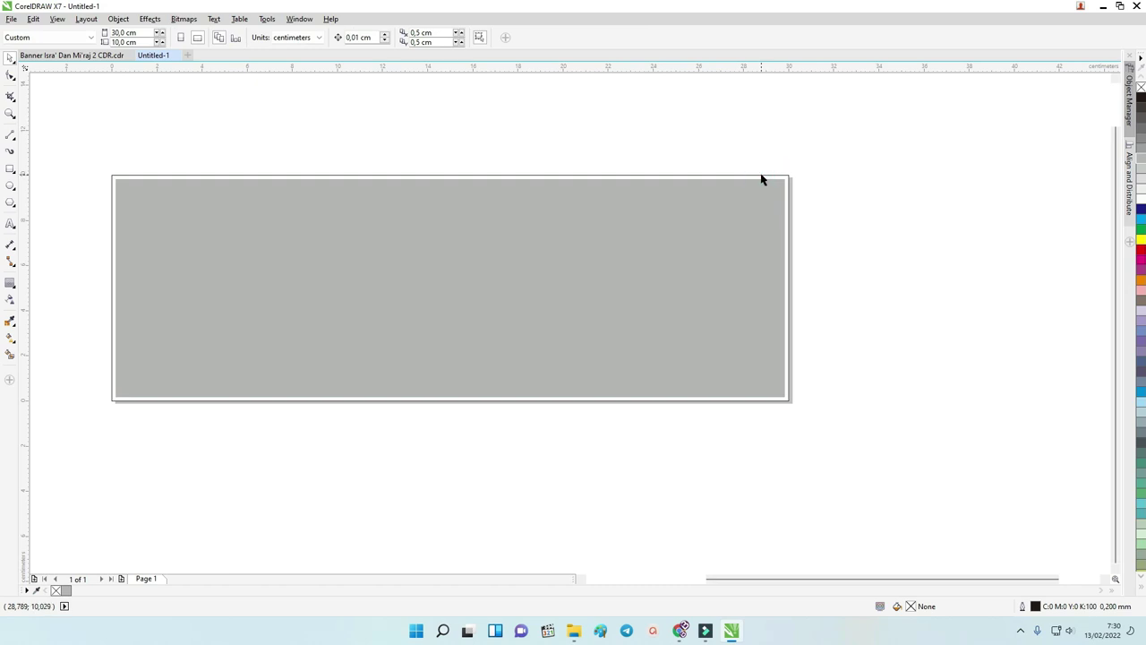
{"action": "left_click", "coordinate": [761, 177]}
{"action": "left_click", "coordinate": [806, 197]}
Step: Fill the inner rectangle with white, remove the outlines from both rectangles and check the grey frame
{"action": "left_click", "coordinate": [742, 197]}
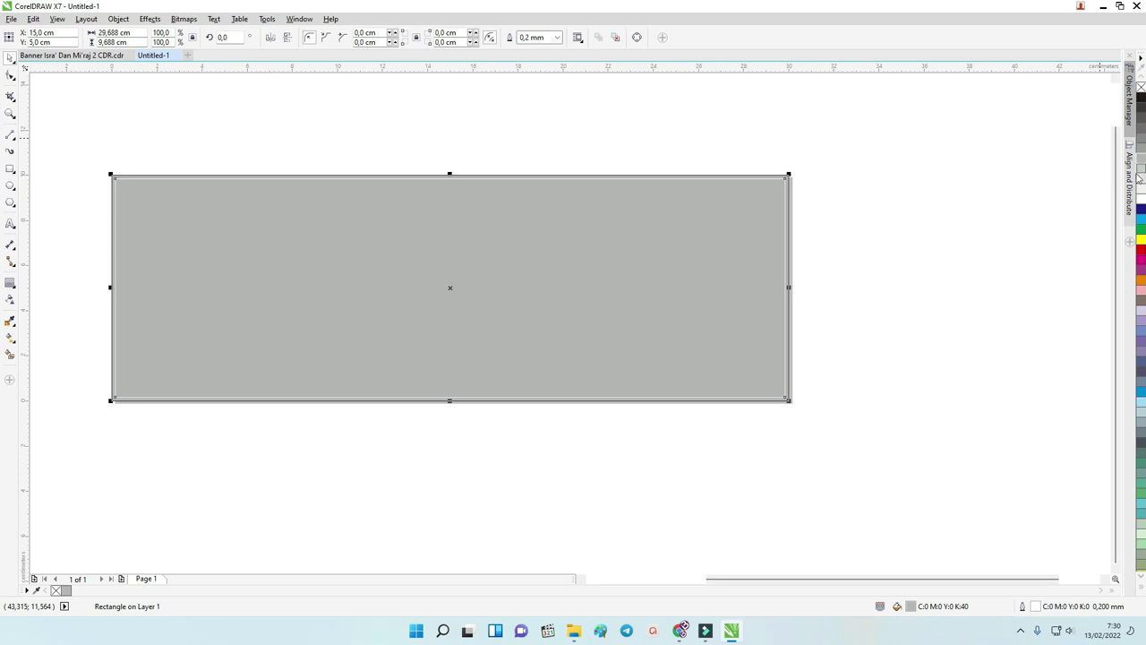
{"action": "left_click", "coordinate": [1140, 204]}
{"action": "left_click", "coordinate": [1141, 87]}
{"action": "key", "text": "ctrl+z"}
{"action": "left_click", "coordinate": [1025, 143]}
{"action": "left_click_drag", "start_coordinate": [871, 455], "coordinate": [50, 120]}
{"action": "left_click", "coordinate": [860, 141]}
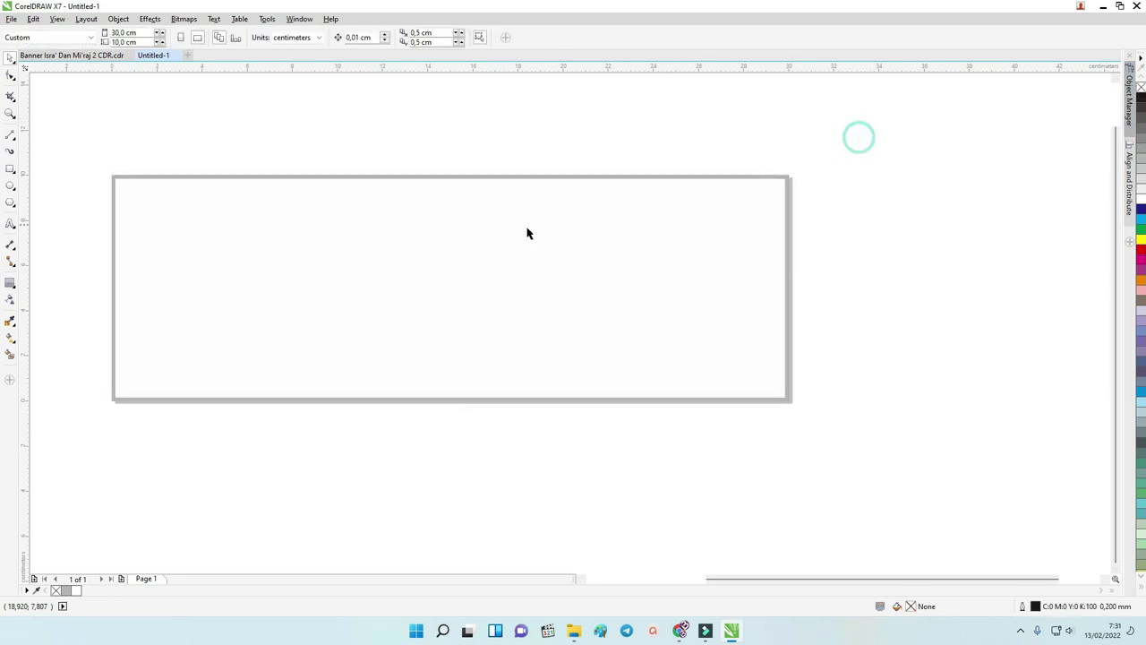
{"action": "scroll", "coordinate": [340, 168], "scroll_direction": "up", "scroll_amount": 2}
{"action": "mouse_move", "coordinate": [344, 196]}
{"action": "left_mouse_down"}
{"action": "mouse_move", "coordinate": [417, 174]}
{"action": "mouse_move", "coordinate": [348, 205]}
{"action": "left_mouse_up"}
{"action": "scroll", "coordinate": [413, 166], "scroll_direction": "down", "scroll_amount": 2}
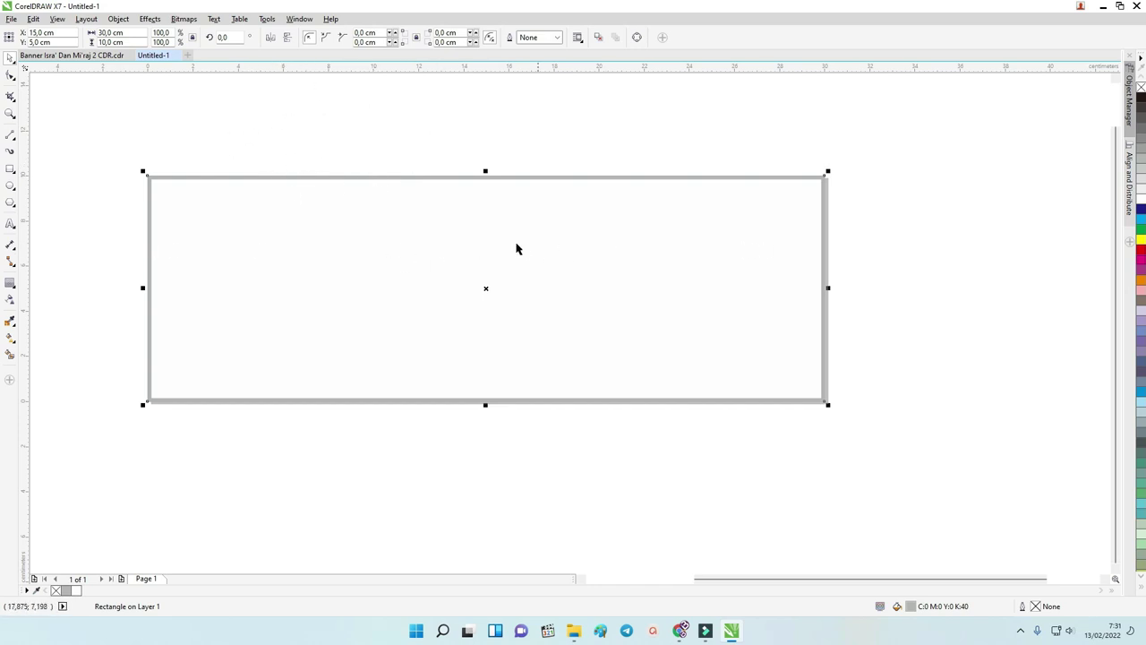
Step: Copy the whole purple horizontal banner from the Banner Isra' Dan Mi'raj 2 CDR document and paste it into Untitled-1
{"action": "left_click", "coordinate": [96, 56]}
{"action": "scroll", "coordinate": [270, 125], "scroll_direction": "down", "scroll_amount": 2}
{"action": "left_click_drag", "start_coordinate": [131, 112], "coordinate": [686, 322]}
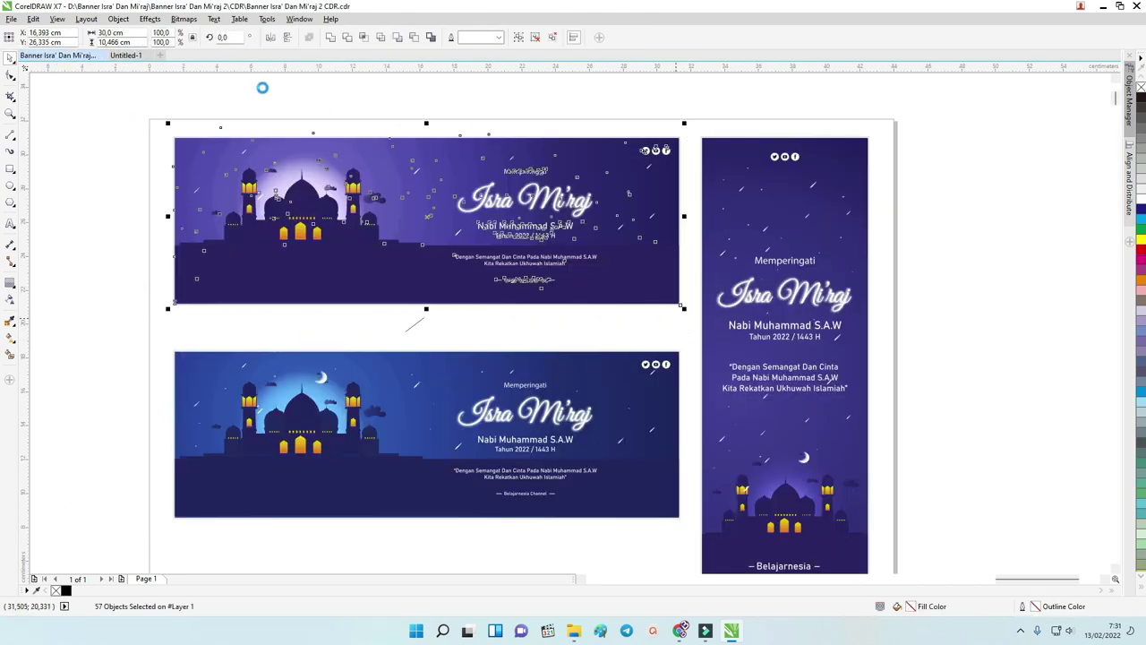
{"action": "left_click", "coordinate": [125, 56]}
{"action": "left_click", "coordinate": [957, 220]}
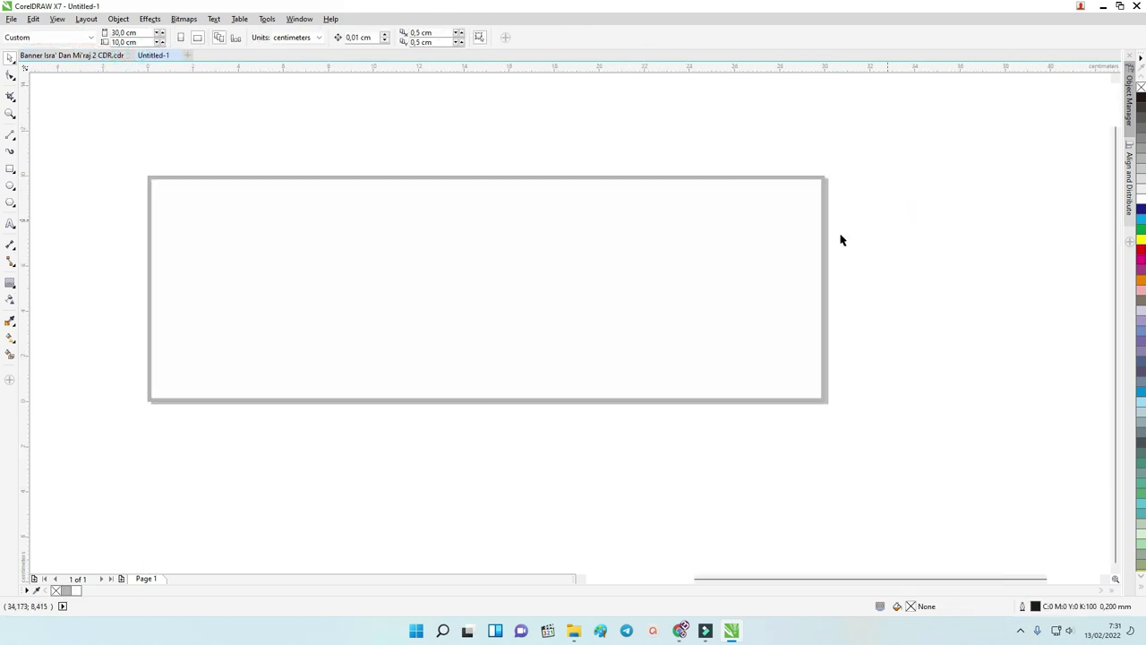
{"action": "key", "text": "ctrl+v"}
Step: Move the pasted purple banner to the empty area beside the page, right of the grey-framed rectangle
{"action": "scroll", "coordinate": [635, 289], "scroll_direction": "down", "scroll_amount": 2}
{"action": "left_click_drag", "start_coordinate": [600, 228], "coordinate": [816, 283]}
{"action": "key", "text": "z"}
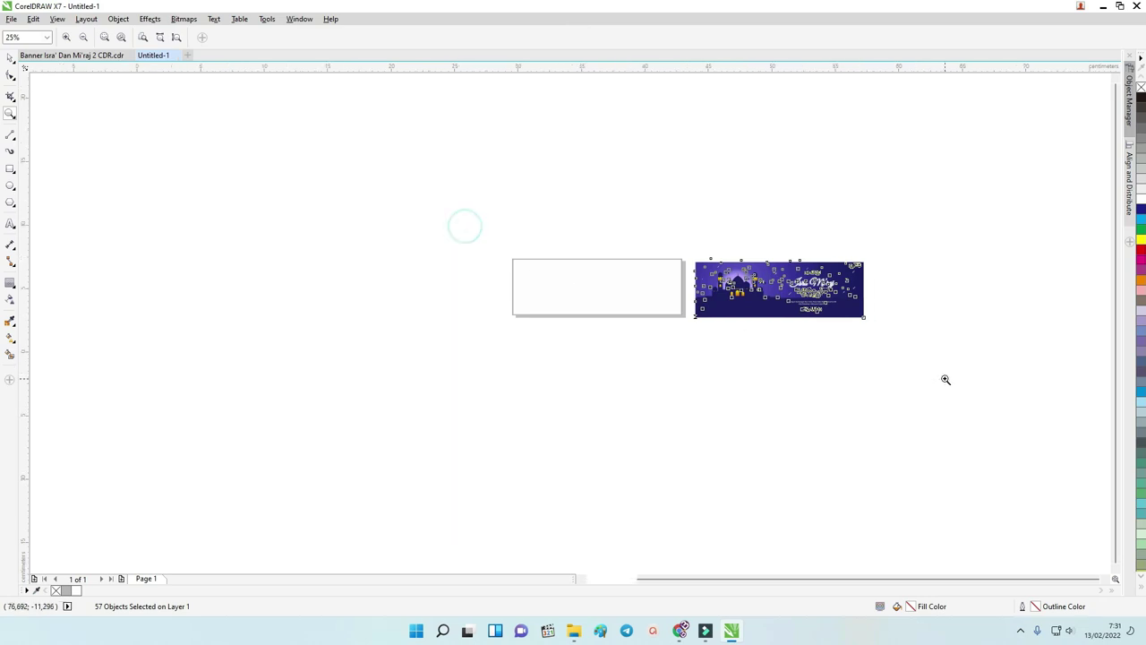
Step: Separate the reference banner's mosque, moon glow and purple background, placing the mosque below the banner and shifting the background upward
{"action": "left_click", "coordinate": [946, 380]}
{"action": "left_click_drag", "start_coordinate": [91, 165], "coordinate": [949, 376]}
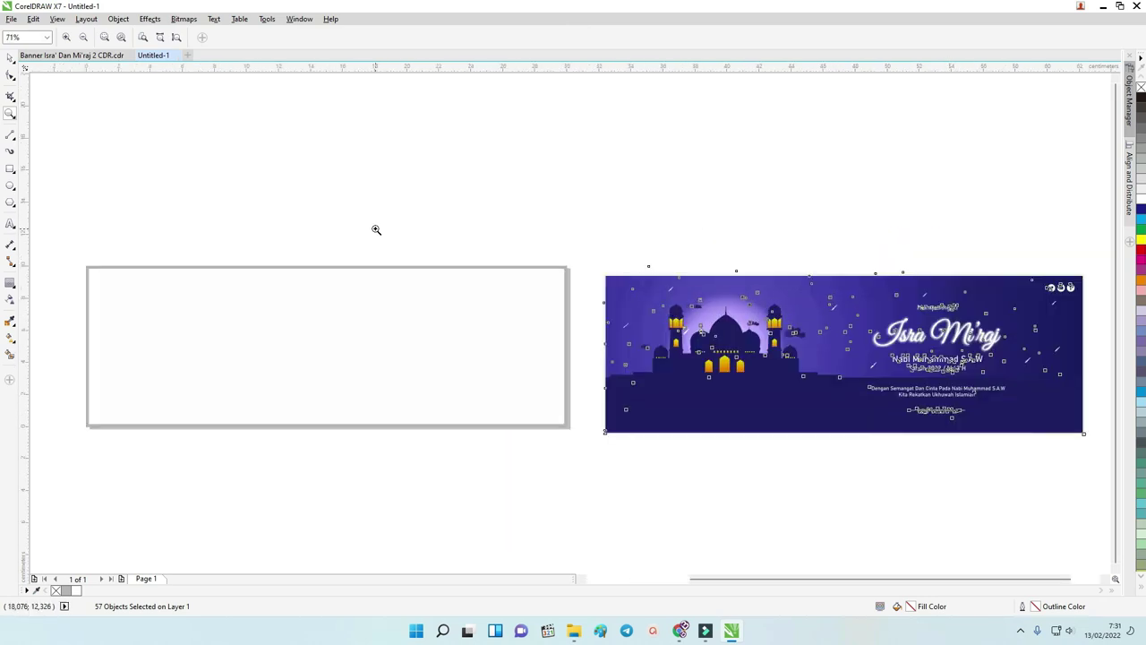
{"action": "left_click", "coordinate": [10, 57]}
{"action": "left_click", "coordinate": [547, 146]}
{"action": "left_click_drag", "start_coordinate": [760, 352], "coordinate": [772, 522]}
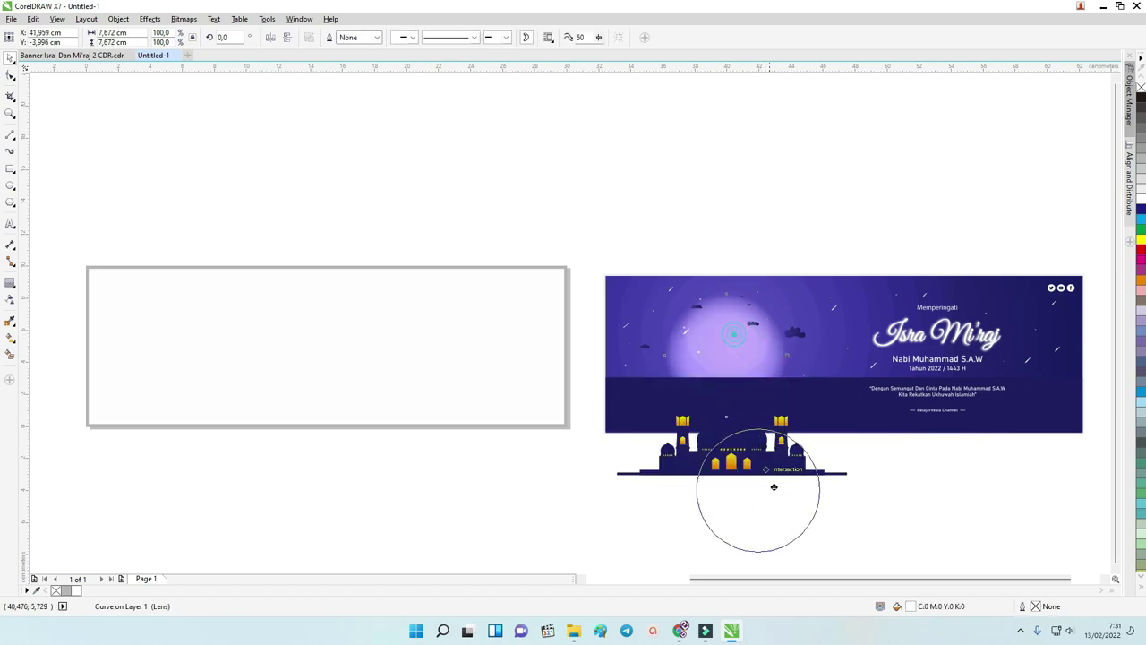
{"action": "left_click_drag", "start_coordinate": [738, 357], "coordinate": [818, 513]}
{"action": "left_click_drag", "start_coordinate": [733, 314], "coordinate": [699, 237]}
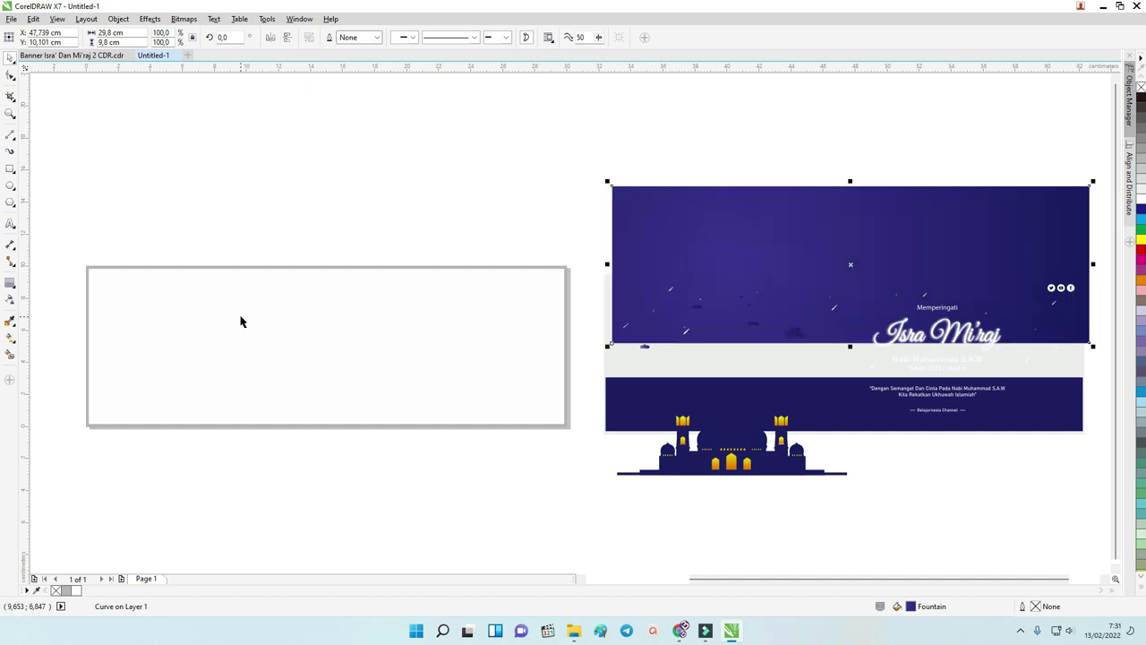
{"action": "left_click", "coordinate": [11, 339]}
{"action": "left_click_drag", "start_coordinate": [125, 352], "coordinate": [536, 352]}
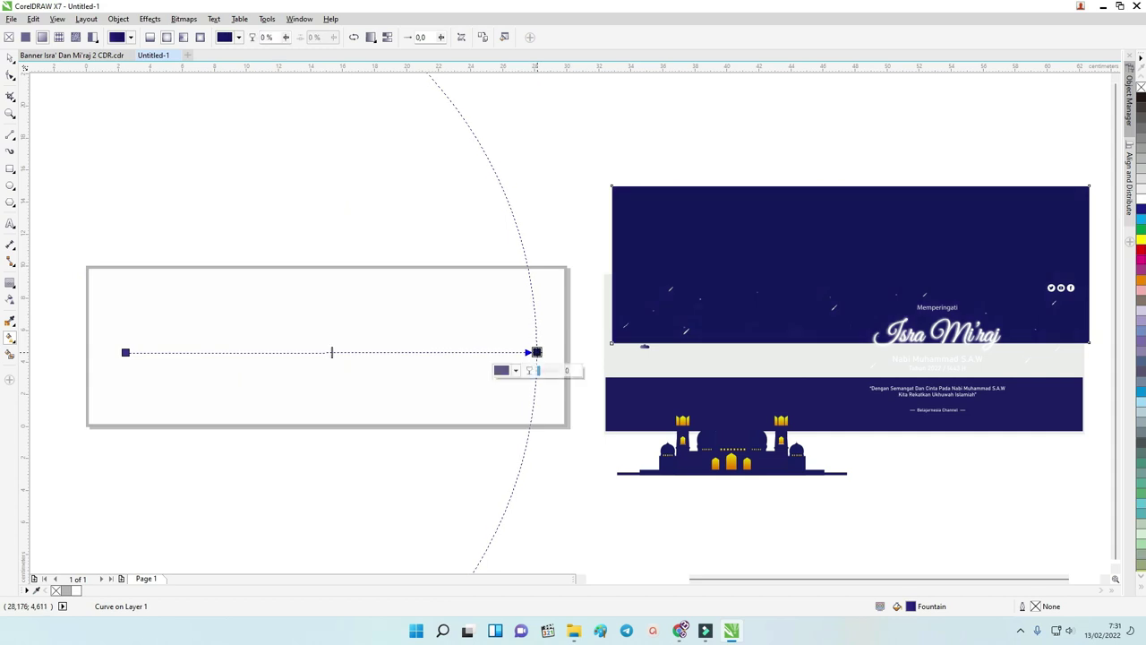
{"action": "key", "text": "ctrl+z"}
Step: Apply a horizontal linear fountain fill to the white inner rectangle, running from white to blue
{"action": "left_click", "coordinate": [272, 314]}
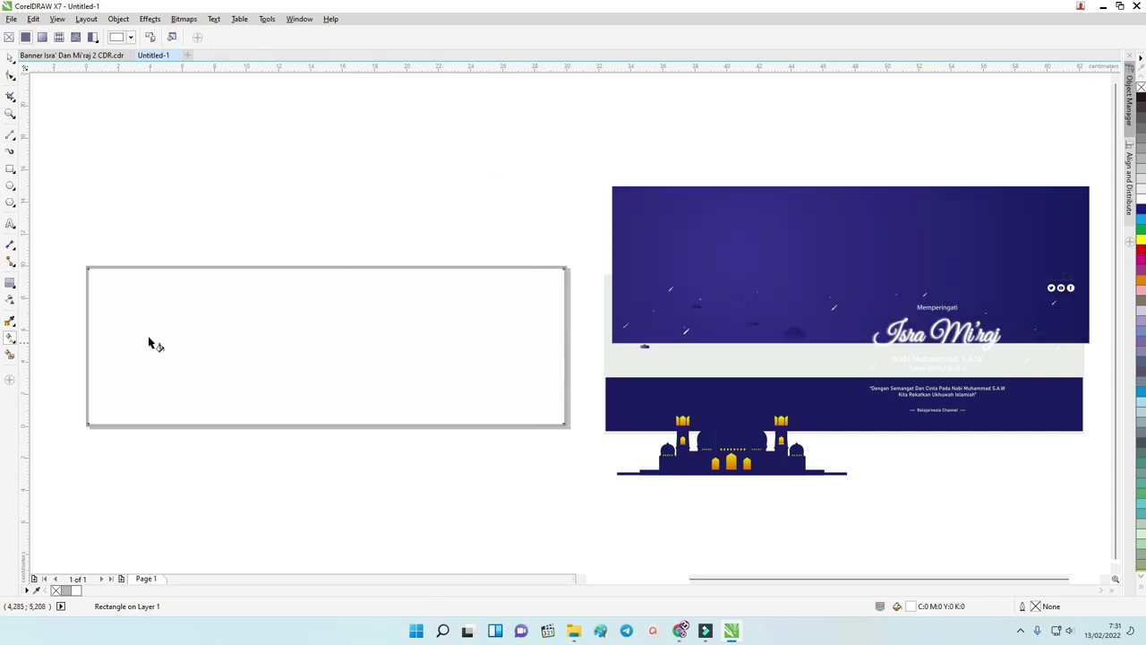
{"action": "left_click_drag", "start_coordinate": [124, 337], "coordinate": [507, 338]}
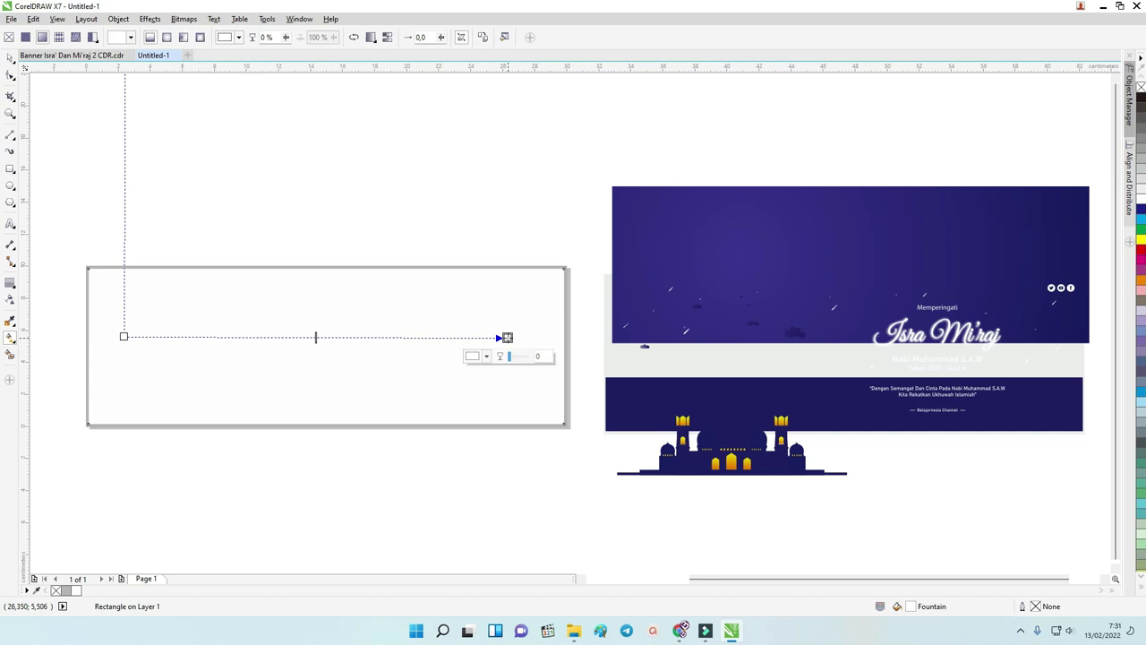
{"action": "left_click", "coordinate": [505, 337]}
{"action": "left_click", "coordinate": [473, 355]}
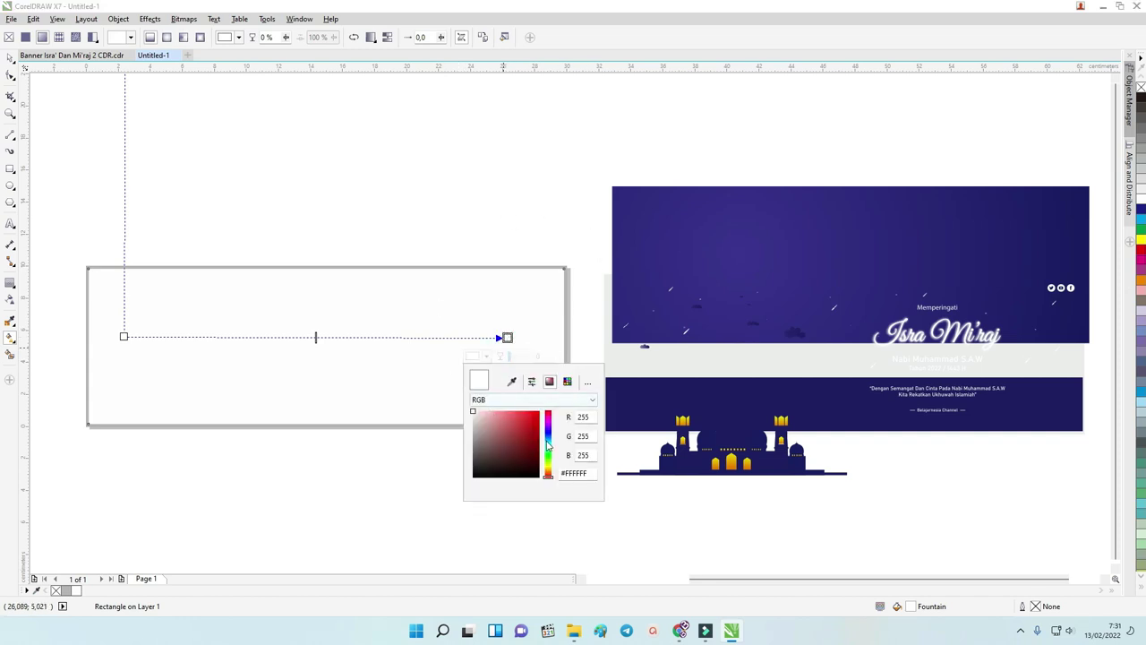
{"action": "left_click", "coordinate": [548, 436]}
{"action": "left_click", "coordinate": [538, 436]}
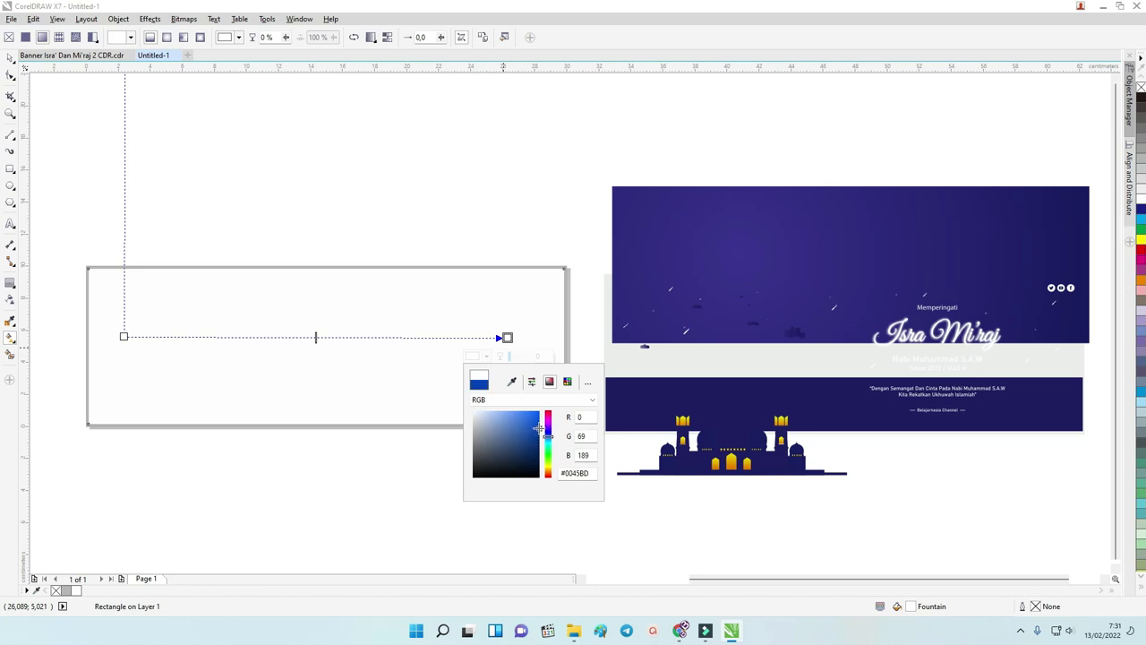
{"action": "left_click", "coordinate": [122, 337]}
{"action": "left_click", "coordinate": [121, 335]}
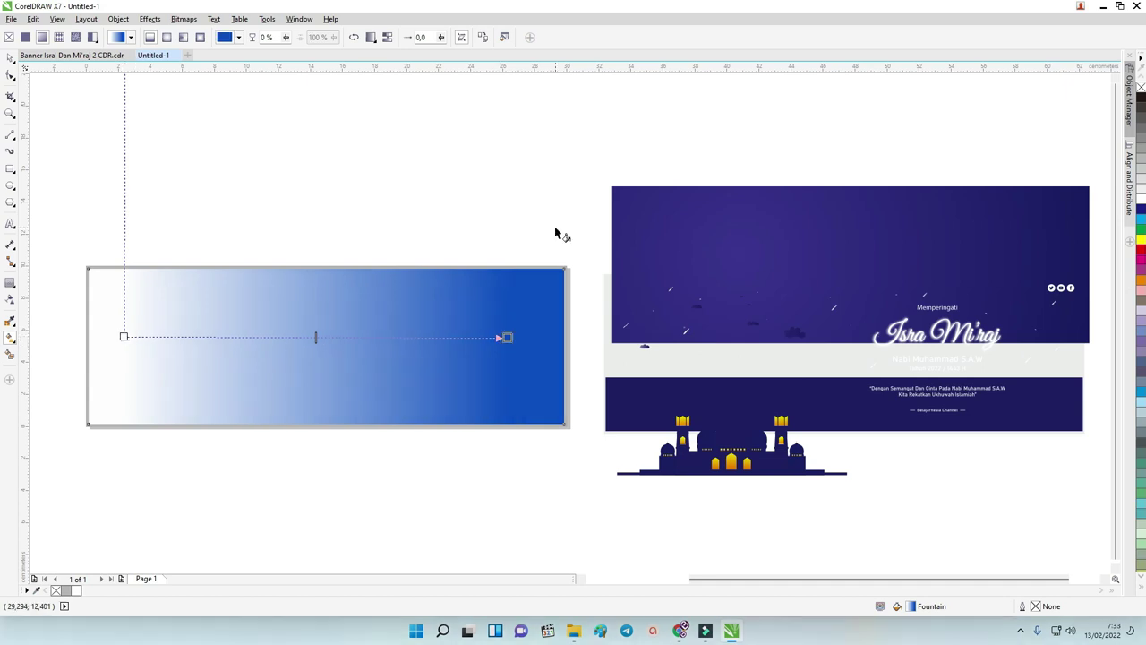
Step: Set the fountain fill's end colour to the dark navy #191C61 sampled from the right edge of the reference background
{"action": "left_click", "coordinate": [11, 57]}
{"action": "left_click", "coordinate": [539, 170]}
{"action": "left_click", "coordinate": [525, 321]}
{"action": "key", "text": "g"}
{"action": "left_click", "coordinate": [480, 356]}
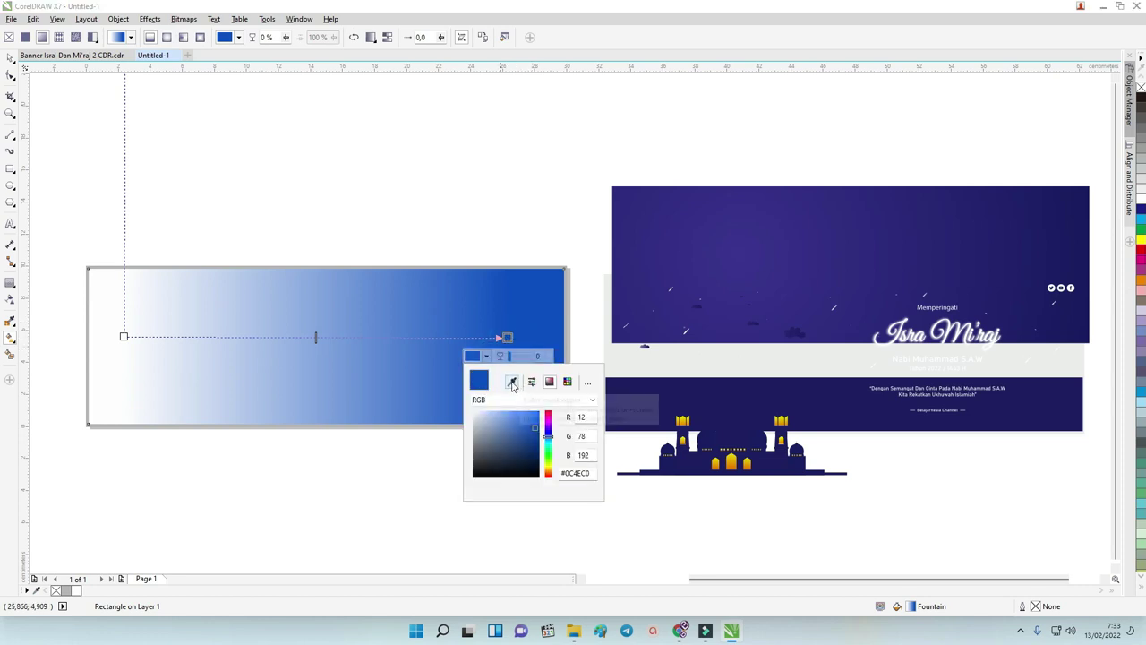
{"action": "left_click", "coordinate": [513, 383]}
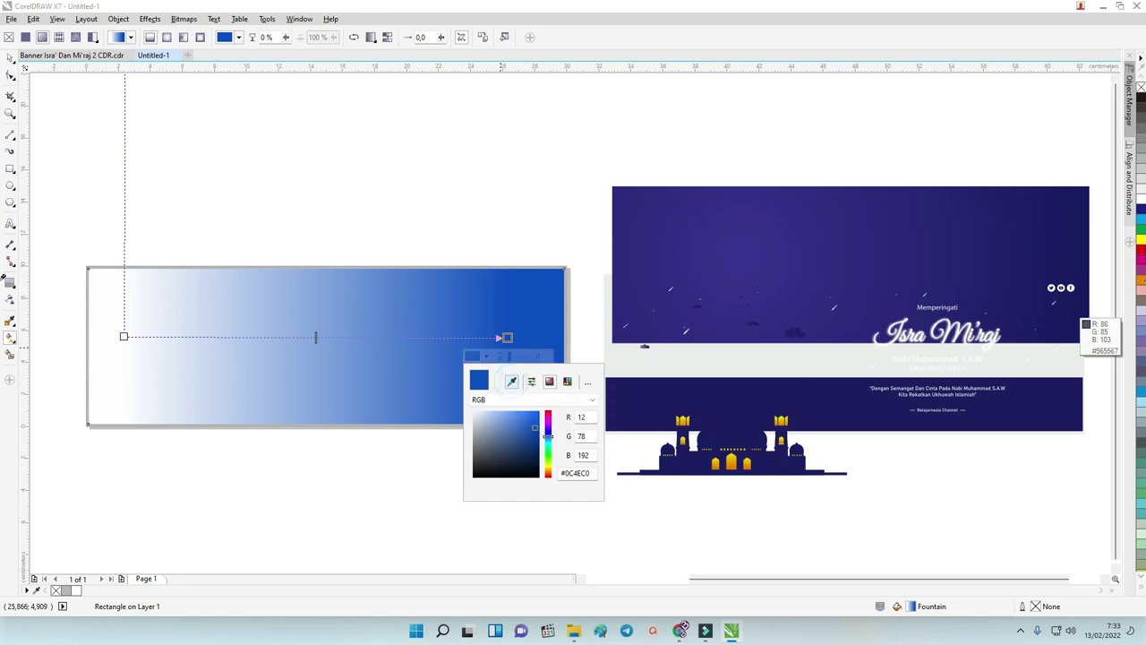
{"action": "left_click", "coordinate": [1080, 204]}
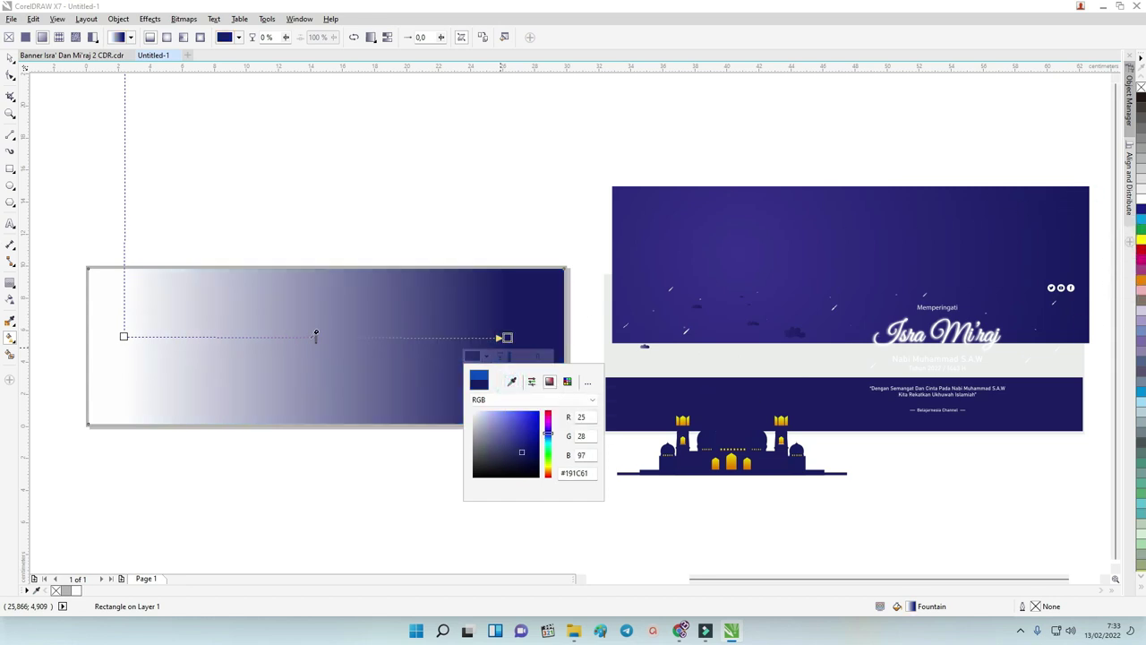
Step: Set the fountain fill's start colour to the purple sampled from the left part of the reference background
{"action": "left_click", "coordinate": [125, 335]}
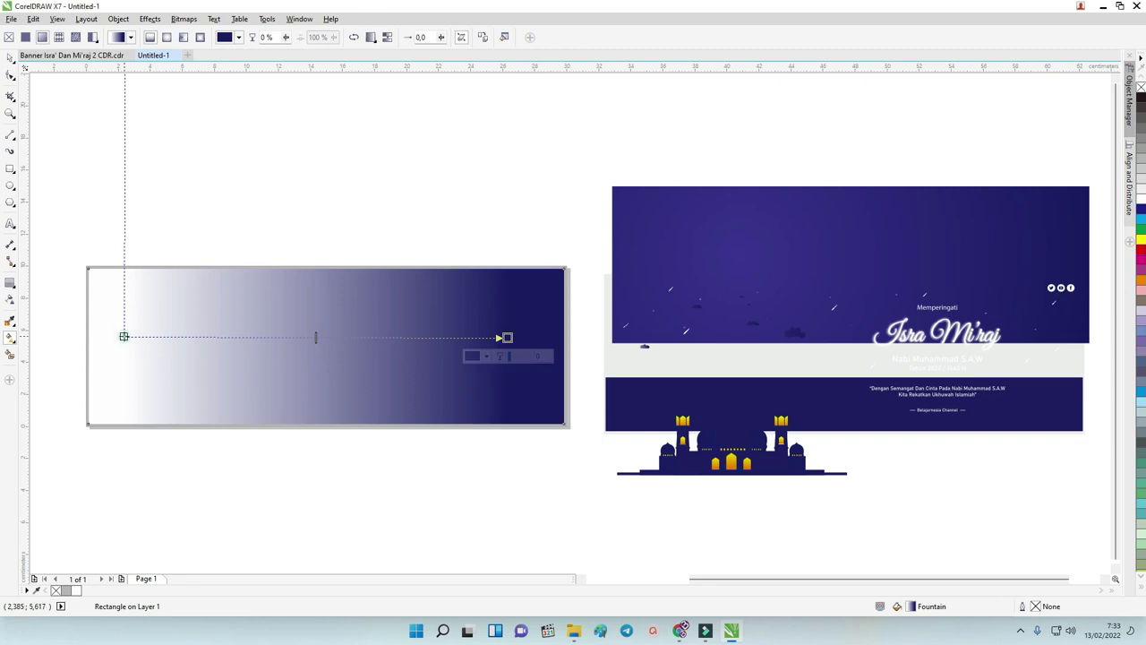
{"action": "left_click", "coordinate": [124, 336]}
{"action": "left_click", "coordinate": [103, 357]}
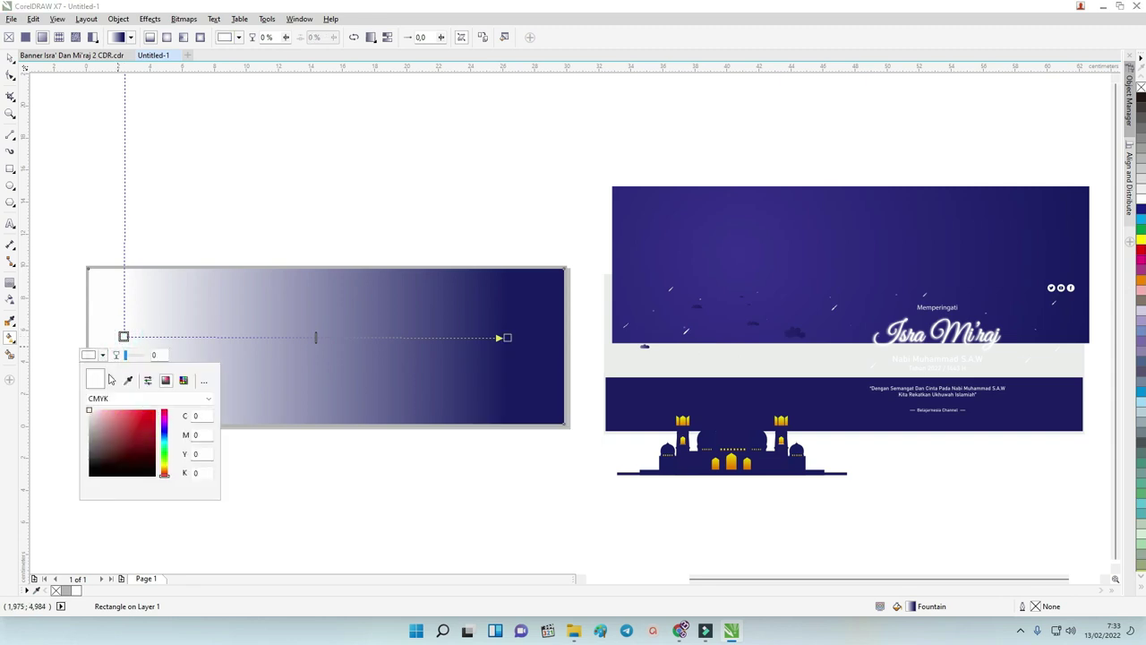
{"action": "left_click", "coordinate": [127, 382]}
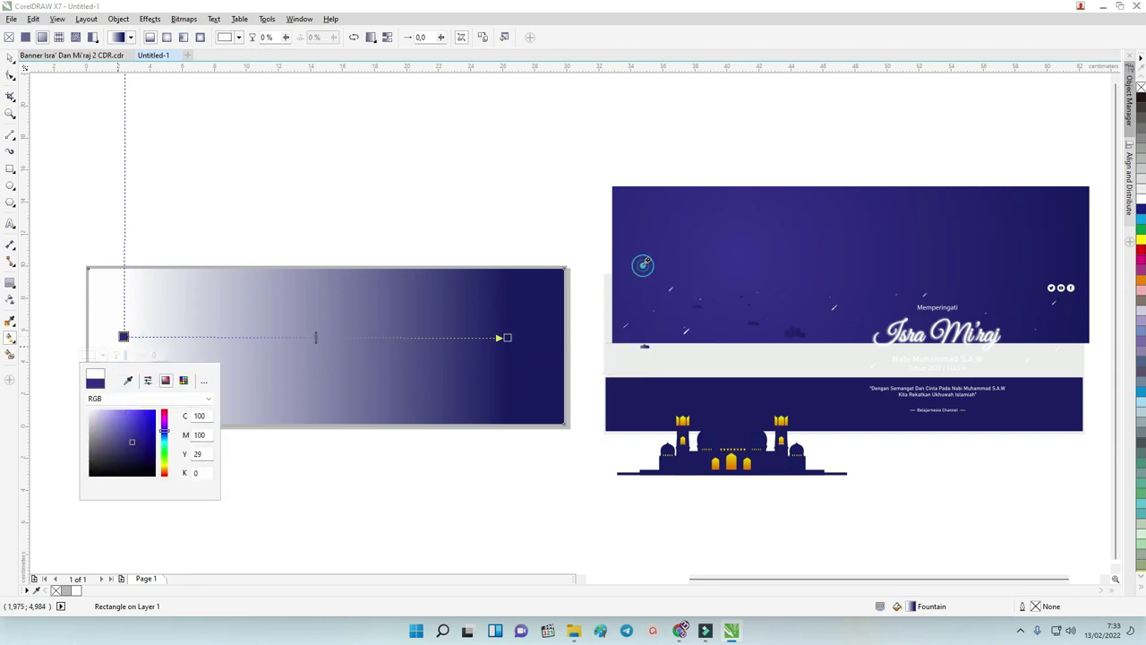
{"action": "left_click", "coordinate": [641, 248]}
{"action": "left_click", "coordinate": [124, 334]}
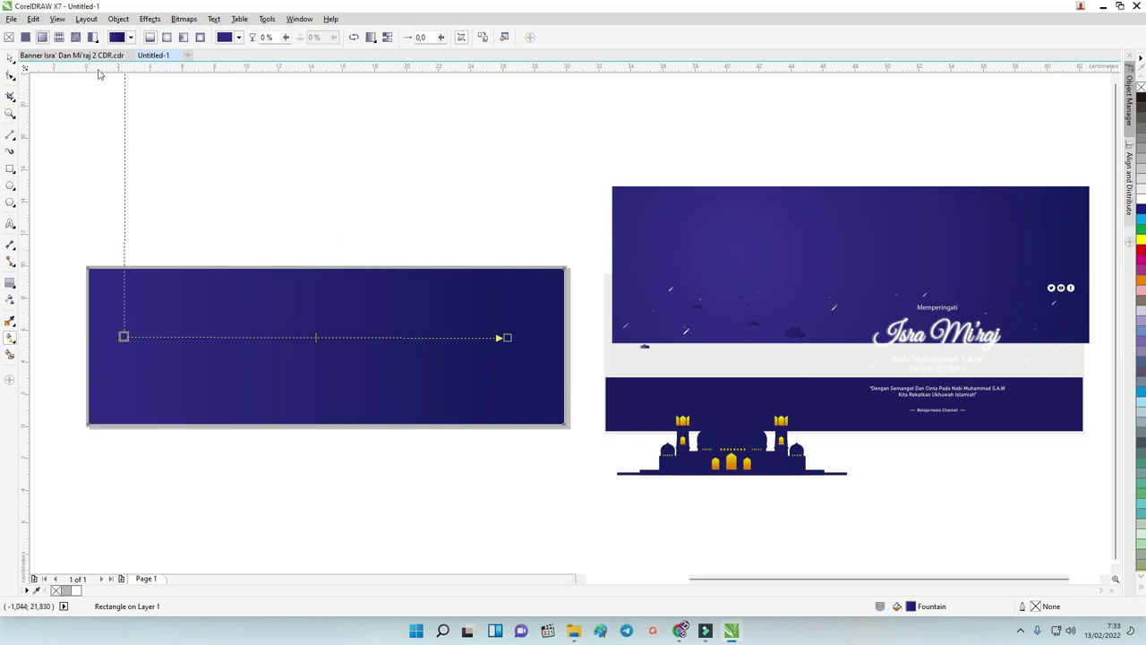
Step: Change the fill to an elliptical fountain, reverse its colours, centre it in the rectangle's left part and enlarge its radius
{"action": "left_click", "coordinate": [166, 37]}
{"action": "left_click_drag", "start_coordinate": [315, 275], "coordinate": [318, 145]}
{"action": "left_click_drag", "start_coordinate": [361, 337], "coordinate": [226, 346]}
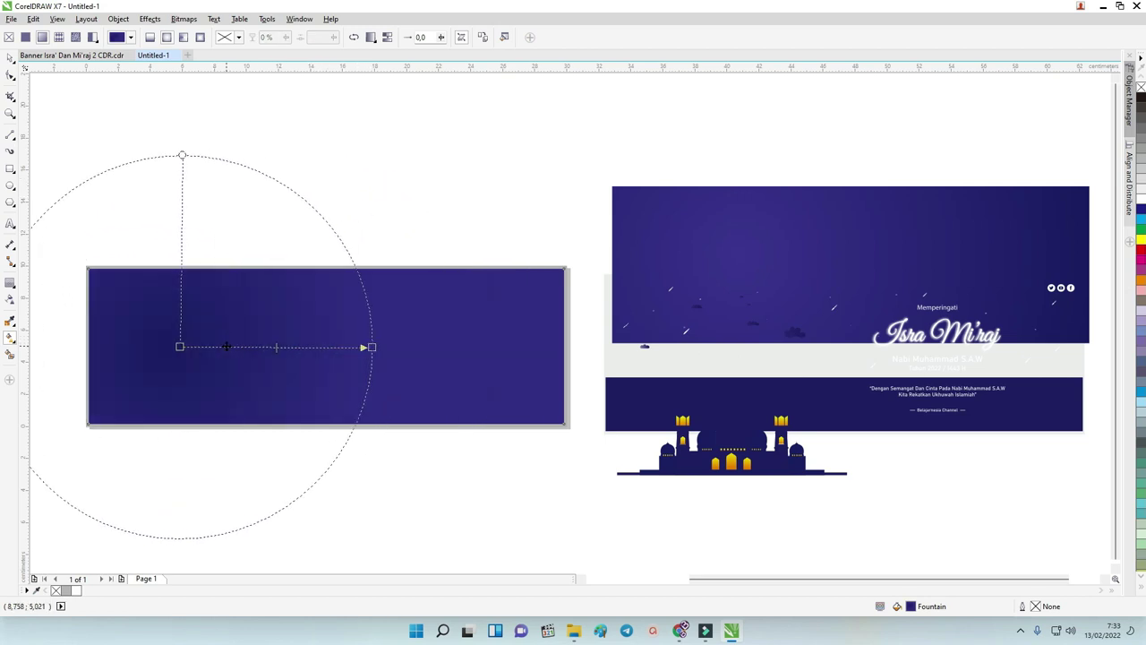
{"action": "left_click", "coordinate": [354, 37]}
{"action": "scroll", "coordinate": [426, 343], "scroll_direction": "down", "scroll_amount": 2}
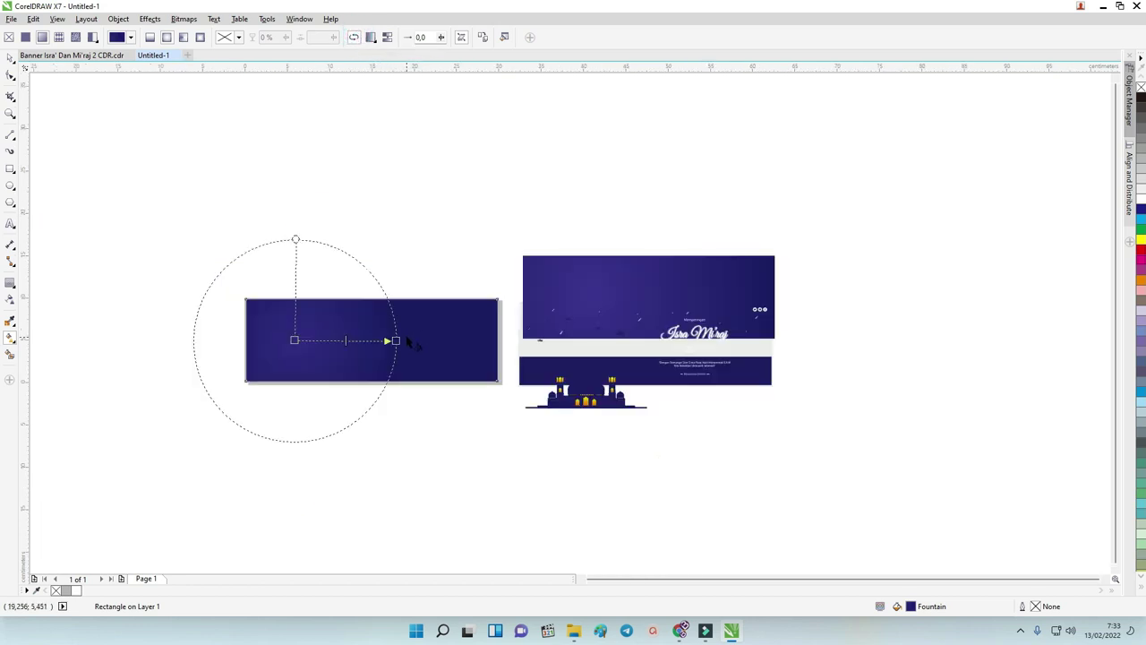
{"action": "left_click_drag", "start_coordinate": [395, 340], "coordinate": [438, 341]}
{"action": "left_click_drag", "start_coordinate": [296, 341], "coordinate": [282, 342]}
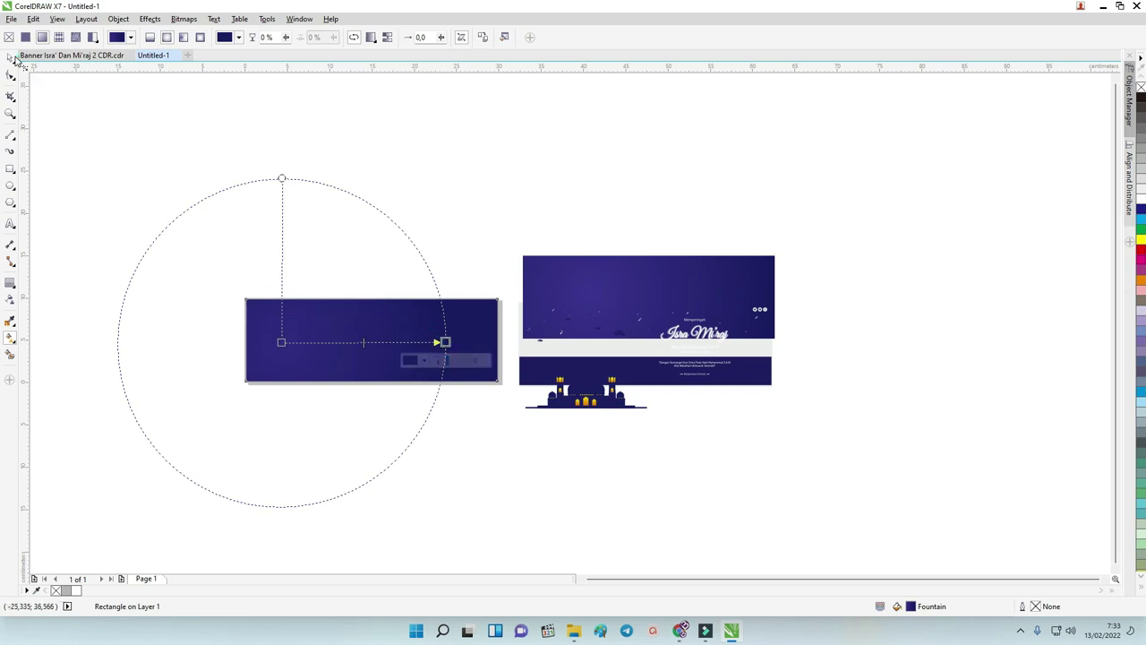
Step: Fill the grey outer page rectangle with white so it forms a white border around the gradient
{"action": "left_click", "coordinate": [11, 56]}
{"action": "scroll", "coordinate": [340, 258], "scroll_direction": "up", "scroll_amount": 3}
{"action": "left_click", "coordinate": [409, 272]}
{"action": "mouse_move", "coordinate": [454, 384]}
{"action": "left_mouse_down"}
{"action": "mouse_move", "coordinate": [451, 361]}
{"action": "mouse_move", "coordinate": [453, 382]}
{"action": "left_mouse_up"}
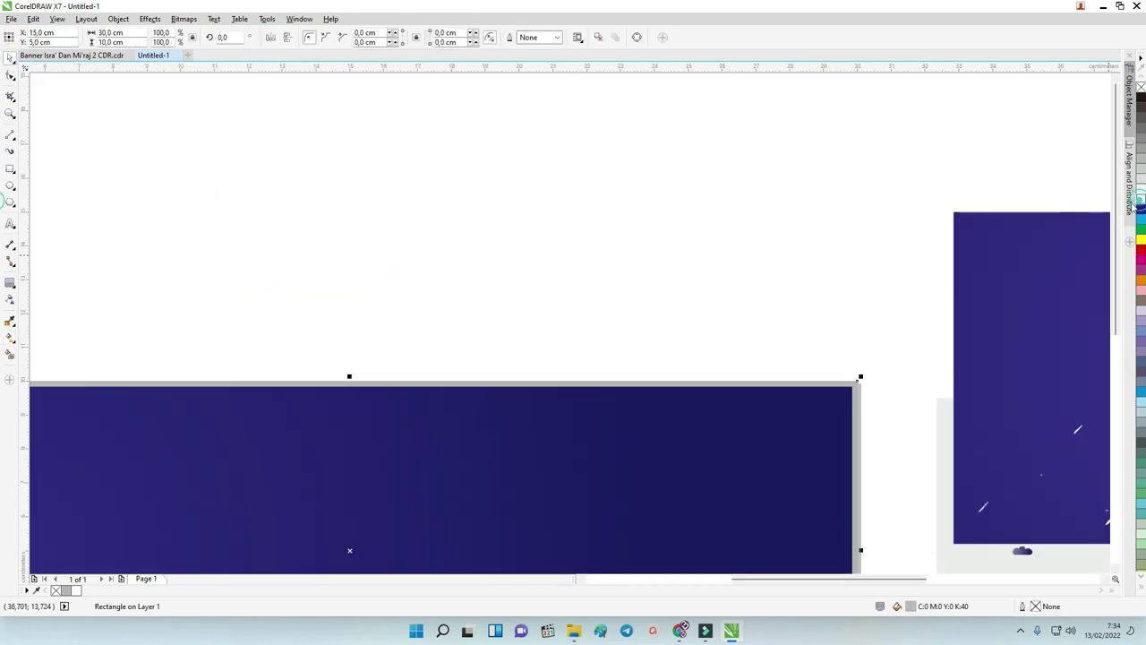
{"action": "left_click", "coordinate": [798, 238]}
{"action": "scroll", "coordinate": [601, 238], "scroll_direction": "down", "scroll_amount": 3}
{"action": "scroll", "coordinate": [544, 261], "scroll_direction": "up", "scroll_amount": 5}
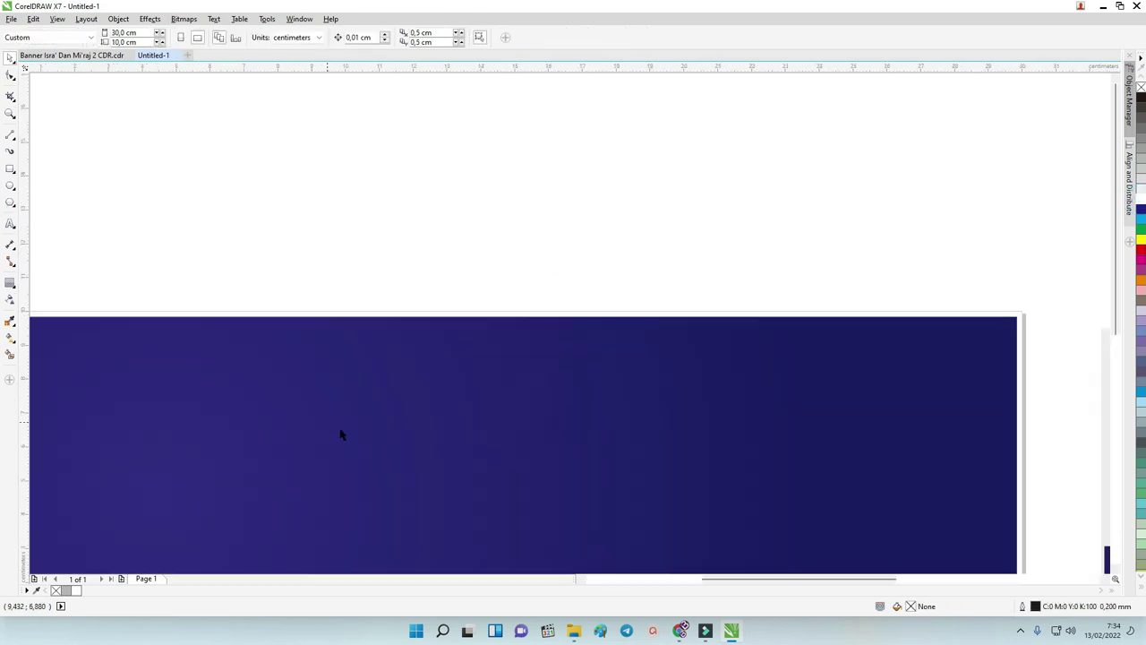
{"action": "scroll", "coordinate": [318, 370], "scroll_direction": "down", "scroll_amount": 4}
{"action": "scroll", "coordinate": [486, 350], "scroll_direction": "up", "scroll_amount": 2}
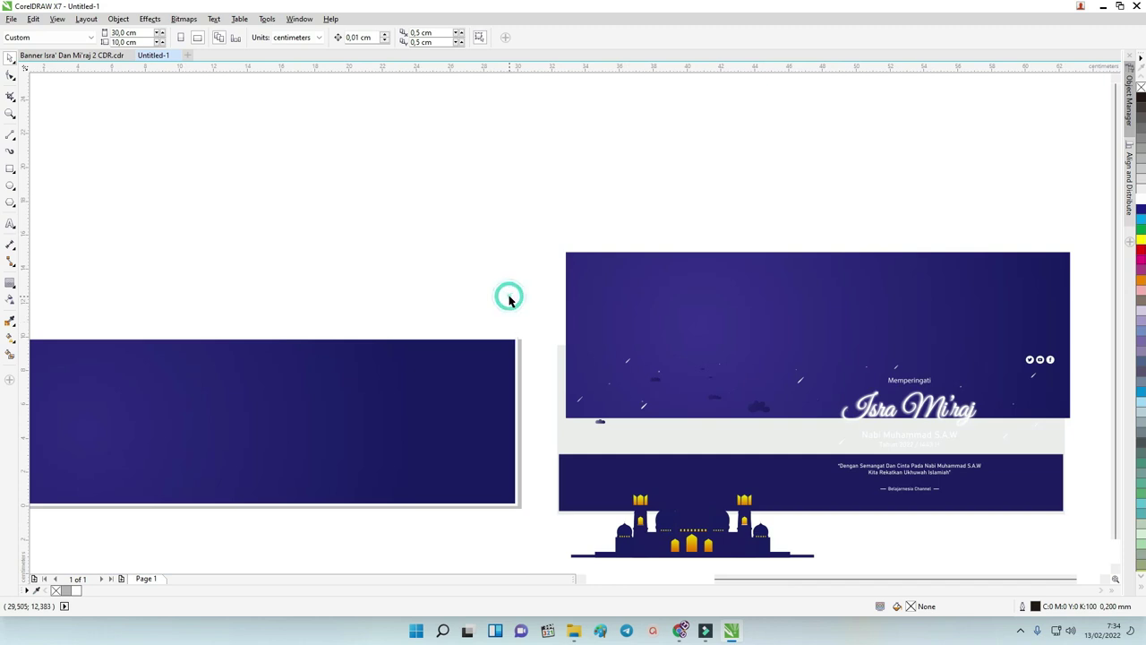
Step: Move the reference's purple background back down behind its title, clouds and ground strip
{"action": "scroll", "coordinate": [518, 298], "scroll_direction": "down", "scroll_amount": 2}
{"action": "left_click", "coordinate": [612, 326]}
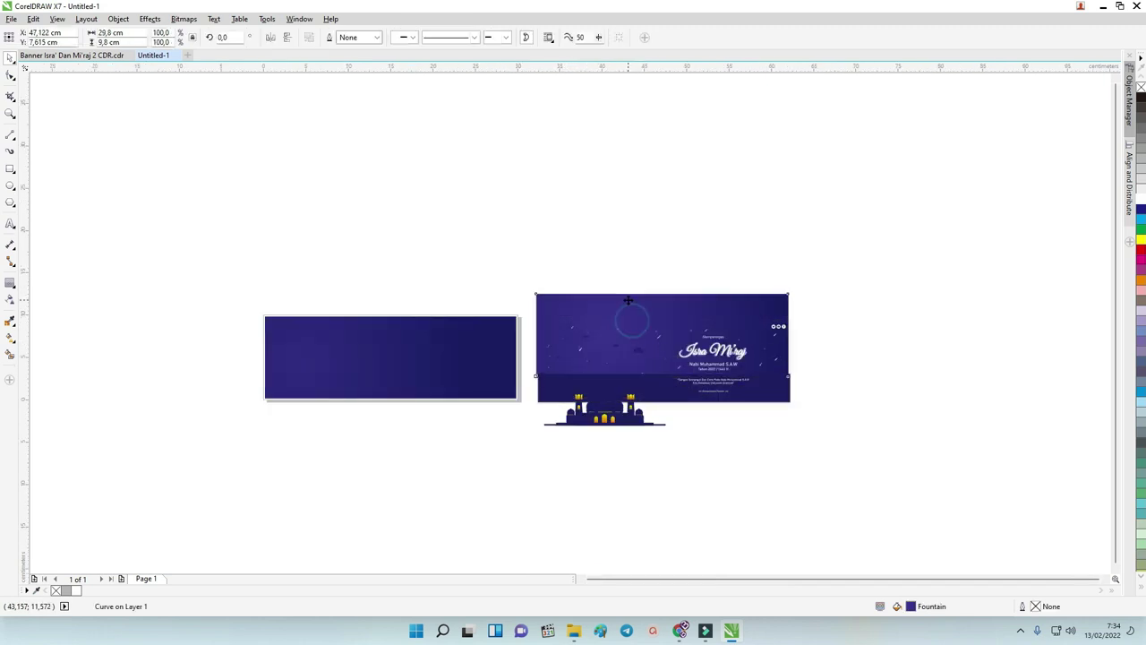
{"action": "scroll", "coordinate": [715, 376], "scroll_direction": "up", "scroll_amount": 4}
{"action": "scroll", "coordinate": [714, 376], "scroll_direction": "down", "scroll_amount": 4}
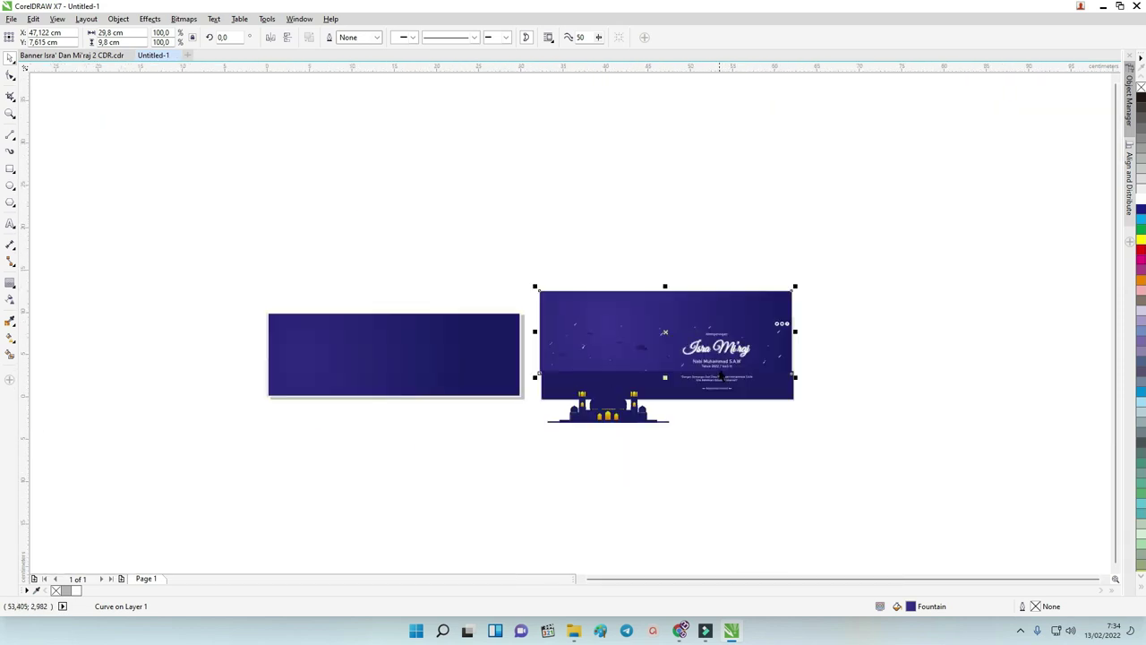
{"action": "left_click", "coordinate": [606, 376]}
{"action": "scroll", "coordinate": [543, 390], "scroll_direction": "up", "scroll_amount": 2}
{"action": "scroll", "coordinate": [452, 349], "scroll_direction": "down", "scroll_amount": 2}
Step: Duplicate the gradient rectangle in place and reduce the copy to a strip 2.826 cm high along the bottom edge
{"action": "left_click", "coordinate": [394, 340]}
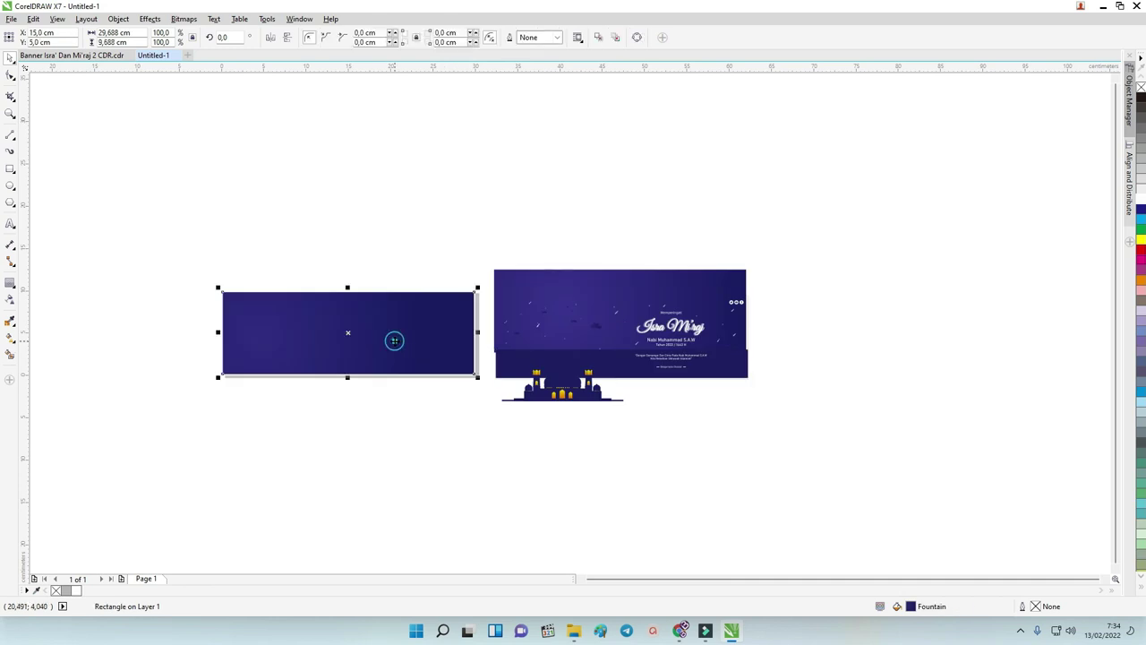
{"action": "scroll", "coordinate": [339, 322], "scroll_direction": "up", "scroll_amount": 2}
{"action": "left_click_drag", "start_coordinate": [358, 260], "coordinate": [359, 379]}
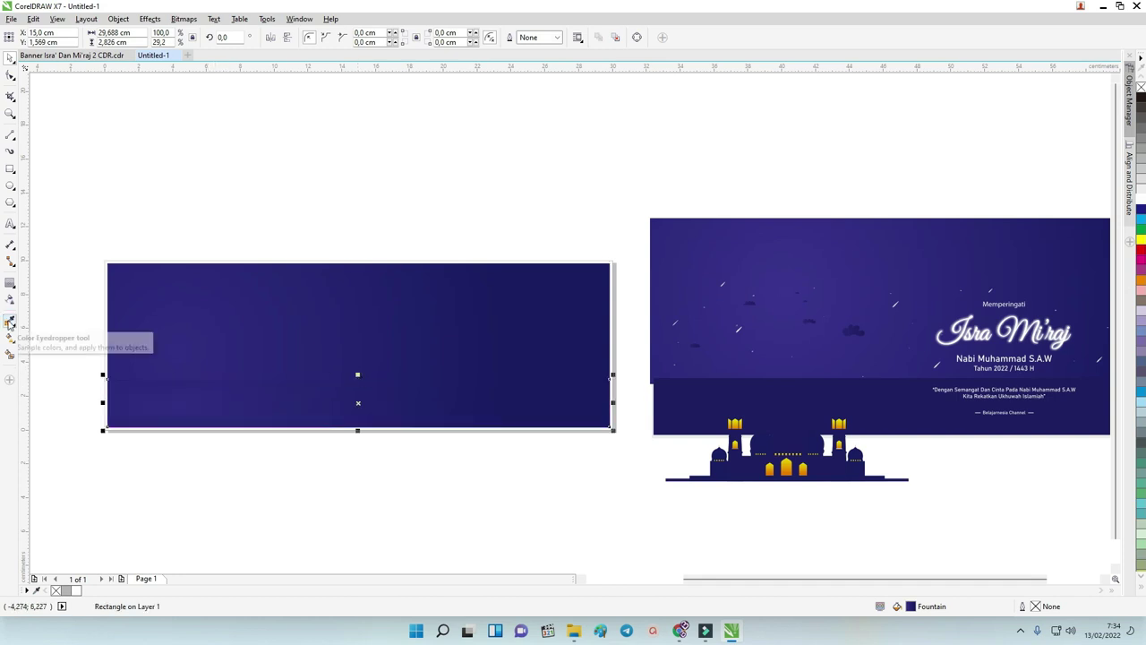
Step: Fill the bottom strip with the solid dark navy sampled from the reference banner's ground area
{"action": "left_click", "coordinate": [9, 322]}
{"action": "left_click", "coordinate": [696, 404]}
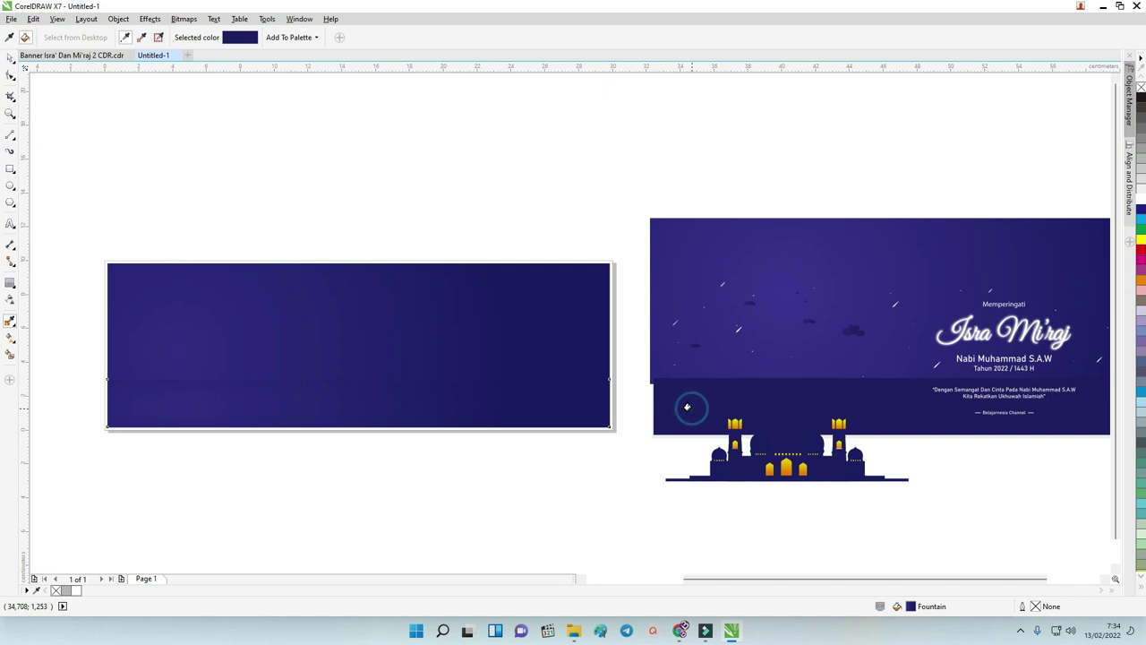
{"action": "left_click", "coordinate": [492, 398]}
{"action": "left_click", "coordinate": [10, 56]}
{"action": "left_click", "coordinate": [323, 141]}
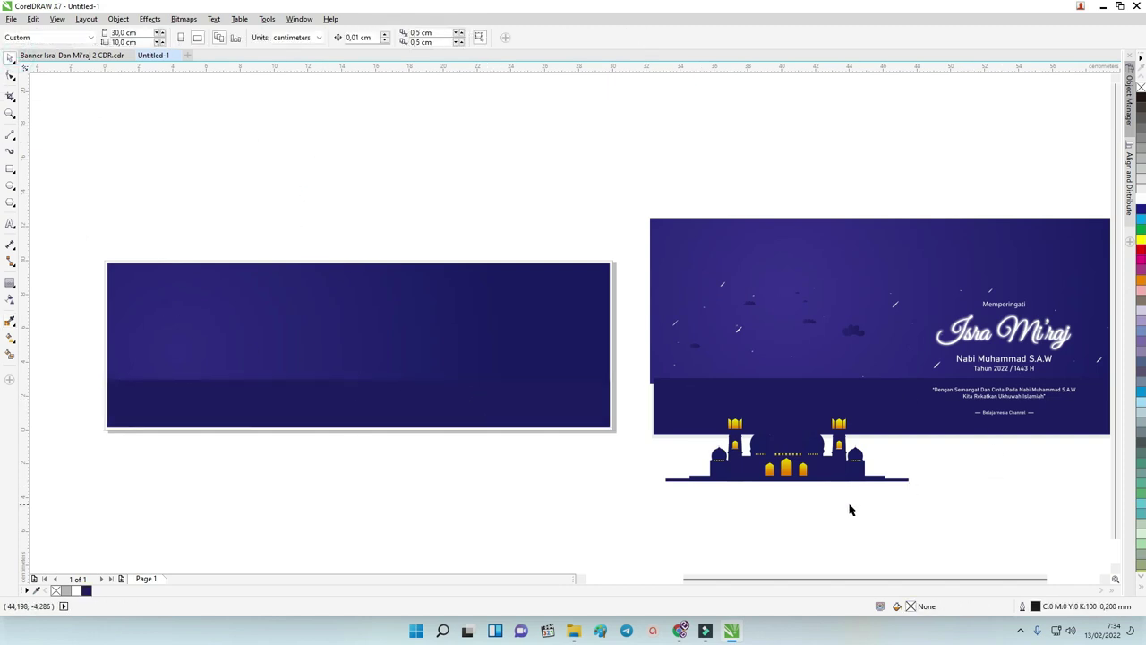
Step: Move the mosque group from the reference to the empty area above the left half of the new banner
{"action": "left_click_drag", "start_coordinate": [809, 473], "coordinate": [386, 190]}
{"action": "scroll", "coordinate": [332, 171], "scroll_direction": "up", "scroll_amount": 3}
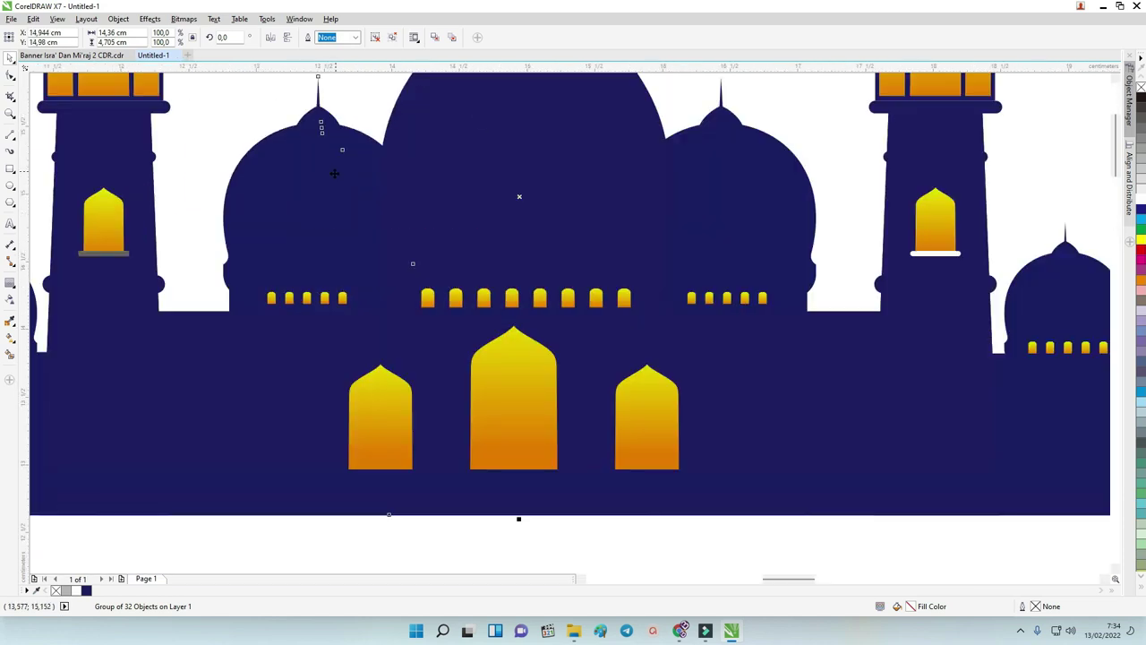
{"action": "scroll", "coordinate": [333, 171], "scroll_direction": "down", "scroll_amount": 3}
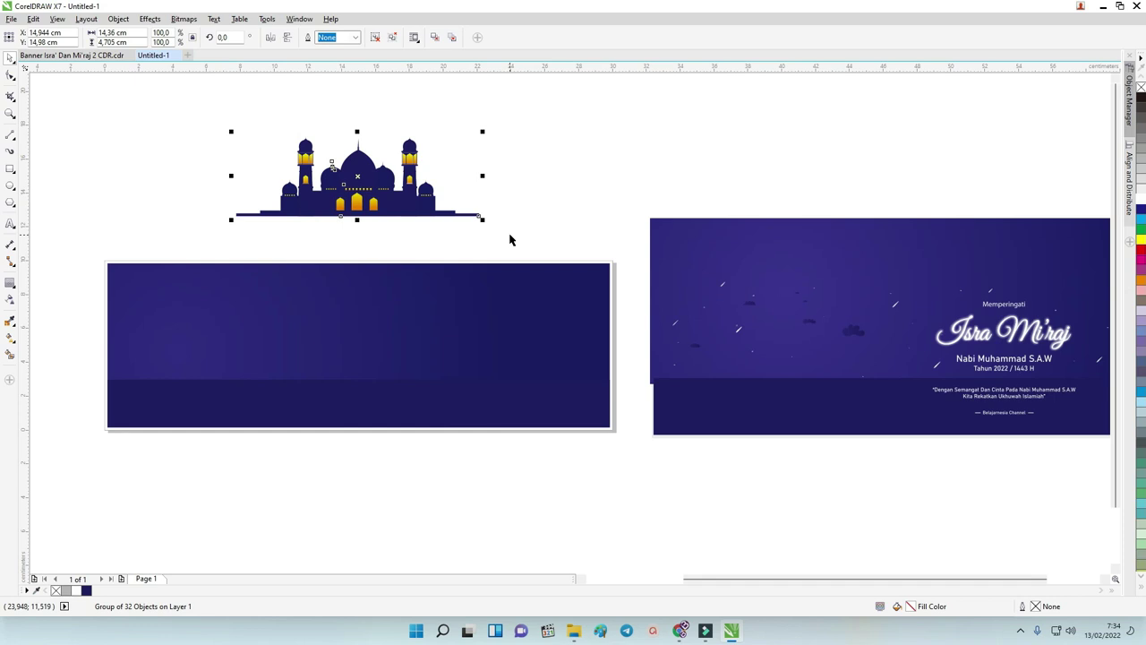
{"action": "left_click_drag", "start_coordinate": [757, 580], "coordinate": [687, 581]}
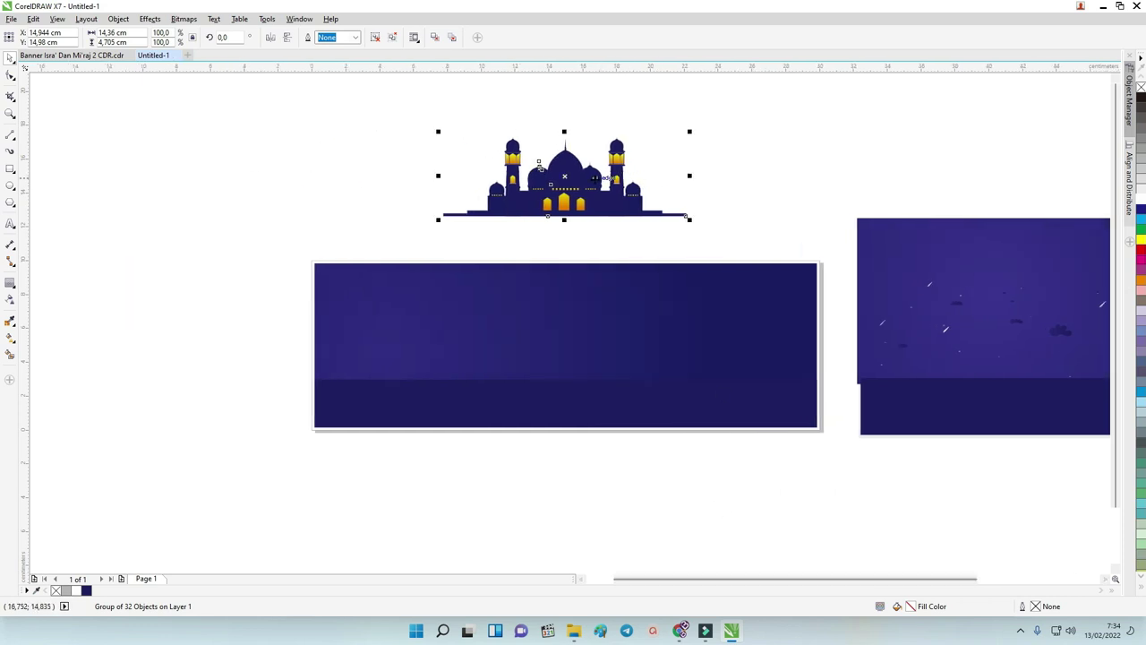
{"action": "left_click_drag", "start_coordinate": [591, 179], "coordinate": [519, 198]}
Step: Ungroup the mosque group above the new banner into its separate objects
{"action": "scroll", "coordinate": [453, 180], "scroll_direction": "up", "scroll_amount": 2}
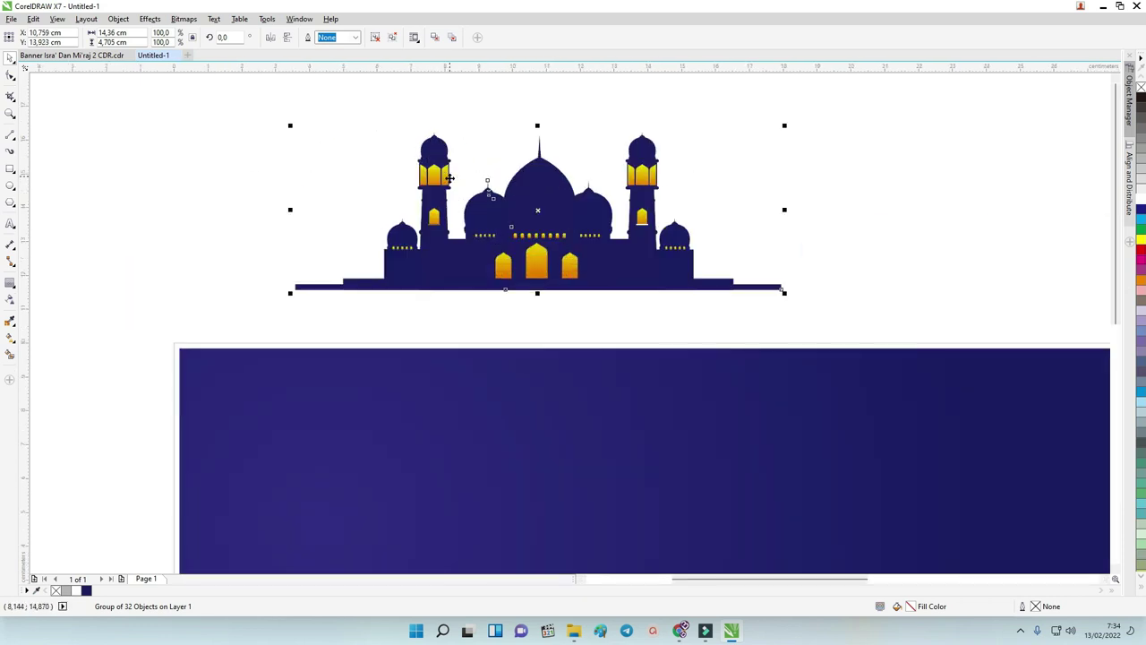
{"action": "scroll", "coordinate": [483, 195], "scroll_direction": "up", "scroll_amount": 2}
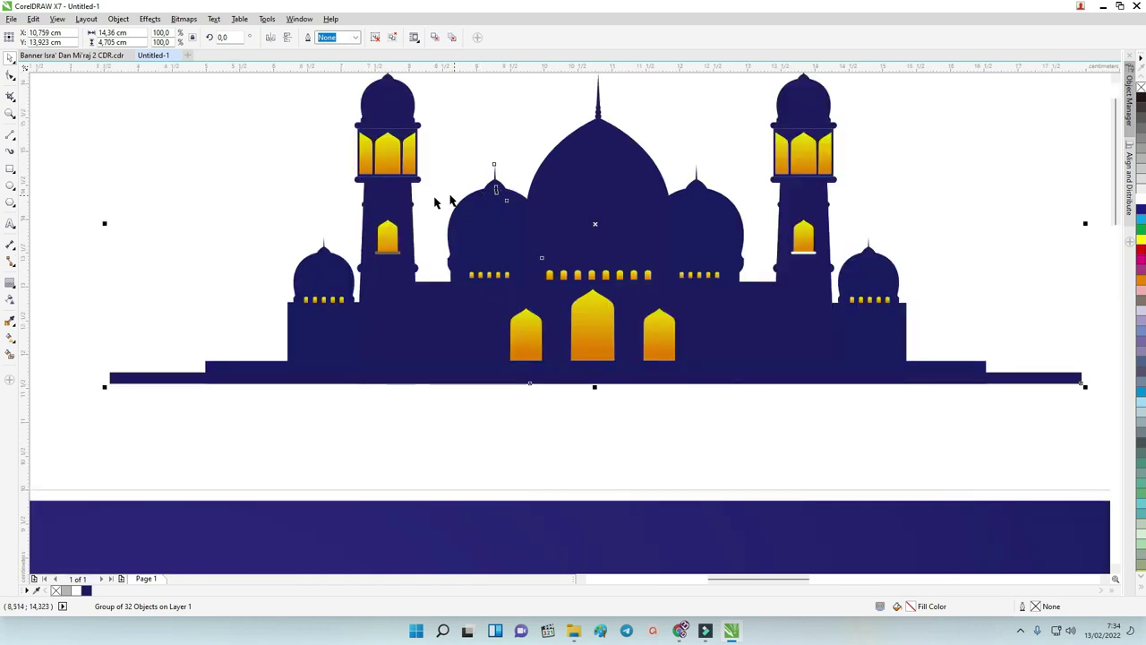
{"action": "scroll", "coordinate": [487, 220], "scroll_direction": "down", "scroll_amount": 2}
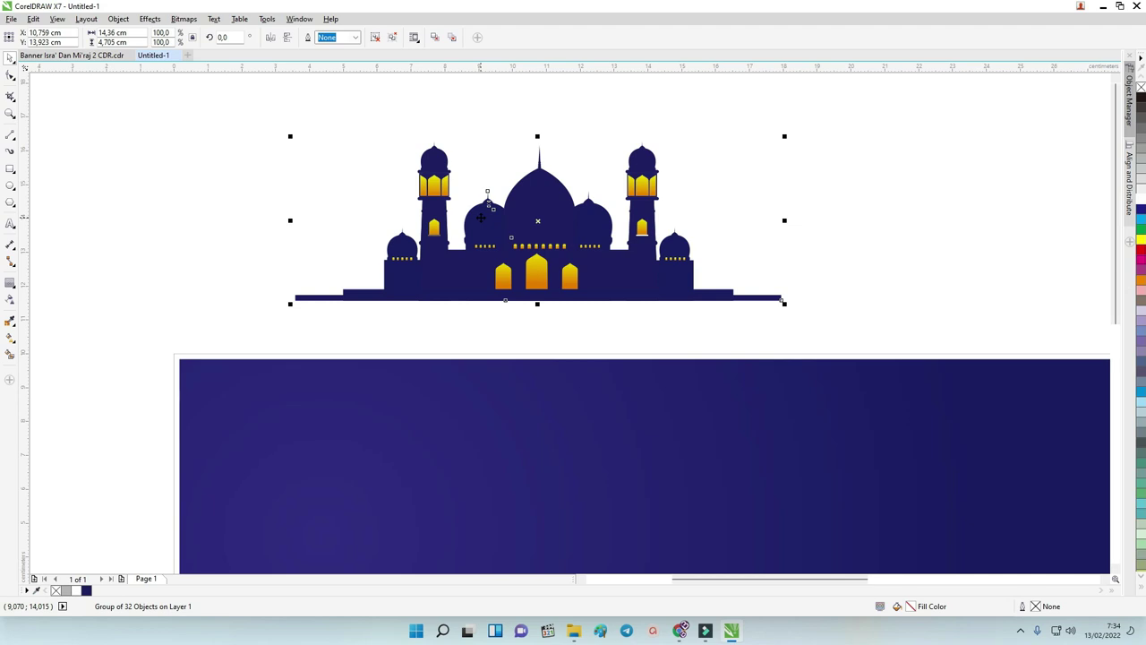
{"action": "right_click", "coordinate": [435, 209]}
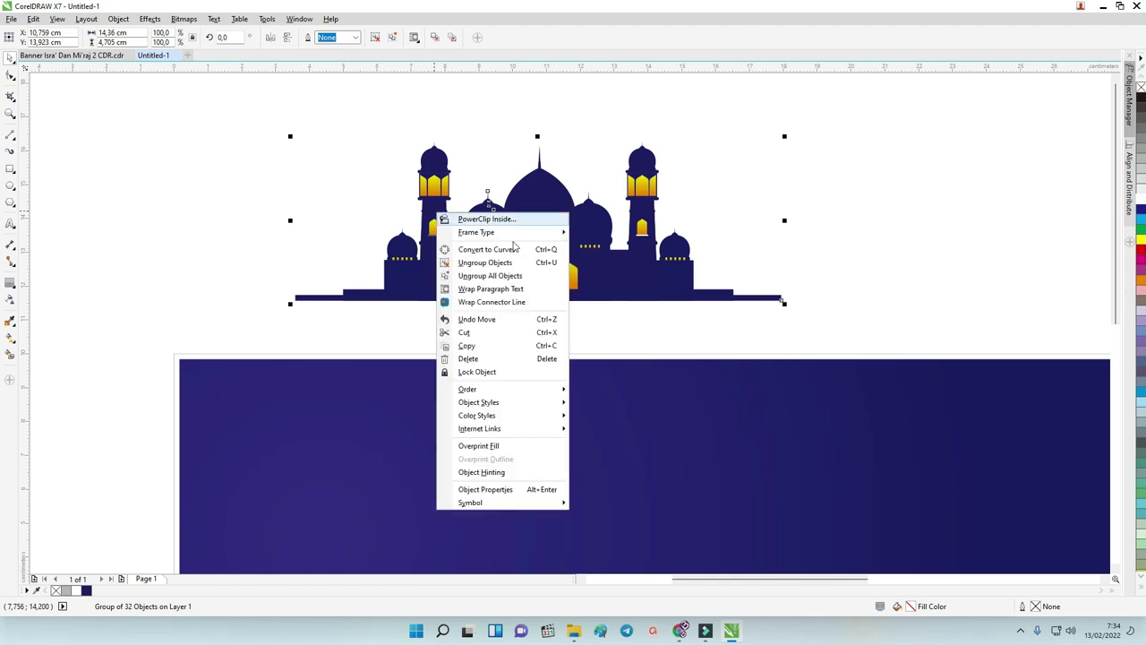
{"action": "left_click", "coordinate": [495, 265]}
{"action": "left_click", "coordinate": [498, 324]}
Step: Move the mosque's leftmost small domed building out to the empty area left of the mosque
{"action": "left_click_drag", "start_coordinate": [402, 281], "coordinate": [298, 273]}
{"action": "key", "text": "ctrl+z"}
{"action": "left_click", "coordinate": [348, 224]}
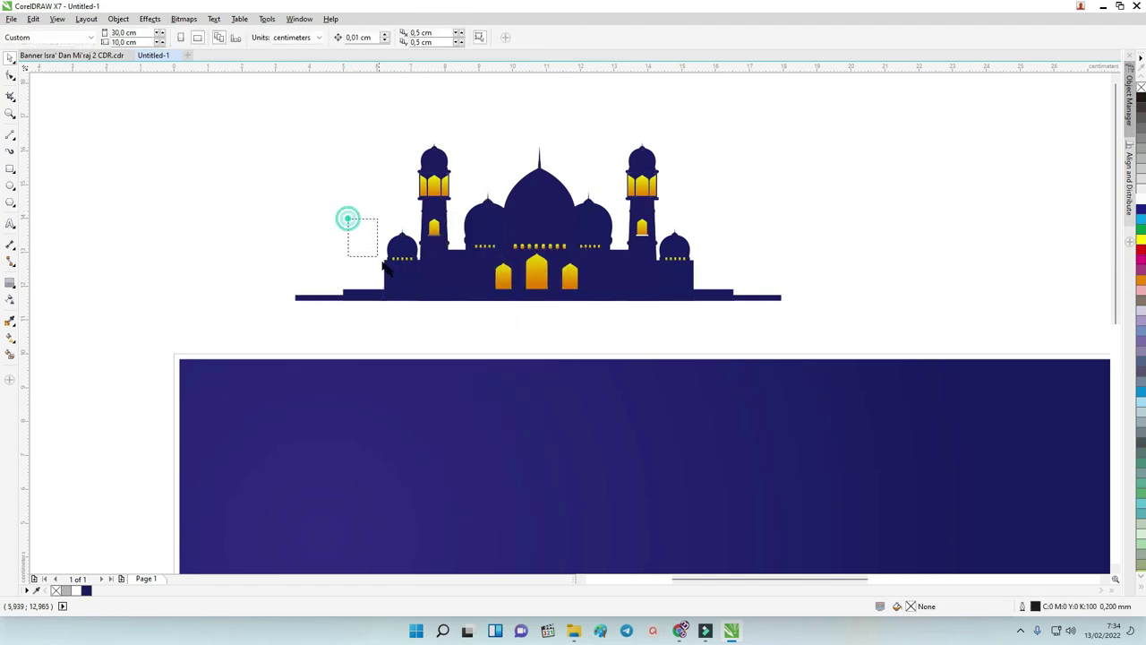
{"action": "left_click_drag", "start_coordinate": [382, 236], "coordinate": [425, 314]}
{"action": "left_click_drag", "start_coordinate": [402, 272], "coordinate": [181, 277]}
{"action": "left_click", "coordinate": [248, 247]}
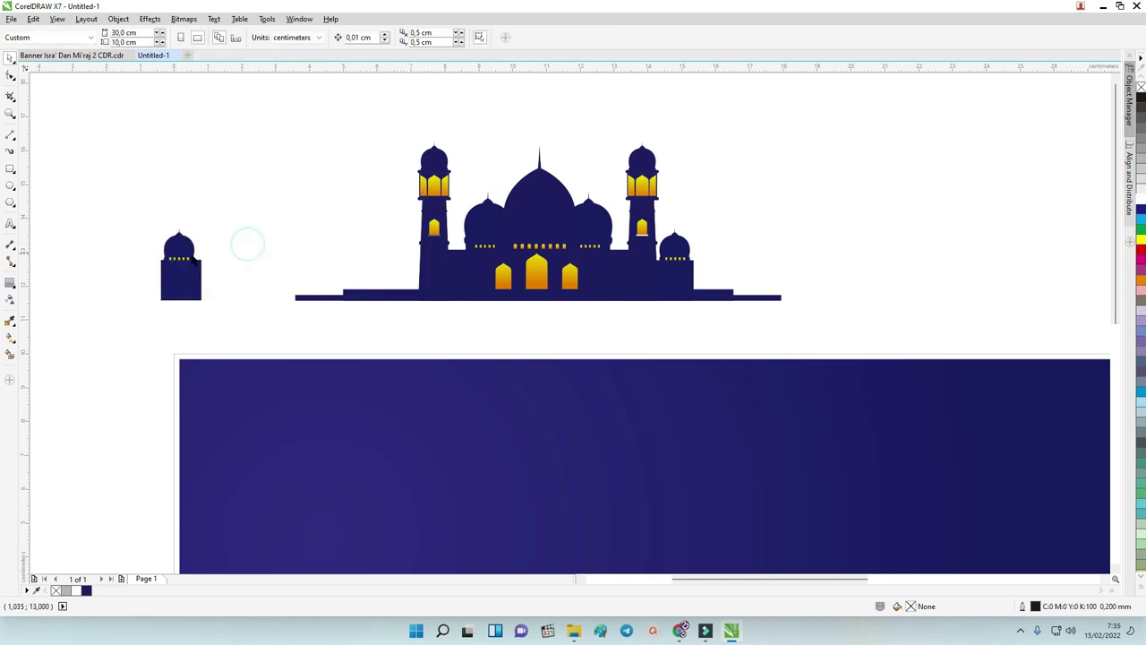
Step: Shift the separated building's dome and its row of yellow windows slightly to the right on the square base
{"action": "scroll", "coordinate": [172, 255], "scroll_direction": "up", "scroll_amount": 5}
{"action": "scroll", "coordinate": [173, 256], "scroll_direction": "down", "scroll_amount": 4}
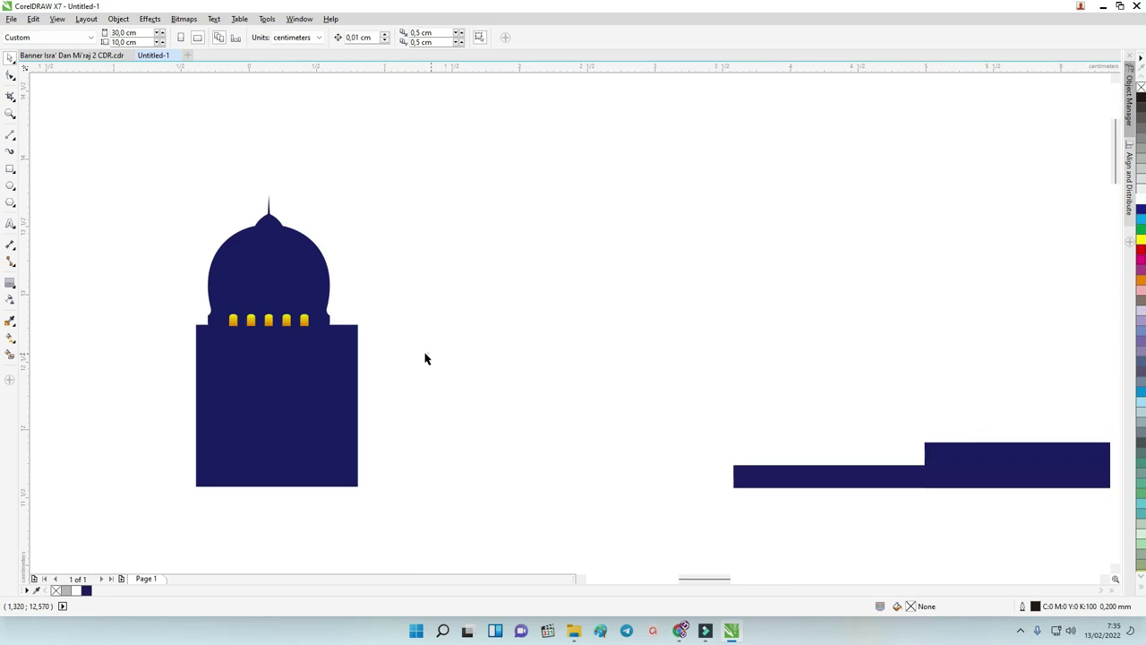
{"action": "left_click_drag", "start_coordinate": [427, 359], "coordinate": [156, 161]}
{"action": "left_click_drag", "start_coordinate": [284, 231], "coordinate": [300, 235]}
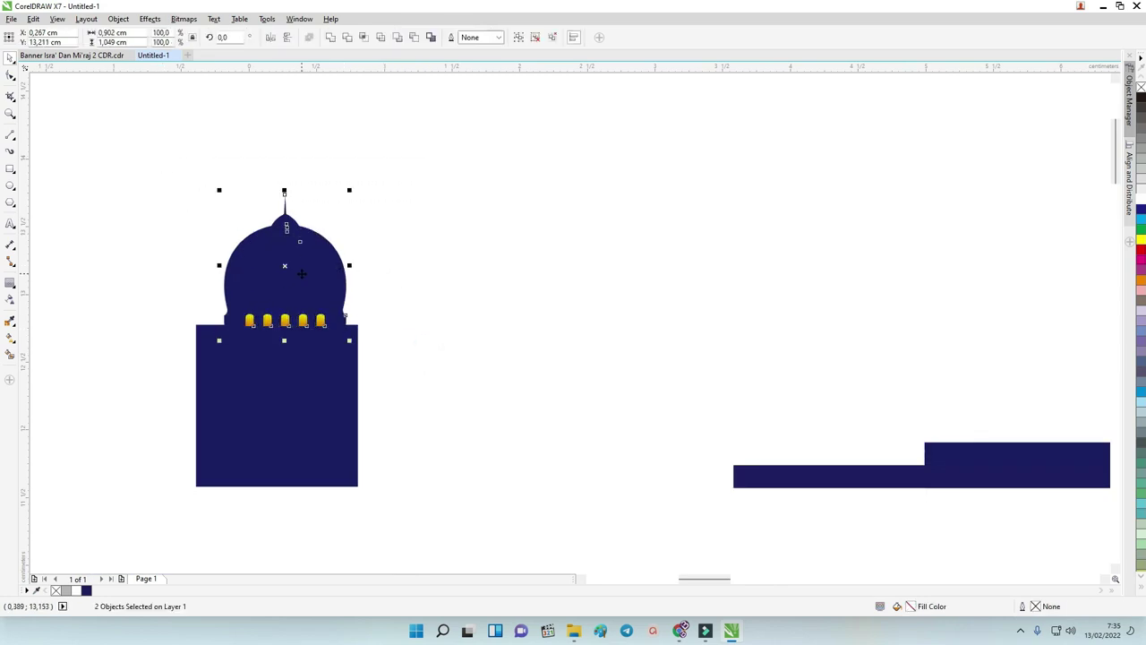
{"action": "left_click_drag", "start_coordinate": [308, 292], "coordinate": [297, 292]}
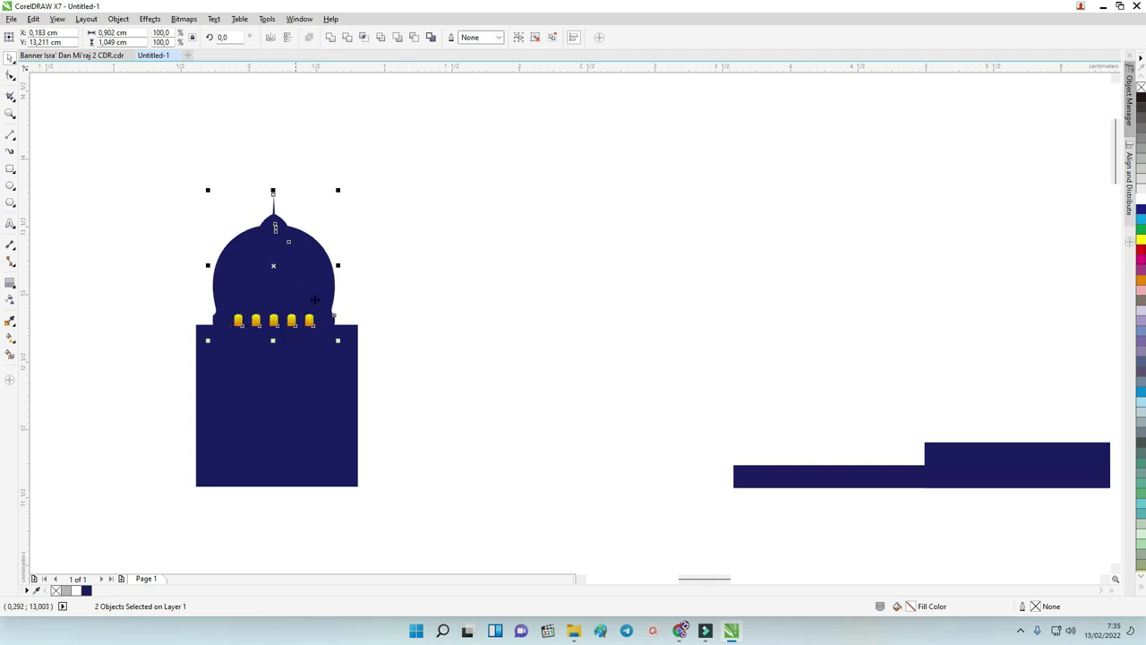
{"action": "left_click", "coordinate": [396, 283]}
Step: Trace the left side of the dome's neck and its curved notch with the Bezier tool, starting at the square base
{"action": "scroll", "coordinate": [182, 342], "scroll_direction": "up", "scroll_amount": 3}
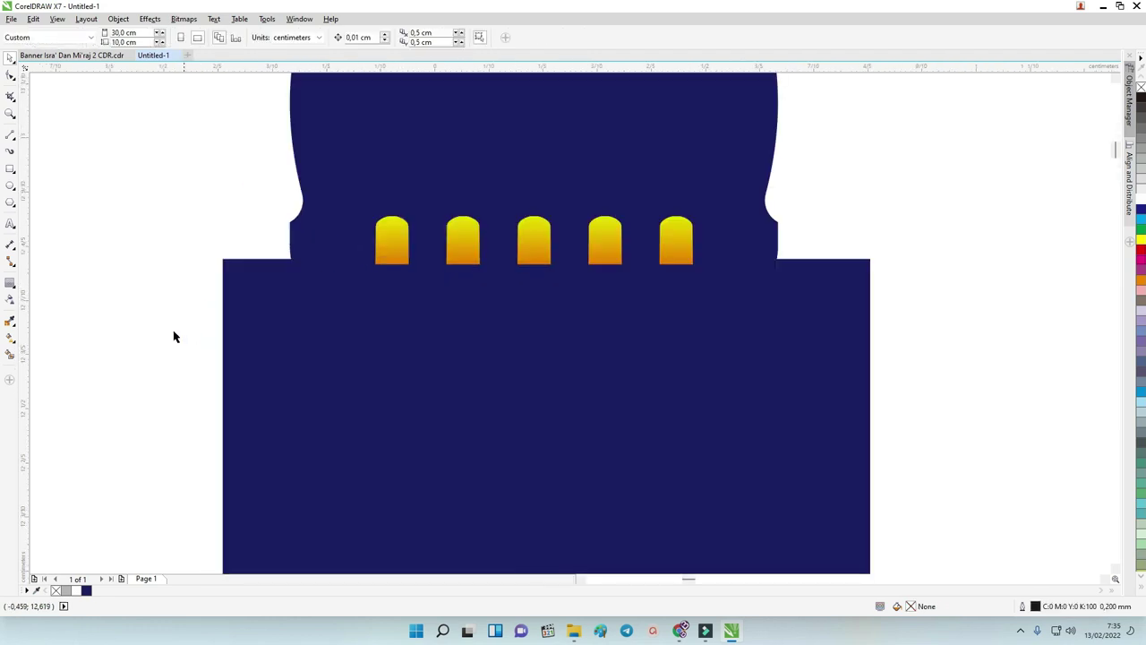
{"action": "left_click", "coordinate": [11, 137]}
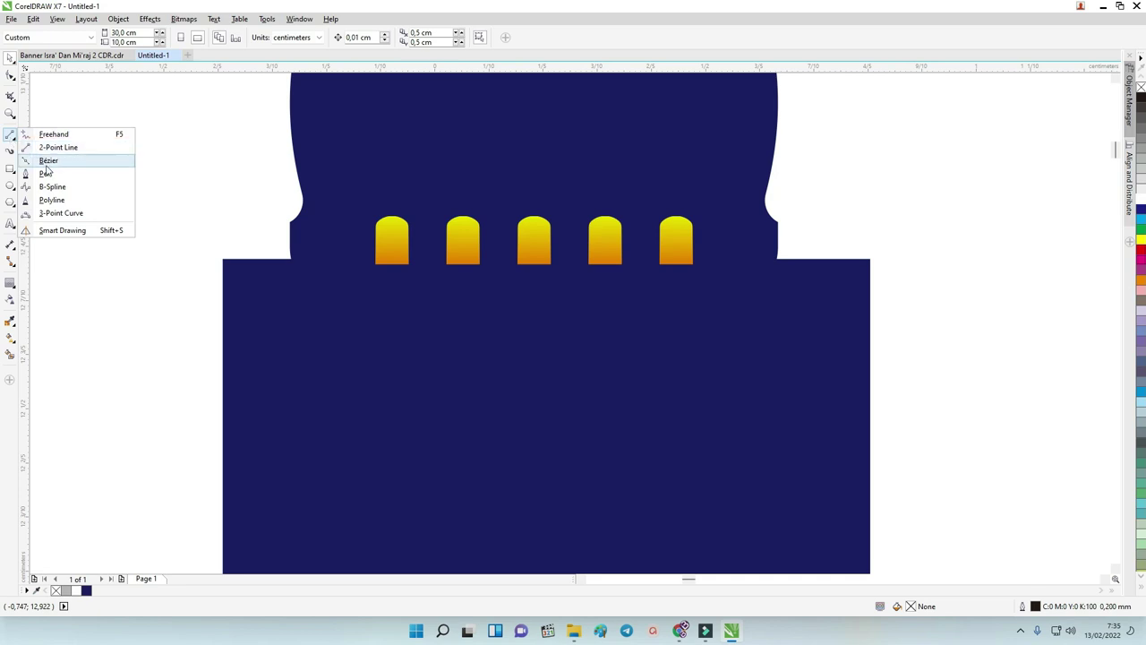
{"action": "left_click", "coordinate": [49, 161]}
{"action": "left_click", "coordinate": [290, 258]}
{"action": "left_click", "coordinate": [289, 217]}
{"action": "left_click", "coordinate": [305, 199]}
{"action": "scroll", "coordinate": [304, 202], "scroll_direction": "up", "scroll_amount": 3}
{"action": "left_click_drag", "start_coordinate": [291, 160], "coordinate": [257, 137]}
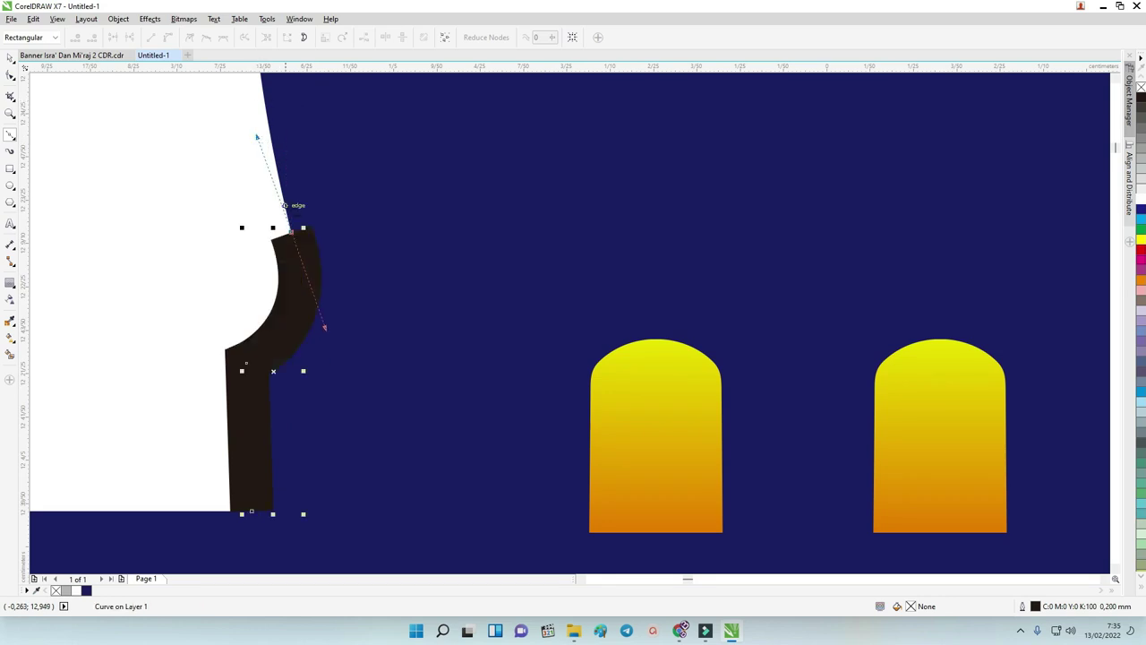
Step: Continue the Bezier outline along the dome's left curve to the small cap and up to the foot of the spire
{"action": "scroll", "coordinate": [256, 136], "scroll_direction": "down", "scroll_amount": 3}
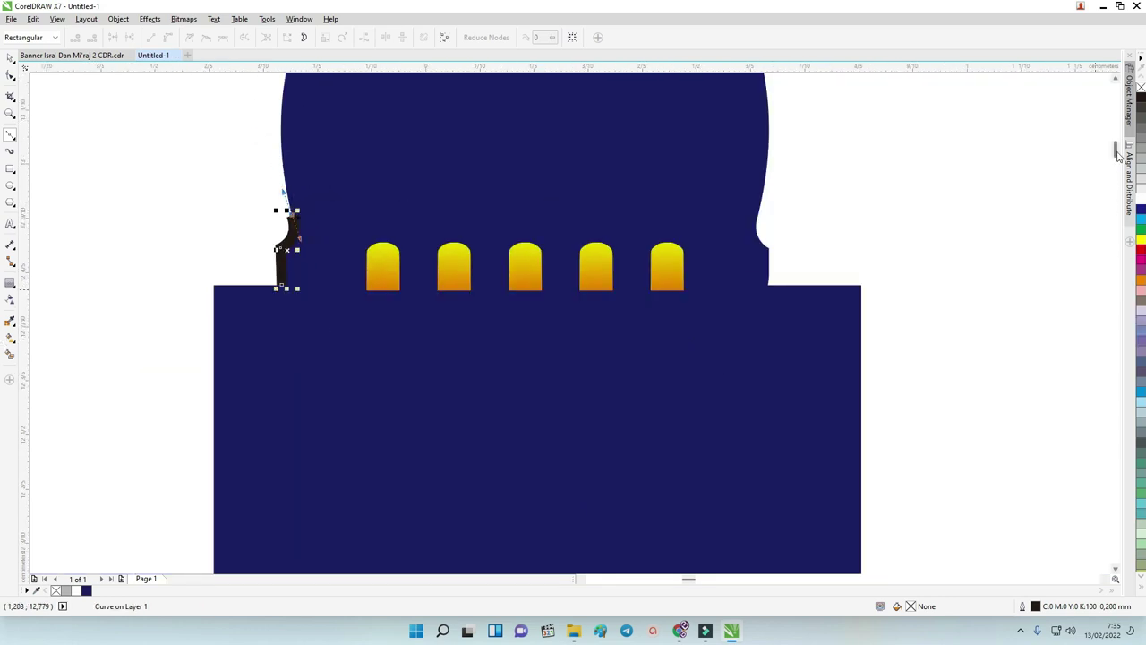
{"action": "left_click_drag", "start_coordinate": [1118, 155], "coordinate": [1116, 148]}
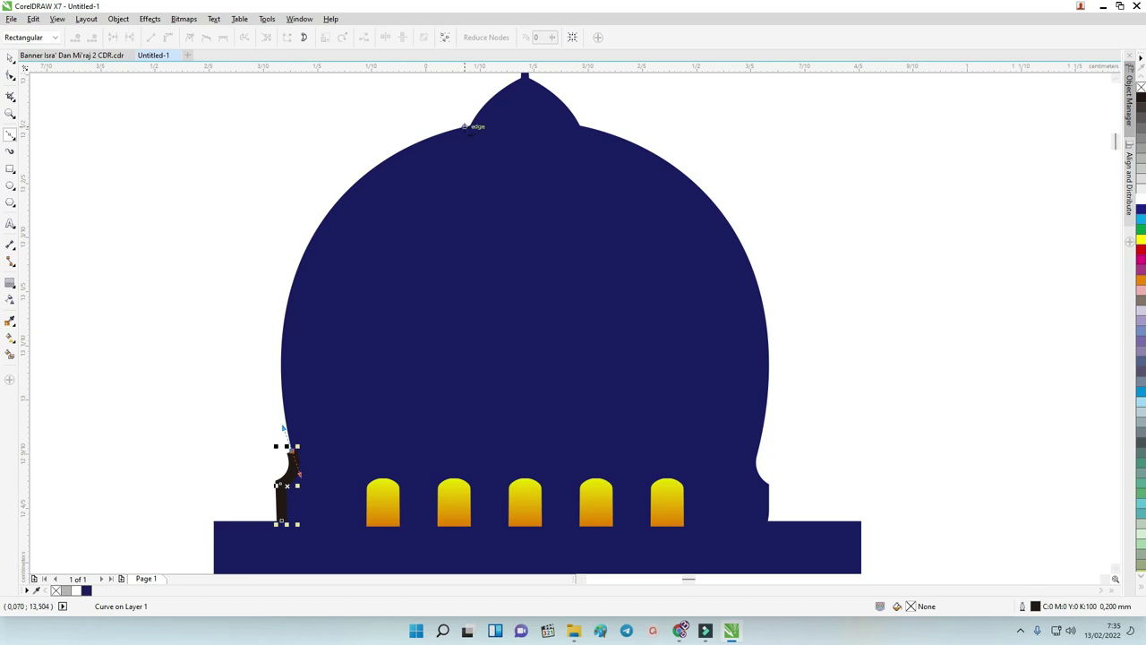
{"action": "left_click_drag", "start_coordinate": [469, 120], "coordinate": [710, 140]}
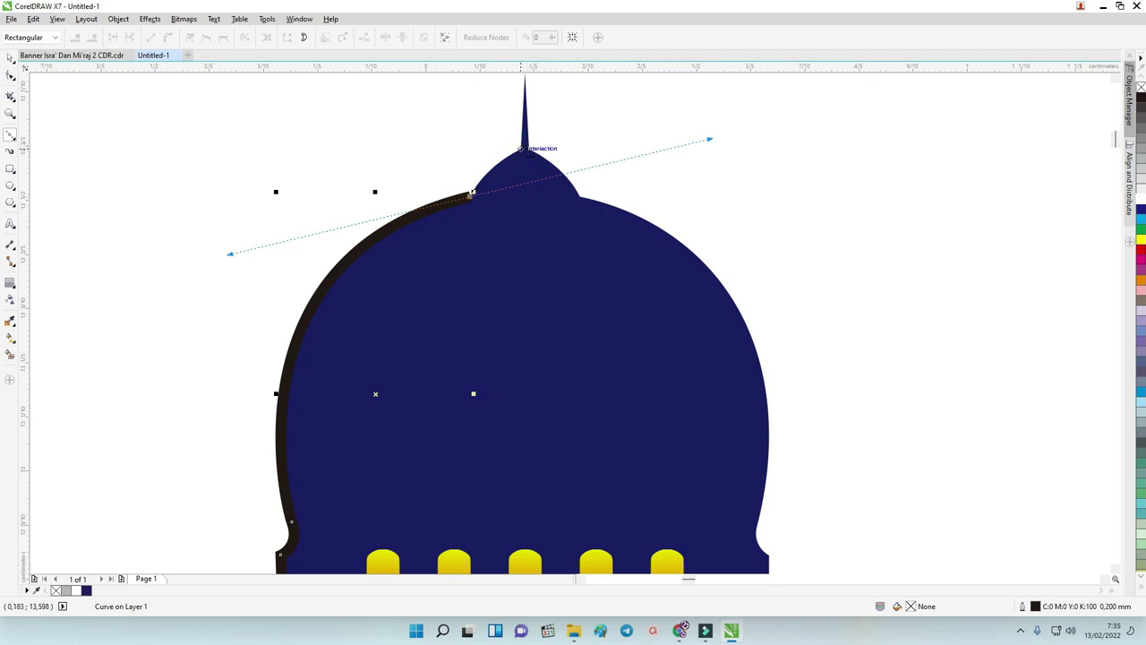
{"action": "left_click", "coordinate": [521, 148]}
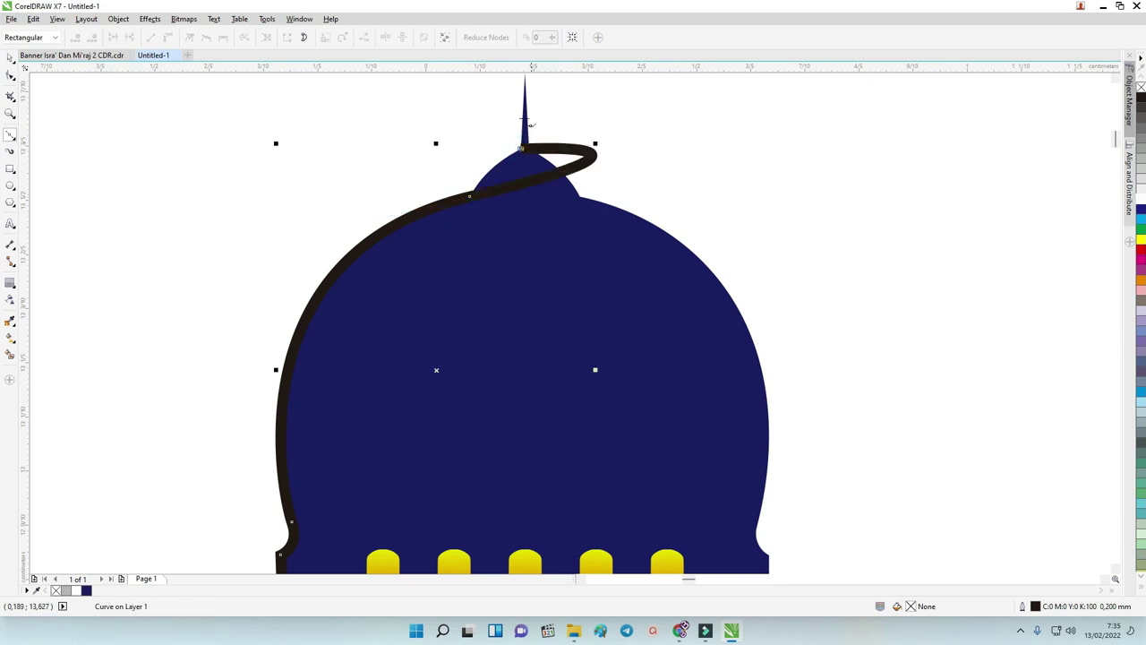
Step: Convert the outline's node at the cap's left corner to a cusp and bend the last segment along the cap's left edge
{"action": "left_click", "coordinate": [9, 76]}
{"action": "left_click", "coordinate": [520, 151]}
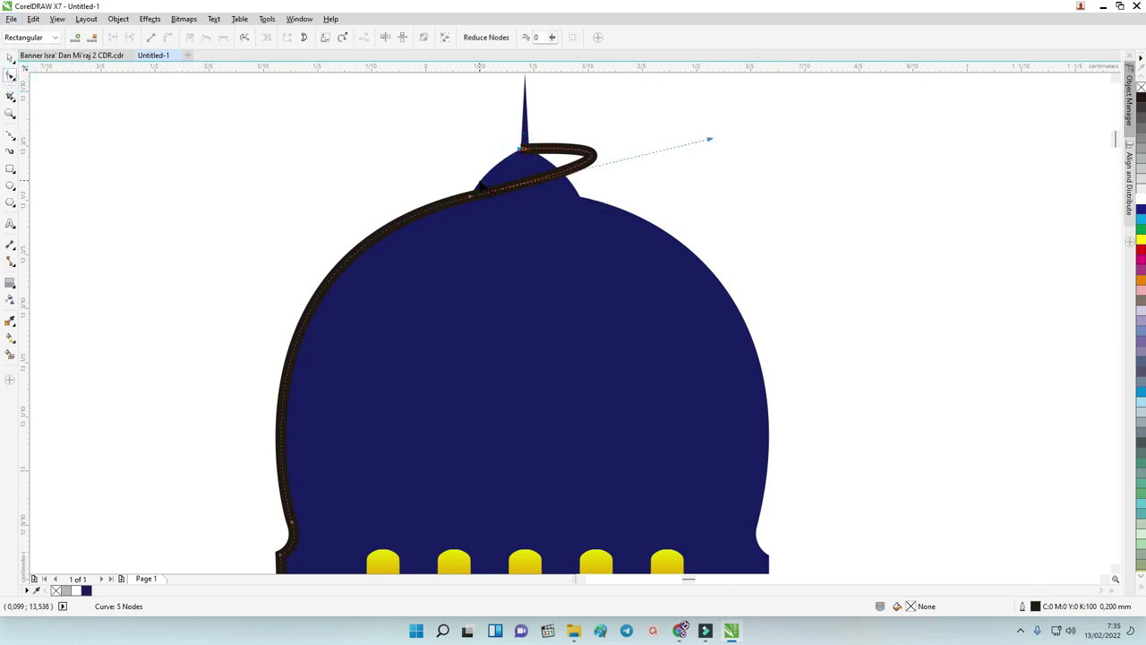
{"action": "left_click", "coordinate": [471, 196]}
{"action": "scroll", "coordinate": [566, 180], "scroll_direction": "down", "scroll_amount": 2}
{"action": "scroll", "coordinate": [535, 171], "scroll_direction": "up", "scroll_amount": 1}
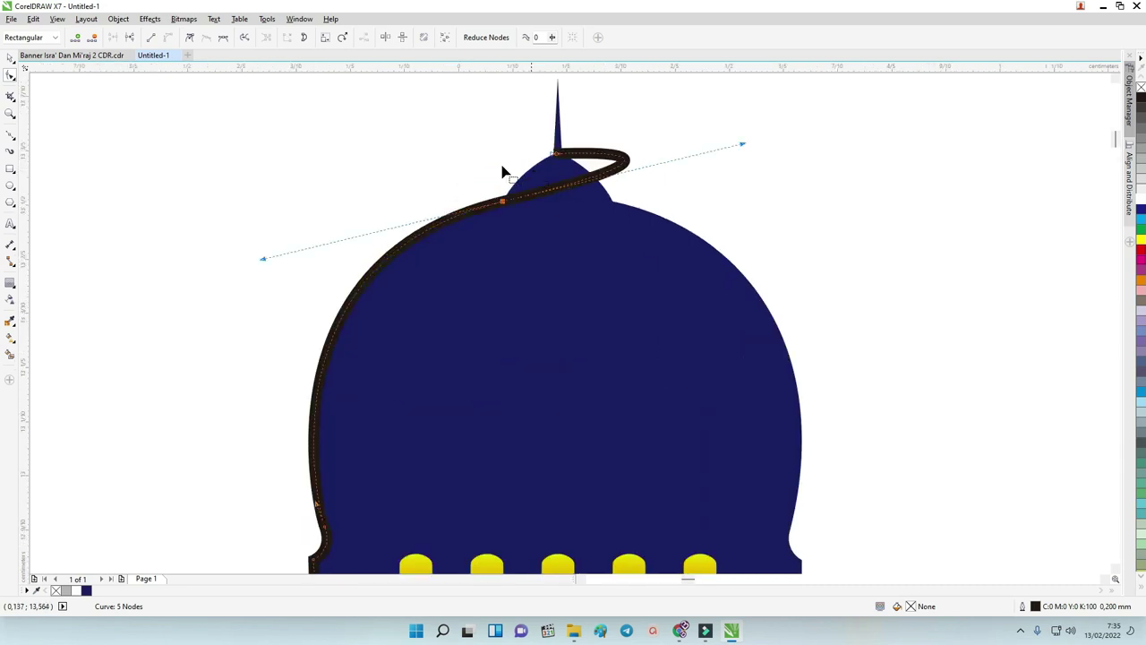
{"action": "scroll", "coordinate": [457, 241], "scroll_direction": "down", "scroll_amount": 1}
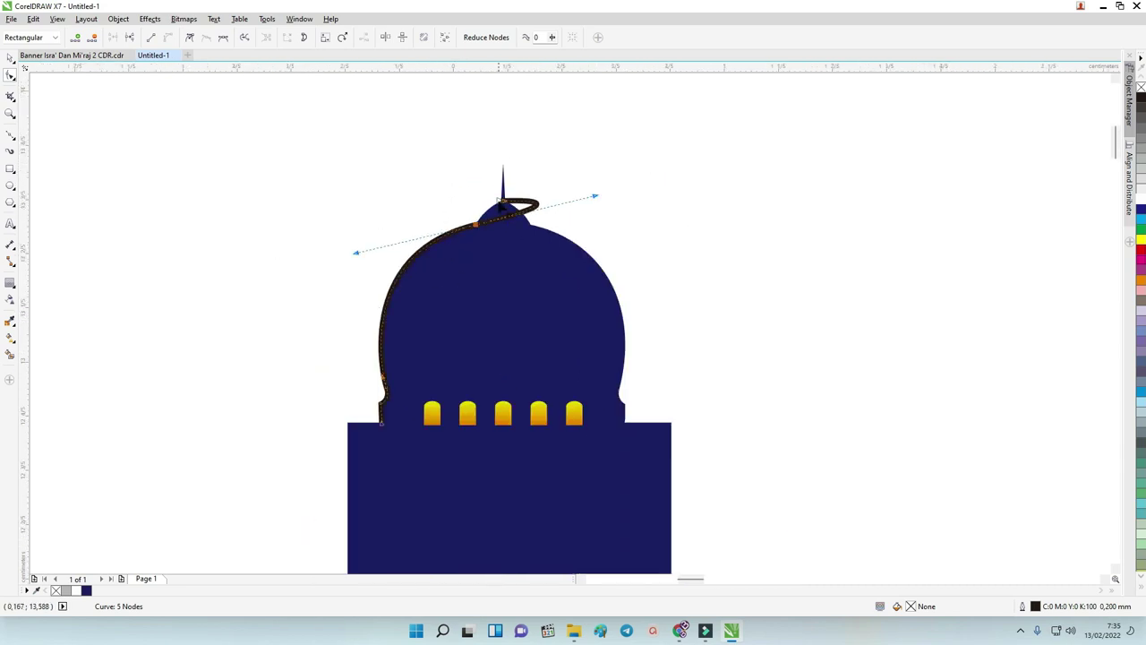
{"action": "scroll", "coordinate": [504, 199], "scroll_direction": "up", "scroll_amount": 1}
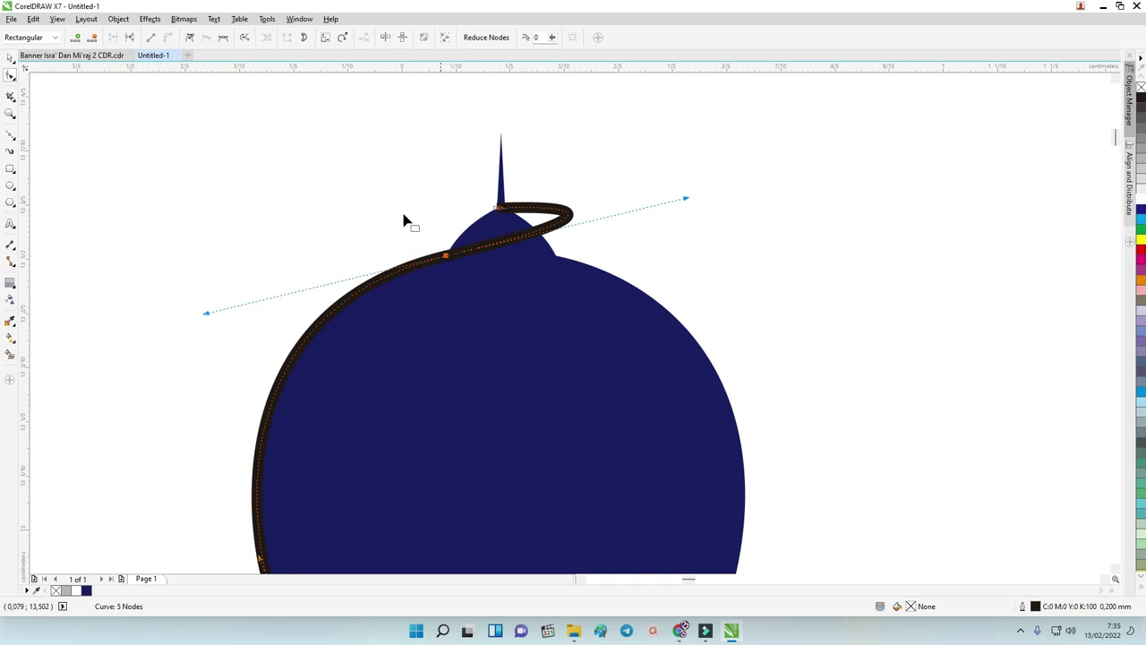
{"action": "left_click", "coordinate": [190, 38]}
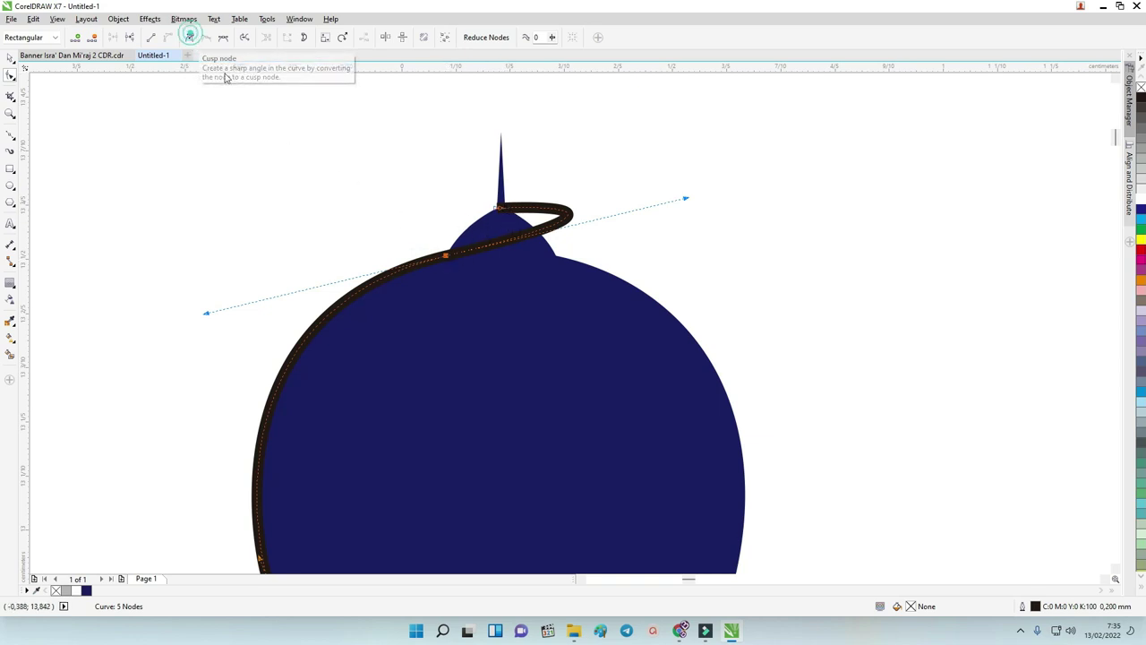
{"action": "left_click_drag", "start_coordinate": [684, 197], "coordinate": [495, 215]}
{"action": "left_click", "coordinate": [447, 257]}
{"action": "left_click_drag", "start_coordinate": [684, 197], "coordinate": [470, 221]}
{"action": "scroll", "coordinate": [495, 215], "scroll_direction": "up", "scroll_amount": 3}
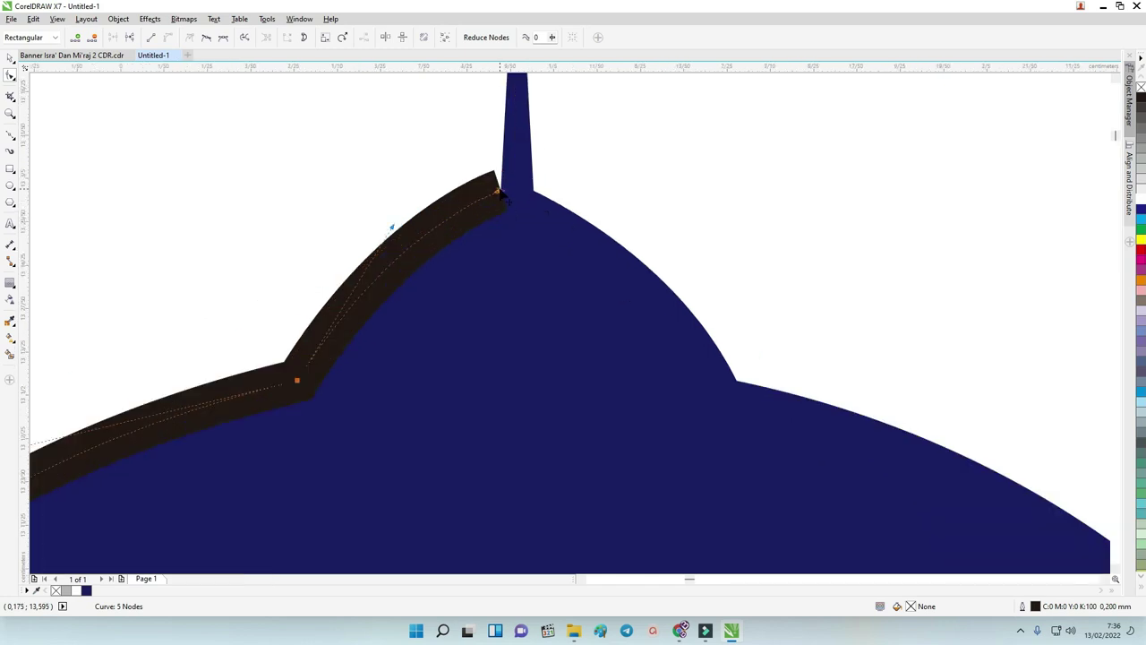
Step: Extend the outline with a straight Bezier segment along the dome's bottom edge to its right corner
{"action": "scroll", "coordinate": [503, 193], "scroll_direction": "down", "scroll_amount": 4}
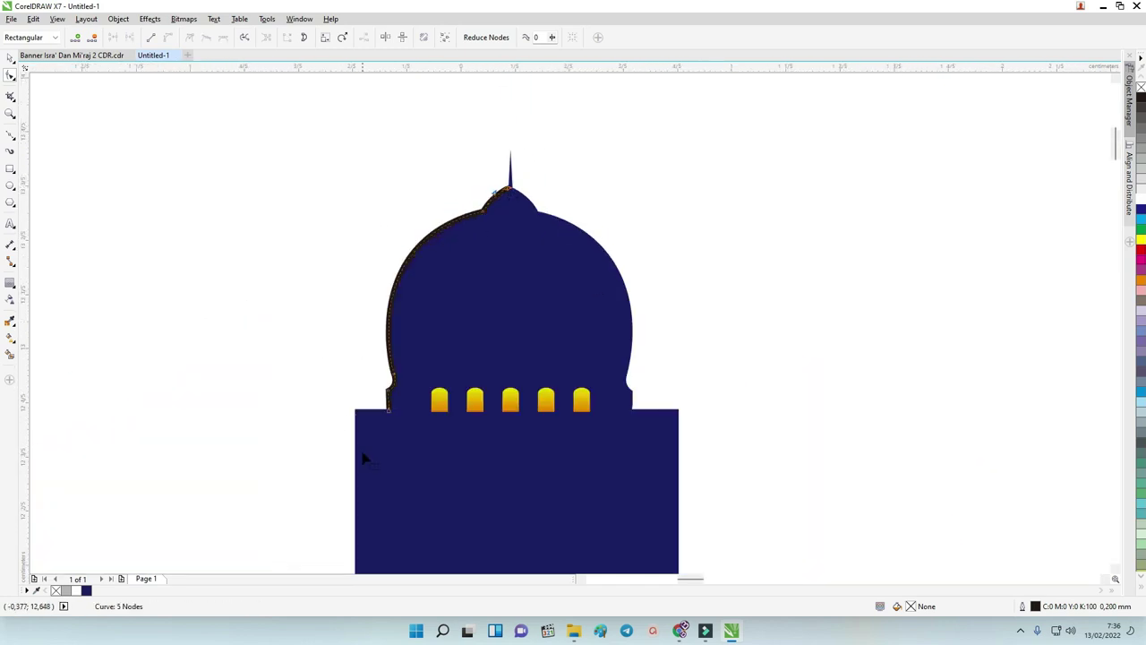
{"action": "scroll", "coordinate": [363, 459], "scroll_direction": "up", "scroll_amount": 3}
{"action": "scroll", "coordinate": [356, 448], "scroll_direction": "down", "scroll_amount": 2}
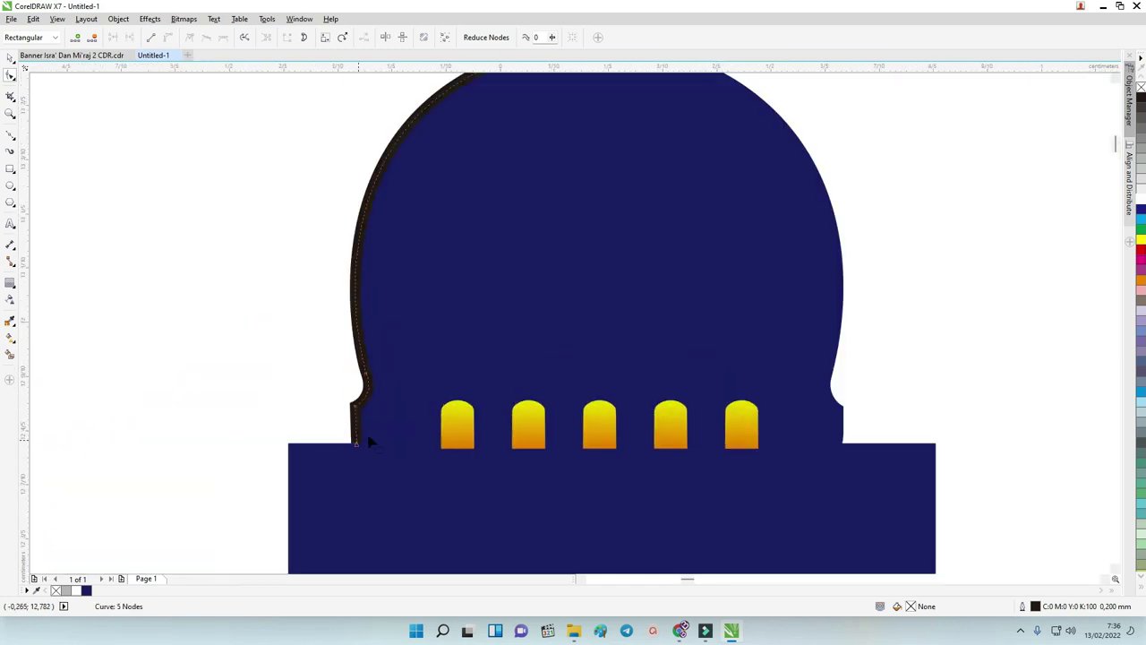
{"action": "left_click", "coordinate": [13, 134]}
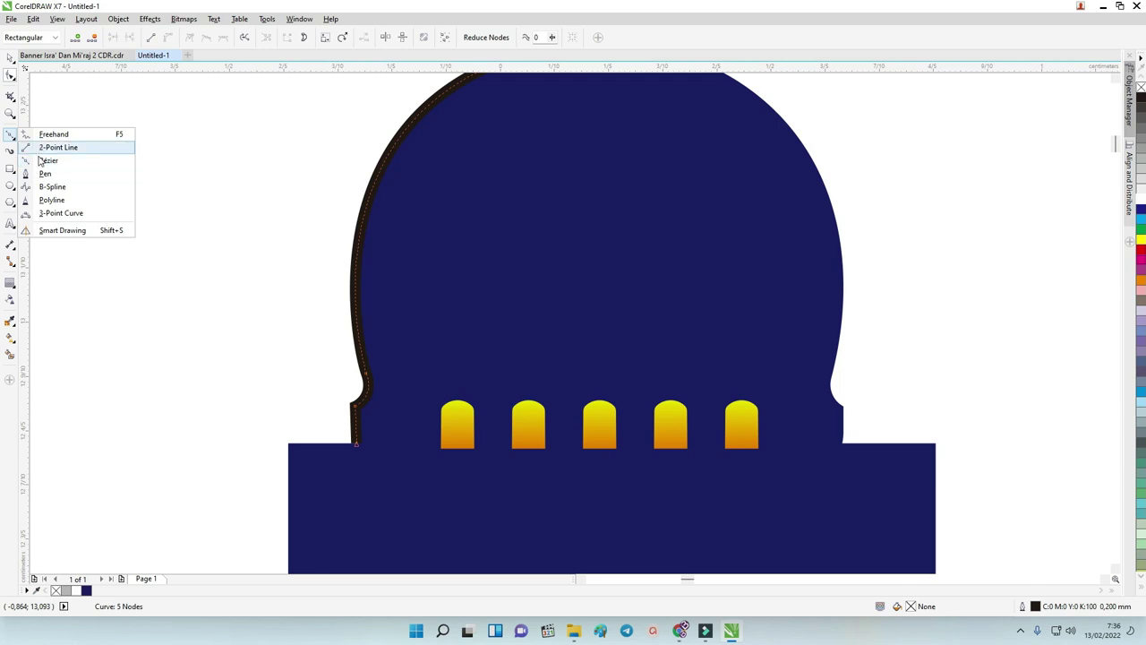
{"action": "left_click", "coordinate": [54, 147]}
{"action": "left_click", "coordinate": [355, 442]}
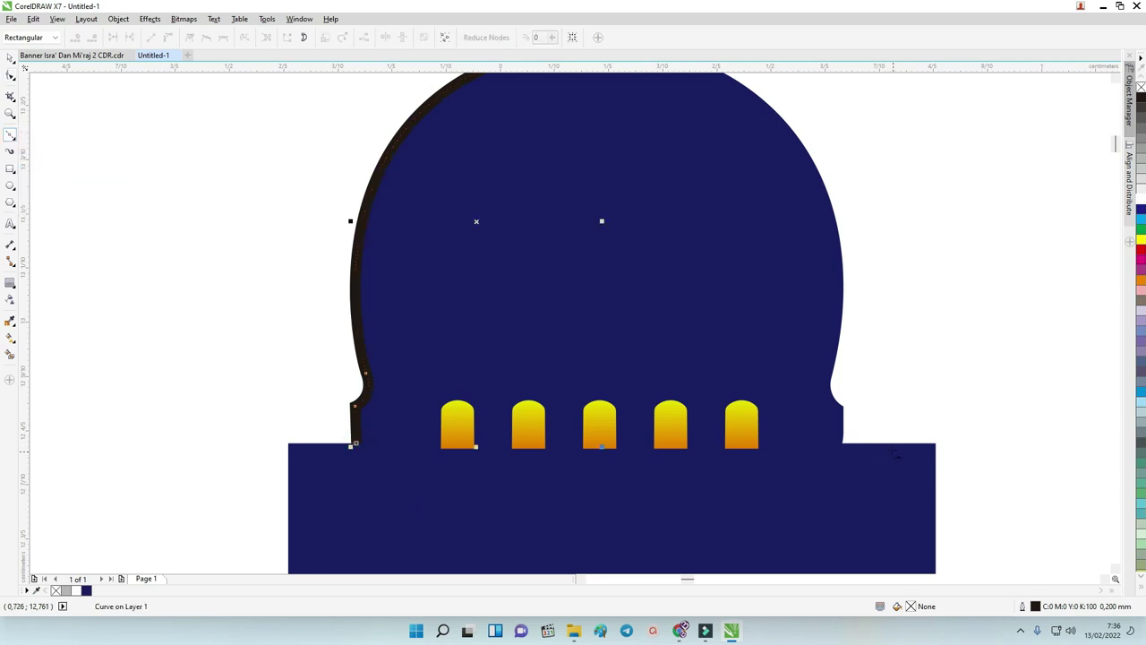
{"action": "left_click", "coordinate": [842, 442]}
Step: Close the outline with straight segments from the dome's bottom-right corner back to the apex
{"action": "scroll", "coordinate": [717, 381], "scroll_direction": "down", "scroll_amount": 3}
{"action": "left_click", "coordinate": [750, 292]}
{"action": "double_click", "coordinate": [704, 280]}
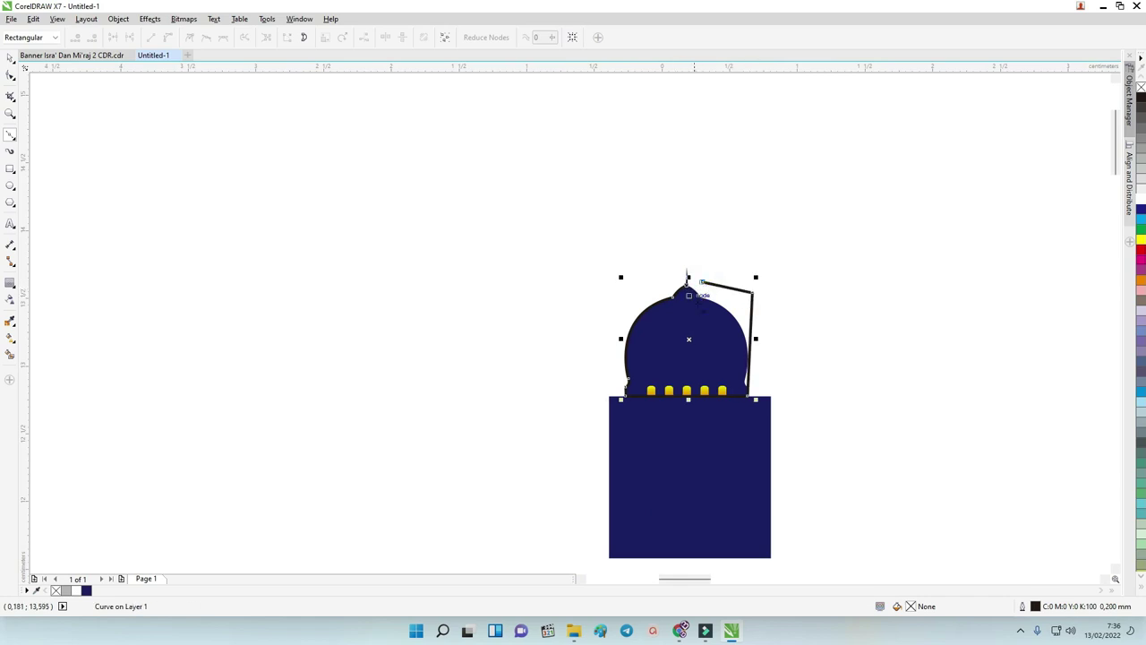
{"action": "key", "text": "Delete"}
{"action": "left_click", "coordinate": [686, 283]}
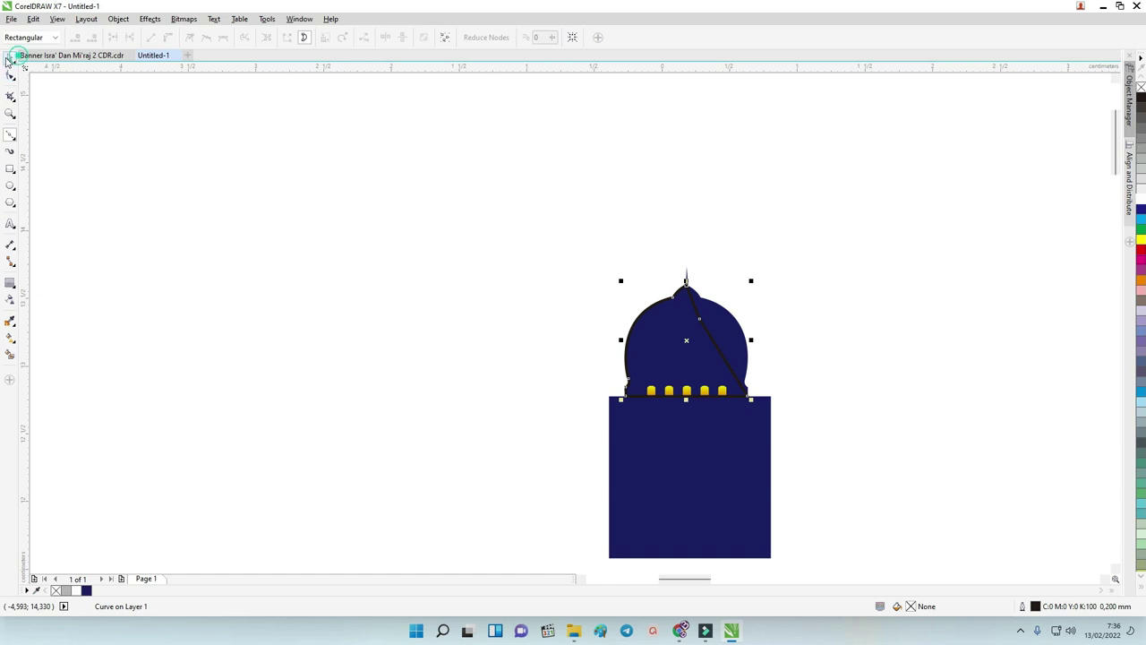
Step: Place a duplicate of the closed half-dome outline in the empty area left of the traced dome
{"action": "left_click", "coordinate": [9, 57]}
{"action": "scroll", "coordinate": [601, 355], "scroll_direction": "up", "scroll_amount": 3}
{"action": "scroll", "coordinate": [699, 309], "scroll_direction": "down", "scroll_amount": 3}
{"action": "left_click_drag", "start_coordinate": [795, 330], "coordinate": [514, 326]}
{"action": "scroll", "coordinate": [483, 253], "scroll_direction": "up", "scroll_amount": 2}
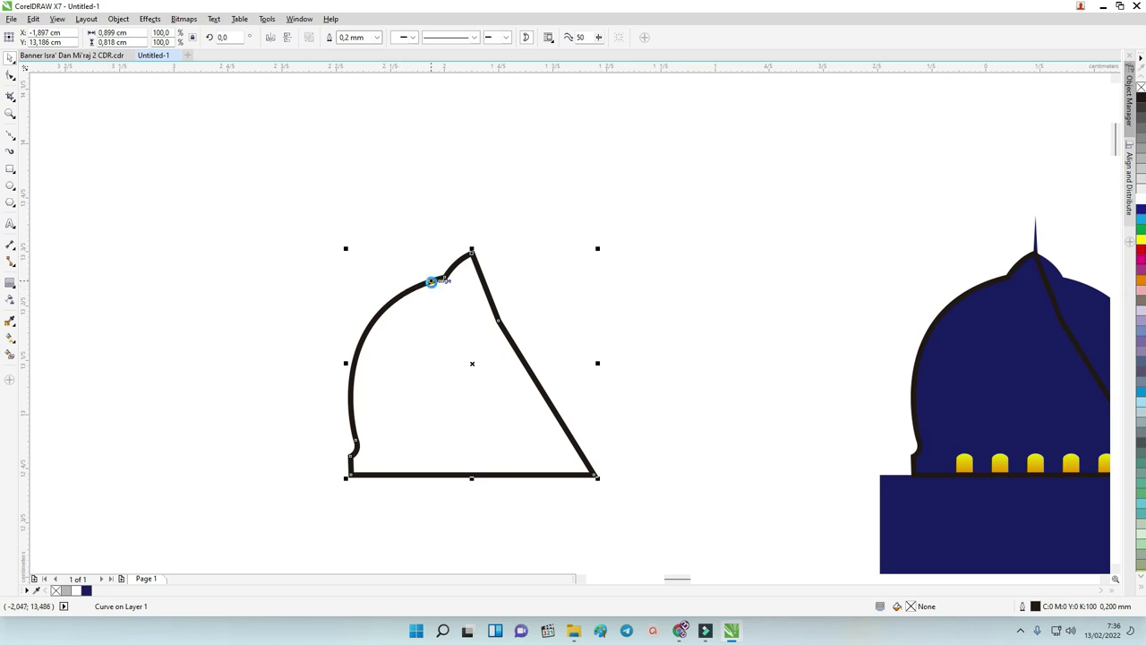
Step: Create a horizontally mirrored copy of the duplicated outline in the same place to form the dome's other half
{"action": "left_click", "coordinate": [433, 283]}
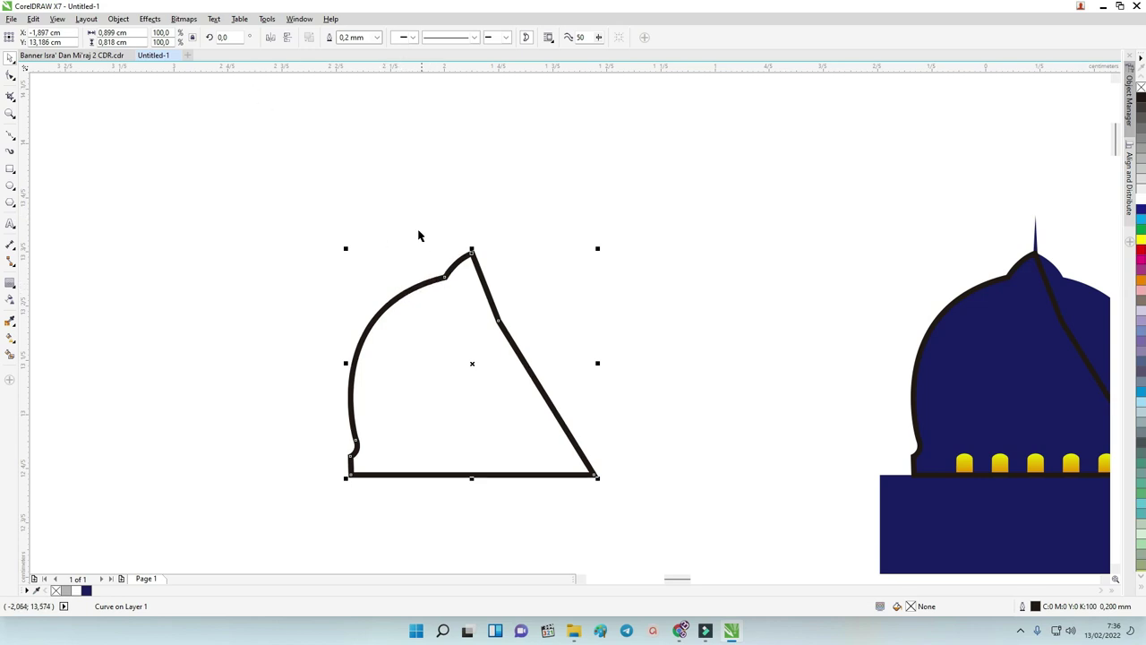
{"action": "left_click", "coordinate": [271, 39]}
{"action": "left_click", "coordinate": [469, 204]}
Step: Weld the two mirrored half-dome outlines into a single dome shape
{"action": "left_click_drag", "start_coordinate": [207, 208], "coordinate": [684, 540]}
{"action": "scroll", "coordinate": [331, 376], "scroll_direction": "up", "scroll_amount": 2}
{"action": "scroll", "coordinate": [333, 366], "scroll_direction": "down", "scroll_amount": 2}
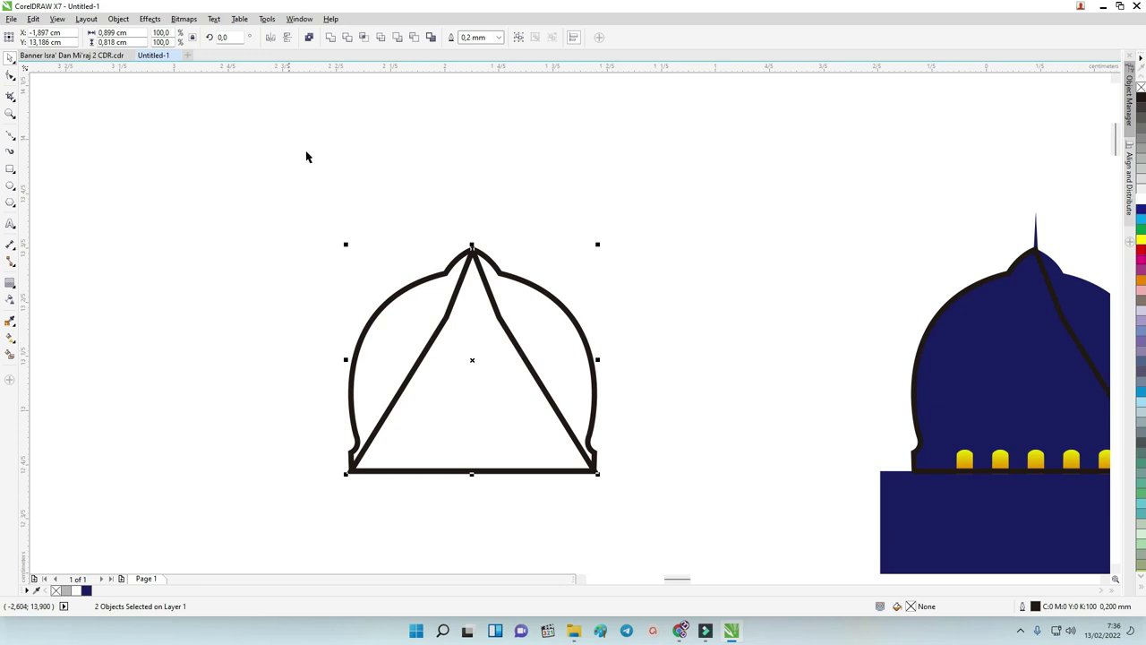
{"action": "left_click", "coordinate": [332, 37]}
{"action": "left_click", "coordinate": [540, 251]}
Step: Delete the extra node that forms a notch at the apex of the welded dome outline
{"action": "left_click", "coordinate": [472, 249]}
{"action": "key", "text": "F10"}
{"action": "scroll", "coordinate": [472, 248], "scroll_direction": "up", "scroll_amount": 3}
{"action": "left_click", "coordinate": [470, 249]}
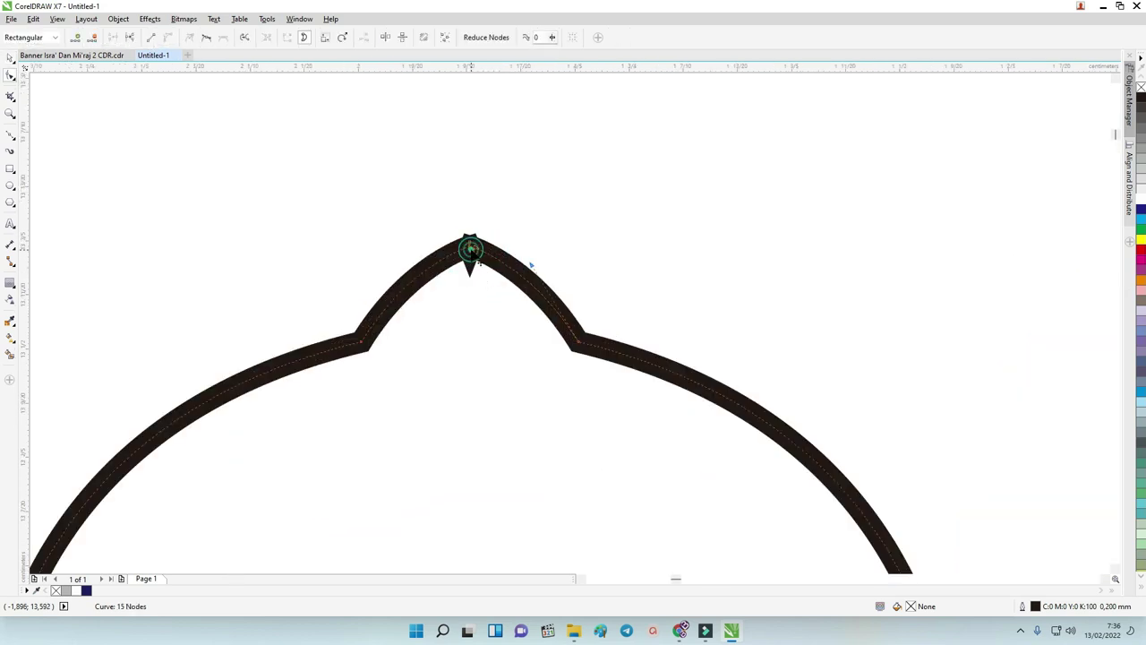
{"action": "scroll", "coordinate": [473, 253], "scroll_direction": "up", "scroll_amount": 2}
{"action": "mouse_move", "coordinate": [466, 238]}
{"action": "left_mouse_down"}
{"action": "mouse_move", "coordinate": [435, 226]}
{"action": "mouse_move", "coordinate": [467, 238]}
{"action": "left_mouse_up"}
{"action": "left_click_drag", "start_coordinate": [381, 155], "coordinate": [488, 249]}
{"action": "scroll", "coordinate": [488, 249], "scroll_direction": "up", "scroll_amount": 2}
{"action": "left_click", "coordinate": [608, 140]}
{"action": "left_click", "coordinate": [394, 236]}
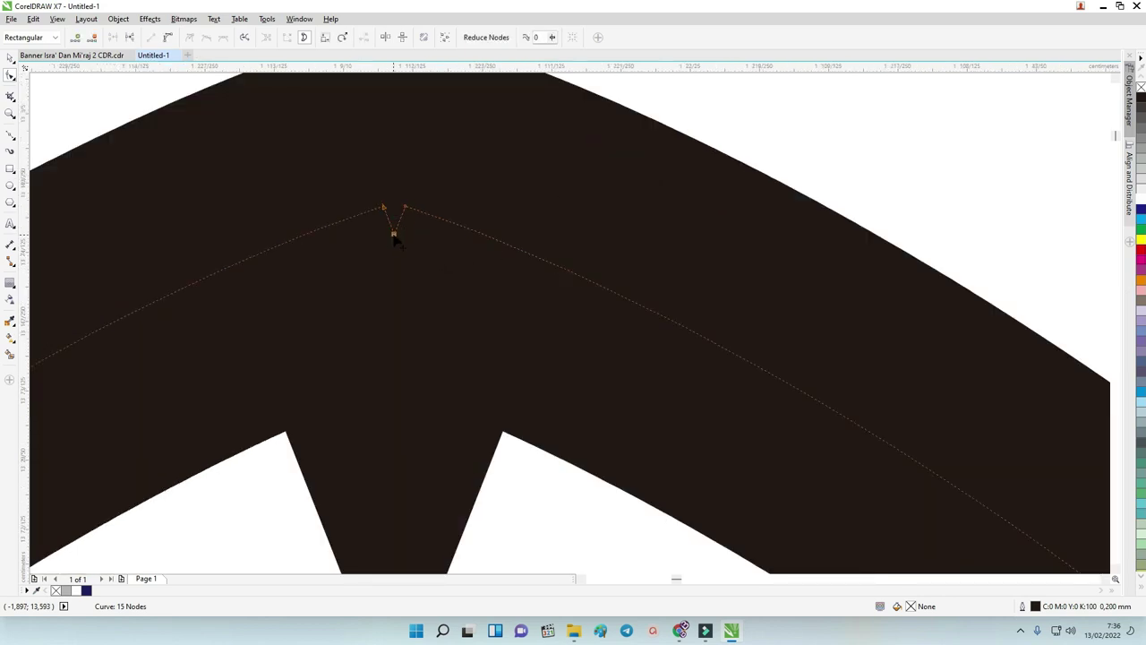
{"action": "double_click", "coordinate": [394, 237]}
{"action": "scroll", "coordinate": [394, 236], "scroll_direction": "down", "scroll_amount": 6}
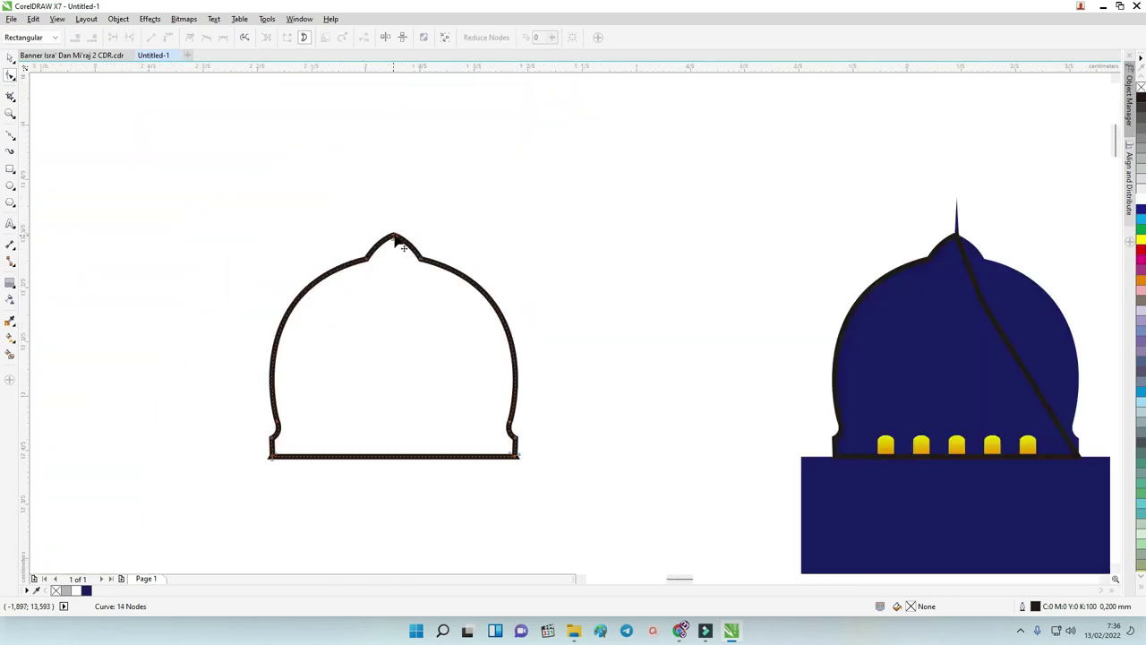
{"action": "scroll", "coordinate": [679, 231], "scroll_direction": "up", "scroll_amount": 2}
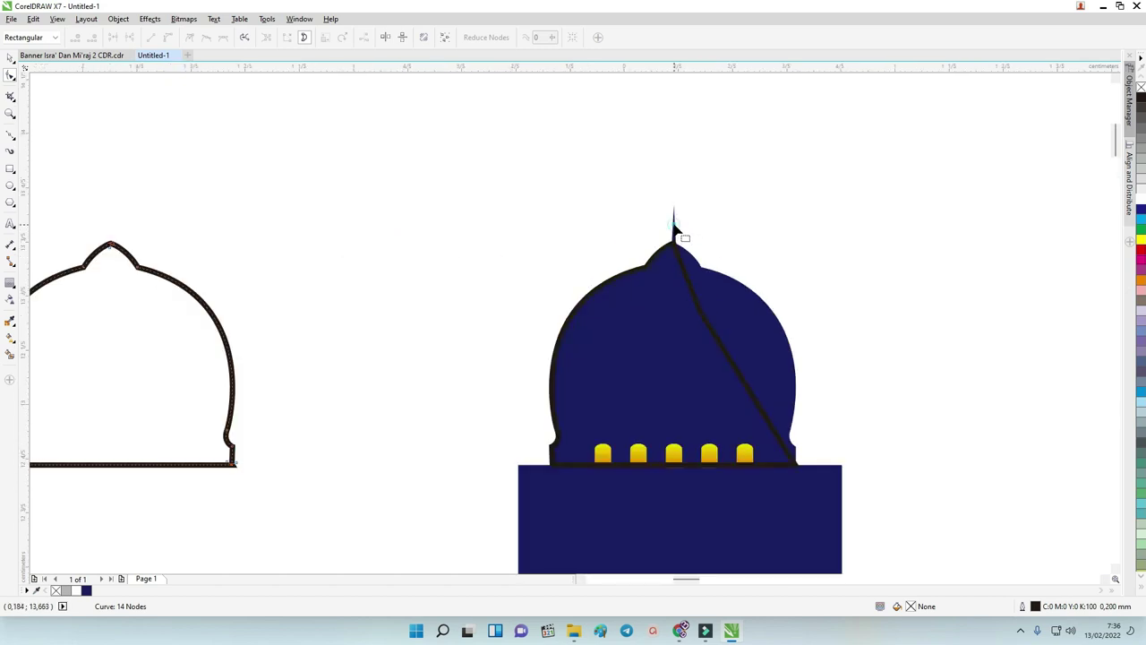
Step: Draw a slim three-sided polygon about 0.036 cm wide and 0.179 cm tall over the new dome outline's apex as its spire
{"action": "scroll", "coordinate": [128, 250], "scroll_direction": "down", "scroll_amount": 2}
{"action": "scroll", "coordinate": [122, 249], "scroll_direction": "up", "scroll_amount": 4}
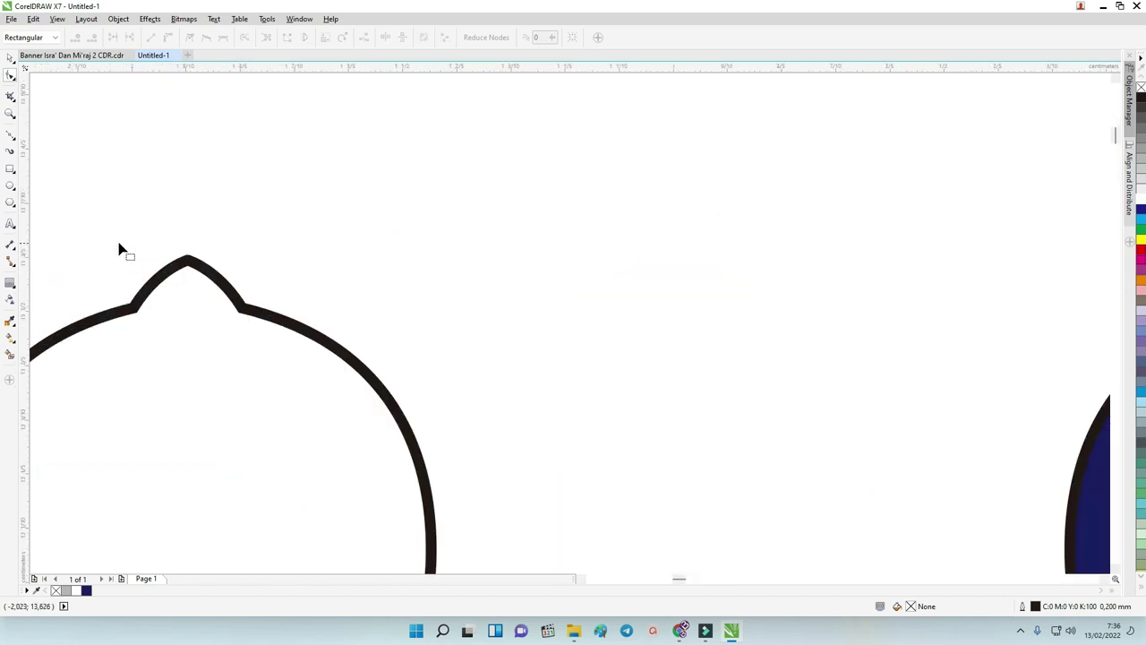
{"action": "left_click", "coordinate": [9, 136]}
{"action": "left_click", "coordinate": [40, 145]}
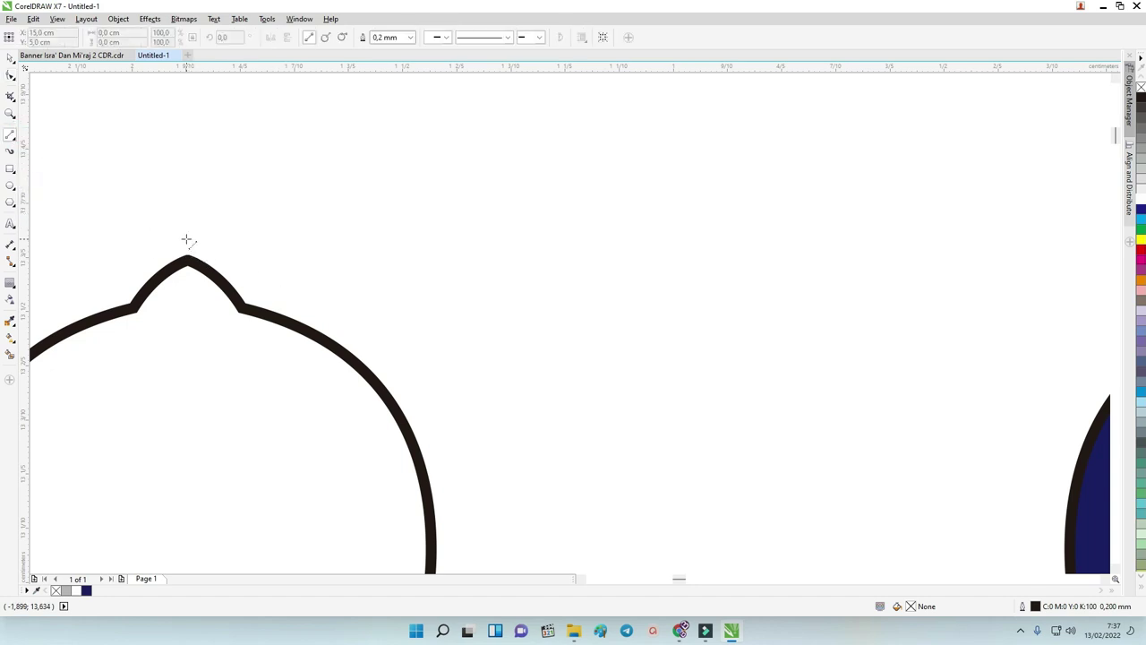
{"action": "scroll", "coordinate": [179, 241], "scroll_direction": "up", "scroll_amount": 2}
{"action": "left_click", "coordinate": [11, 185]}
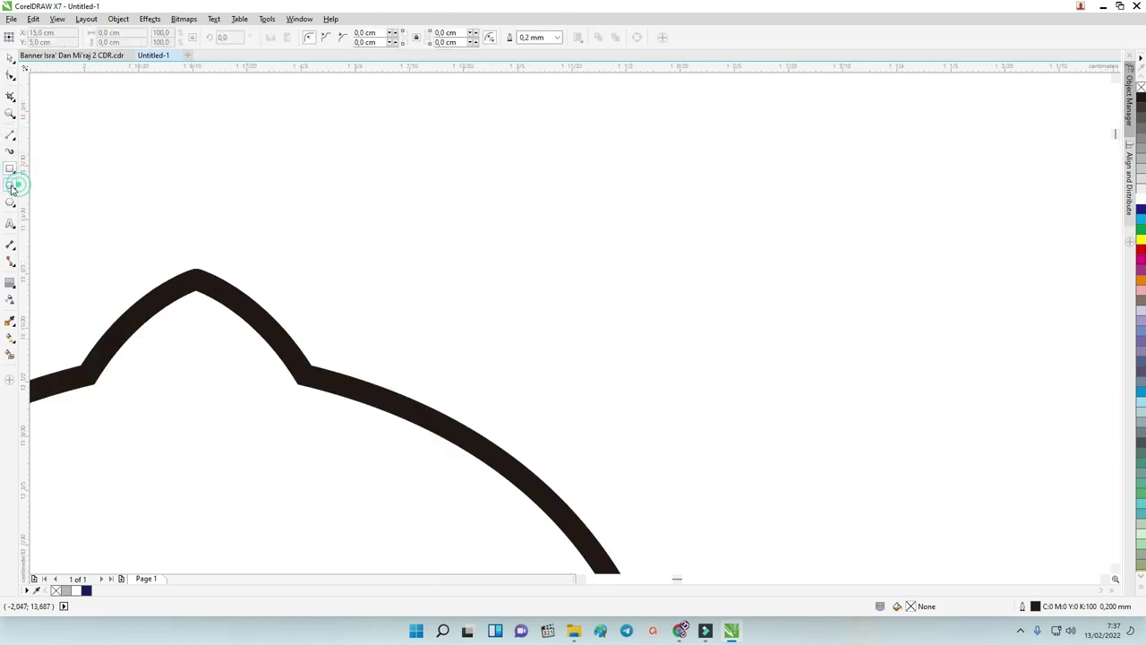
{"action": "left_click", "coordinate": [26, 185]}
{"action": "left_click", "coordinate": [13, 205]}
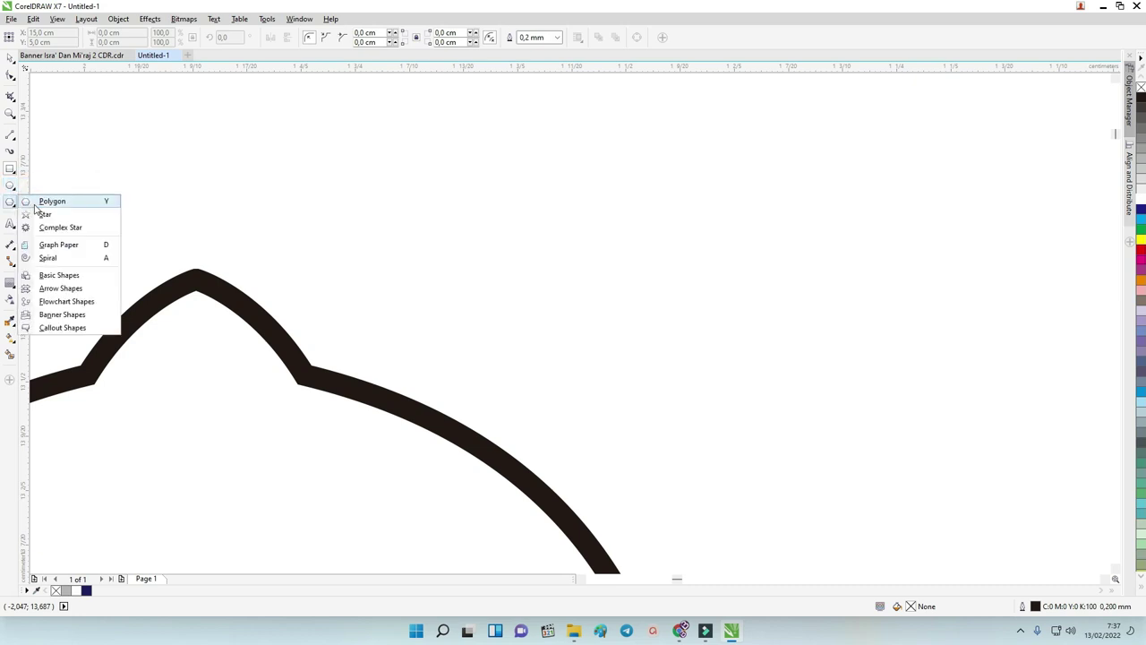
{"action": "left_click", "coordinate": [42, 200]}
{"action": "left_click", "coordinate": [334, 40]}
{"action": "left_click", "coordinate": [334, 40]}
{"action": "left_click_drag", "start_coordinate": [152, 181], "coordinate": [222, 357]}
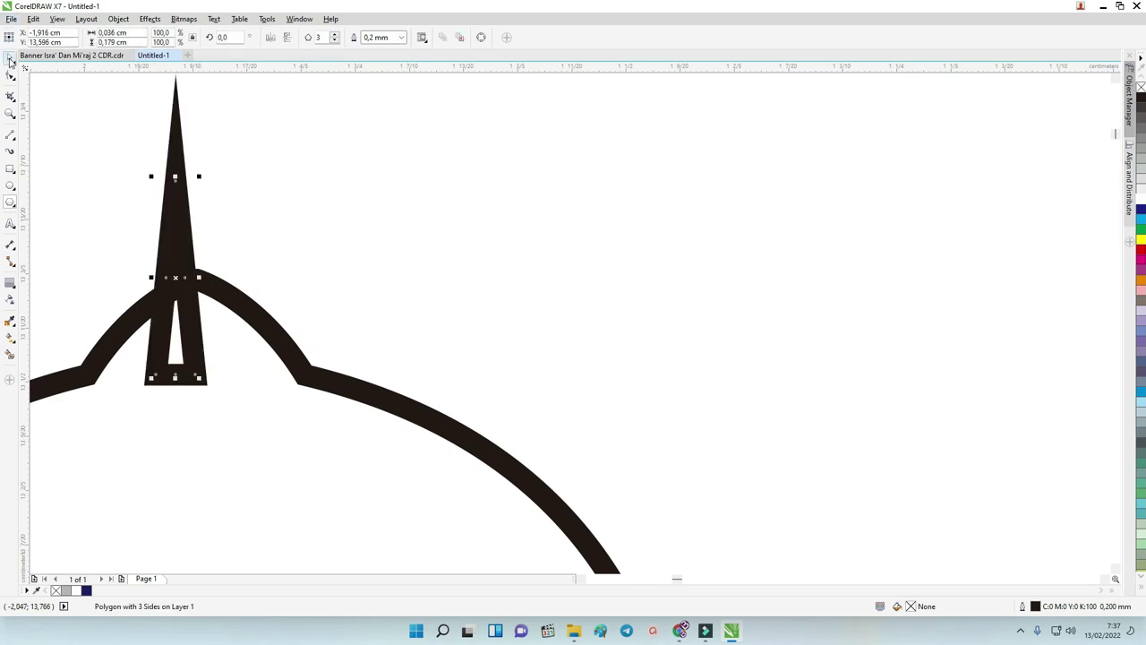
Step: Move the triangular spire onto the dome's tip and centre it horizontally on the dome outline
{"action": "left_click", "coordinate": [9, 59]}
{"action": "left_click_drag", "start_coordinate": [191, 226], "coordinate": [208, 220]}
{"action": "scroll", "coordinate": [204, 228], "scroll_direction": "down", "scroll_amount": 4}
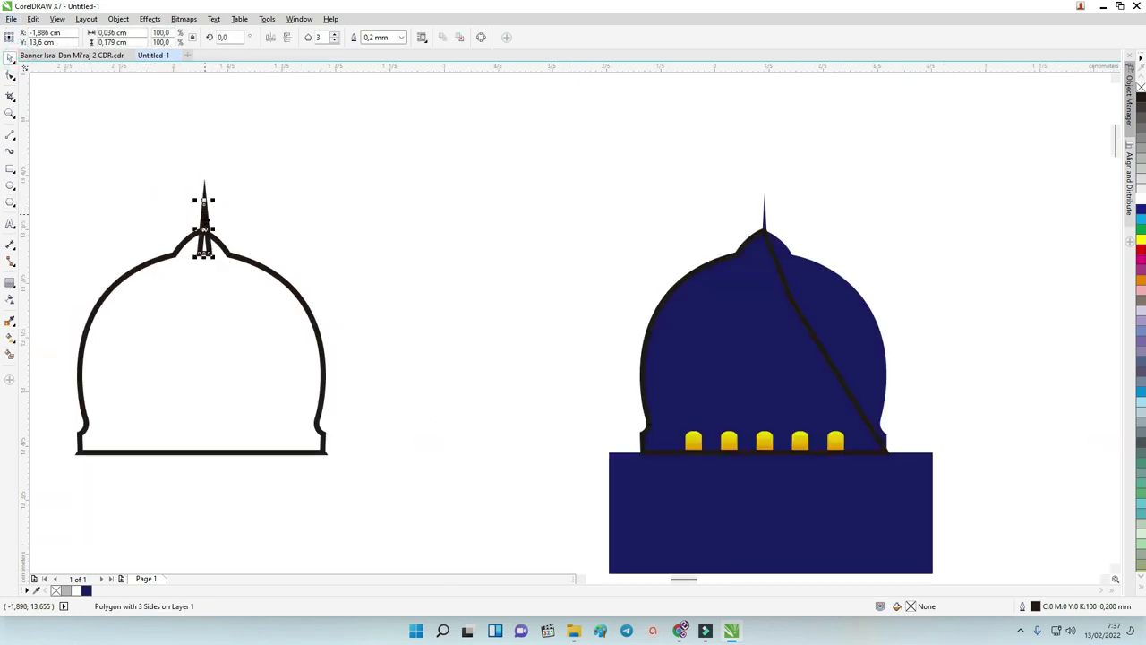
{"action": "left_click", "coordinate": [224, 249], "text": "shift"}
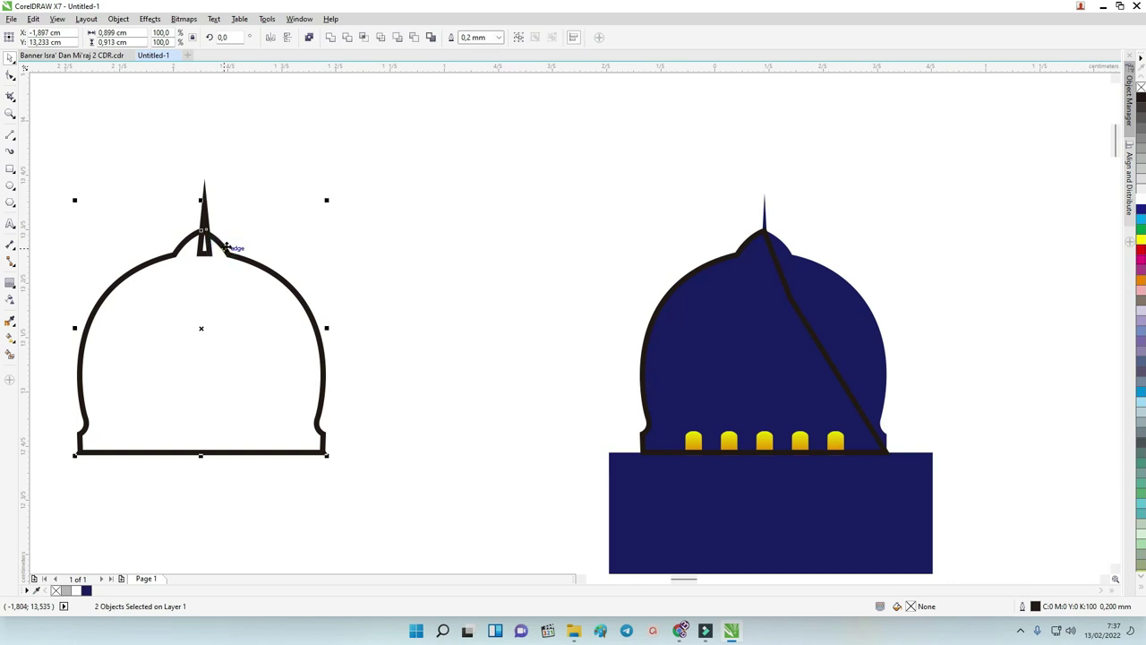
{"action": "left_click", "coordinate": [239, 158]}
Step: Weld the spire and the dome outline into one shape
{"action": "left_click_drag", "start_coordinate": [110, 171], "coordinate": [390, 525]}
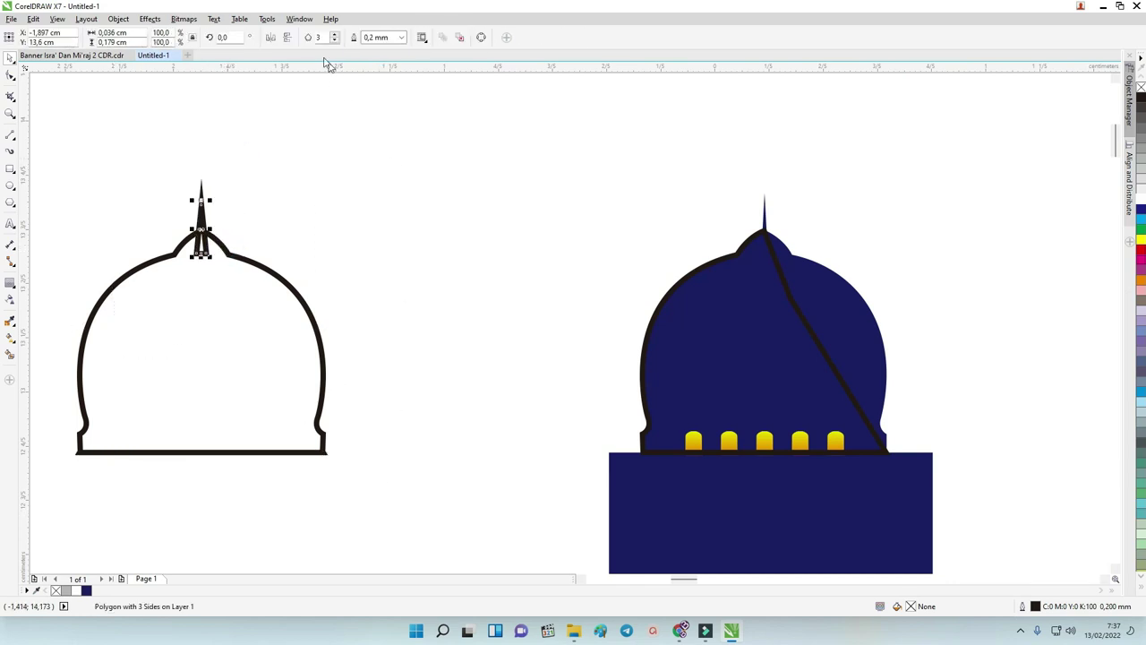
{"action": "scroll", "coordinate": [400, 487], "scroll_direction": "left", "scroll_amount": 3}
{"action": "key", "text": "ctrl+a"}
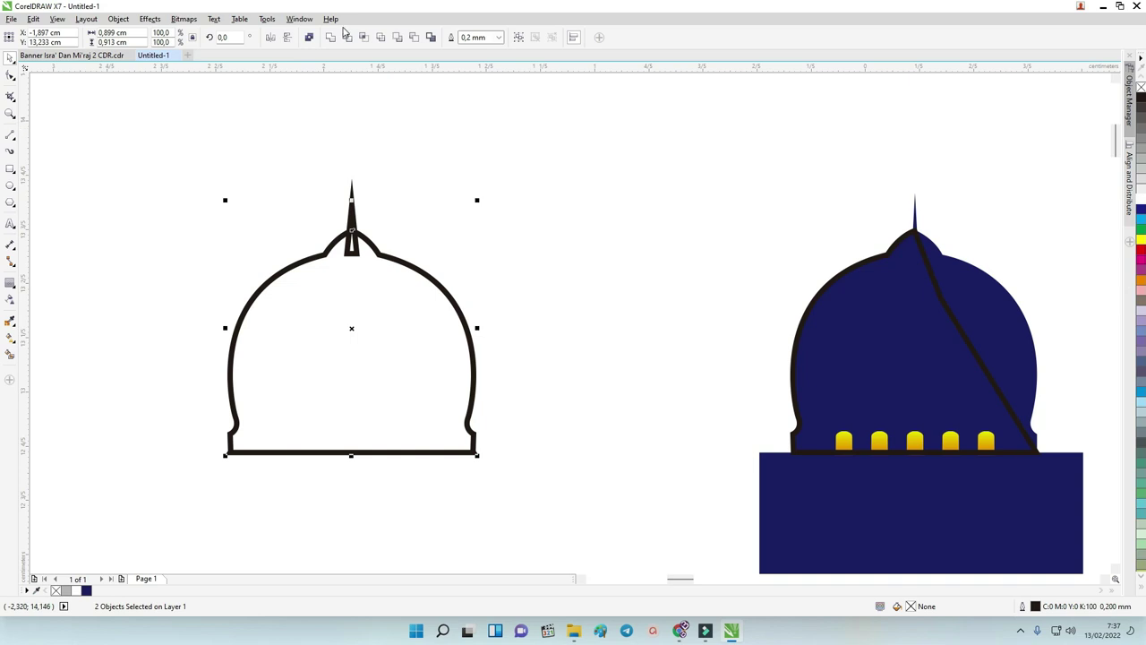
{"action": "left_click", "coordinate": [333, 38]}
{"action": "left_click", "coordinate": [365, 129]}
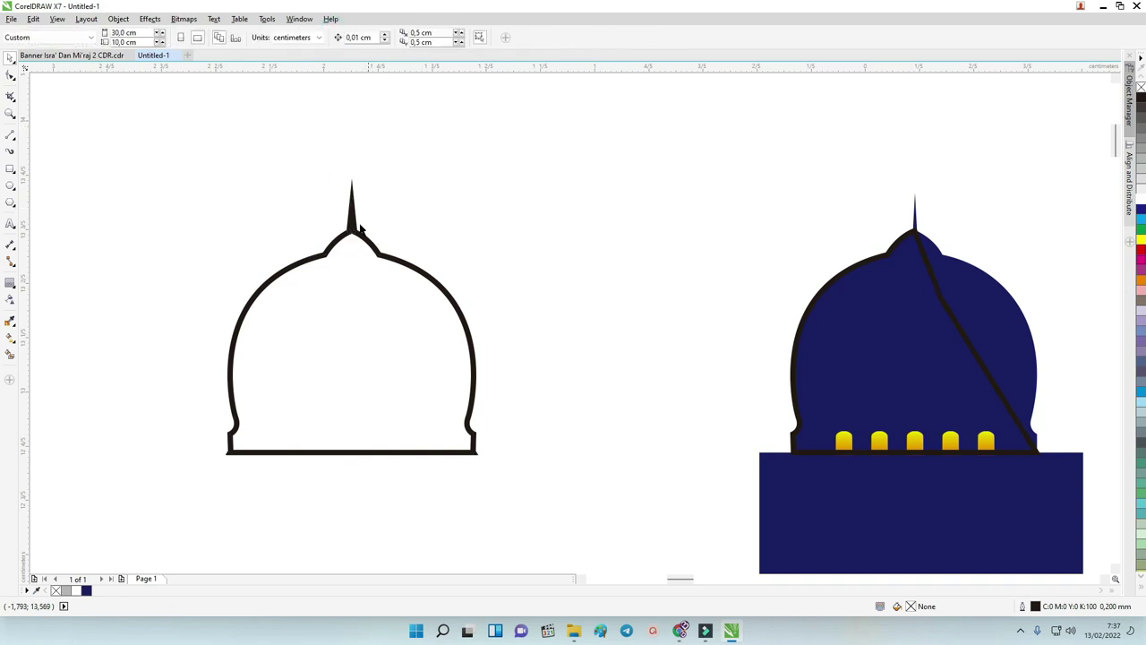
Step: Move the finished dome outline into the empty space directly beside the full reference mosque
{"action": "scroll", "coordinate": [322, 215], "scroll_direction": "down", "scroll_amount": 2}
{"action": "scroll", "coordinate": [447, 260], "scroll_direction": "down", "scroll_amount": 4}
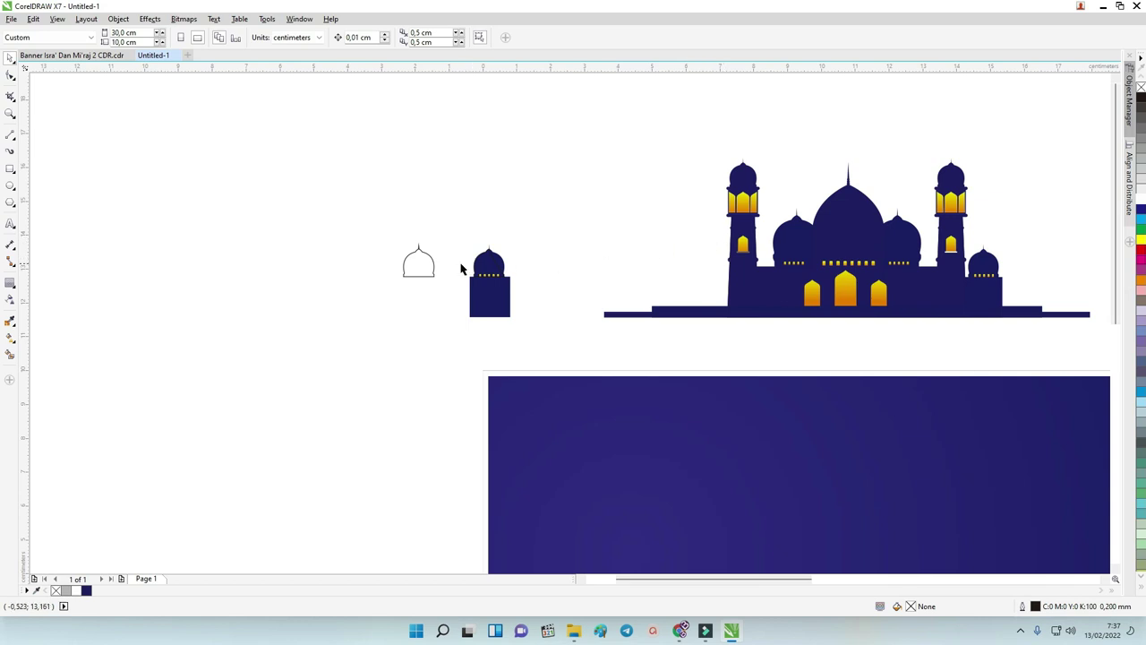
{"action": "left_click_drag", "start_coordinate": [433, 272], "coordinate": [701, 252]}
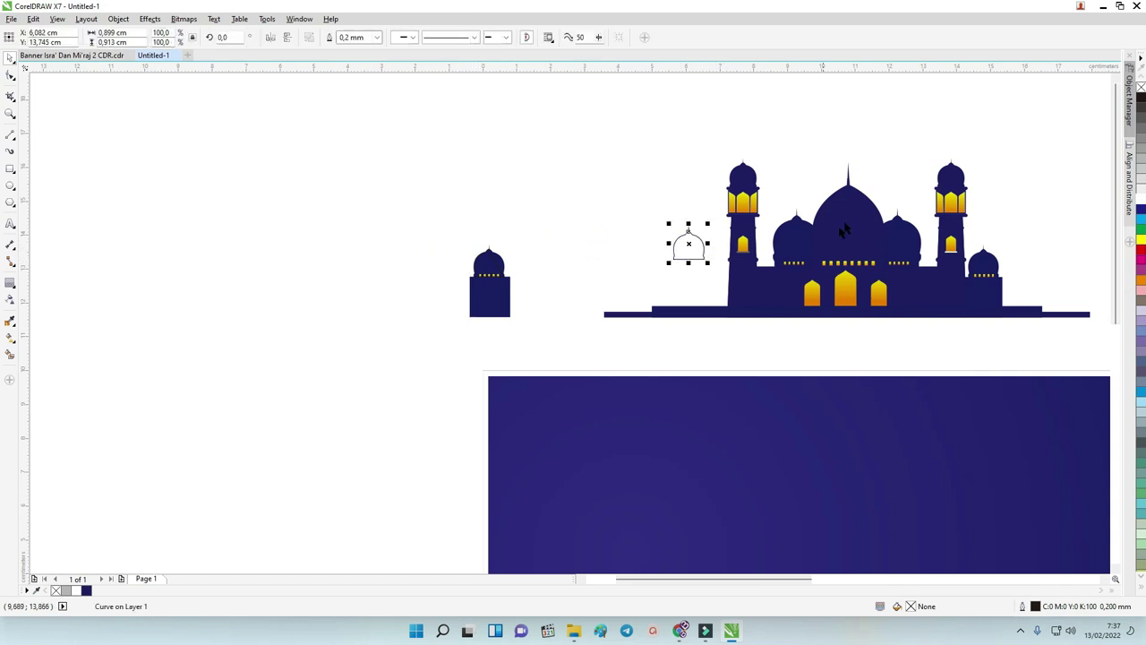
{"action": "scroll", "coordinate": [847, 222], "scroll_direction": "up", "scroll_amount": 2}
{"action": "left_click_drag", "start_coordinate": [561, 269], "coordinate": [578, 266]}
{"action": "left_click", "coordinate": [839, 220]}
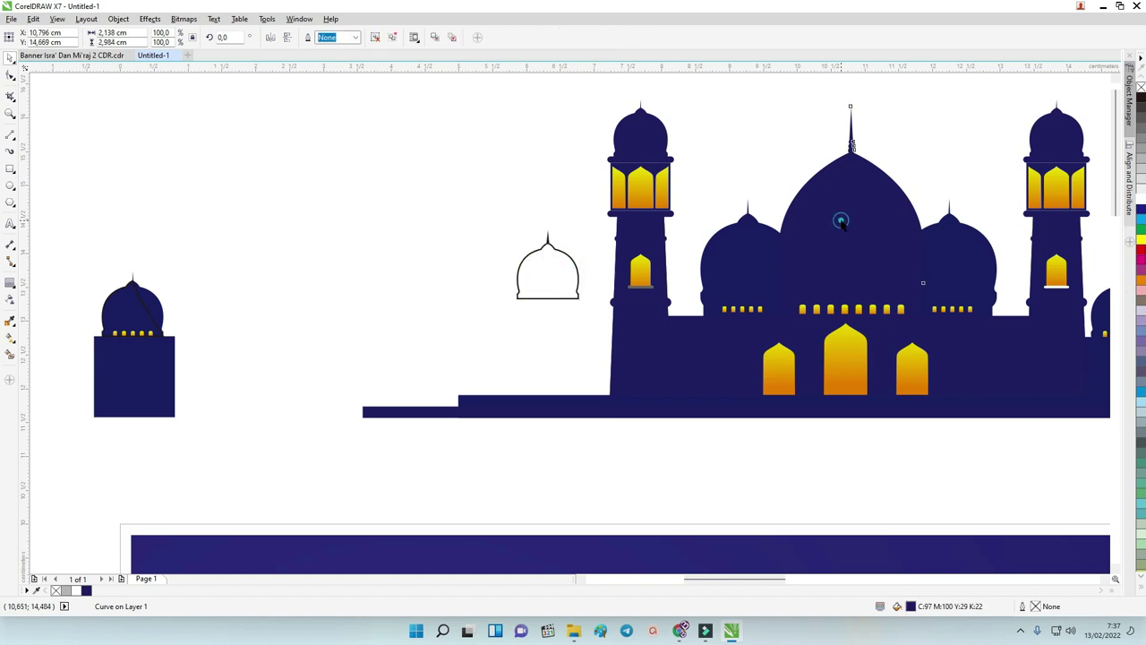
{"action": "left_click", "coordinate": [775, 151]}
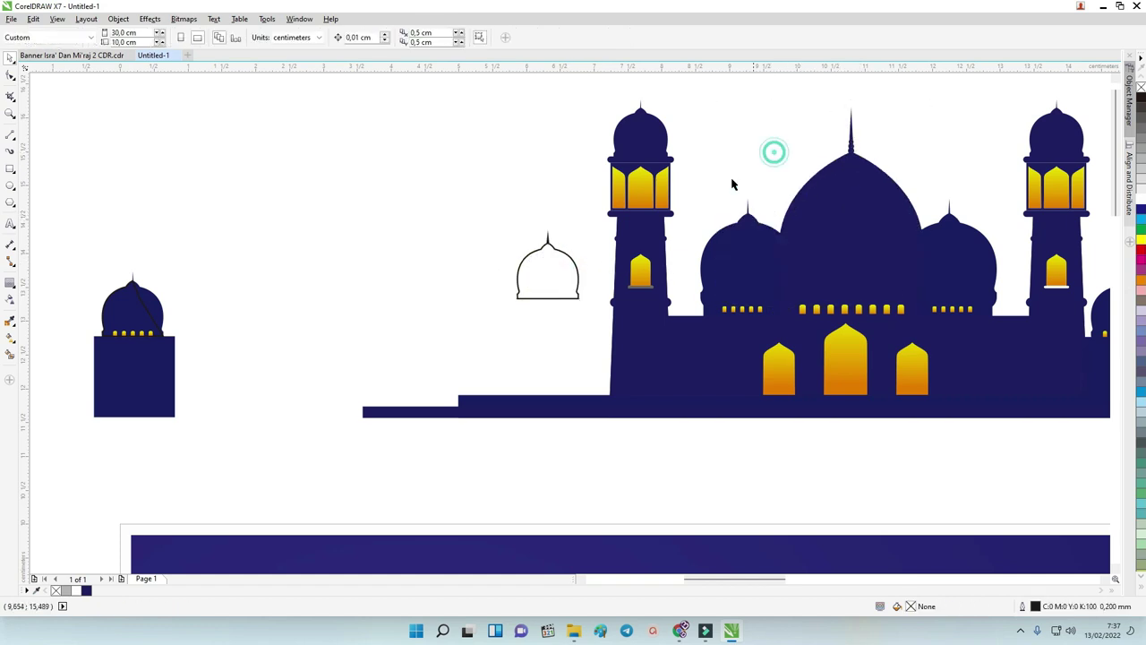
{"action": "scroll", "coordinate": [649, 212], "scroll_direction": "down", "scroll_amount": 2}
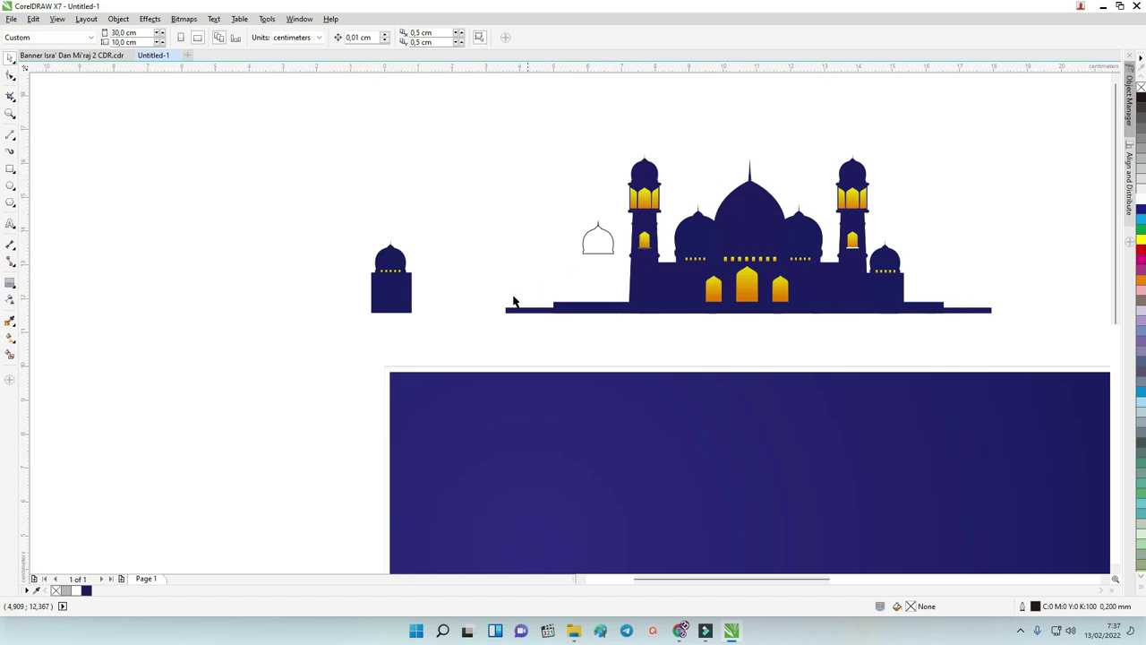
{"action": "left_click", "coordinate": [395, 301]}
{"action": "scroll", "coordinate": [657, 281], "scroll_direction": "up", "scroll_amount": 2}
{"action": "scroll", "coordinate": [656, 280], "scroll_direction": "down", "scroll_amount": 2}
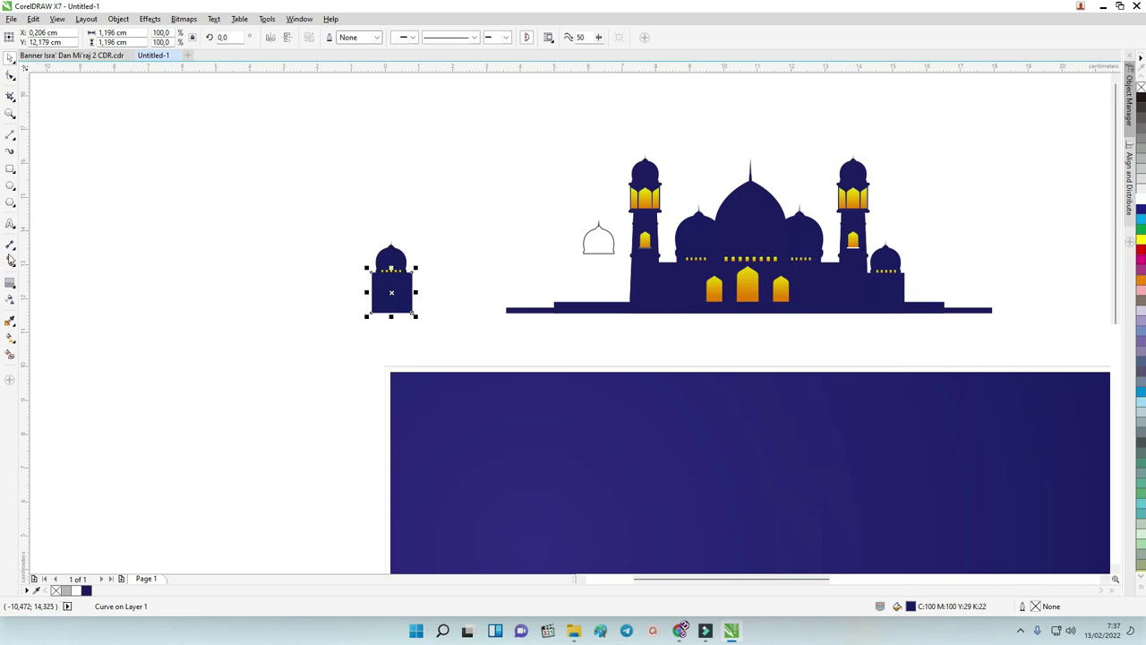
{"action": "left_click", "coordinate": [10, 186]}
{"action": "left_click", "coordinate": [14, 172]}
{"action": "left_click", "coordinate": [50, 168]}
{"action": "mouse_move", "coordinate": [630, 265]}
{"action": "left_mouse_down"}
{"action": "mouse_move", "coordinate": [938, 310]}
{"action": "mouse_move", "coordinate": [908, 304]}
{"action": "left_mouse_up"}
{"action": "key", "text": "Escape"}
{"action": "left_click", "coordinate": [10, 58]}
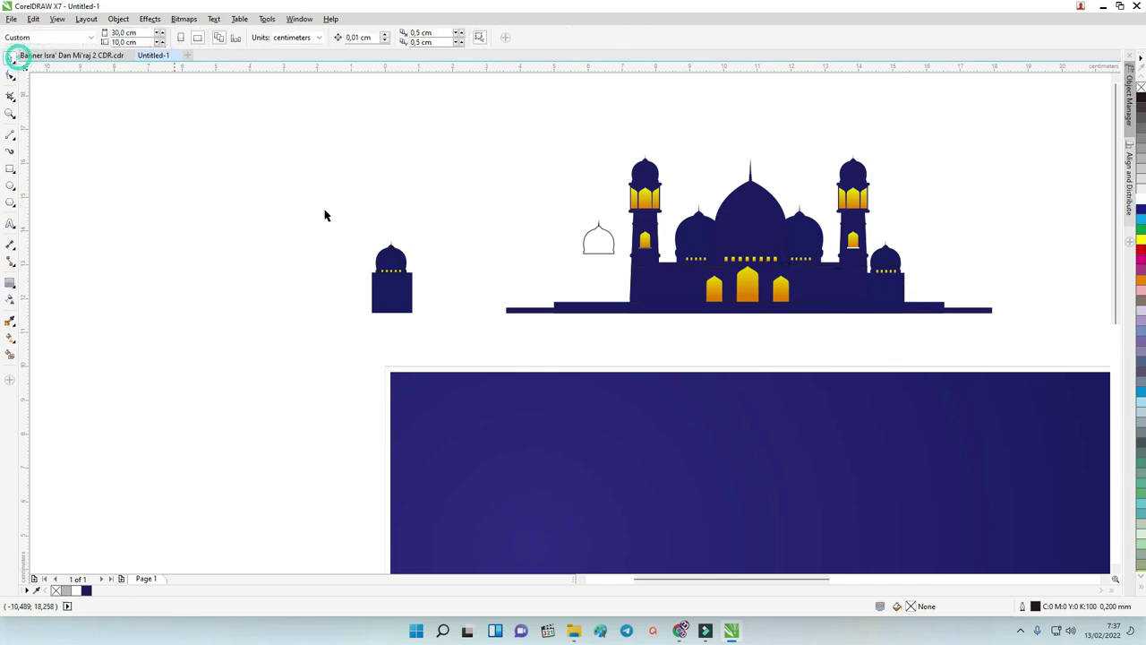
Step: Examine the small dark clouds in the night sky of the reference banner
{"action": "scroll", "coordinate": [593, 298], "scroll_direction": "down", "scroll_amount": 3}
{"action": "left_click_drag", "start_coordinate": [507, 246], "coordinate": [730, 316]}
{"action": "key", "text": "z"}
{"action": "left_click", "coordinate": [755, 248]}
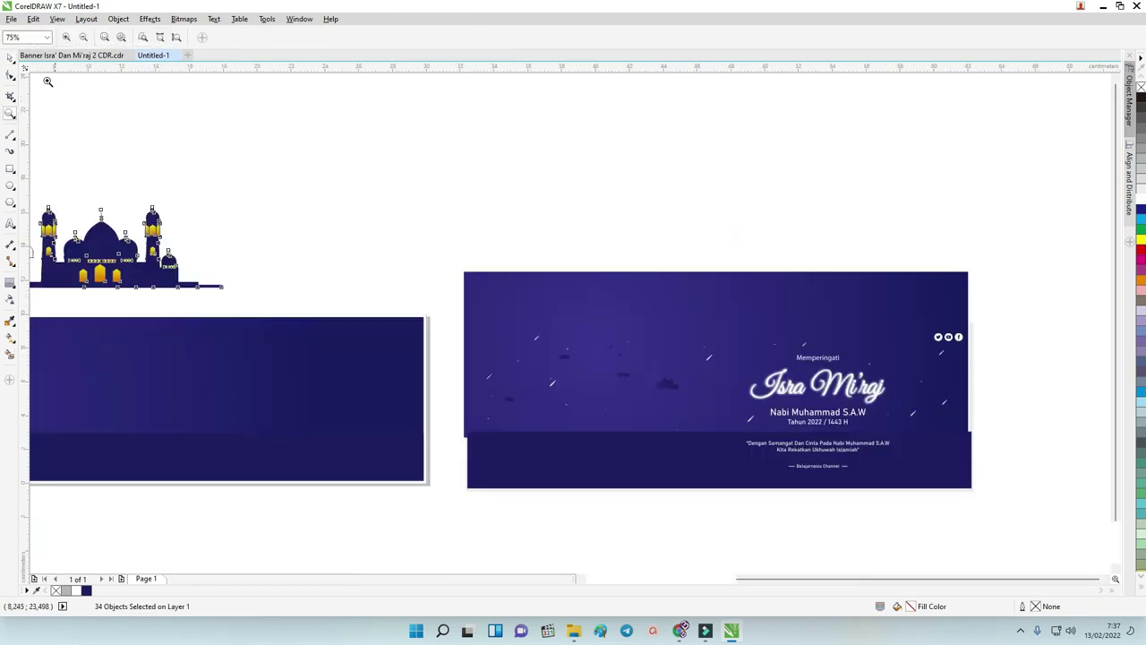
{"action": "left_click", "coordinate": [10, 57]}
{"action": "scroll", "coordinate": [653, 340], "scroll_direction": "up", "scroll_amount": 2}
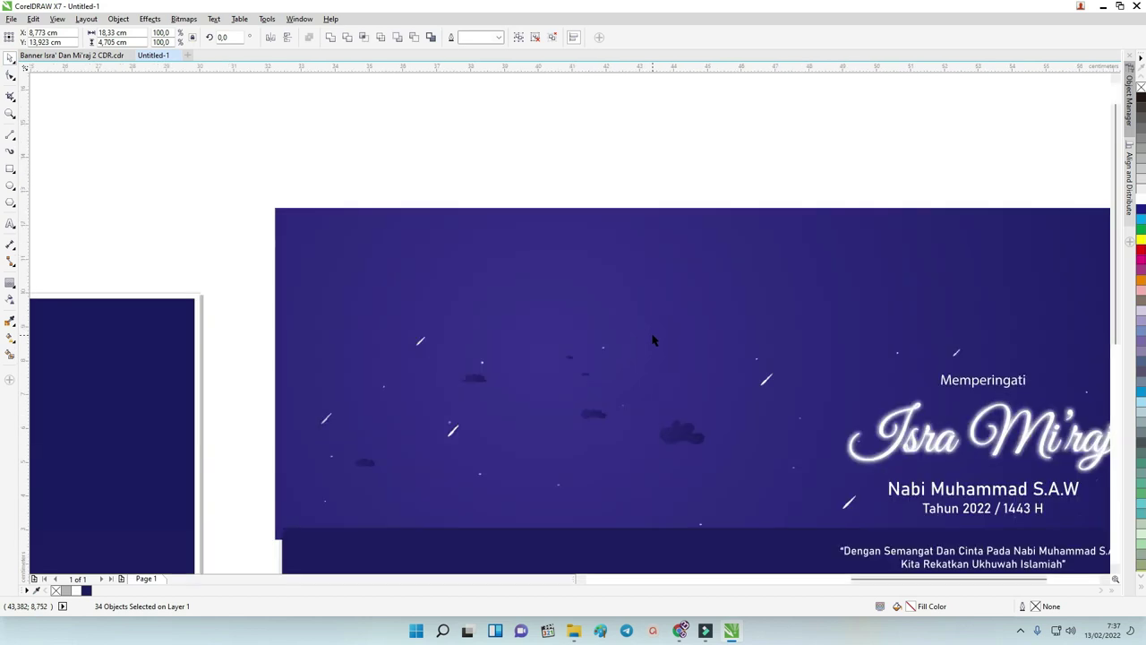
{"action": "left_click", "coordinate": [601, 414]}
{"action": "scroll", "coordinate": [598, 412], "scroll_direction": "up", "scroll_amount": 2}
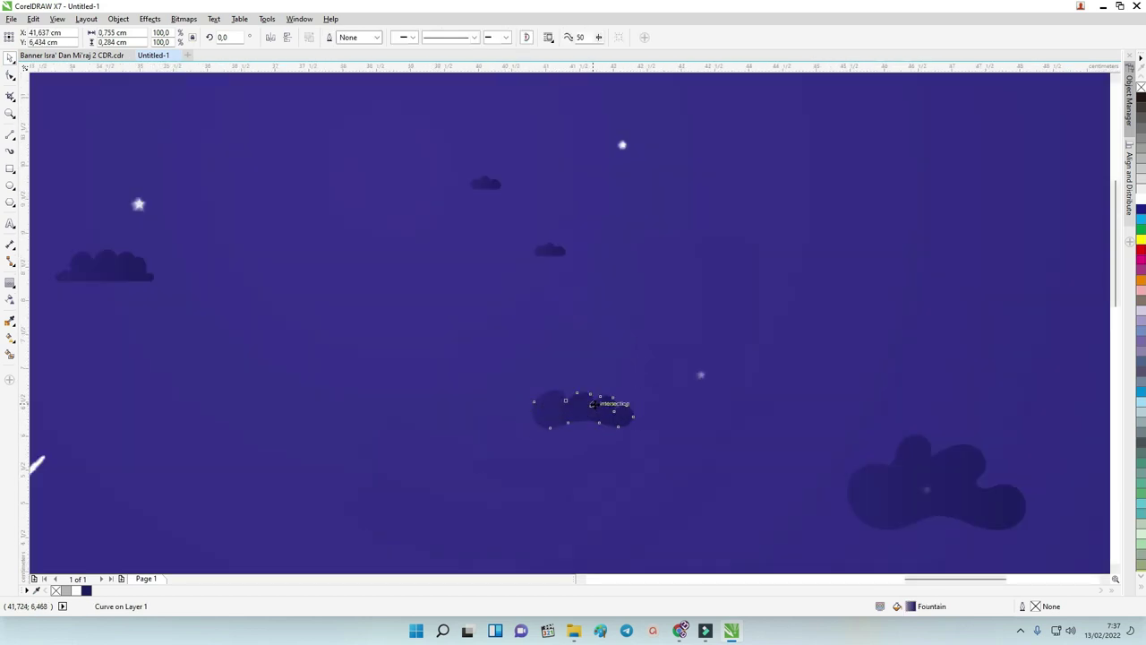
{"action": "left_click", "coordinate": [574, 327]}
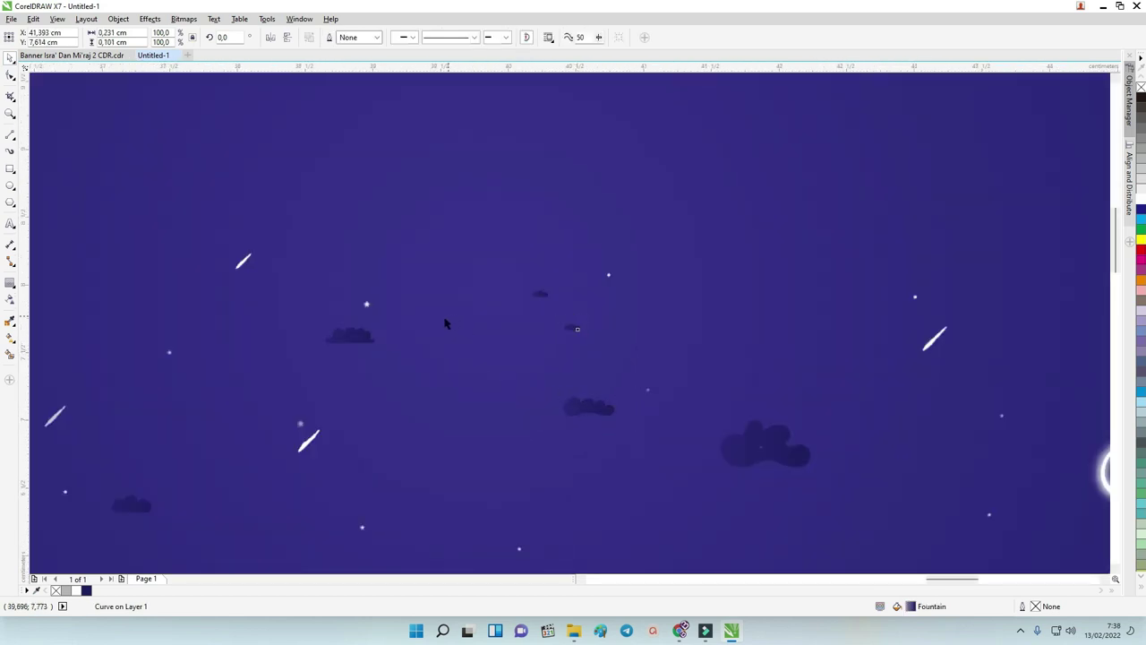
{"action": "scroll", "coordinate": [448, 325], "scroll_direction": "up", "scroll_amount": 4}
{"action": "scroll", "coordinate": [447, 325], "scroll_direction": "down", "scroll_amount": 2}
{"action": "scroll", "coordinate": [506, 324], "scroll_direction": "down", "scroll_amount": 2}
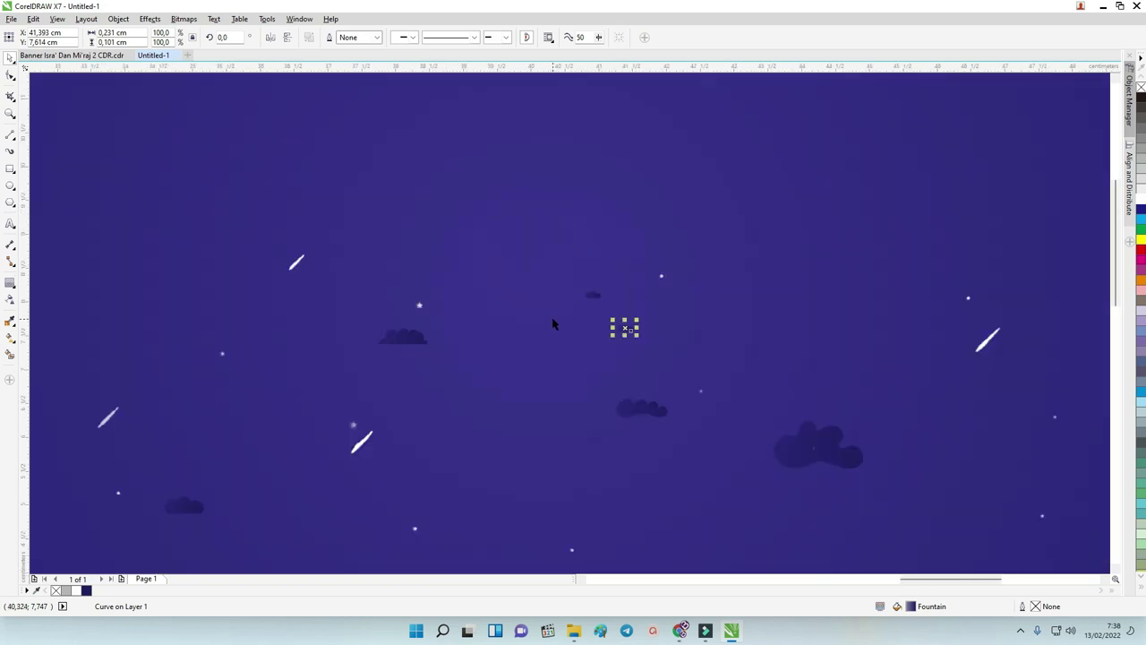
Step: Bring the largest cloud next to the flat-bottomed cloud and move both to the blank area above the reference banner
{"action": "left_click_drag", "start_coordinate": [800, 467], "coordinate": [429, 423]}
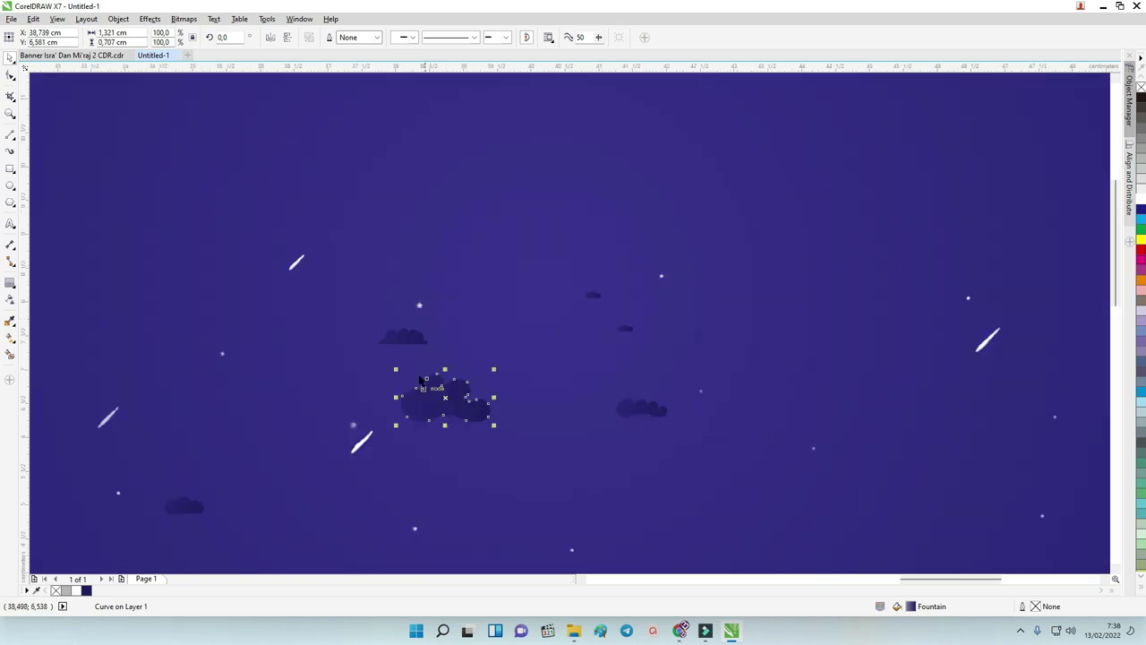
{"action": "scroll", "coordinate": [392, 369], "scroll_direction": "up", "scroll_amount": 2}
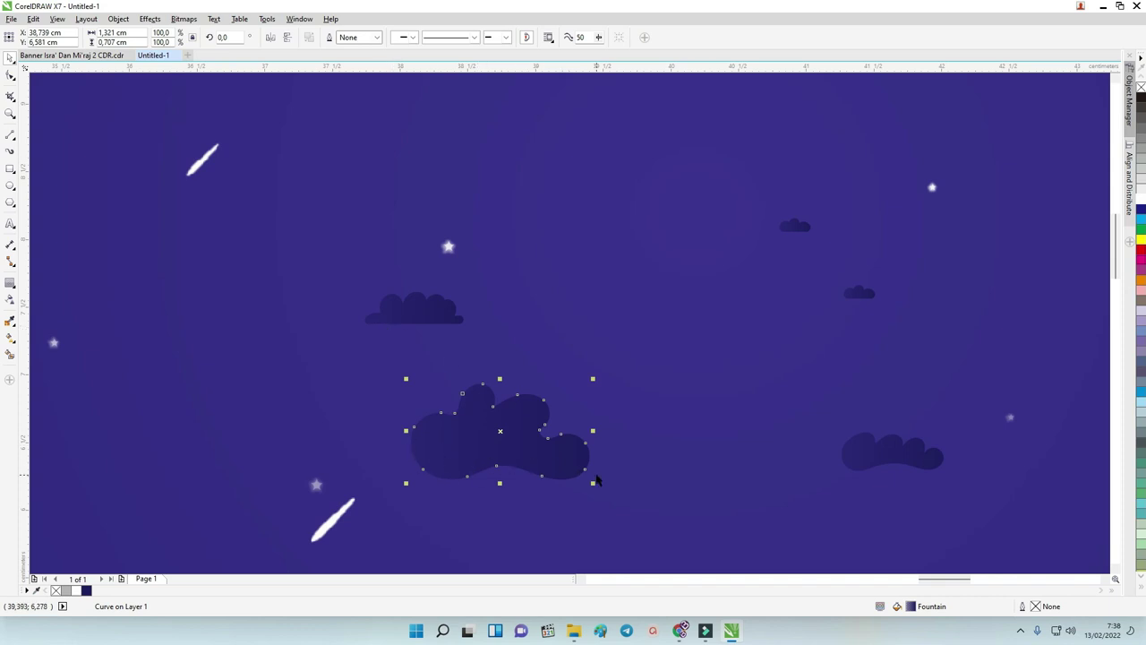
{"action": "left_click", "coordinate": [422, 319], "text": "shift"}
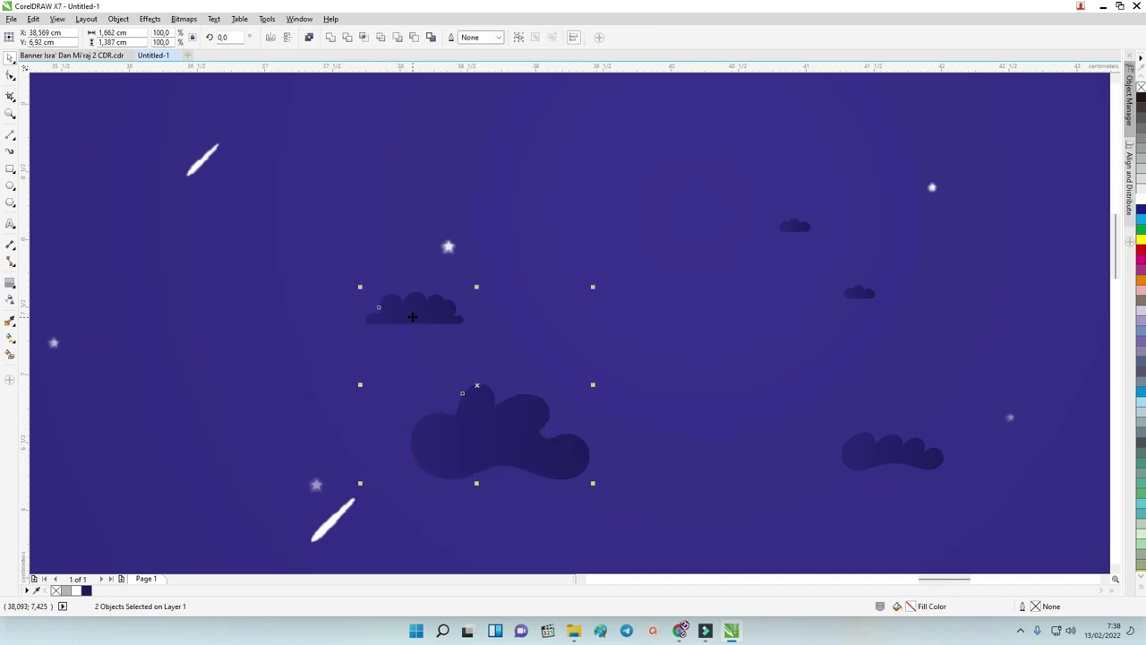
{"action": "scroll", "coordinate": [423, 319], "scroll_direction": "up", "scroll_amount": 2}
{"action": "scroll", "coordinate": [408, 307], "scroll_direction": "down", "scroll_amount": 3}
{"action": "left_click_drag", "start_coordinate": [407, 307], "coordinate": [527, 217]}
Step: Enlarge both clouds to 644.7% and place them side by side with a gap above the banner
{"action": "left_click", "coordinate": [529, 134]}
{"action": "left_click_drag", "start_coordinate": [385, 82], "coordinate": [260, 156]}
{"action": "left_click_drag", "start_coordinate": [474, 176], "coordinate": [410, 129]}
{"action": "scroll", "coordinate": [269, 134], "scroll_direction": "up", "scroll_amount": 2}
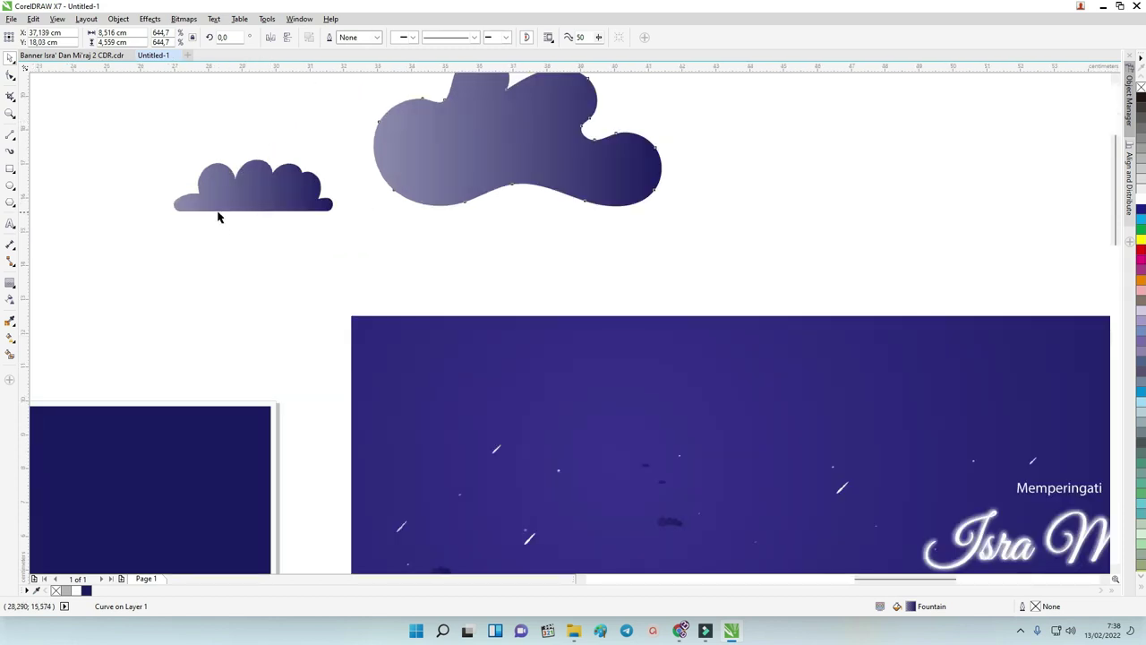
Step: Start tracing the flat-bottomed cloud with the Bézier tool, following its low left lobe up to the first notch
{"action": "scroll", "coordinate": [218, 215], "scroll_direction": "up", "scroll_amount": 2}
{"action": "scroll", "coordinate": [53, 153], "scroll_direction": "down", "scroll_amount": 2}
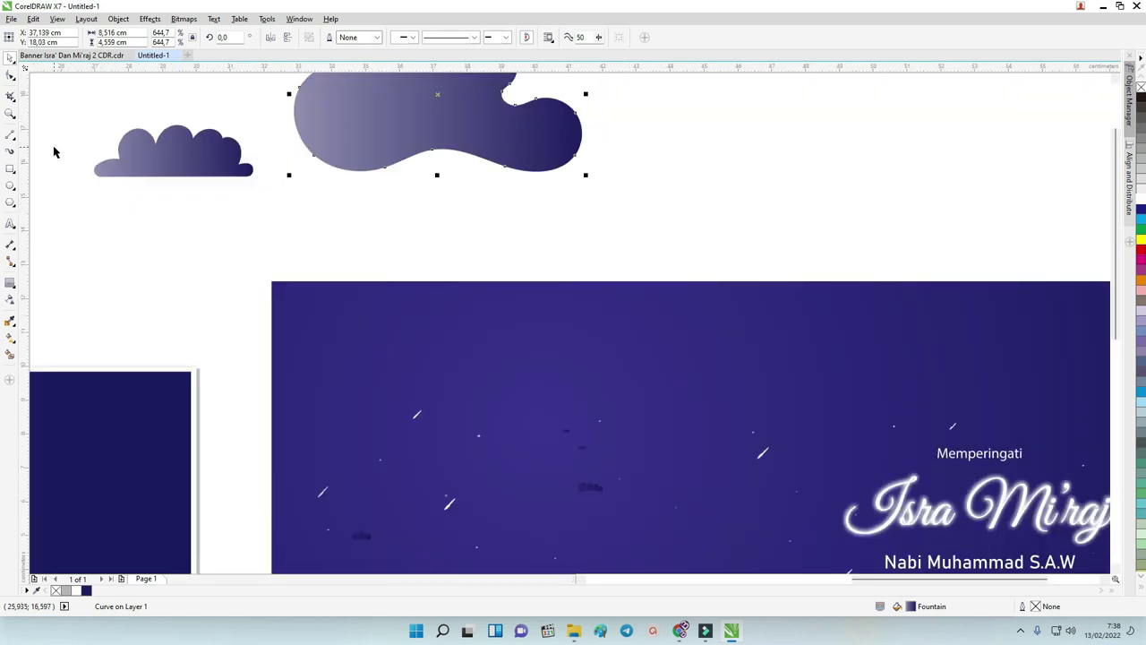
{"action": "left_click", "coordinate": [14, 139]}
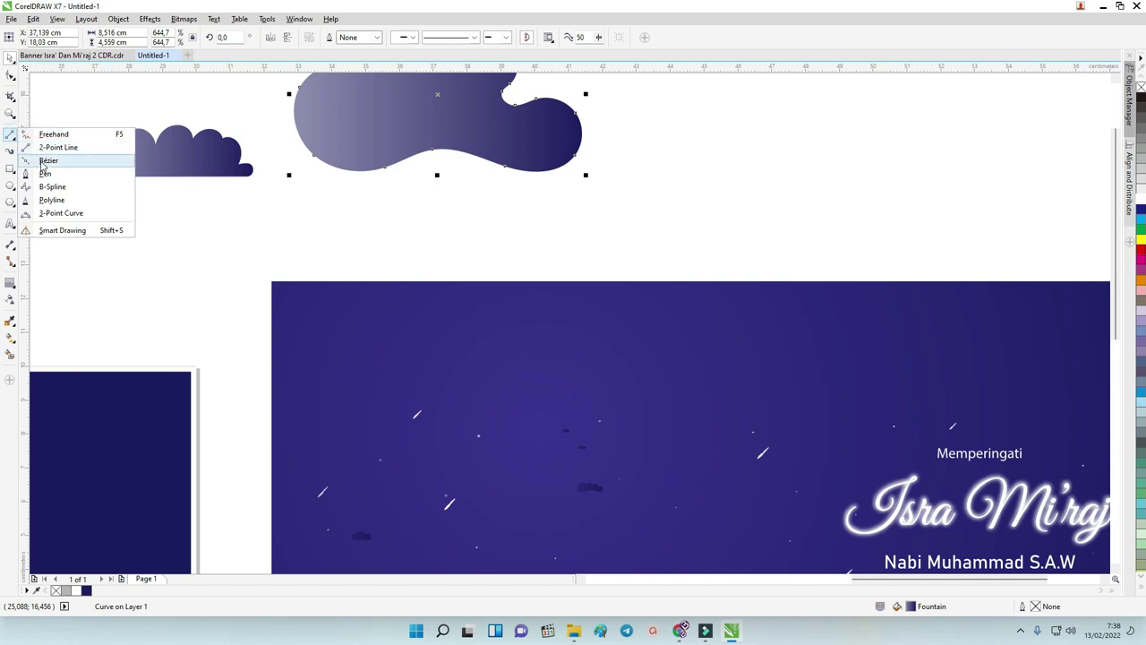
{"action": "left_click", "coordinate": [48, 160]}
{"action": "scroll", "coordinate": [469, 213], "scroll_direction": "down", "scroll_amount": 2}
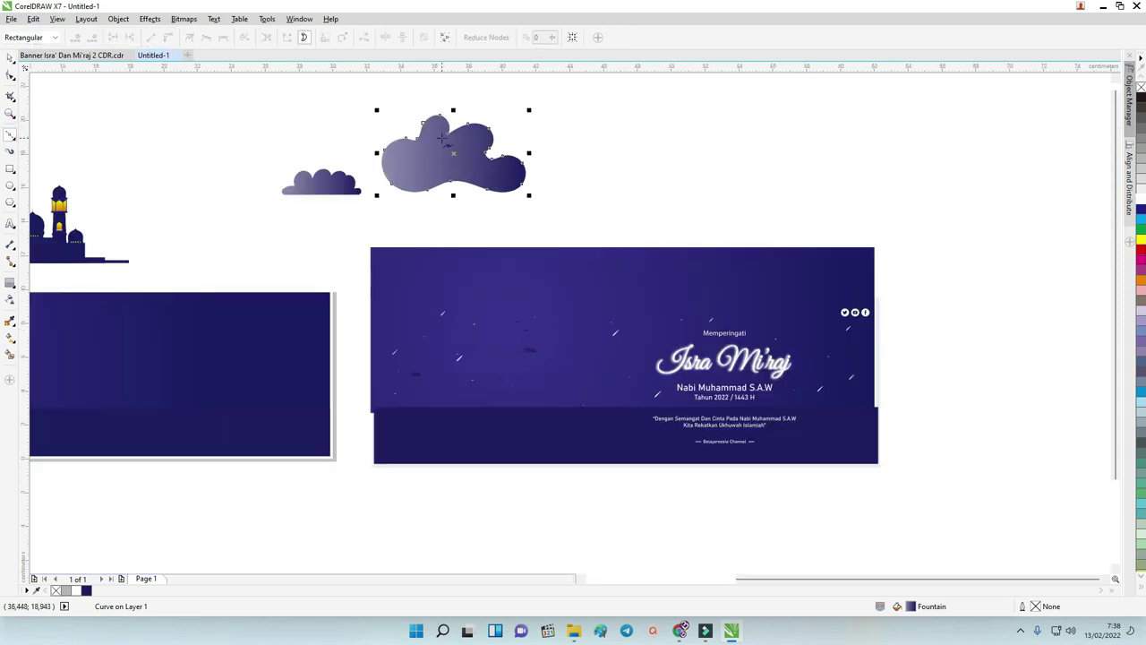
{"action": "scroll", "coordinate": [351, 143], "scroll_direction": "up", "scroll_amount": 2}
{"action": "scroll", "coordinate": [224, 256], "scroll_direction": "up", "scroll_amount": 2}
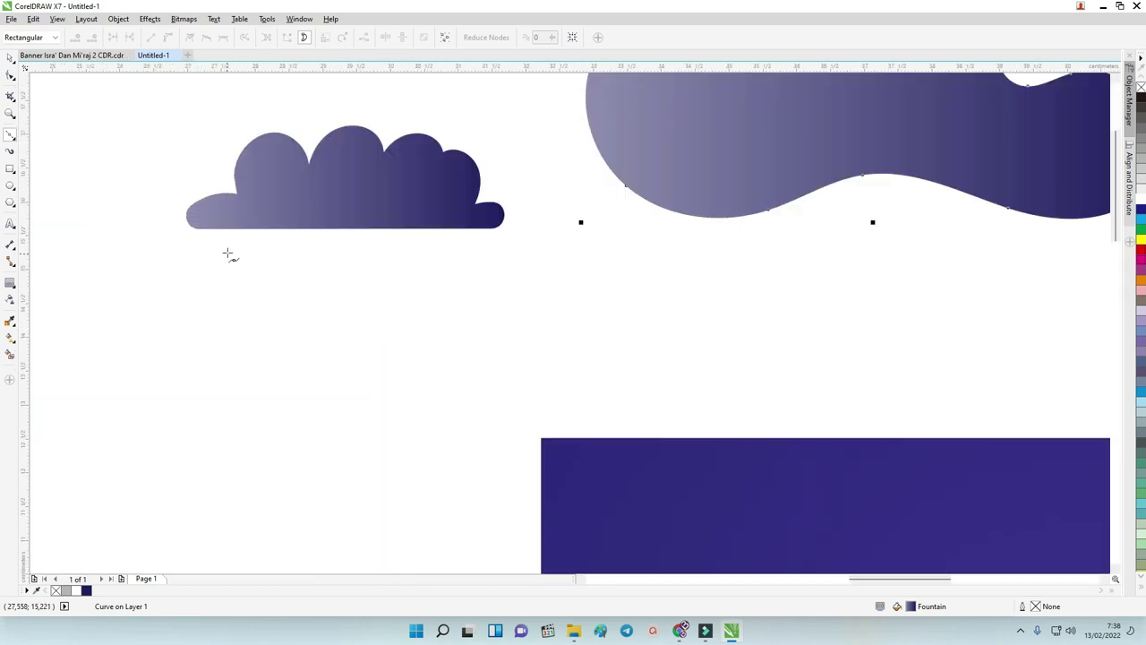
{"action": "left_click", "coordinate": [195, 225]}
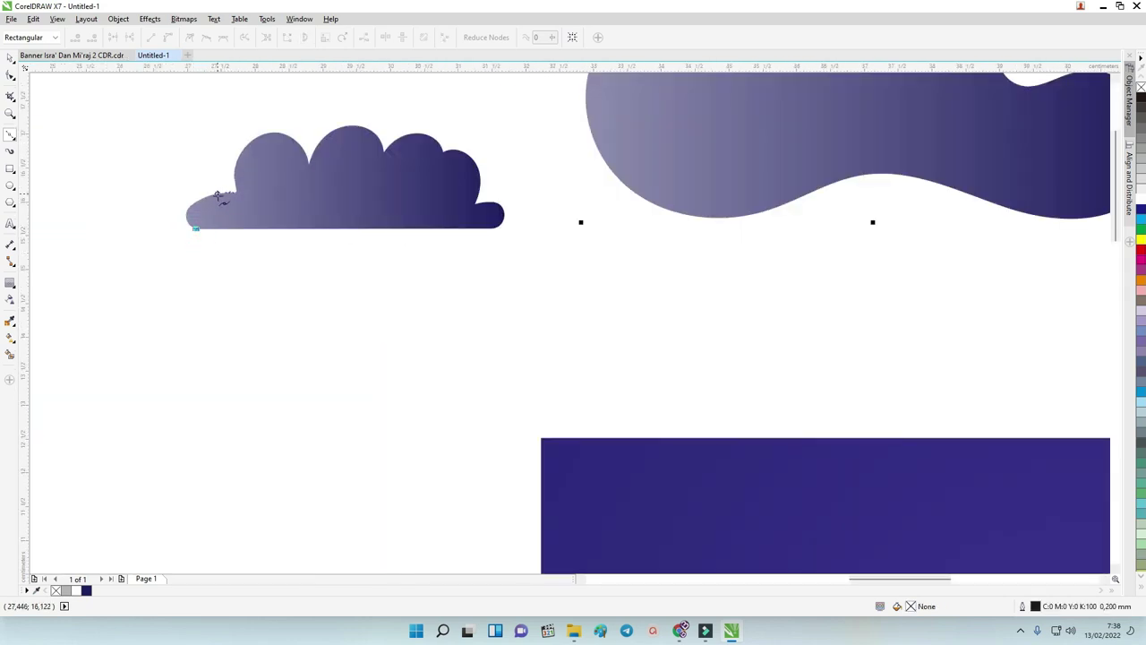
{"action": "left_click_drag", "start_coordinate": [219, 193], "coordinate": [267, 183]}
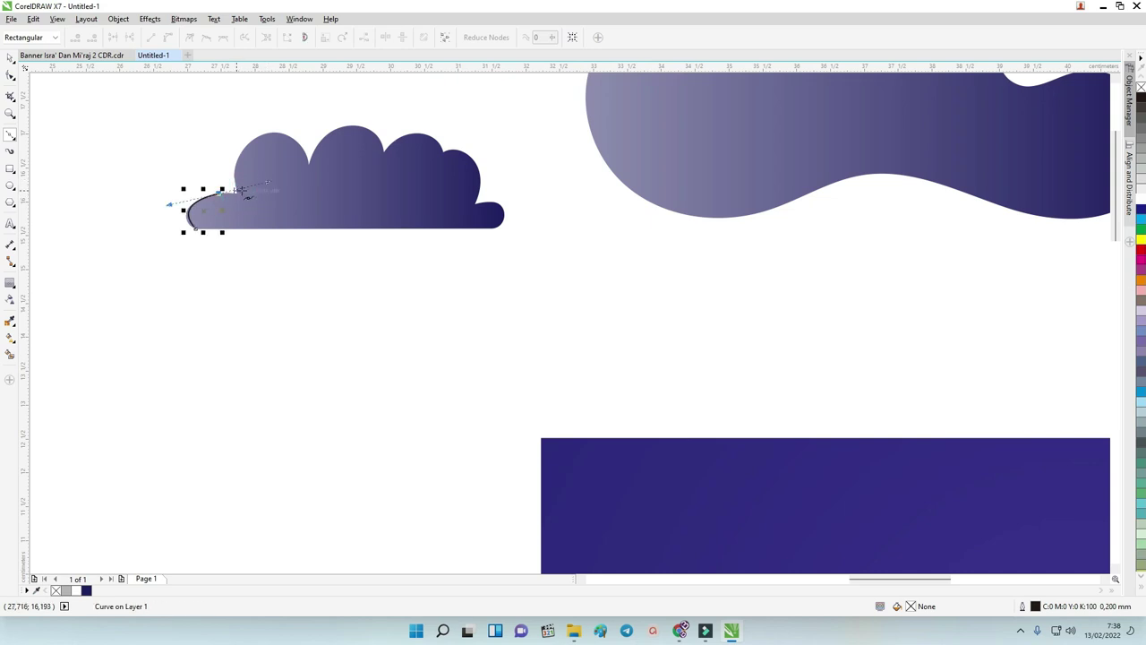
{"action": "scroll", "coordinate": [240, 191], "scroll_direction": "up", "scroll_amount": 2}
{"action": "left_click_drag", "start_coordinate": [235, 196], "coordinate": [249, 184]}
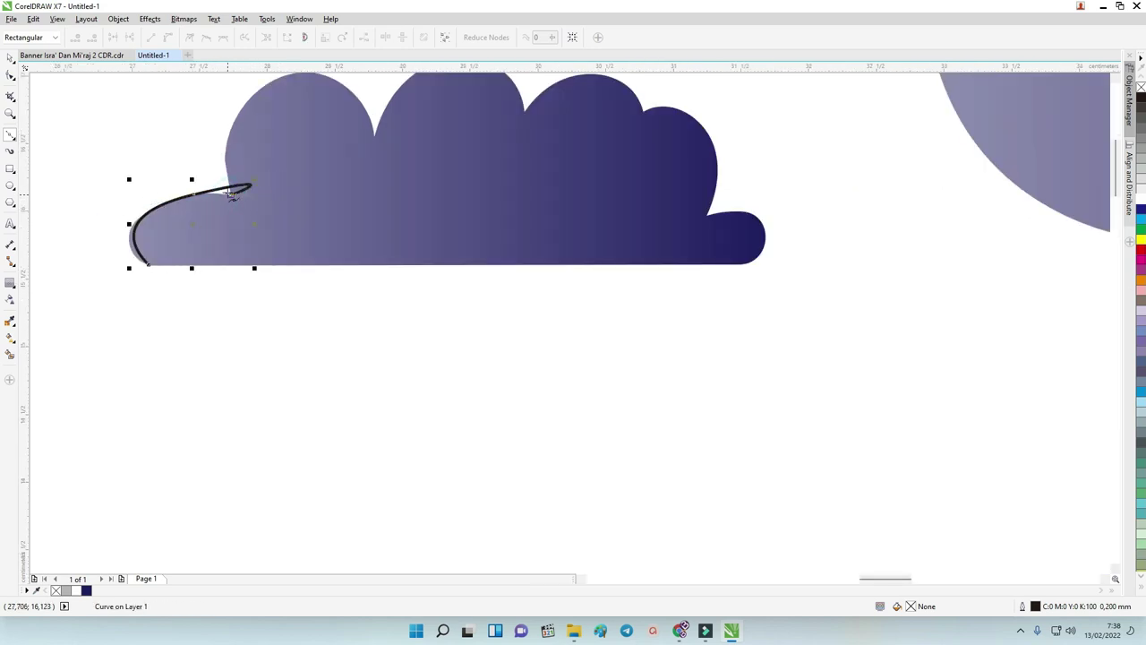
Step: Trace the remaining lobes of the flat-bottomed cloud with curved segments and close the outline along its flat base
{"action": "scroll", "coordinate": [235, 196], "scroll_direction": "up", "scroll_amount": 2}
{"action": "left_click_drag", "start_coordinate": [260, 135], "coordinate": [290, 119]}
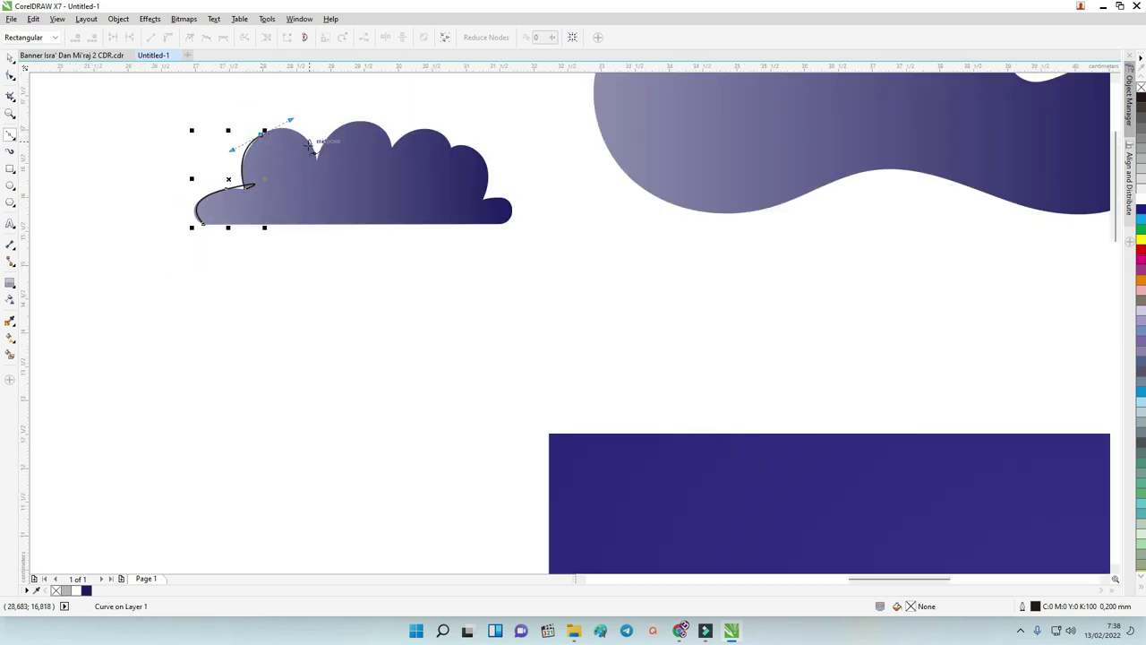
{"action": "left_click_drag", "start_coordinate": [314, 162], "coordinate": [319, 185]}
{"action": "mouse_move", "coordinate": [389, 143]}
{"action": "left_mouse_down"}
{"action": "mouse_move", "coordinate": [384, 89]}
{"action": "mouse_move", "coordinate": [336, 130]}
{"action": "mouse_move", "coordinate": [409, 123]}
{"action": "mouse_move", "coordinate": [414, 150]}
{"action": "left_mouse_up"}
{"action": "scroll", "coordinate": [365, 123], "scroll_direction": "up", "scroll_amount": 3}
{"action": "scroll", "coordinate": [376, 130], "scroll_direction": "down", "scroll_amount": 3}
{"action": "mouse_move", "coordinate": [469, 120]}
{"action": "left_mouse_down"}
{"action": "mouse_move", "coordinate": [501, 172]}
{"action": "mouse_move", "coordinate": [463, 205]}
{"action": "mouse_move", "coordinate": [469, 225]}
{"action": "mouse_move", "coordinate": [480, 223]}
{"action": "left_mouse_up"}
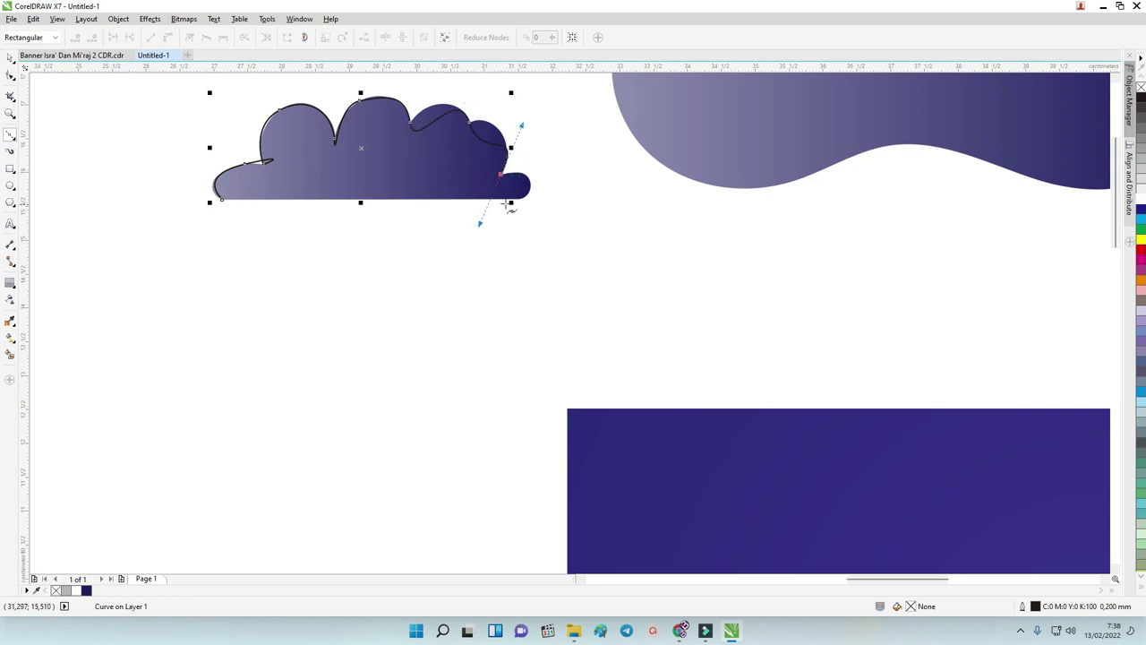
{"action": "left_click_drag", "start_coordinate": [533, 186], "coordinate": [529, 200]}
{"action": "left_click", "coordinate": [224, 196]}
Step: Make the outline's first notch node a cusp and shorten the overshooting handle so the curve ends at the notch
{"action": "scroll", "coordinate": [238, 143], "scroll_direction": "up", "scroll_amount": 2}
{"action": "left_click", "coordinate": [11, 75]}
{"action": "left_click", "coordinate": [286, 186]}
{"action": "scroll", "coordinate": [253, 139], "scroll_direction": "up", "scroll_amount": 2}
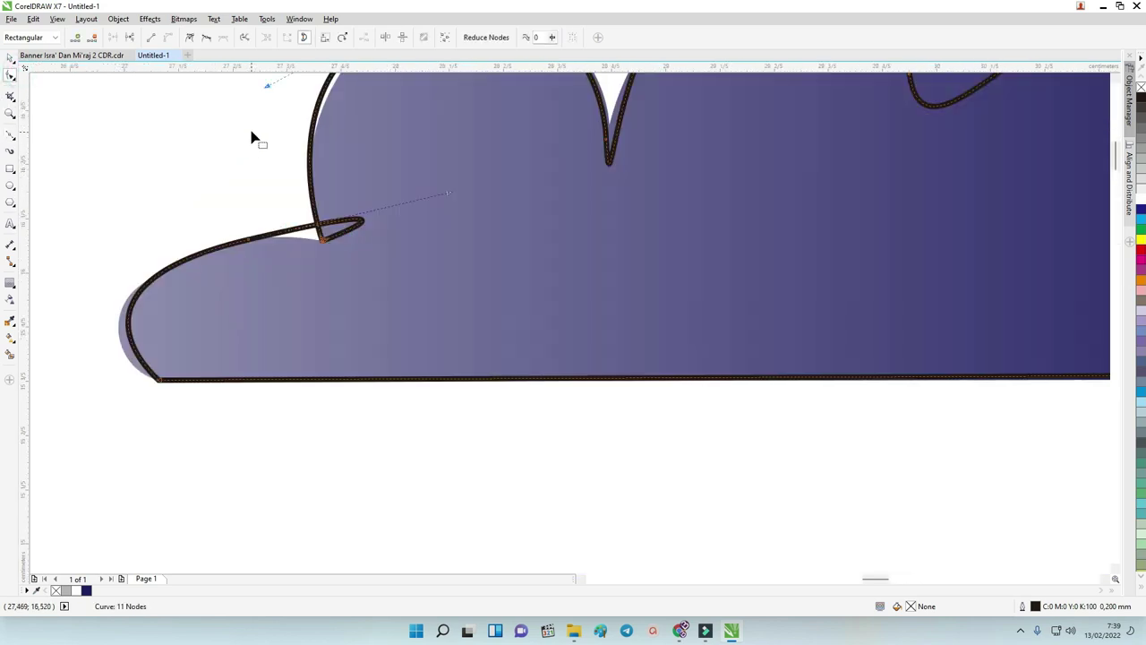
{"action": "left_click", "coordinate": [191, 38]}
{"action": "left_click", "coordinate": [448, 193]}
{"action": "left_click", "coordinate": [324, 240]}
{"action": "left_click_drag", "start_coordinate": [448, 199], "coordinate": [208, 254]}
{"action": "key", "text": "ctrl+z"}
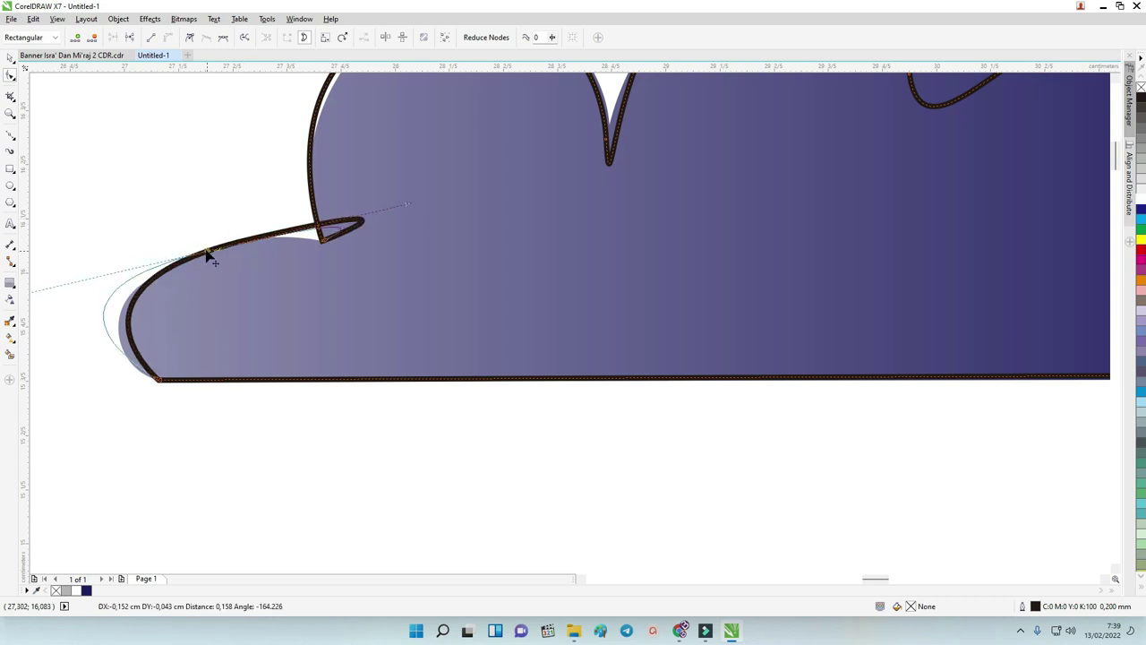
{"action": "left_click_drag", "start_coordinate": [407, 211], "coordinate": [331, 228]}
Step: Refine the curve handles around the low left lobe so the outline follows the reference cloud's edge
{"action": "scroll", "coordinate": [150, 292], "scroll_direction": "down", "scroll_amount": 2}
{"action": "left_click_drag", "start_coordinate": [106, 283], "coordinate": [127, 291]}
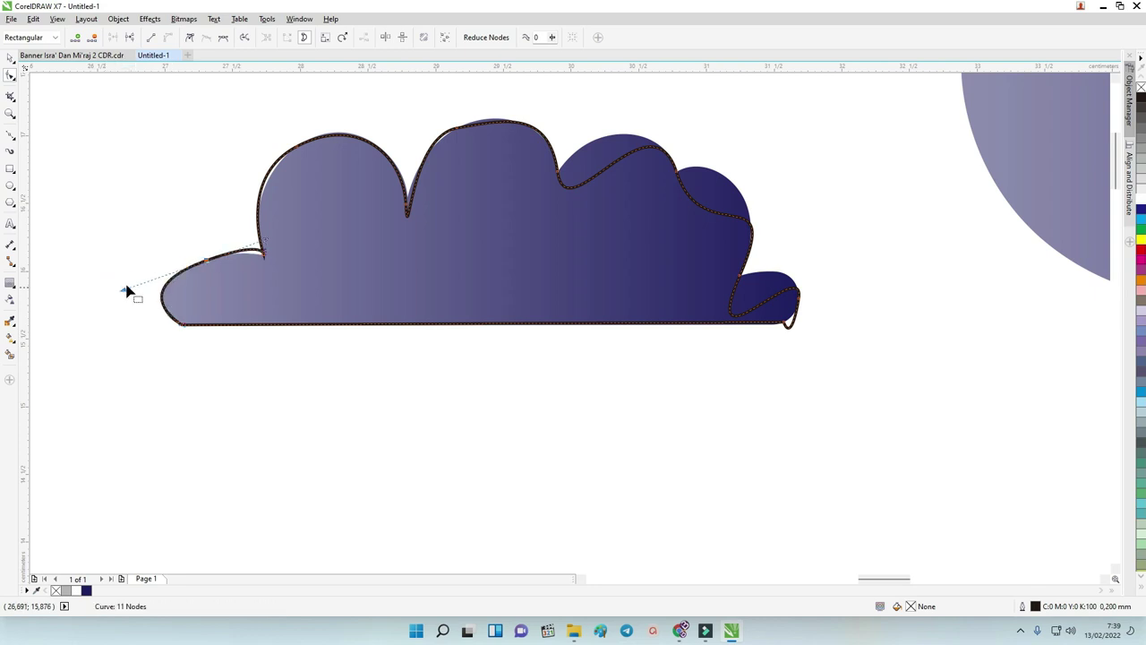
{"action": "scroll", "coordinate": [267, 259], "scroll_direction": "up", "scroll_amount": 3}
{"action": "left_click_drag", "start_coordinate": [262, 211], "coordinate": [205, 246]}
{"action": "scroll", "coordinate": [205, 245], "scroll_direction": "down", "scroll_amount": 3}
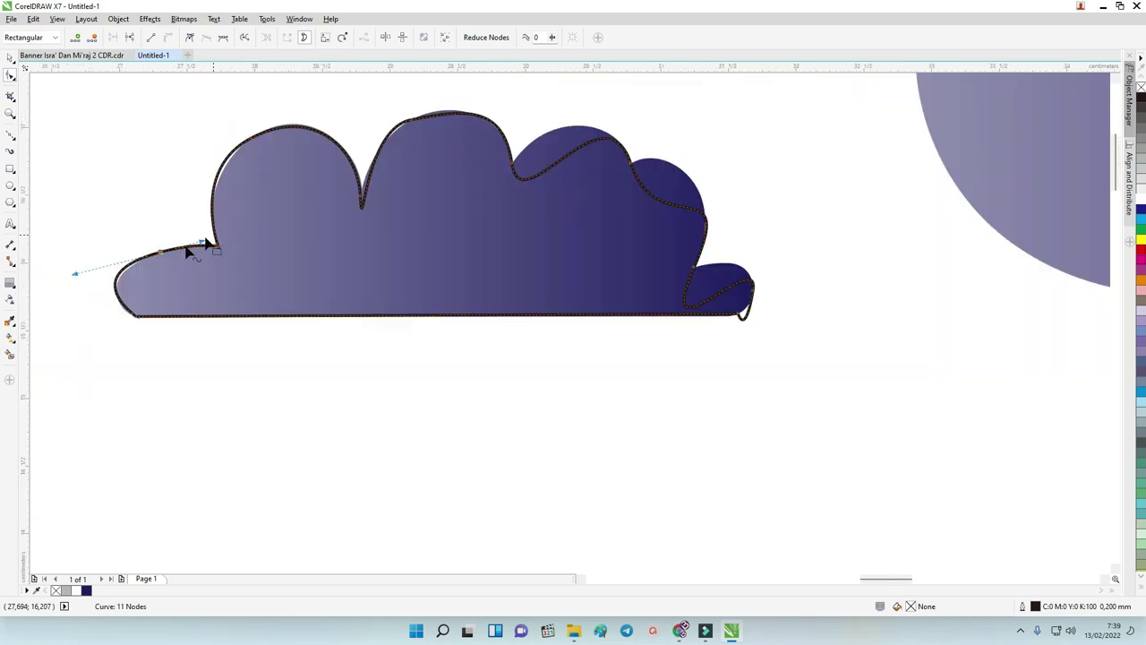
{"action": "left_click", "coordinate": [161, 253]}
{"action": "left_click", "coordinate": [191, 38]}
{"action": "left_click_drag", "start_coordinate": [76, 276], "coordinate": [83, 273]}
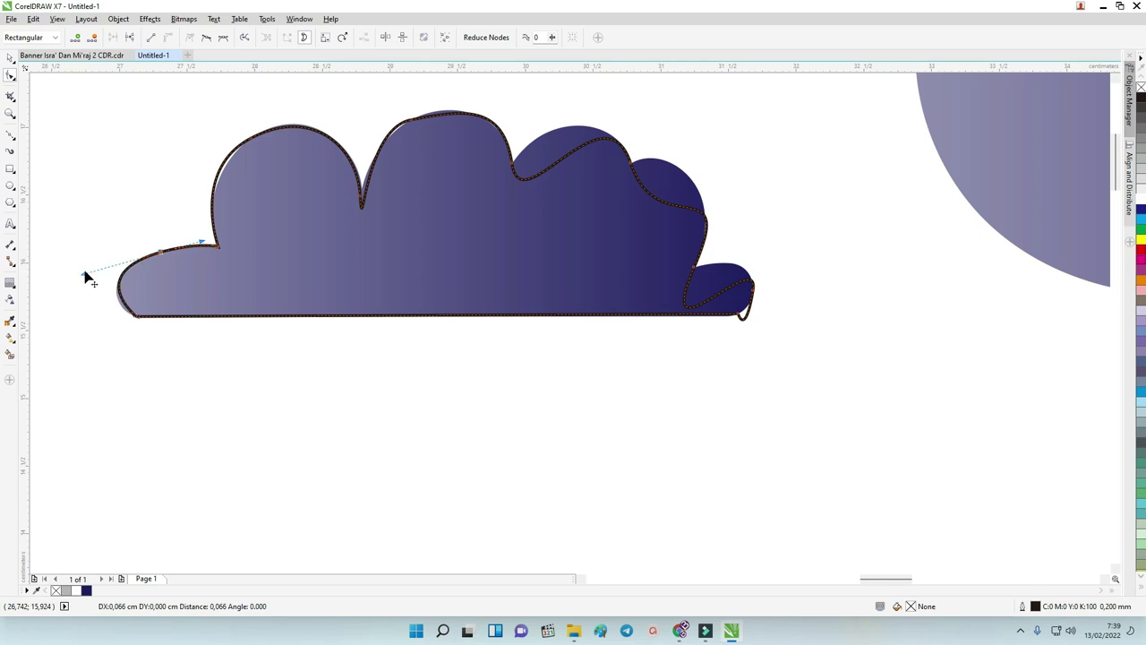
Step: Fit the outline to the first two large bumps, turning the notch between them into a cusp node
{"action": "left_click_drag", "start_coordinate": [253, 141], "coordinate": [257, 134]}
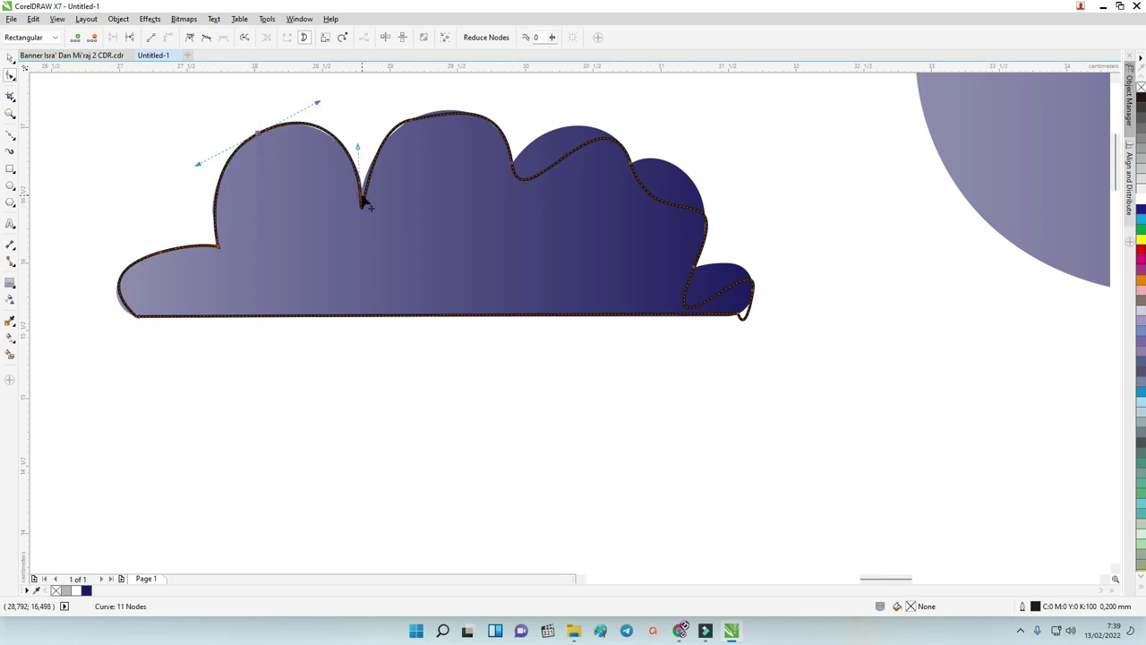
{"action": "left_click_drag", "start_coordinate": [360, 201], "coordinate": [359, 148]}
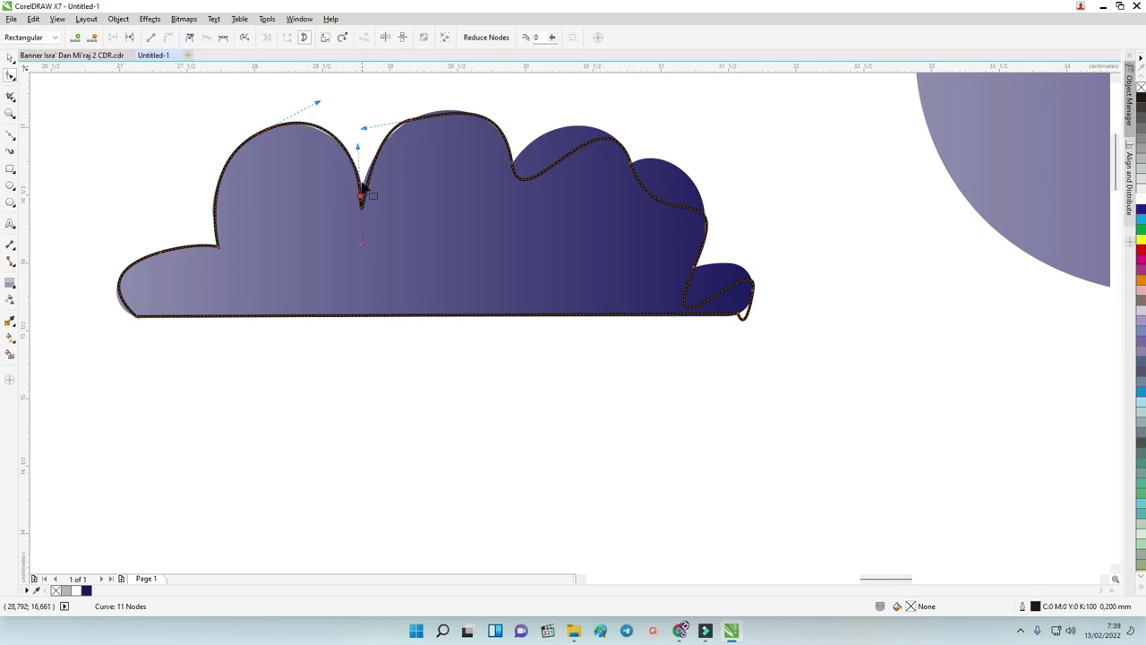
{"action": "left_click", "coordinate": [190, 40]}
{"action": "left_click_drag", "start_coordinate": [363, 249], "coordinate": [363, 195]}
{"action": "left_click_drag", "start_coordinate": [408, 127], "coordinate": [427, 116]}
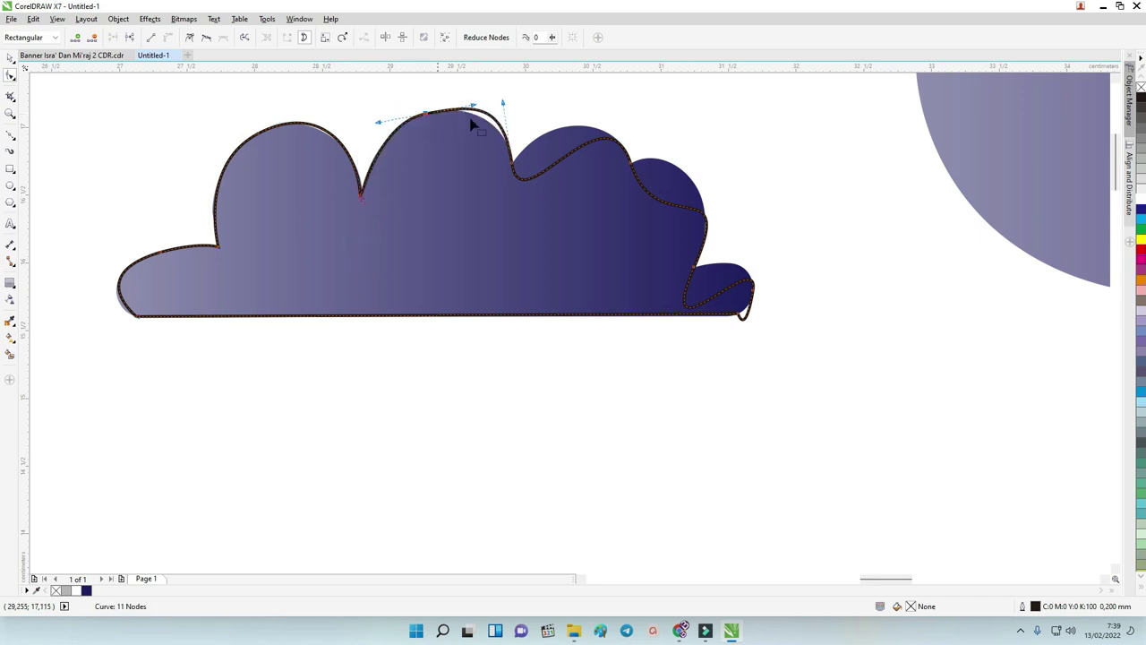
{"action": "left_click_drag", "start_coordinate": [506, 108], "coordinate": [505, 105]}
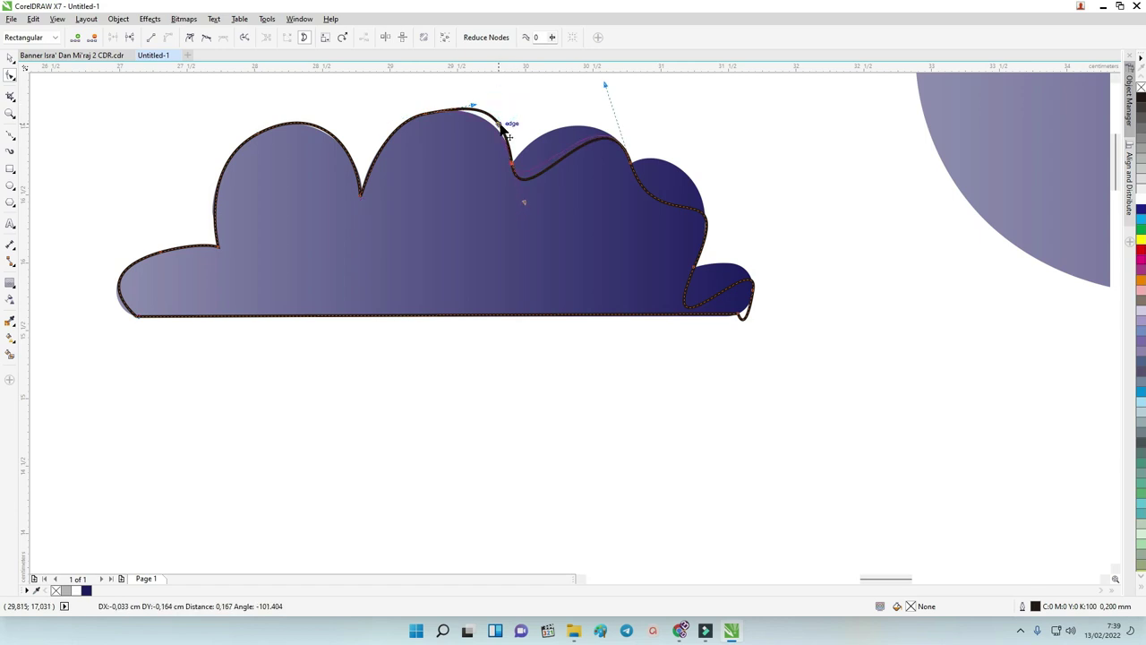
Step: Convert the next two notch nodes to cusps and bend the curves to match the third and fourth bumps
{"action": "left_click", "coordinate": [513, 168]}
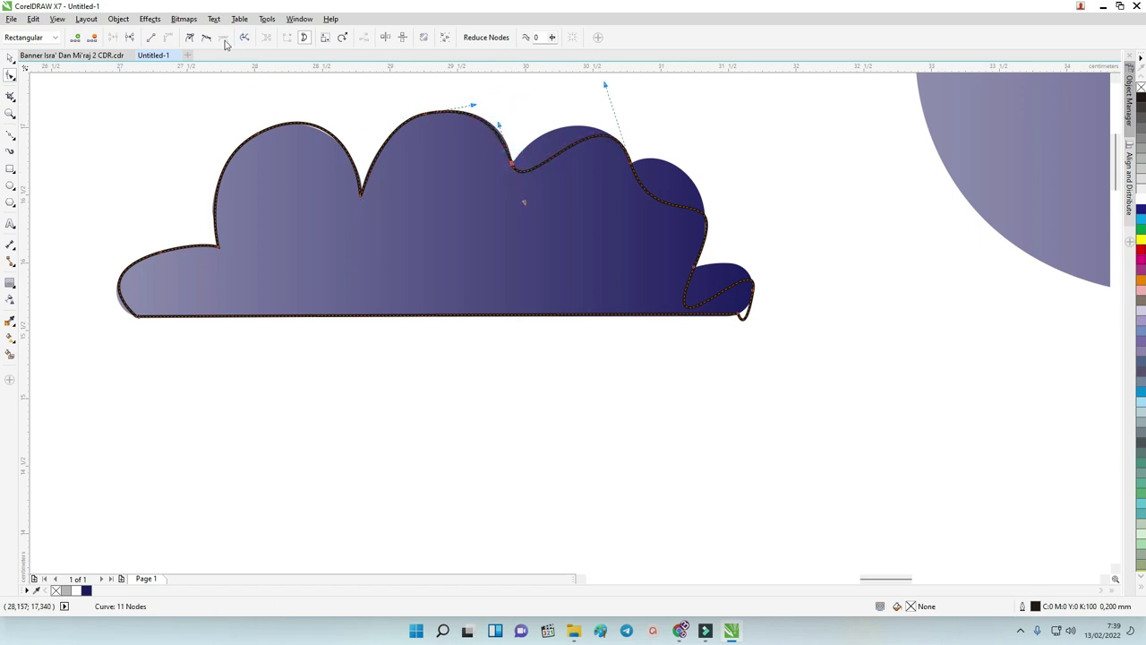
{"action": "left_click", "coordinate": [189, 37]}
{"action": "left_click_drag", "start_coordinate": [525, 208], "coordinate": [526, 137]}
{"action": "mouse_move", "coordinate": [606, 89]}
{"action": "left_mouse_down"}
{"action": "mouse_move", "coordinate": [606, 107]}
{"action": "mouse_move", "coordinate": [604, 97]}
{"action": "left_mouse_up"}
{"action": "left_click", "coordinate": [634, 165]}
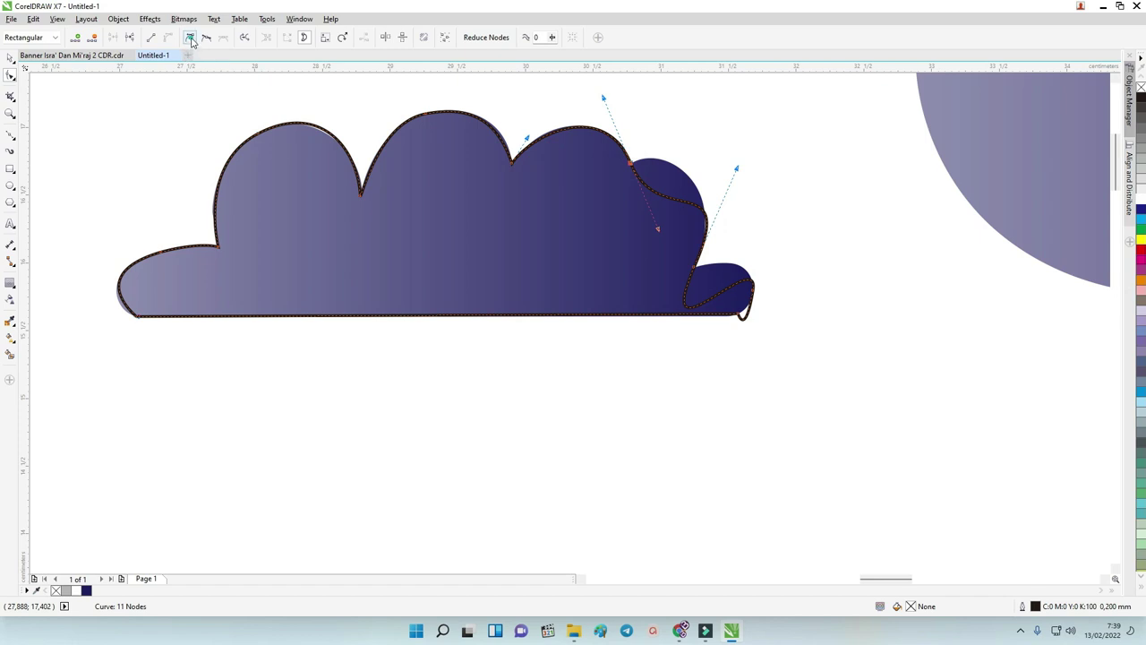
{"action": "left_click_drag", "start_coordinate": [659, 233], "coordinate": [650, 146]}
Step: Make the last notch node a cusp and round the outline around the small right lobe down to the base
{"action": "left_click", "coordinate": [737, 171]}
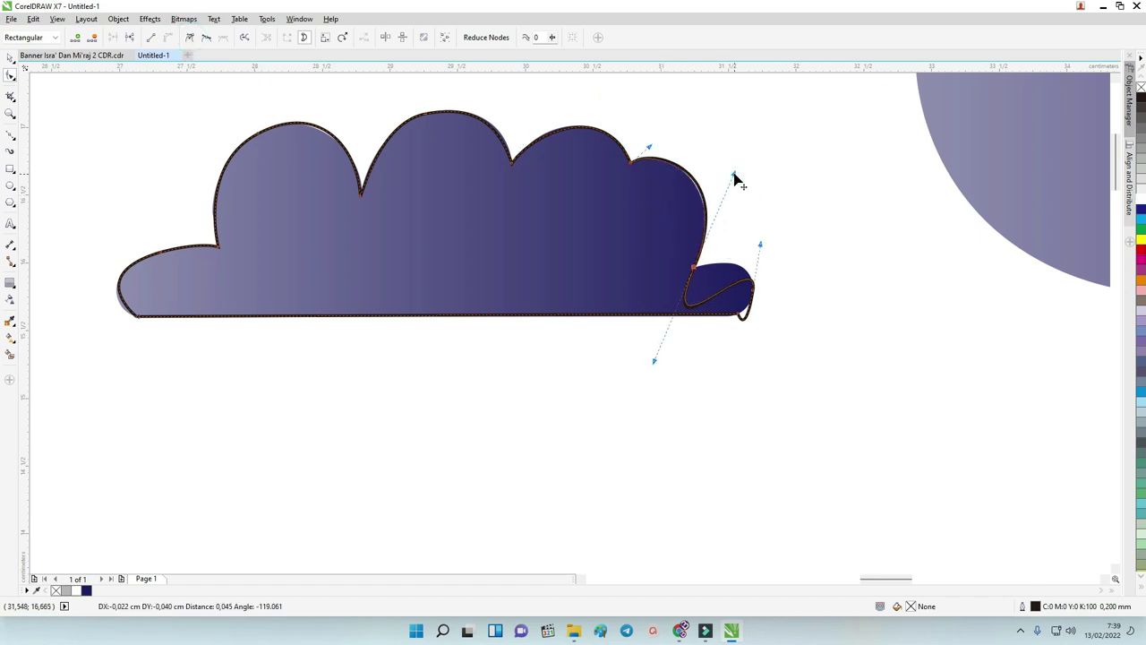
{"action": "left_click", "coordinate": [192, 37]}
{"action": "left_click_drag", "start_coordinate": [654, 362], "coordinate": [757, 263]}
{"action": "left_click", "coordinate": [742, 315]}
{"action": "scroll", "coordinate": [743, 318], "scroll_direction": "up", "scroll_amount": 2}
{"action": "left_click_drag", "start_coordinate": [732, 310], "coordinate": [782, 274]}
{"action": "scroll", "coordinate": [632, 278], "scroll_direction": "down", "scroll_amount": 5}
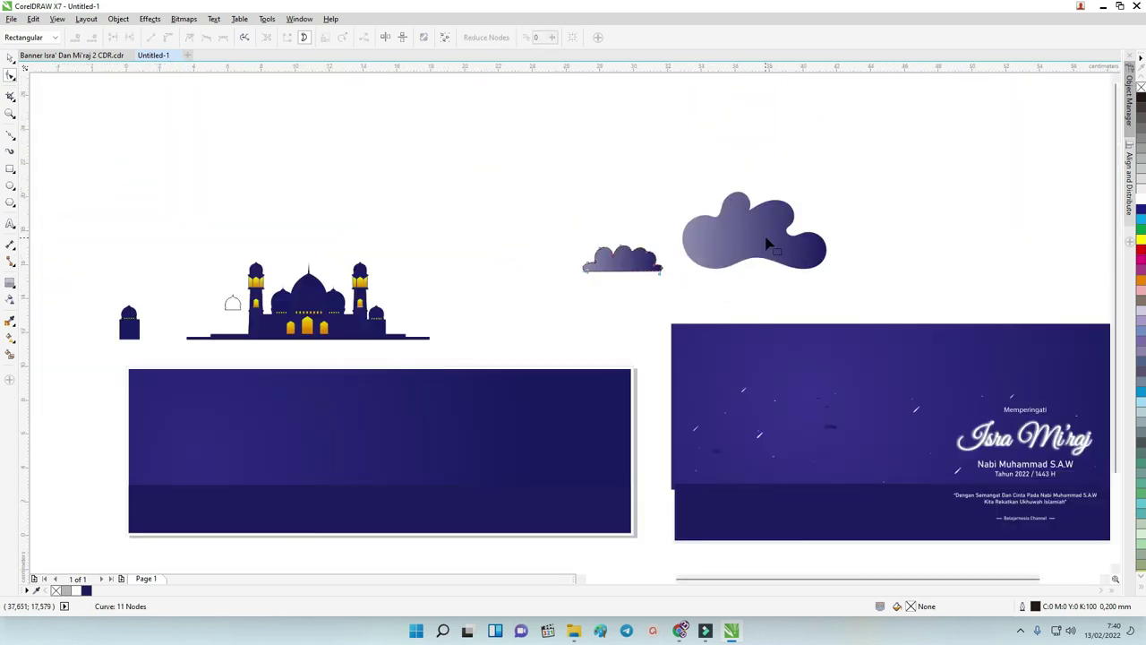
Step: Shift the larger gradient cloud slightly closer to the traced flat-bottomed cloud
{"action": "left_click", "coordinate": [767, 244]}
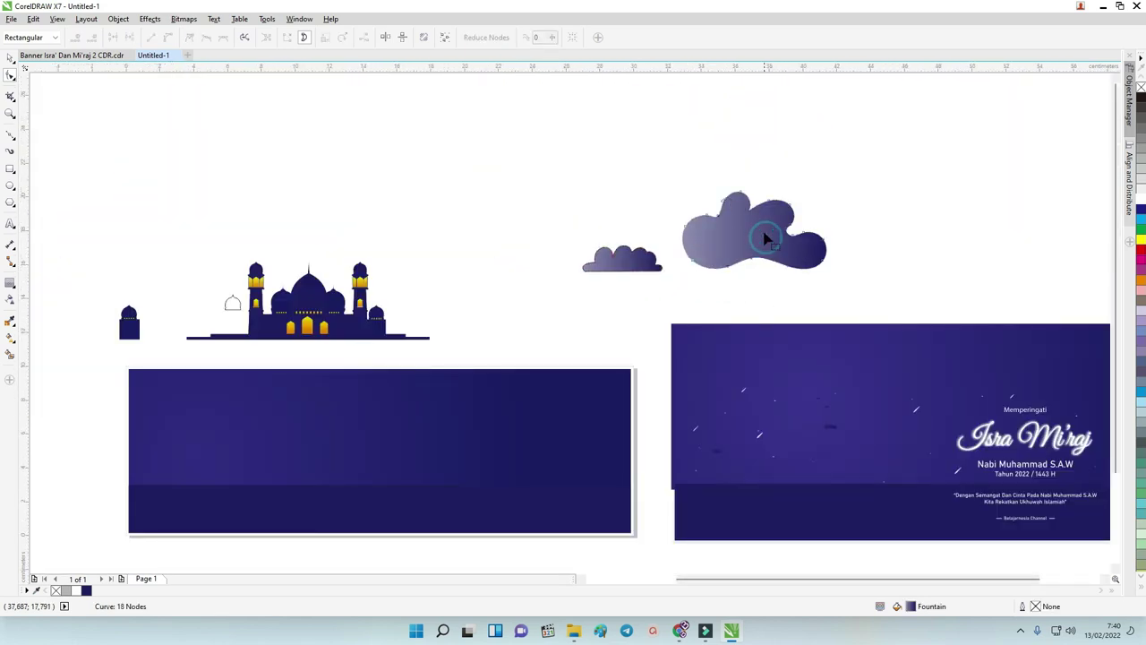
{"action": "scroll", "coordinate": [767, 242], "scroll_direction": "up", "scroll_amount": 2}
{"action": "left_click", "coordinate": [10, 57]}
{"action": "left_click_drag", "start_coordinate": [745, 251], "coordinate": [730, 260]}
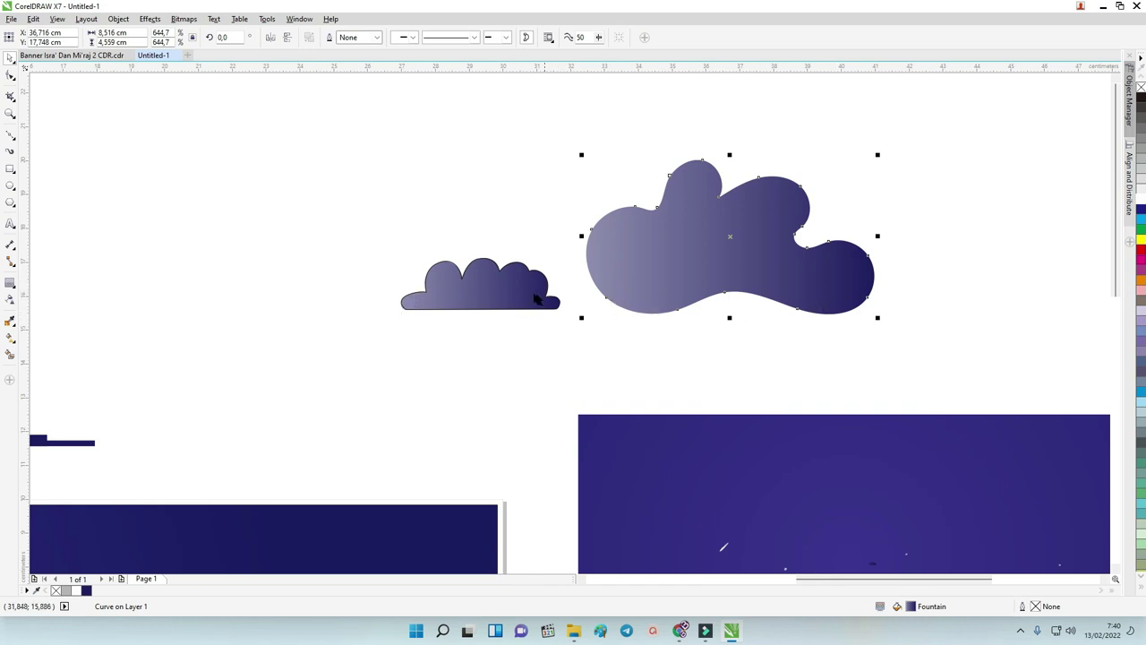
{"action": "left_click_drag", "start_coordinate": [533, 295], "coordinate": [426, 315]}
{"action": "key", "text": "Escape"}
{"action": "left_click", "coordinate": [504, 187]}
{"action": "left_click_drag", "start_coordinate": [636, 305], "coordinate": [630, 305]}
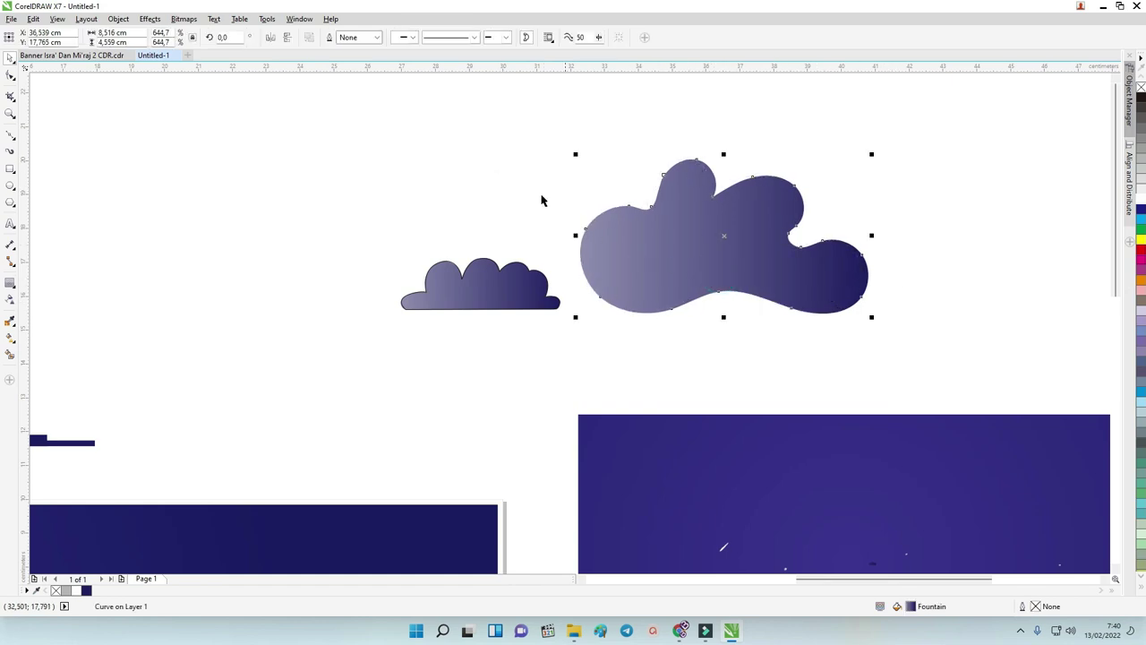
Step: Examine the shape of the small stars and streaks in the night sky of the reference banner
{"action": "scroll", "coordinate": [541, 200], "scroll_direction": "down", "scroll_amount": 2}
{"action": "left_click", "coordinate": [610, 226]}
{"action": "scroll", "coordinate": [659, 238], "scroll_direction": "down", "scroll_amount": 2}
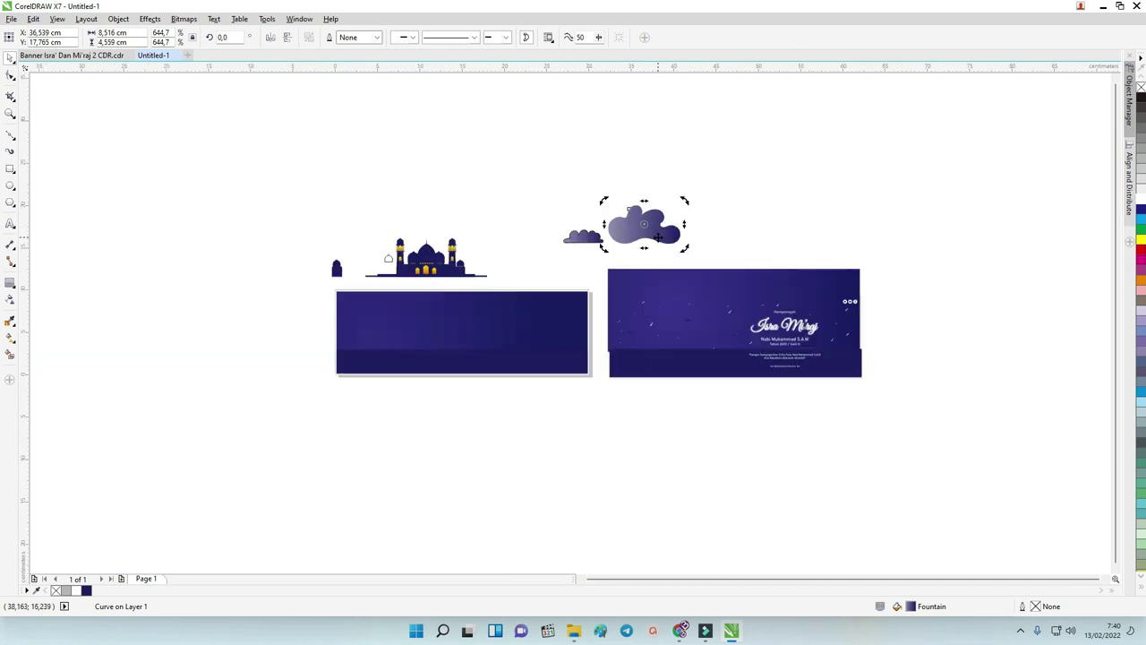
{"action": "left_click", "coordinate": [457, 325]}
{"action": "left_click", "coordinate": [724, 248]}
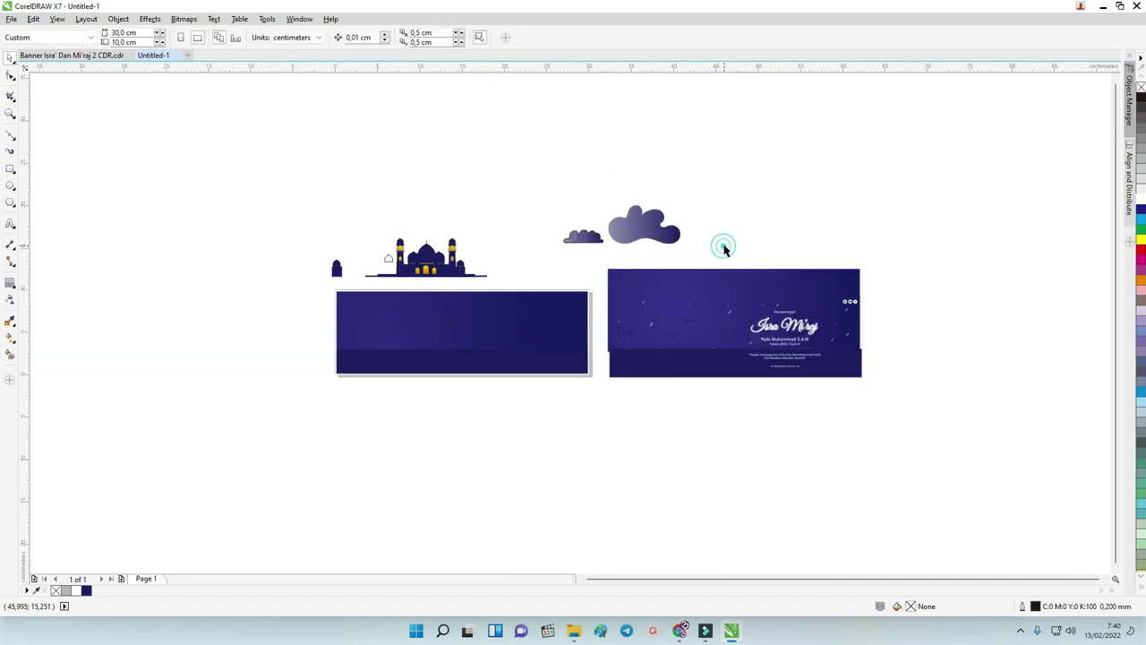
{"action": "scroll", "coordinate": [632, 279], "scroll_direction": "up", "scroll_amount": 6}
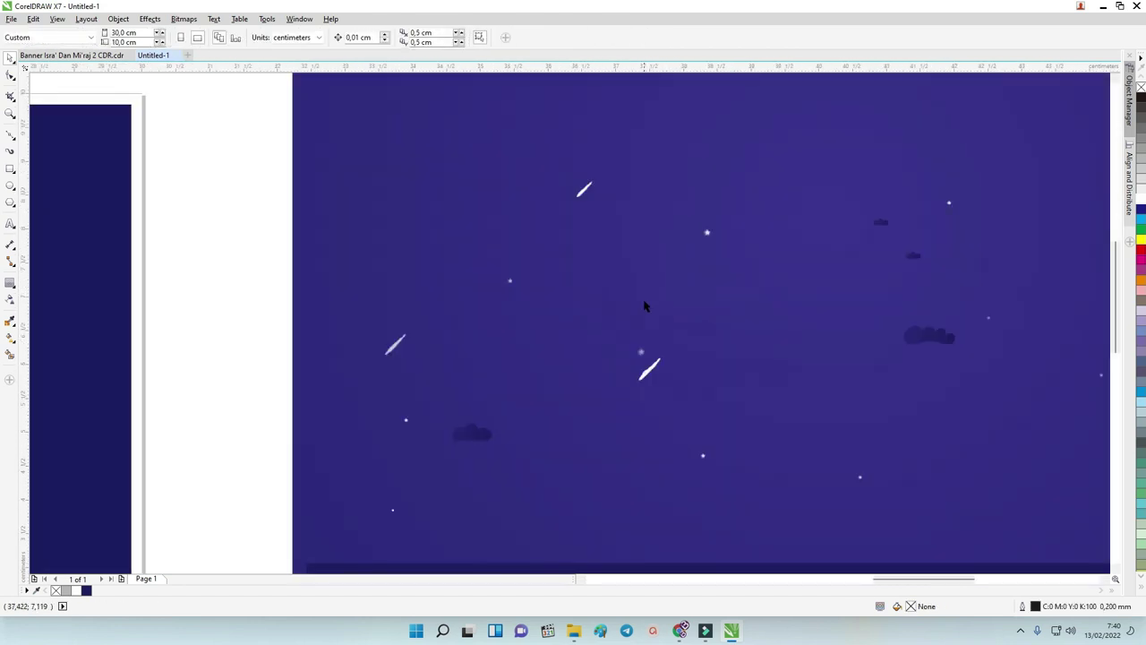
{"action": "left_click", "coordinate": [652, 368]}
{"action": "scroll", "coordinate": [652, 363], "scroll_direction": "up", "scroll_amount": 3}
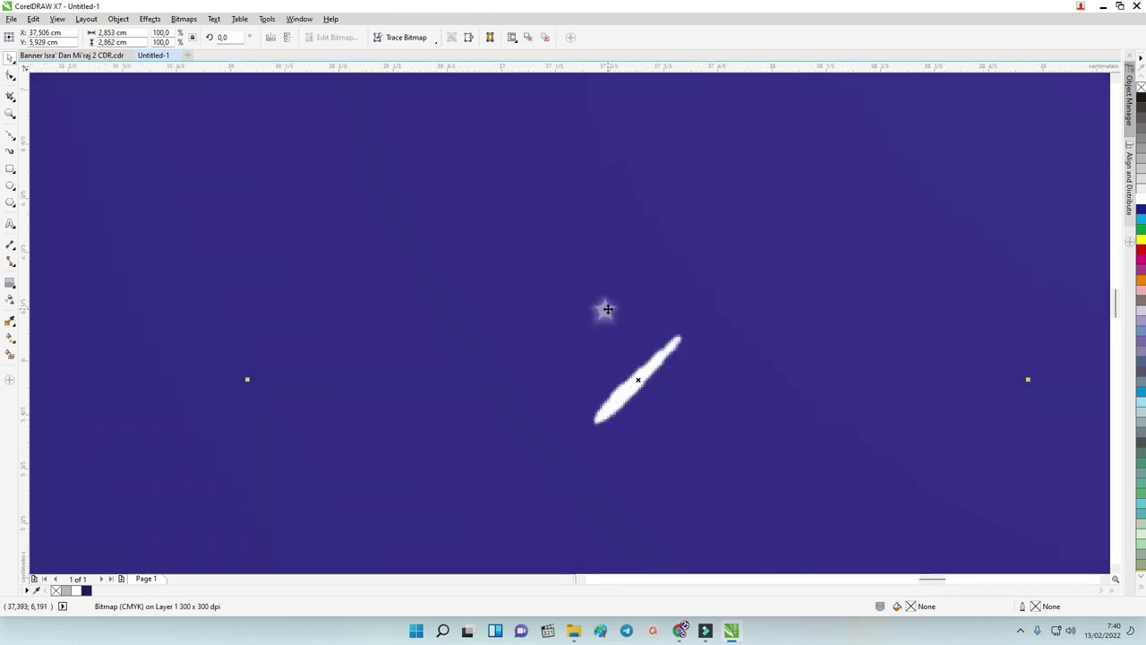
{"action": "scroll", "coordinate": [607, 309], "scroll_direction": "up", "scroll_amount": 3}
{"action": "scroll", "coordinate": [607, 309], "scroll_direction": "down", "scroll_amount": 9}
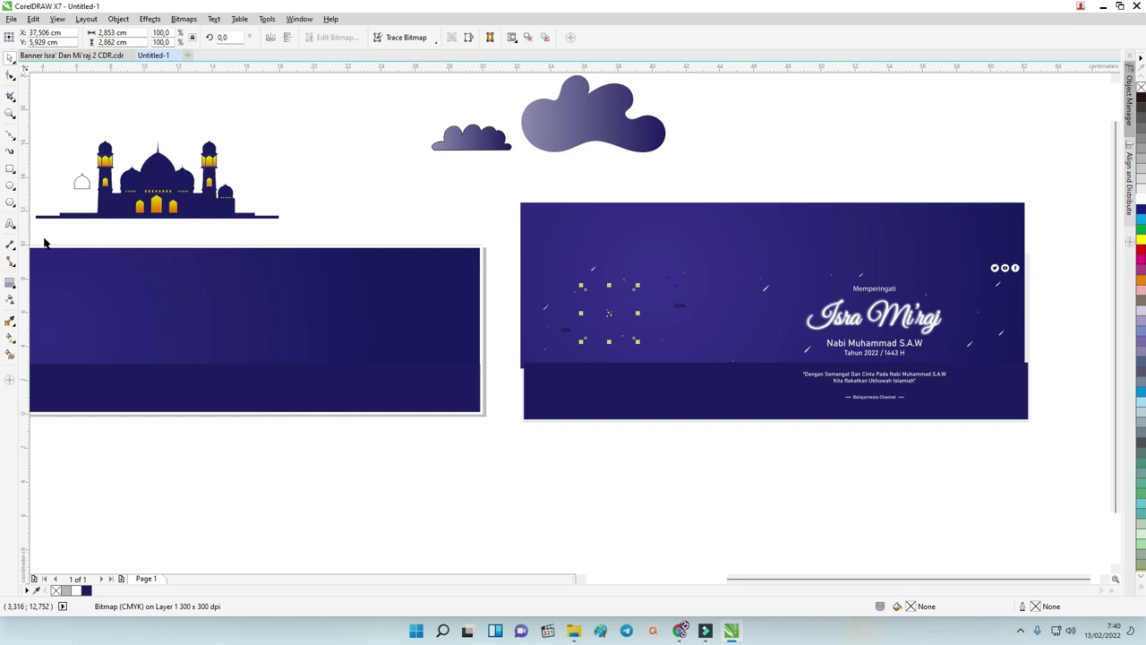
Step: Draw a five-pointed star about 1.54 x 1.47 cm in the blank area above the reference banner
{"action": "left_click", "coordinate": [11, 204]}
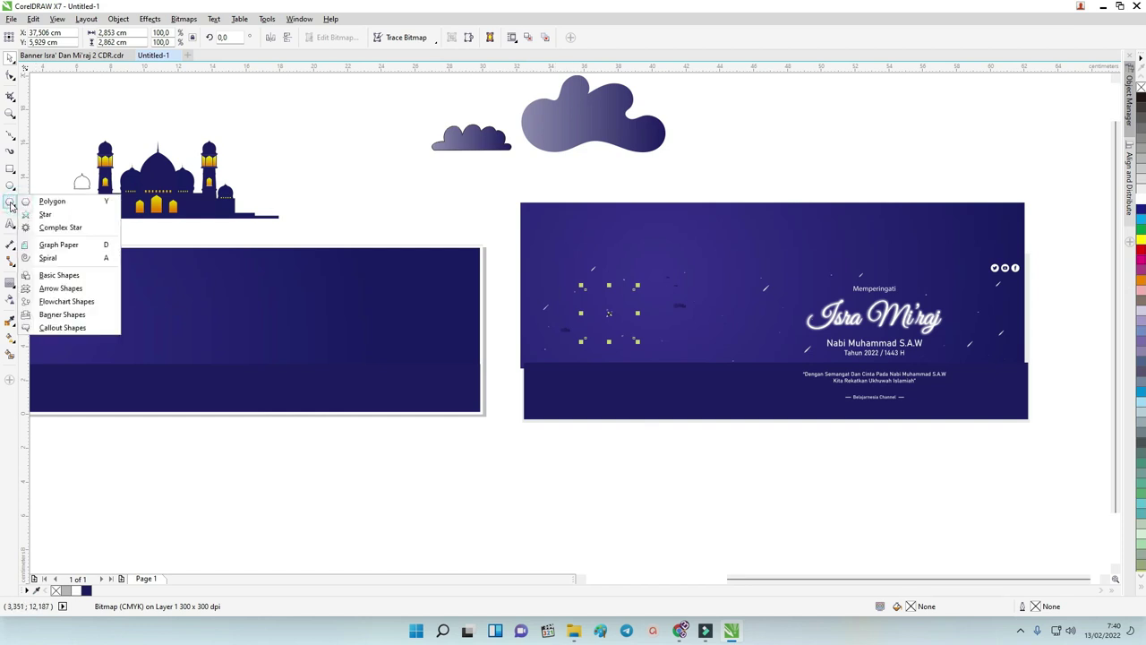
{"action": "left_click", "coordinate": [39, 216]}
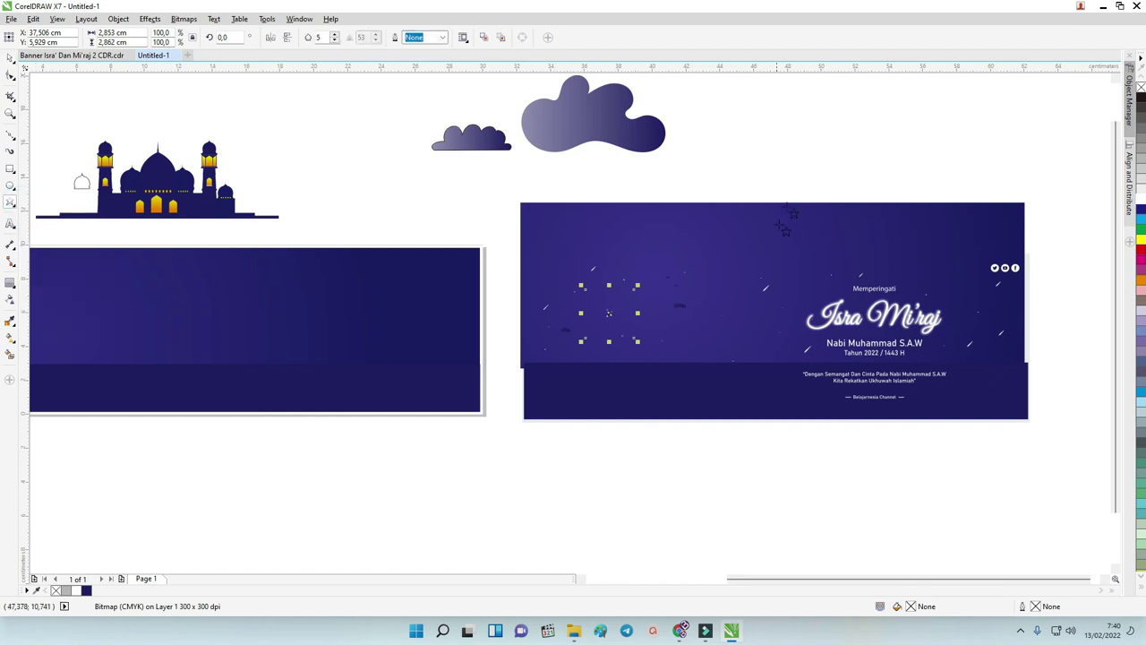
{"action": "left_click_drag", "start_coordinate": [790, 137], "coordinate": [816, 162]}
{"action": "scroll", "coordinate": [808, 152], "scroll_direction": "up", "scroll_amount": 5}
{"action": "scroll", "coordinate": [817, 159], "scroll_direction": "down", "scroll_amount": 4}
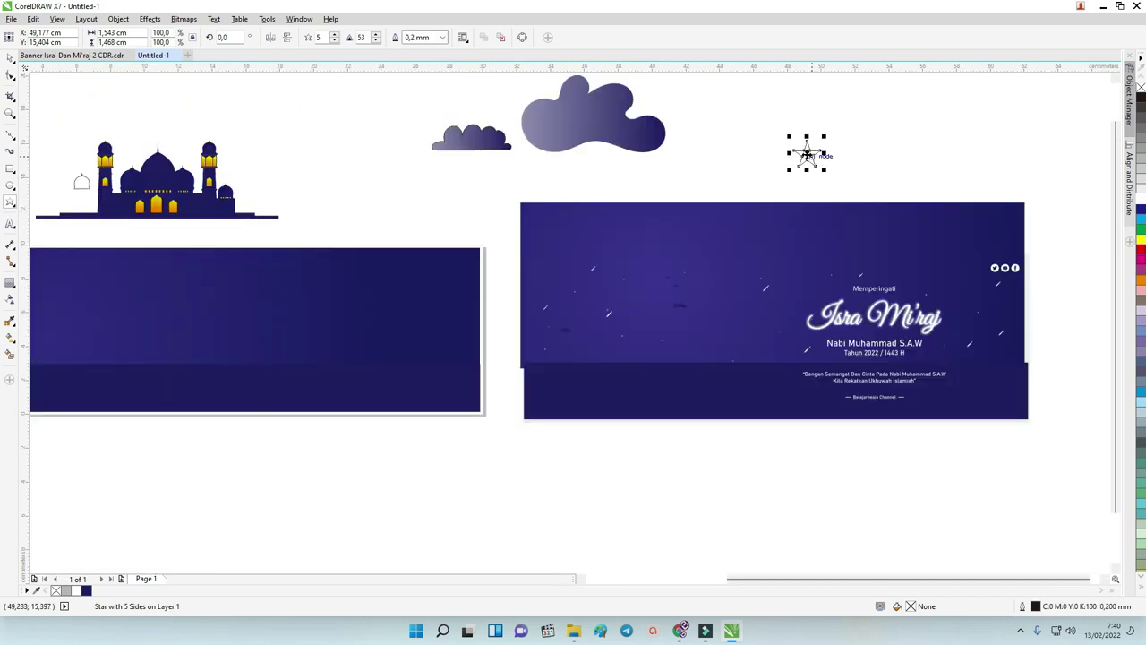
Step: Move the star onto the right part of the new banner's background
{"action": "left_click", "coordinate": [10, 57]}
{"action": "left_click_drag", "start_coordinate": [817, 159], "coordinate": [398, 292]}
{"action": "scroll", "coordinate": [399, 293], "scroll_direction": "up", "scroll_amount": 3}
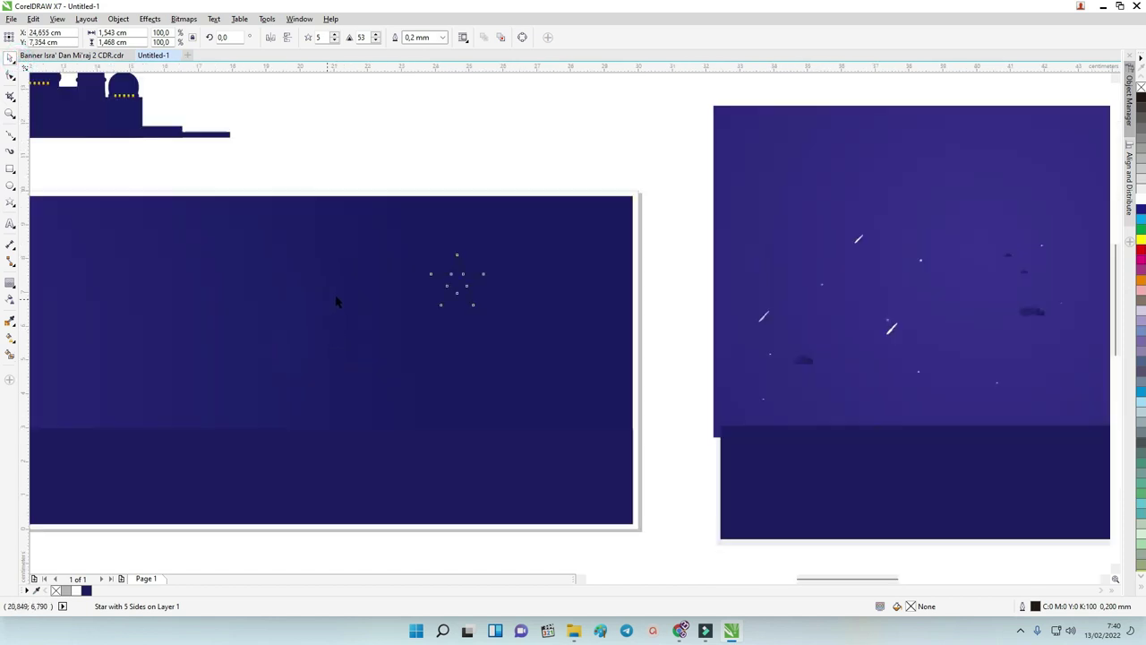
Step: Make the star fuller and blunter by moving its inner nodes outward with the Shape tool
{"action": "left_click", "coordinate": [10, 76]}
{"action": "left_click_drag", "start_coordinate": [606, 253], "coordinate": [610, 238]}
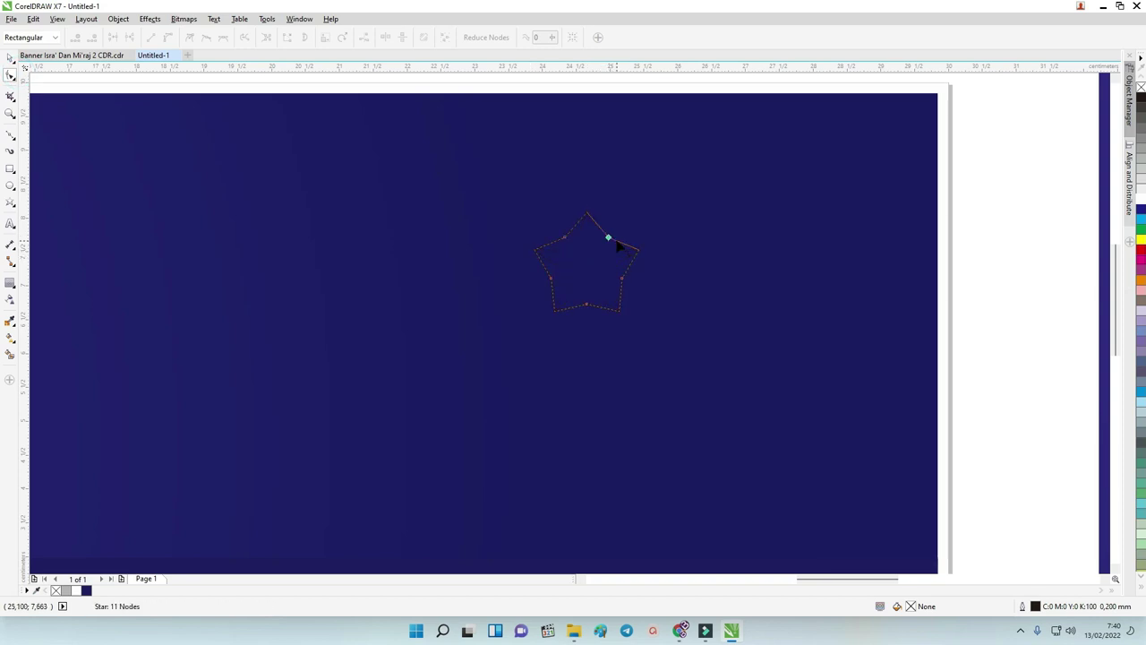
{"action": "left_click", "coordinate": [611, 237]}
{"action": "left_click_drag", "start_coordinate": [609, 239], "coordinate": [602, 243]}
Step: Fill the star with white, set its sharpness to 22 and remove its outline
{"action": "left_click_drag", "start_coordinate": [1140, 197], "coordinate": [582, 284]}
{"action": "left_click_drag", "start_coordinate": [602, 244], "coordinate": [607, 237]}
{"action": "right_click", "coordinate": [1141, 86]}
{"action": "left_click", "coordinate": [10, 58]}
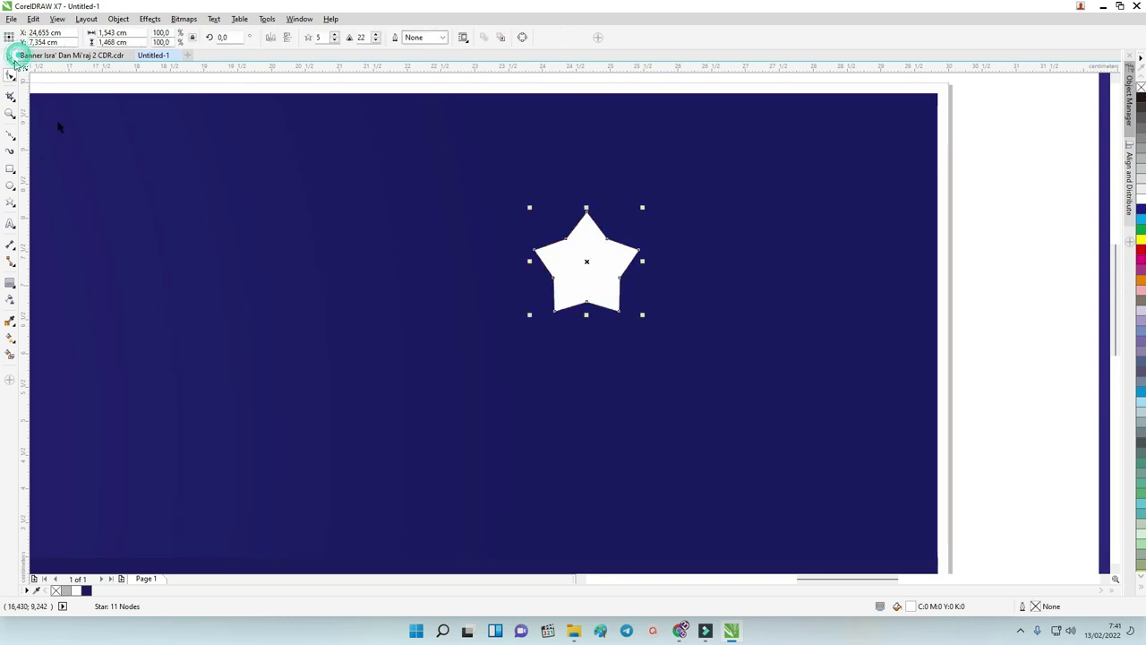
Step: Enlarge the white star about its centre to 127%
{"action": "left_click", "coordinate": [964, 289]}
{"action": "scroll", "coordinate": [964, 289], "scroll_direction": "down", "scroll_amount": 2}
{"action": "left_click_drag", "start_coordinate": [888, 577], "coordinate": [904, 578]}
{"action": "scroll", "coordinate": [916, 274], "scroll_direction": "up", "scroll_amount": 2}
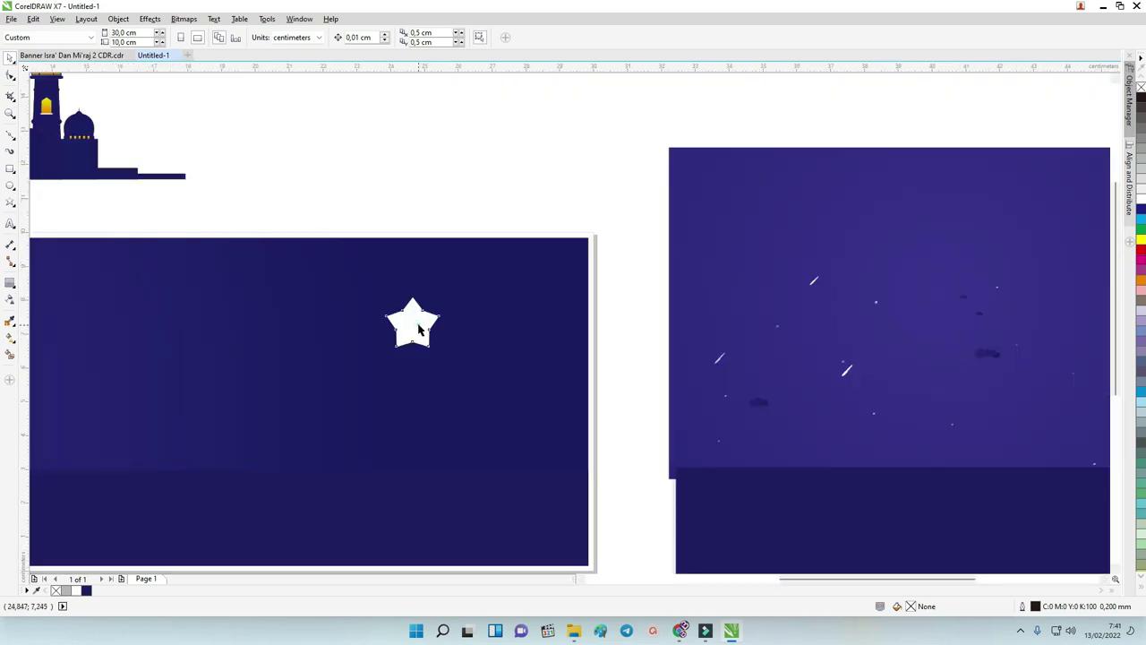
{"action": "left_click", "coordinate": [418, 329]}
{"action": "scroll", "coordinate": [419, 330], "scroll_direction": "up", "scroll_amount": 2}
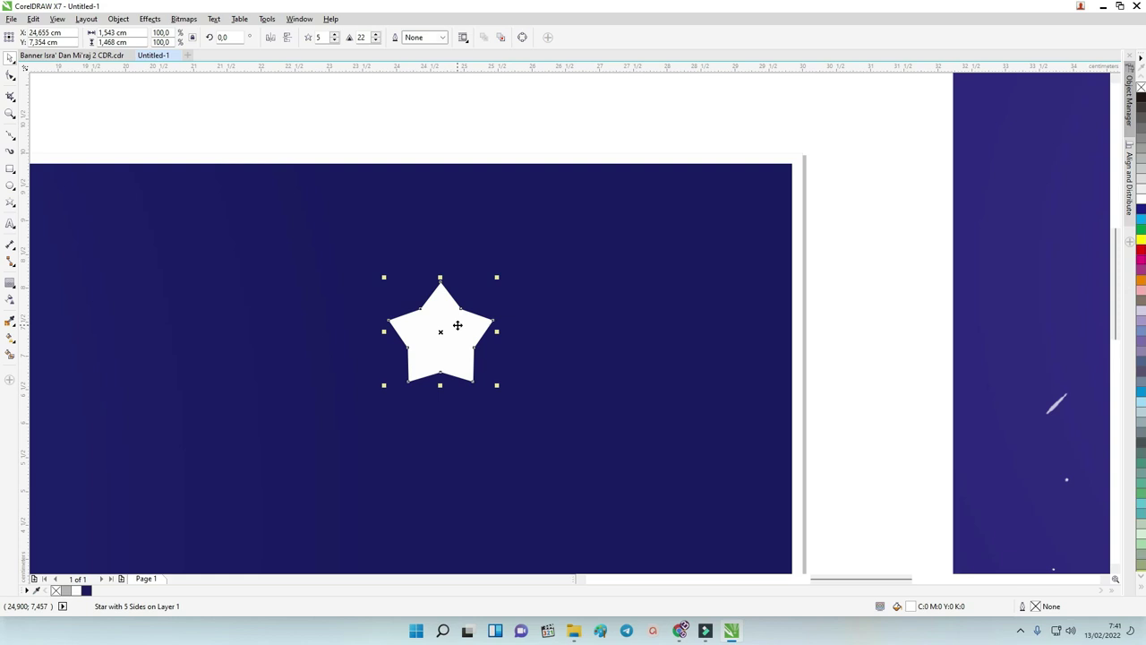
{"action": "mouse_move", "coordinate": [469, 327]}
{"action": "left_mouse_down"}
{"action": "mouse_move", "coordinate": [409, 330]}
{"action": "mouse_move", "coordinate": [469, 327]}
{"action": "left_mouse_up"}
{"action": "left_click_drag", "start_coordinate": [496, 280], "coordinate": [511, 264]}
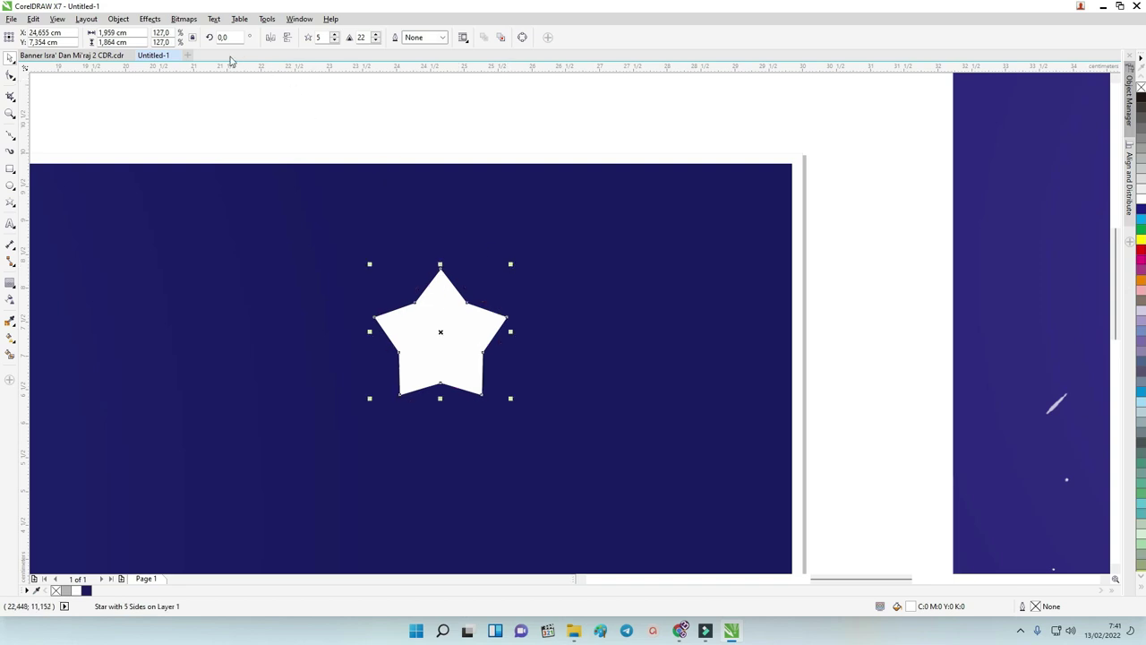
Step: Convert the star to a 300 dpi CMYK bitmap with anti-aliasing and a transparent background
{"action": "left_click", "coordinate": [185, 19]}
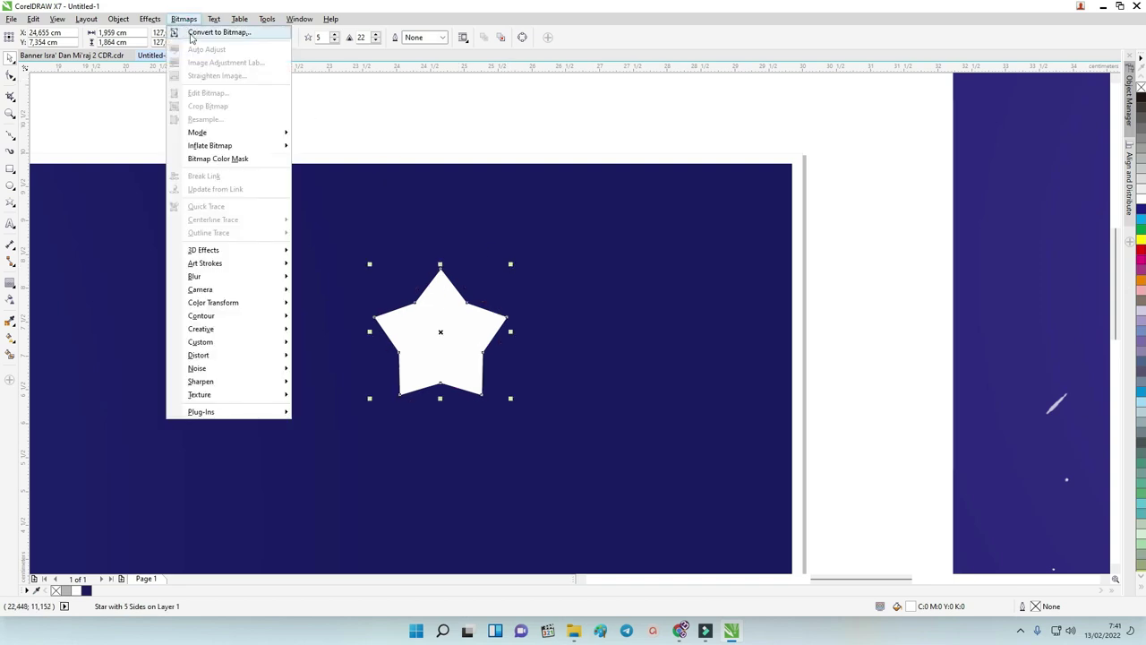
{"action": "left_click", "coordinate": [191, 34]}
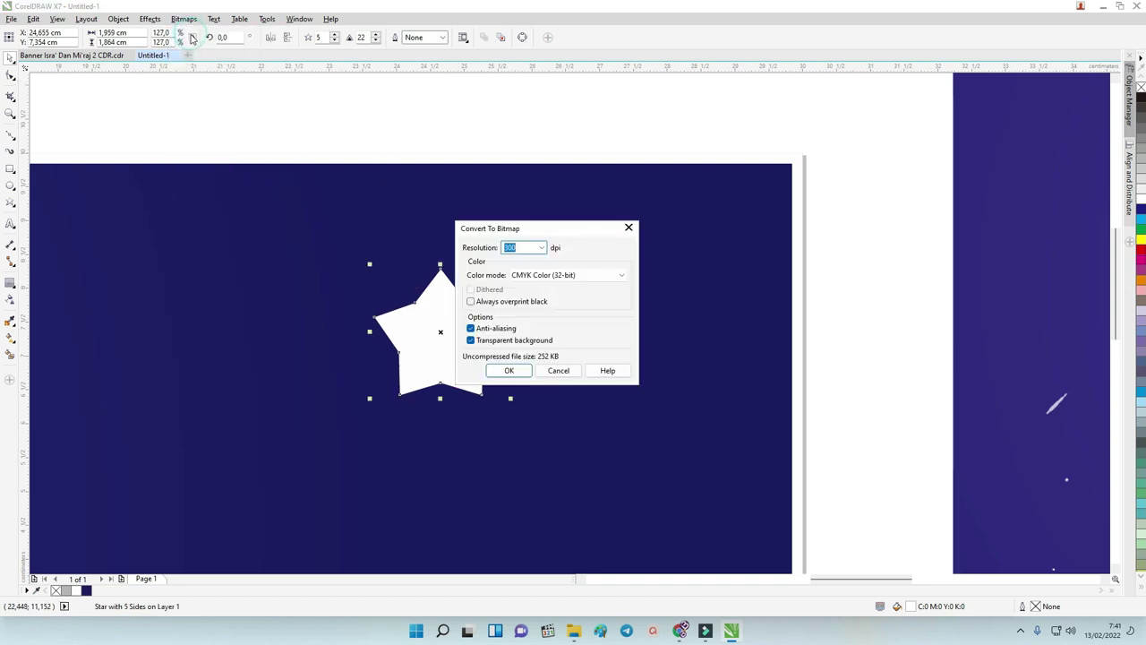
{"action": "left_click", "coordinate": [511, 370]}
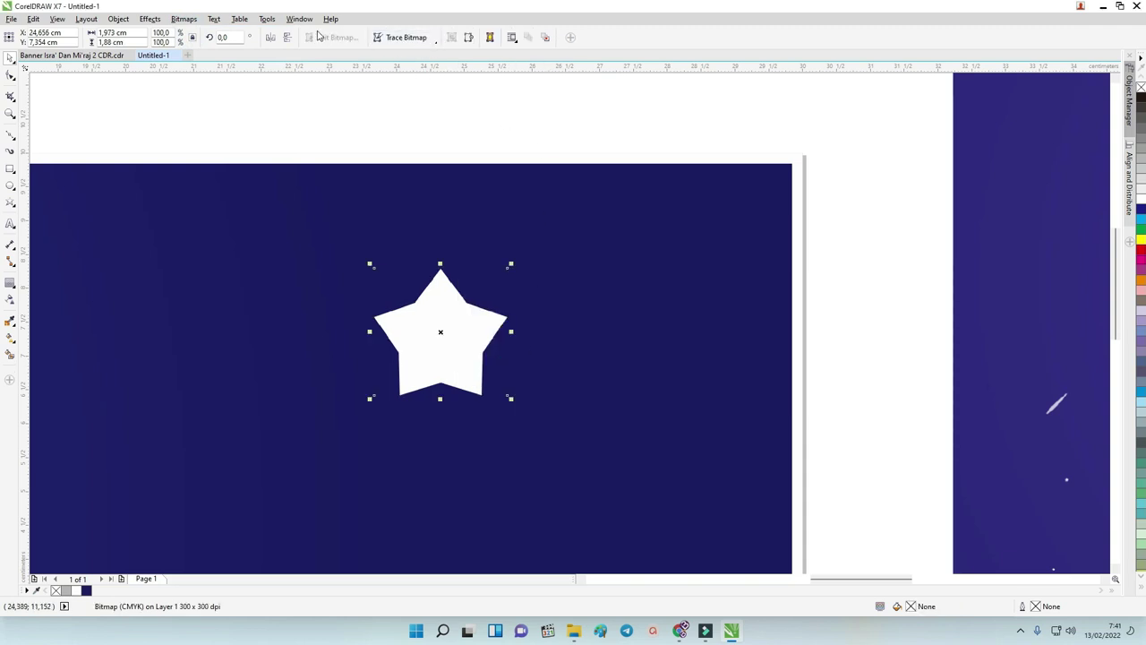
Step: Apply a strong Gaussian Blur to the star bitmap so it spreads as a wide soft glow around the white star
{"action": "left_click", "coordinate": [184, 19]}
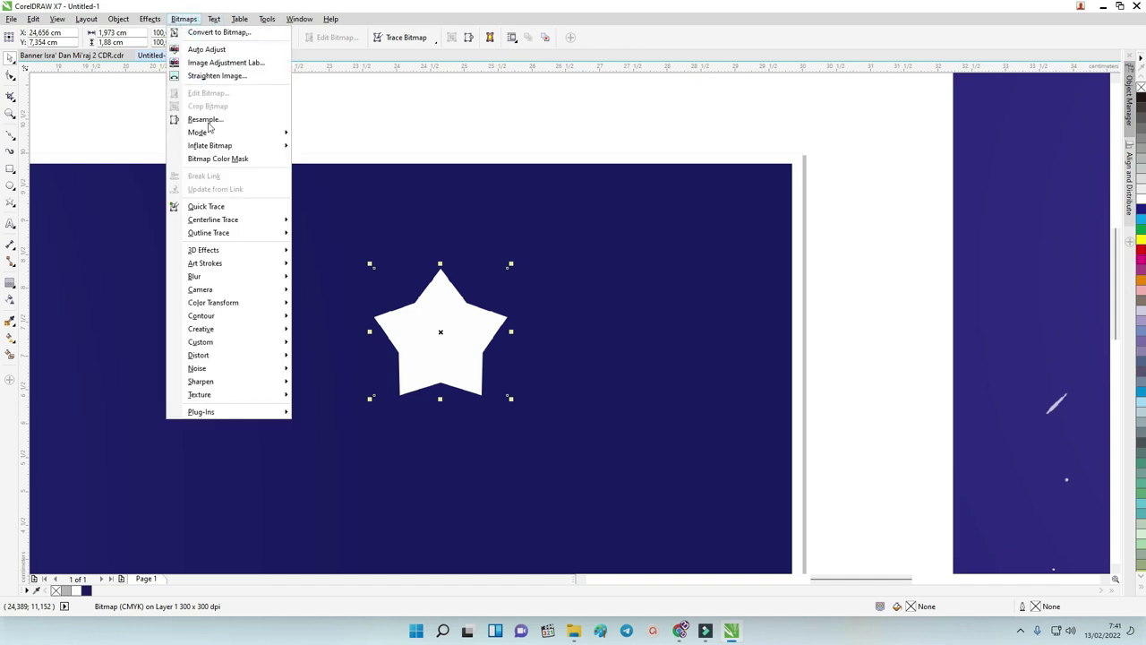
{"action": "left_click", "coordinate": [244, 275]}
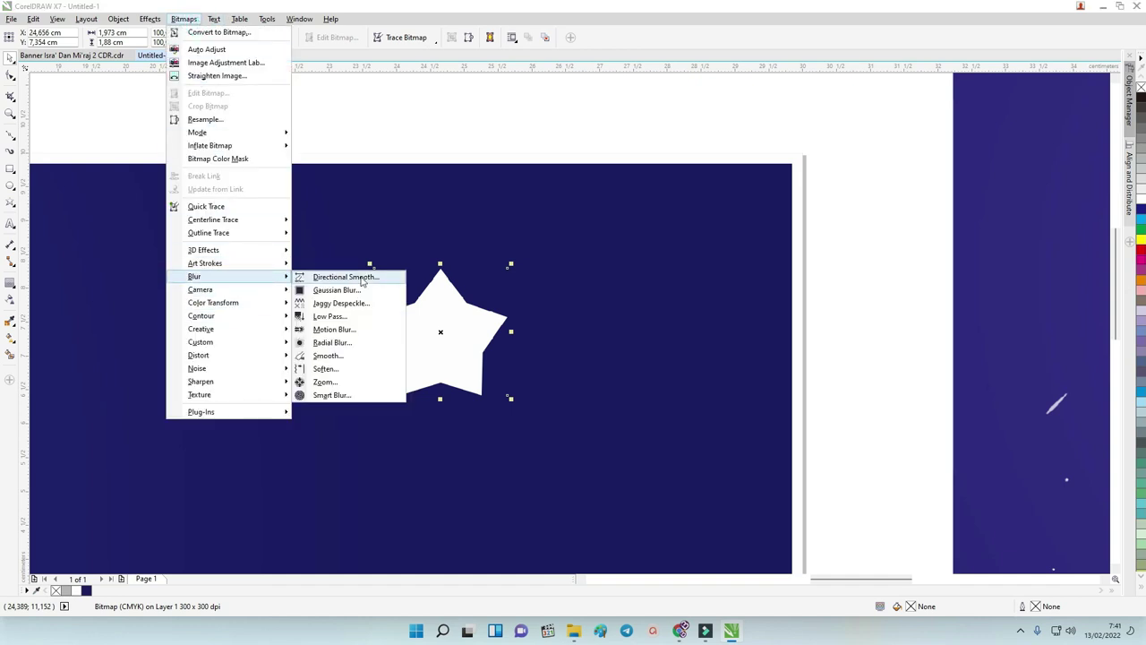
{"action": "left_click", "coordinate": [361, 290]}
{"action": "left_click_drag", "start_coordinate": [595, 266], "coordinate": [851, 230]}
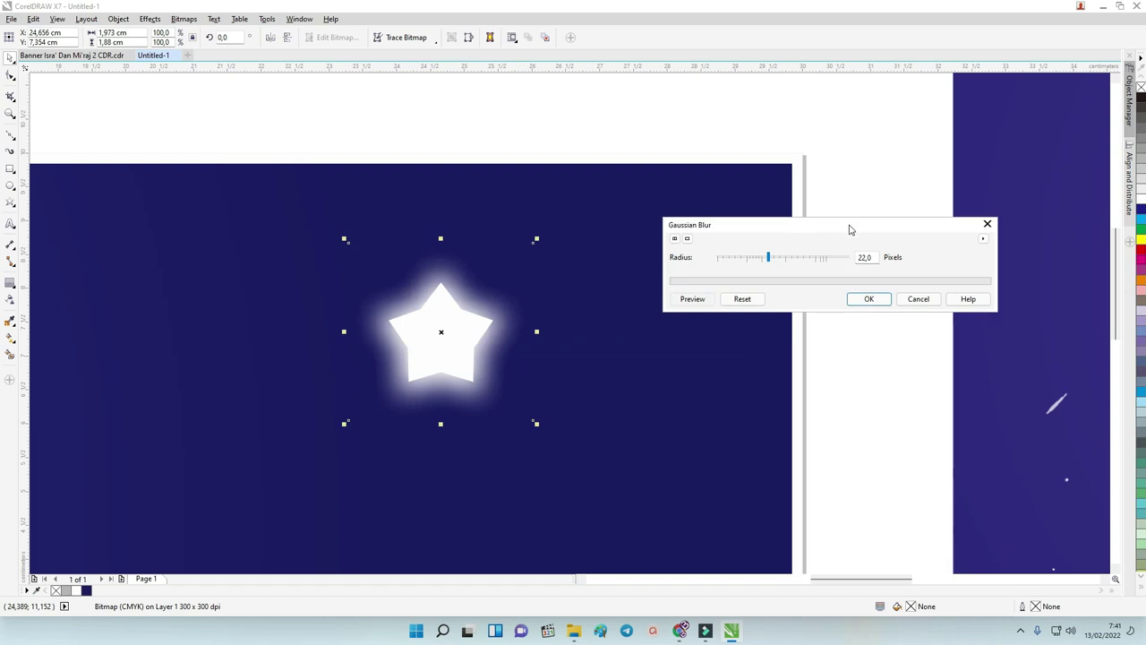
{"action": "left_click", "coordinate": [780, 258]}
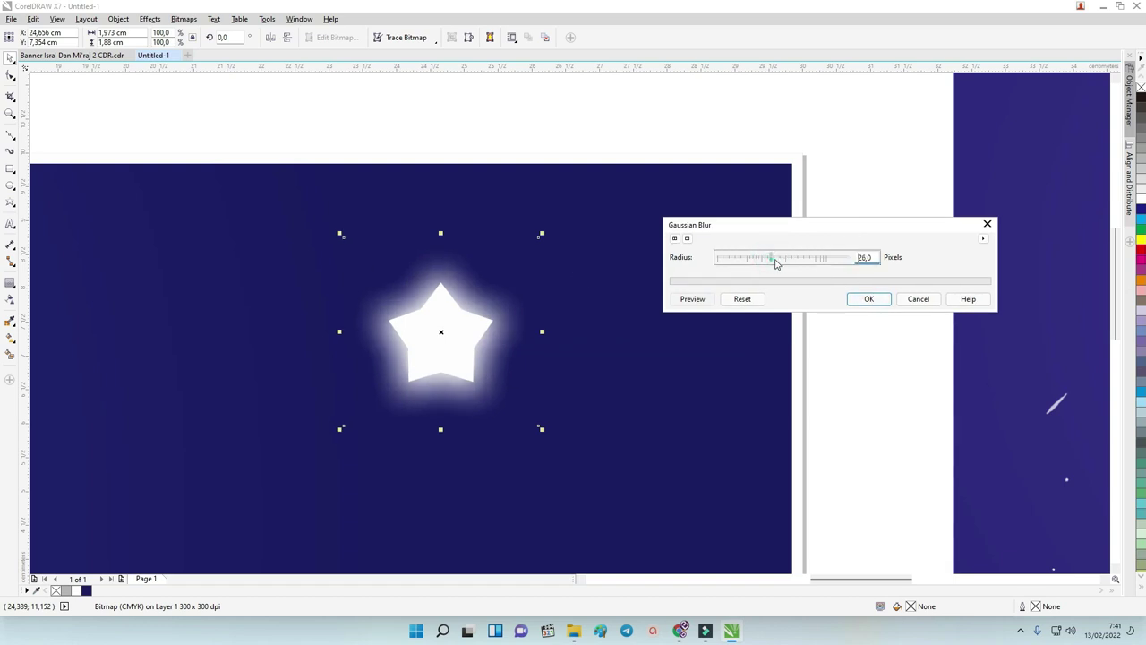
{"action": "left_click_drag", "start_coordinate": [775, 261], "coordinate": [789, 263]}
{"action": "left_click", "coordinate": [868, 301]}
{"action": "left_click_drag", "start_coordinate": [392, 341], "coordinate": [461, 329]}
Step: Examine the shooting stars, small stars and clouds on the reference banner
{"action": "scroll", "coordinate": [460, 329], "scroll_direction": "down", "scroll_amount": 5}
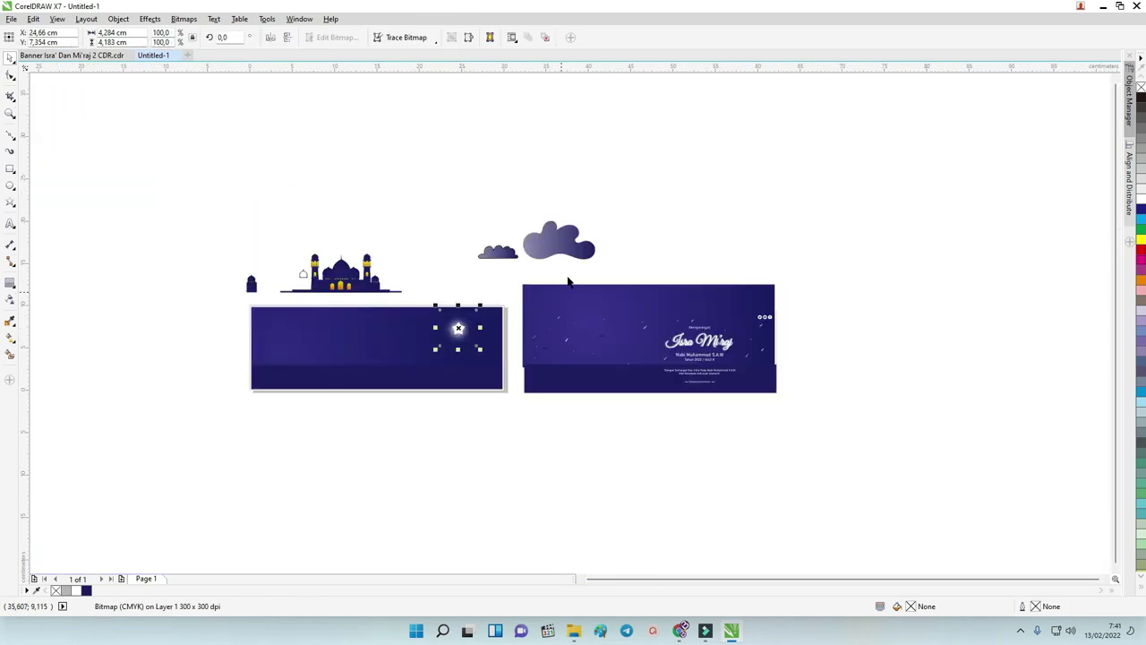
{"action": "left_click", "coordinate": [562, 246]}
{"action": "scroll", "coordinate": [555, 331], "scroll_direction": "up", "scroll_amount": 5}
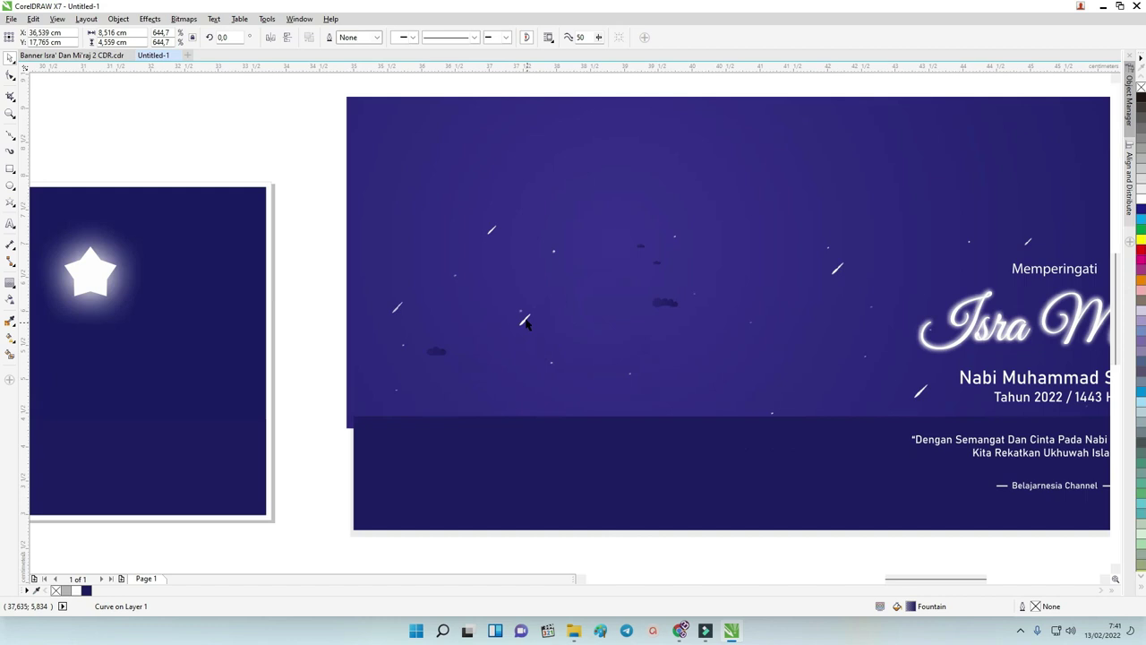
{"action": "scroll", "coordinate": [526, 324], "scroll_direction": "up", "scroll_amount": 3}
{"action": "scroll", "coordinate": [341, 215], "scroll_direction": "down", "scroll_amount": 4}
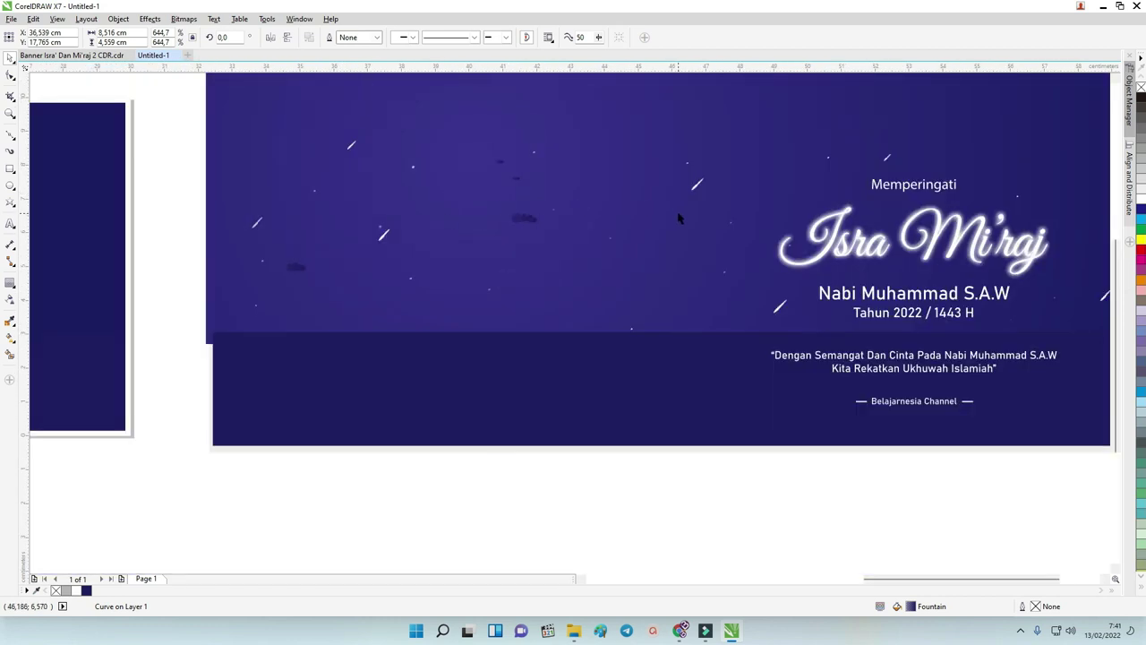
{"action": "scroll", "coordinate": [679, 217], "scroll_direction": "down", "scroll_amount": 2}
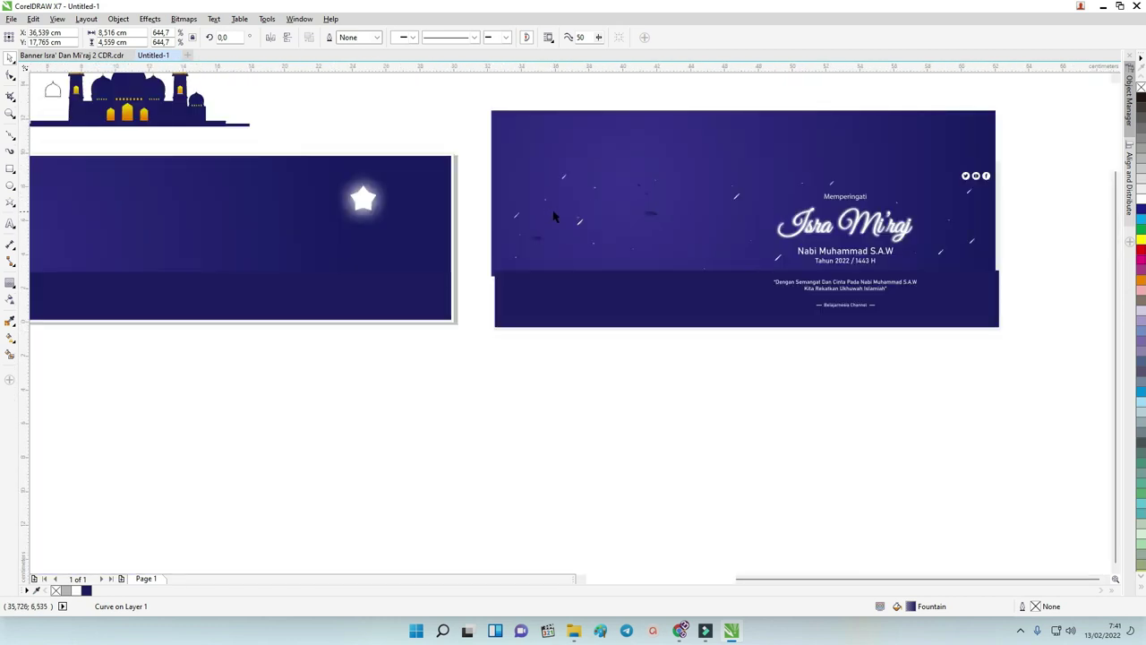
{"action": "scroll", "coordinate": [554, 216], "scroll_direction": "up", "scroll_amount": 3}
{"action": "mouse_move", "coordinate": [661, 251]}
{"action": "left_mouse_down"}
{"action": "mouse_move", "coordinate": [587, 248]}
{"action": "mouse_move", "coordinate": [622, 254]}
{"action": "left_mouse_up"}
{"action": "key", "text": "Escape"}
{"action": "scroll", "coordinate": [673, 249], "scroll_direction": "up", "scroll_amount": 3}
{"action": "scroll", "coordinate": [674, 245], "scroll_direction": "down", "scroll_amount": 4}
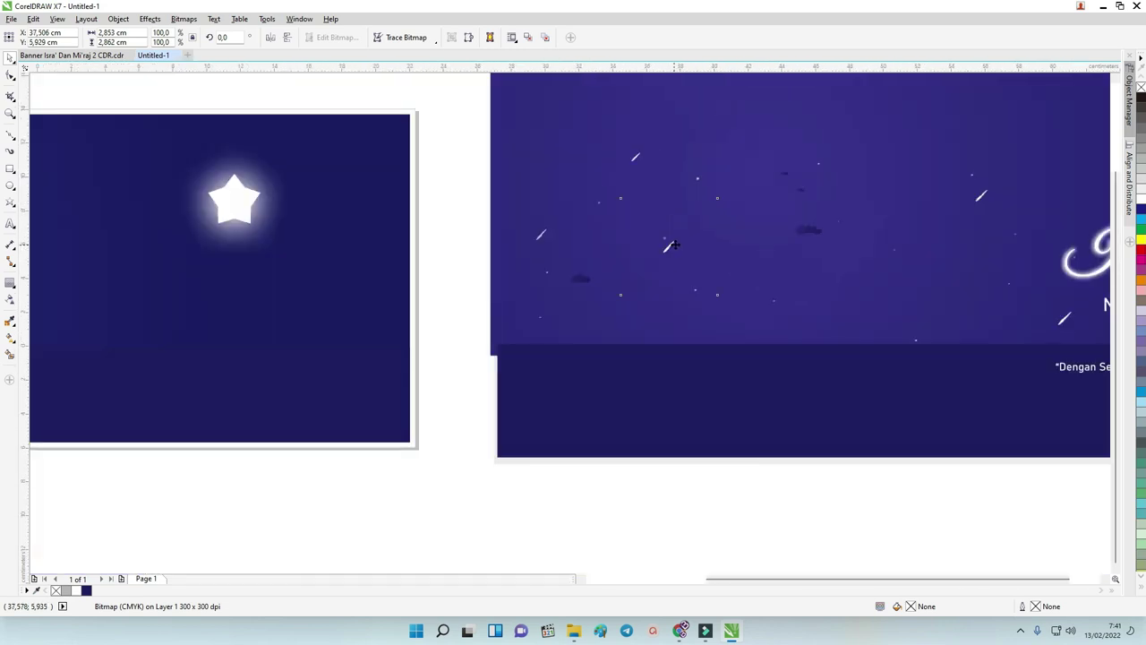
{"action": "scroll", "coordinate": [674, 244], "scroll_direction": "down", "scroll_amount": 3}
{"action": "scroll", "coordinate": [618, 239], "scroll_direction": "up", "scroll_amount": 3}
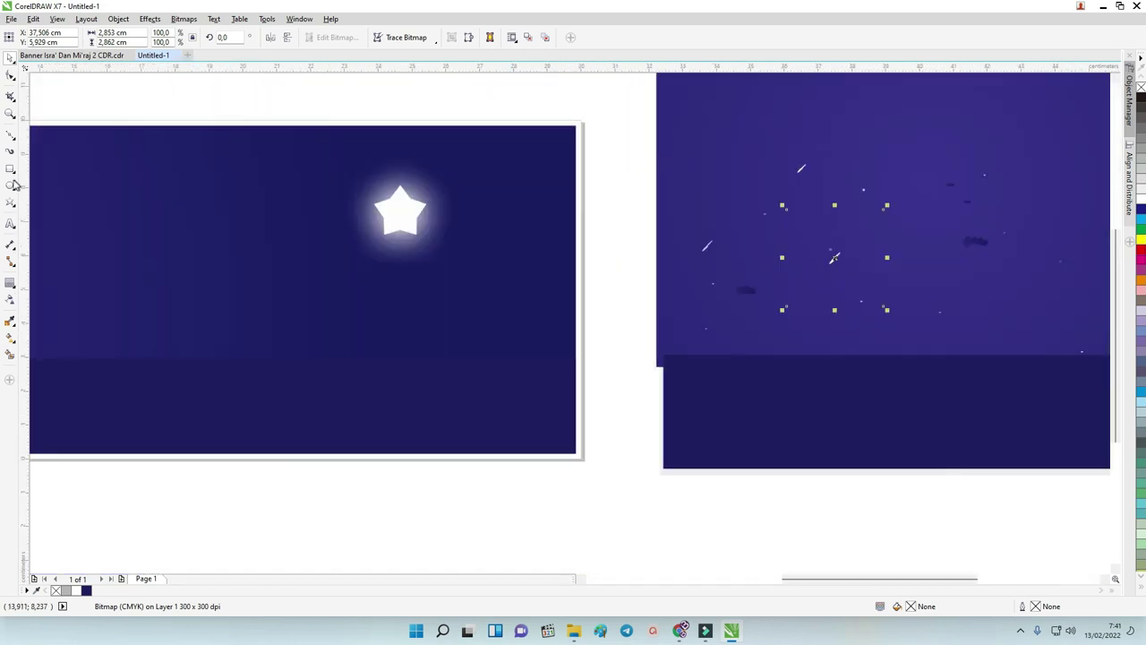
Step: Draw a circle about 1.68 cm in diameter beside the glowing star, fill it with white and remove its outline
{"action": "left_click", "coordinate": [11, 186]}
{"action": "left_click", "coordinate": [50, 185]}
{"action": "left_click_drag", "start_coordinate": [469, 263], "coordinate": [518, 316]}
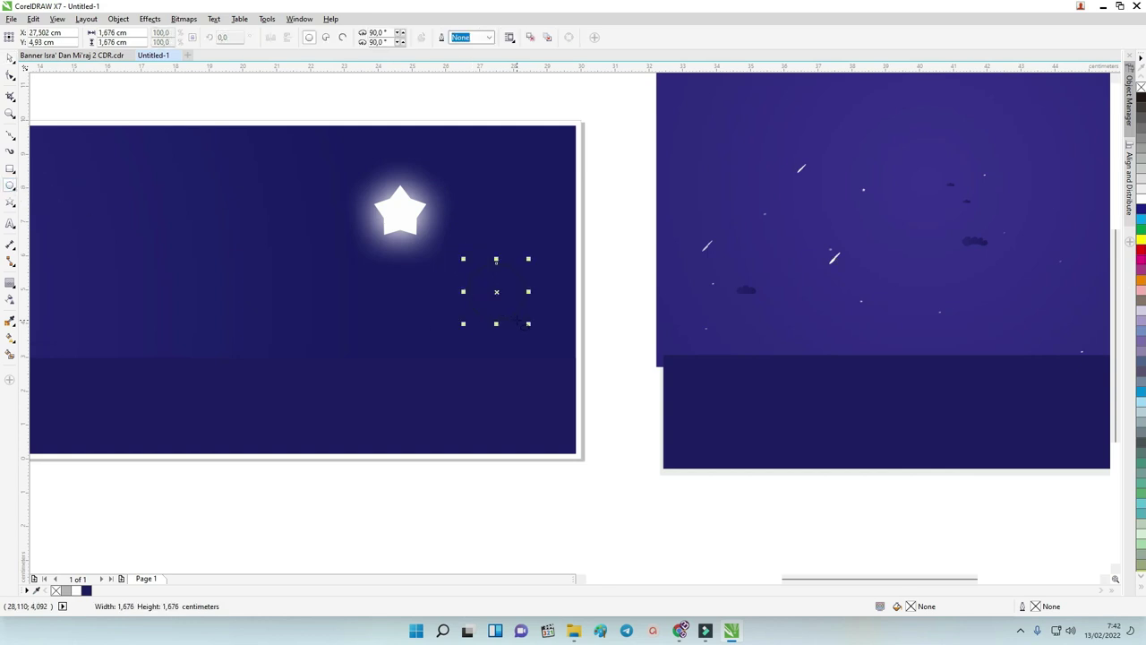
{"action": "scroll", "coordinate": [489, 249], "scroll_direction": "up", "scroll_amount": 2}
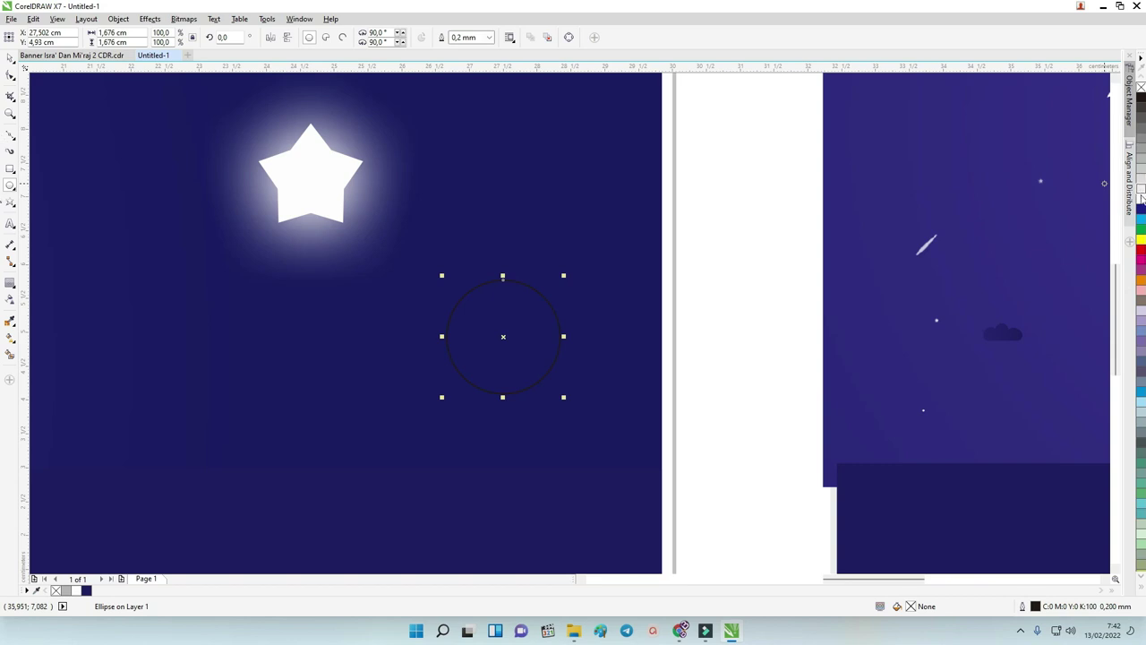
{"action": "left_click", "coordinate": [1141, 192]}
{"action": "right_click", "coordinate": [1141, 86]}
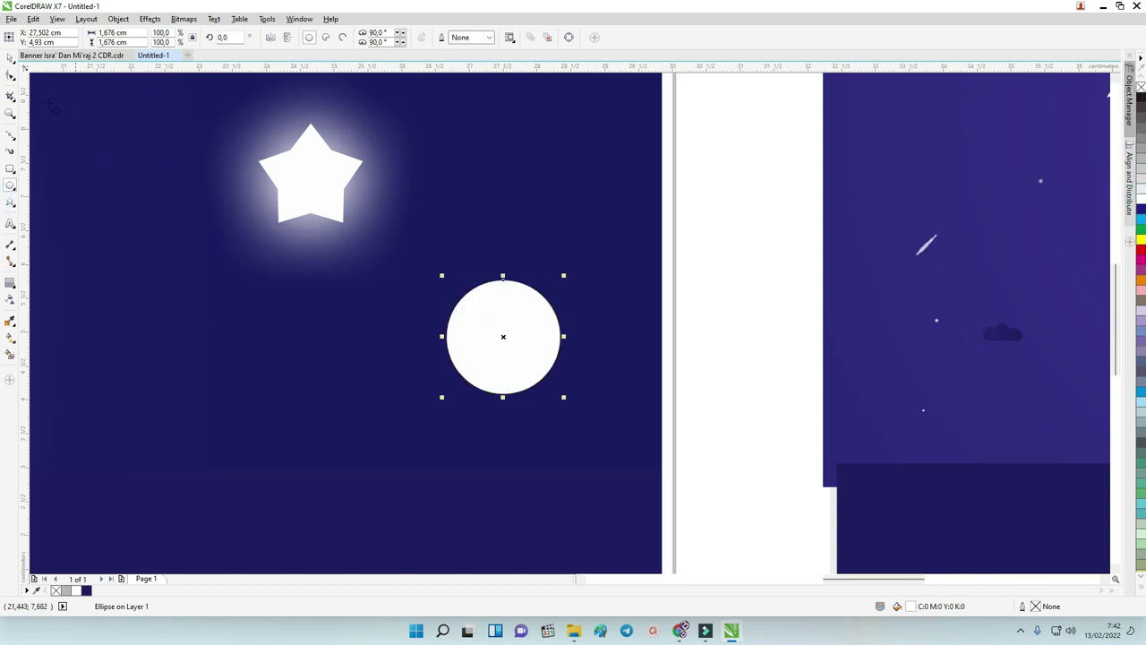
Step: Convert the white circle to curves
{"action": "left_click", "coordinate": [11, 76]}
{"action": "left_click_drag", "start_coordinate": [503, 280], "coordinate": [506, 147]}
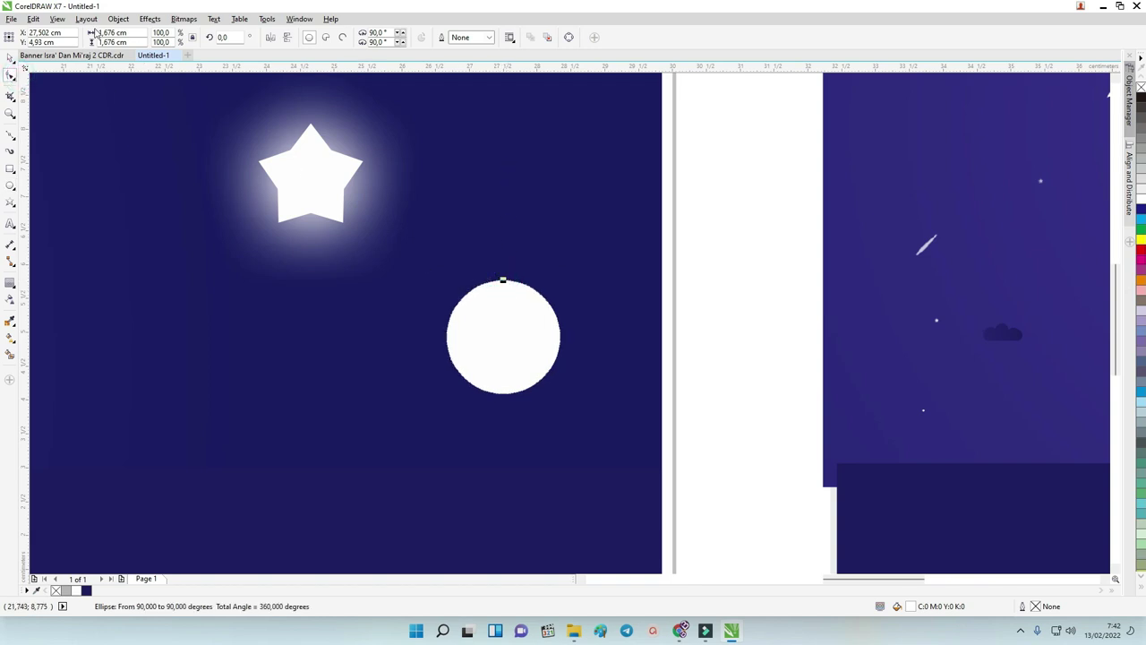
{"action": "left_click", "coordinate": [118, 18]}
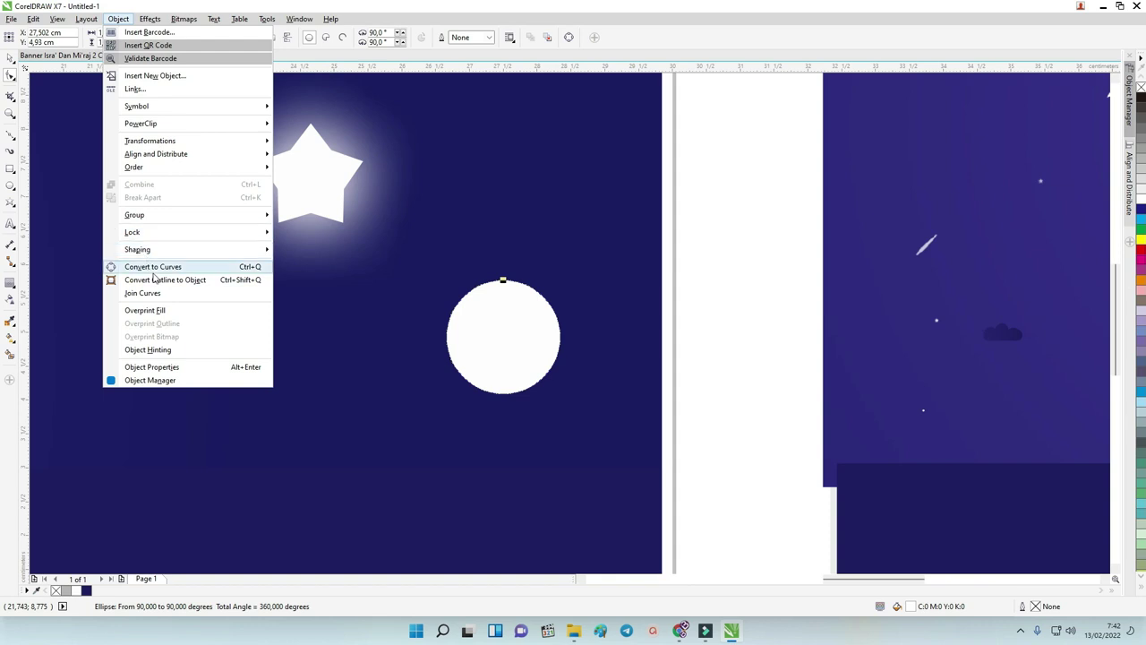
{"action": "left_click", "coordinate": [152, 267]}
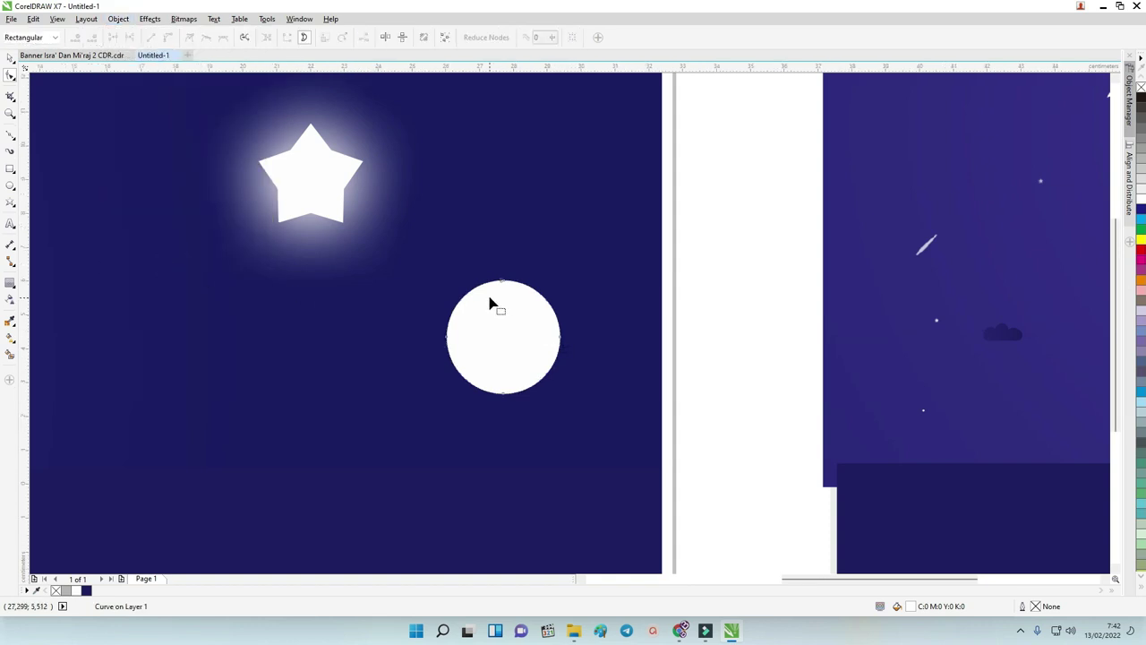
Step: Stretch the converted circle by moving its top node far up and its bottom node down
{"action": "scroll", "coordinate": [492, 305], "scroll_direction": "down", "scroll_amount": 3}
{"action": "left_click_drag", "start_coordinate": [493, 295], "coordinate": [494, 220]}
{"action": "scroll", "coordinate": [498, 220], "scroll_direction": "up", "scroll_amount": 2}
{"action": "left_click_drag", "start_coordinate": [493, 430], "coordinate": [494, 465]}
{"action": "left_click", "coordinate": [522, 399]}
{"action": "scroll", "coordinate": [511, 409], "scroll_direction": "up", "scroll_amount": 2}
Step: Shape the stretched circle into a smooth pointed teardrop by adjusting the curve handles of its bottom and side nodes
{"action": "left_click", "coordinate": [477, 527]}
{"action": "key", "text": "s"}
{"action": "left_click_drag", "start_coordinate": [508, 526], "coordinate": [502, 528]}
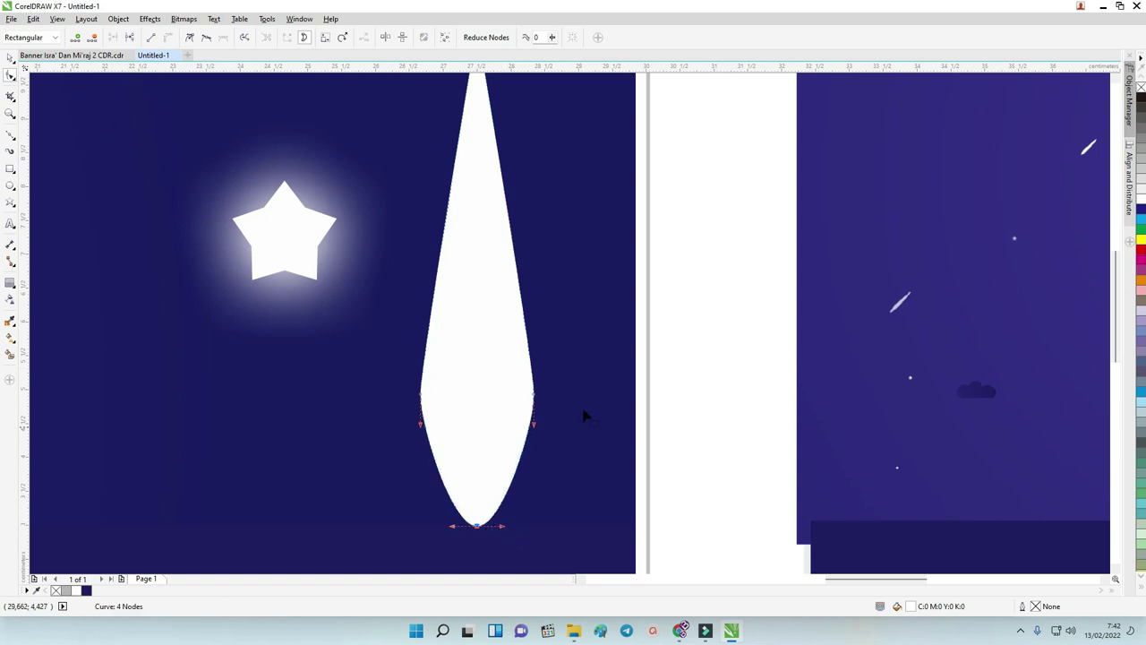
{"action": "left_click", "coordinate": [534, 396]}
{"action": "left_click_drag", "start_coordinate": [534, 366], "coordinate": [539, 331]}
{"action": "left_click", "coordinate": [422, 394]}
{"action": "left_click_drag", "start_coordinate": [424, 373], "coordinate": [419, 326]}
{"action": "left_click", "coordinate": [10, 56]}
{"action": "left_click", "coordinate": [711, 295]}
{"action": "scroll", "coordinate": [582, 329], "scroll_direction": "down", "scroll_amount": 2}
Step: Elongate the white teardrop, shrink it to a slim streak about 0.4 × 2.97 cm and place it beside the glowing star
{"action": "left_click", "coordinate": [556, 345]}
{"action": "scroll", "coordinate": [528, 343], "scroll_direction": "down", "scroll_amount": 2}
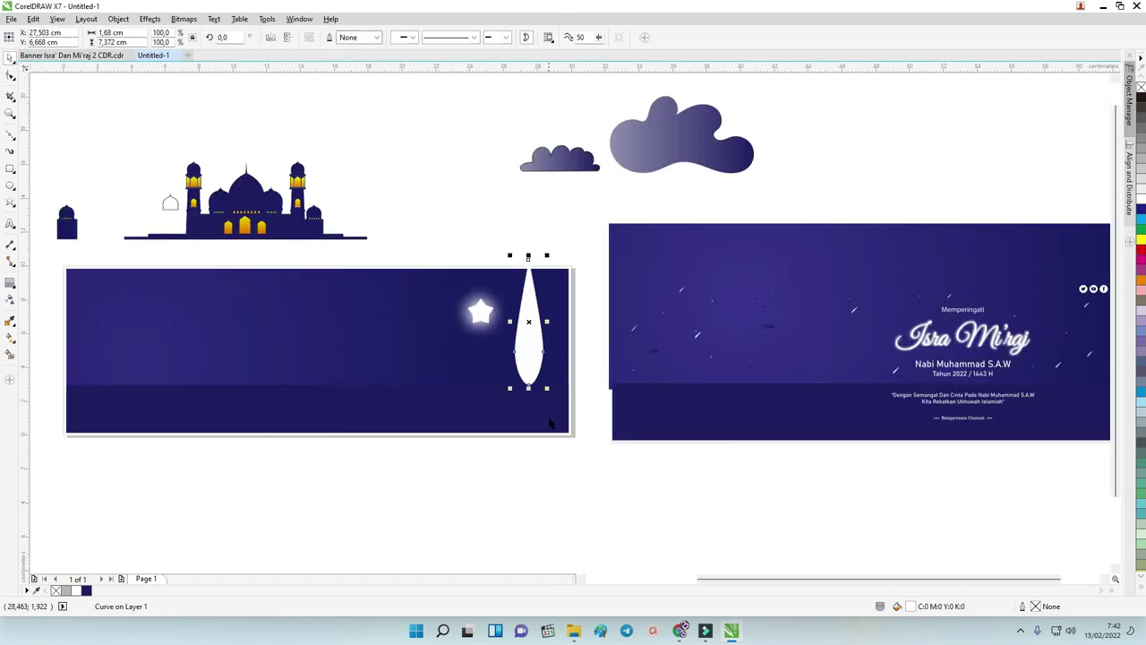
{"action": "left_click_drag", "start_coordinate": [529, 387], "coordinate": [528, 476]}
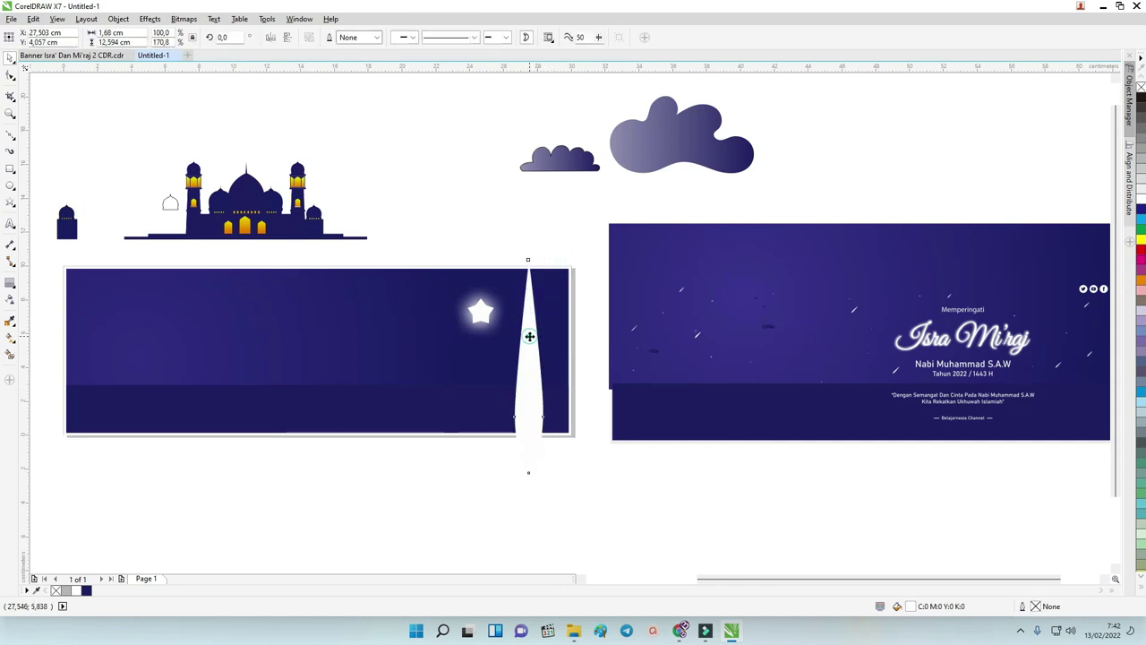
{"action": "left_click_drag", "start_coordinate": [546, 257], "coordinate": [536, 293]}
{"action": "left_click_drag", "start_coordinate": [530, 376], "coordinate": [515, 328]}
{"action": "scroll", "coordinate": [486, 318], "scroll_direction": "up", "scroll_amount": 3}
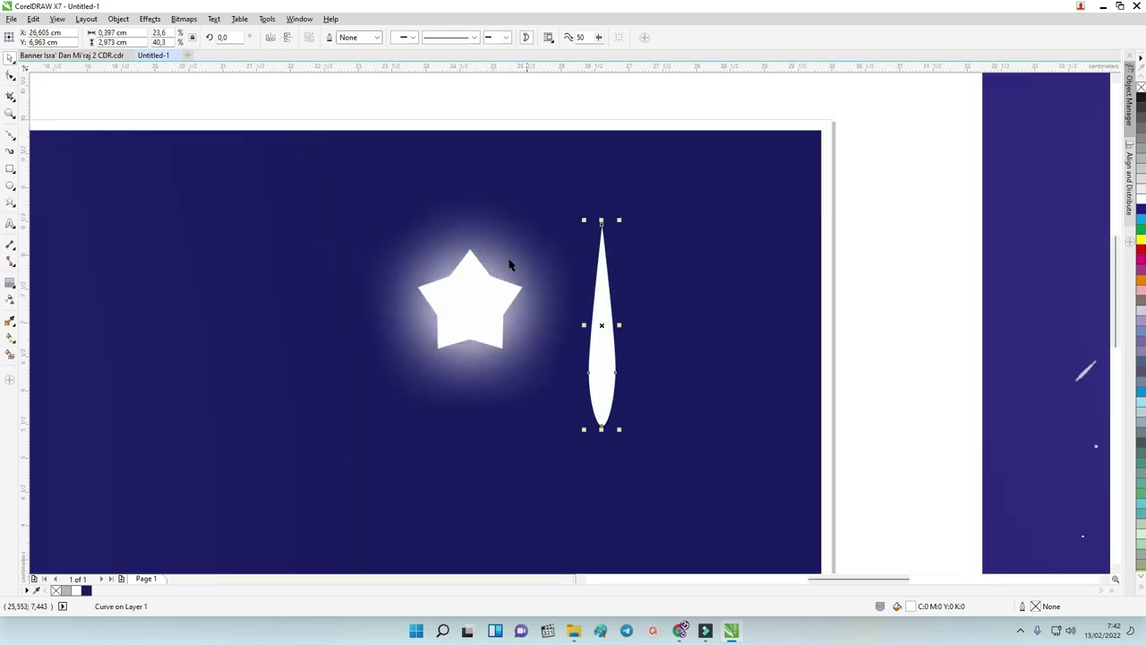
{"action": "left_click_drag", "start_coordinate": [612, 353], "coordinate": [678, 335]}
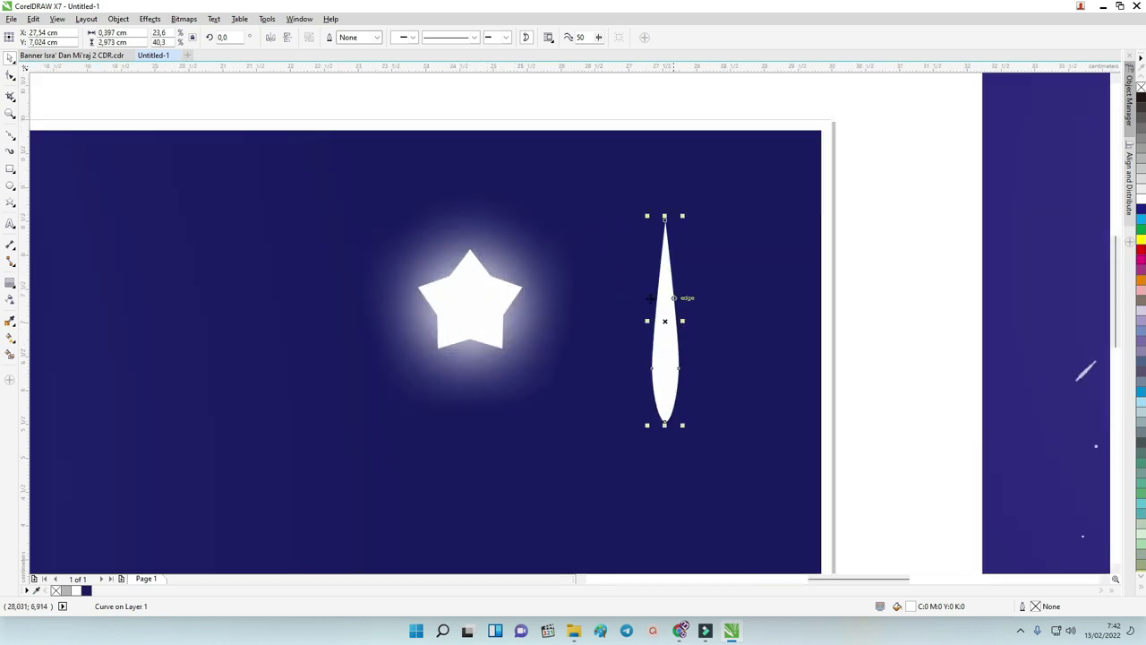
Step: Pull the blurred glow out from behind the white star and put it back
{"action": "left_click", "coordinate": [536, 270]}
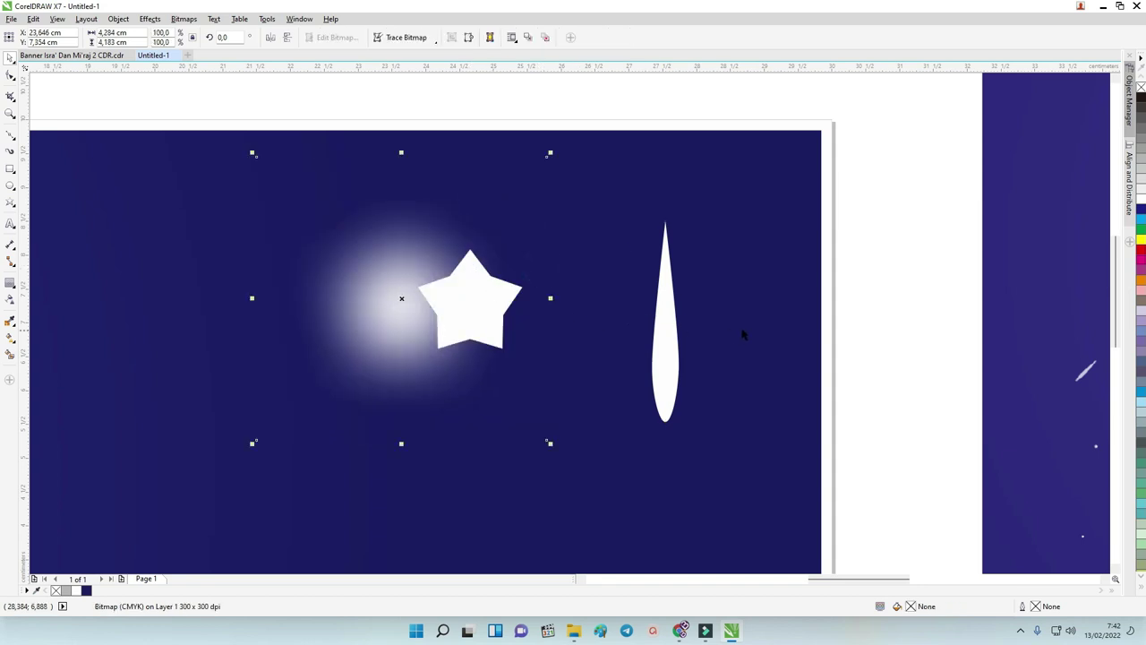
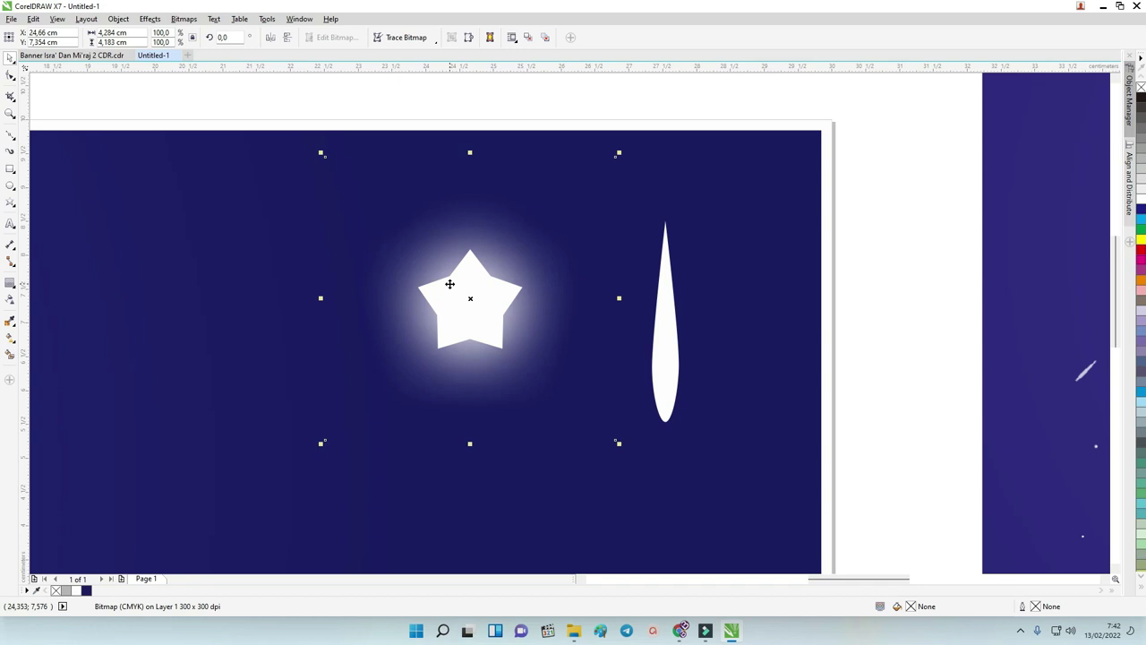
{"action": "scroll", "coordinate": [464, 289], "scroll_direction": "down", "scroll_amount": 3}
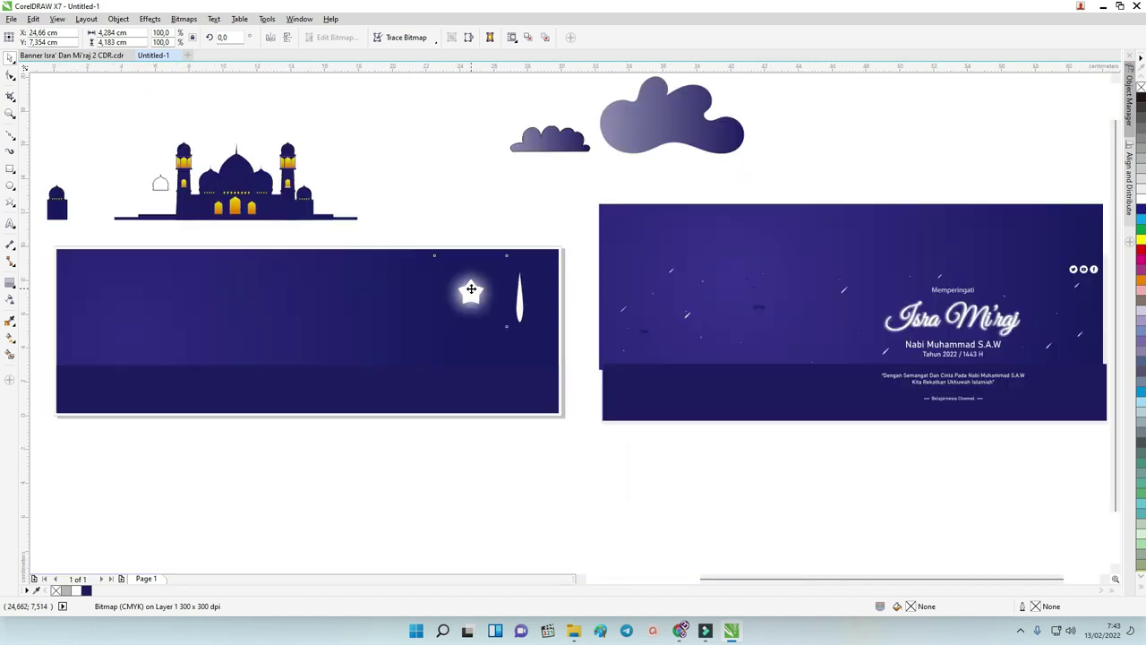
{"action": "scroll", "coordinate": [741, 335], "scroll_direction": "up", "scroll_amount": 3}
Step: Move the glowing Isra Mi'raj title on the reference banner aside, off the plain white lettering beneath it
{"action": "left_click", "coordinate": [703, 307]}
{"action": "left_click_drag", "start_coordinate": [703, 308], "coordinate": [436, 313]}
{"action": "left_click", "coordinate": [667, 305]}
{"action": "mouse_move", "coordinate": [680, 305]}
{"action": "left_mouse_down"}
{"action": "mouse_move", "coordinate": [666, 304]}
{"action": "mouse_move", "coordinate": [692, 313]}
{"action": "left_mouse_up"}
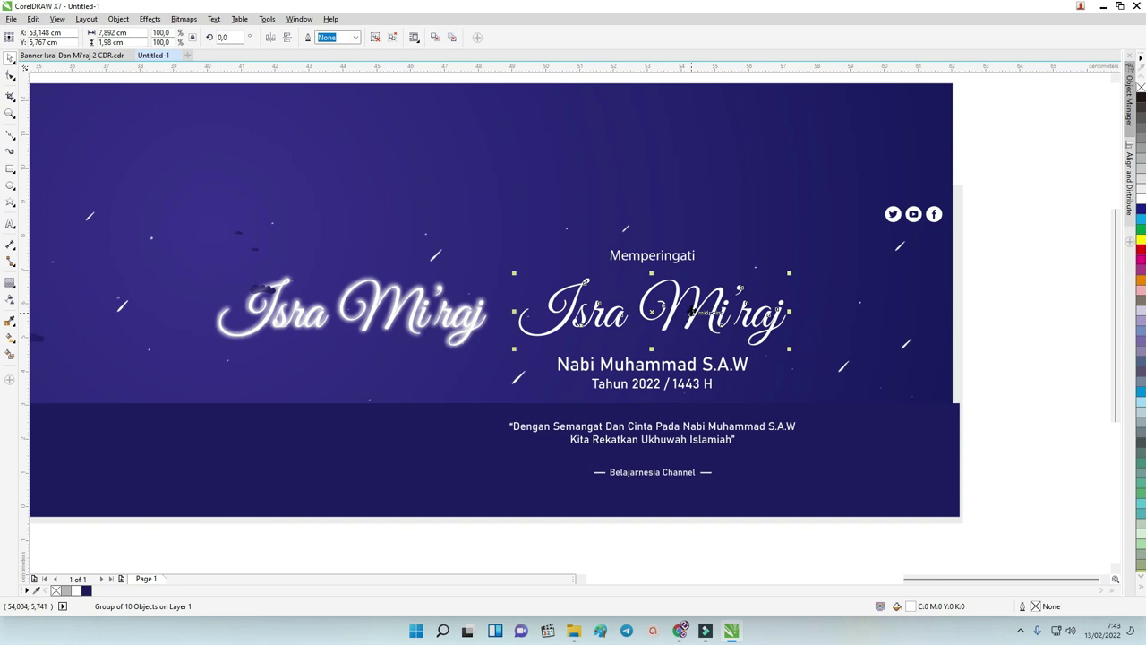
Step: Ungroup all objects in the moved glowing Isra Mi'raj title
{"action": "left_click", "coordinate": [441, 322]}
{"action": "scroll", "coordinate": [432, 304], "scroll_direction": "up", "scroll_amount": 4}
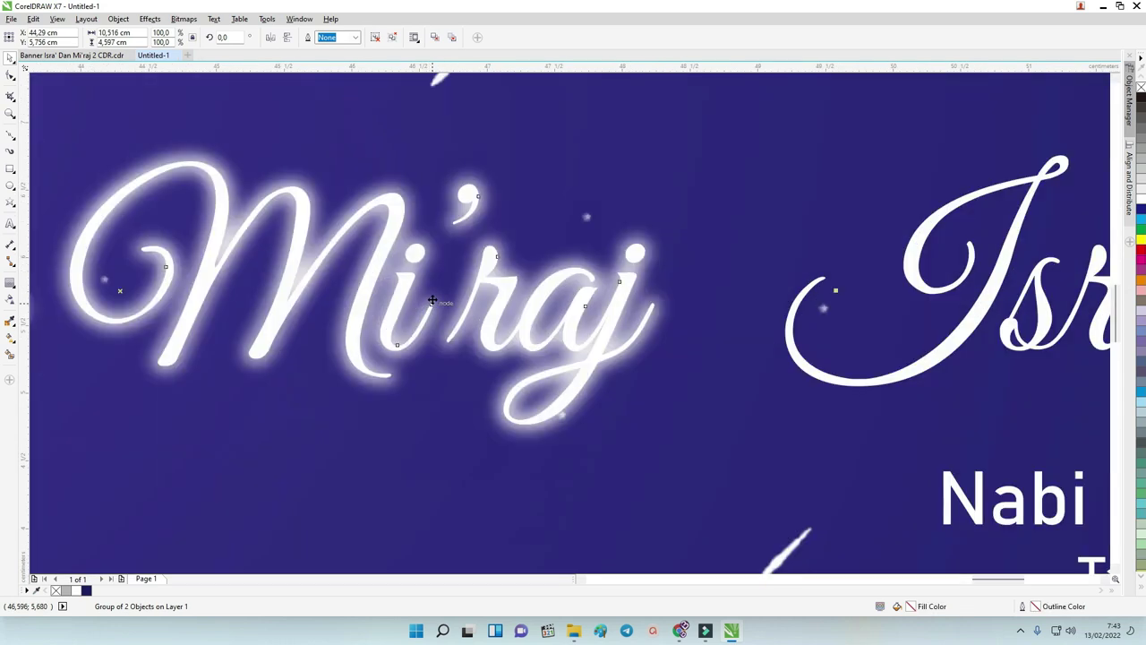
{"action": "right_click", "coordinate": [473, 298]}
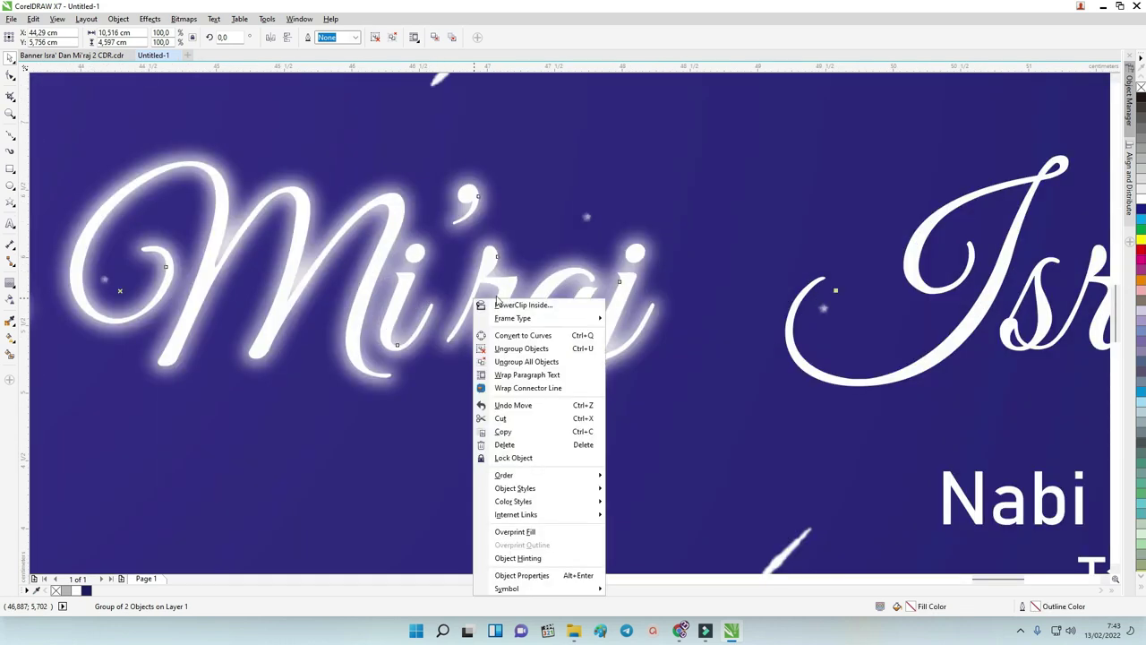
{"action": "left_click", "coordinate": [515, 364]}
{"action": "scroll", "coordinate": [550, 307], "scroll_direction": "down", "scroll_amount": 4}
{"action": "left_click", "coordinate": [533, 107]}
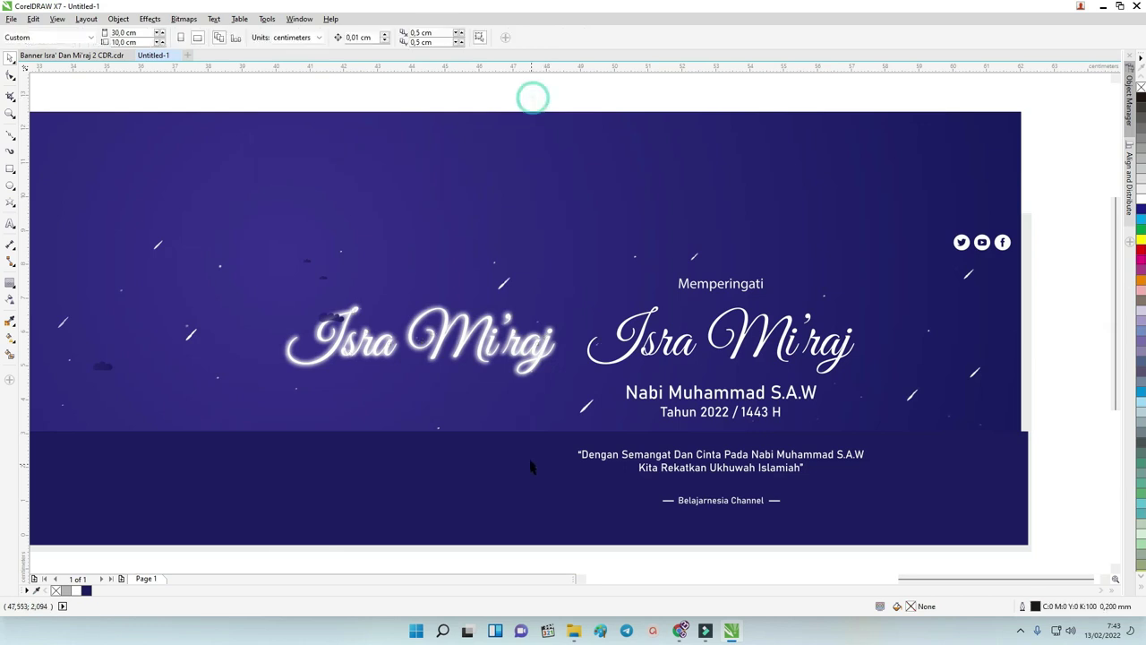
Step: Separate the letters j and a and the blurred bitmap from the ungrouped Isra Mi'raj title
{"action": "left_click_drag", "start_coordinate": [530, 363], "coordinate": [466, 456]}
{"action": "left_click_drag", "start_coordinate": [536, 358], "coordinate": [549, 447]}
{"action": "left_click_drag", "start_coordinate": [440, 342], "coordinate": [237, 431]}
{"action": "scroll", "coordinate": [213, 418], "scroll_direction": "up", "scroll_amount": 2}
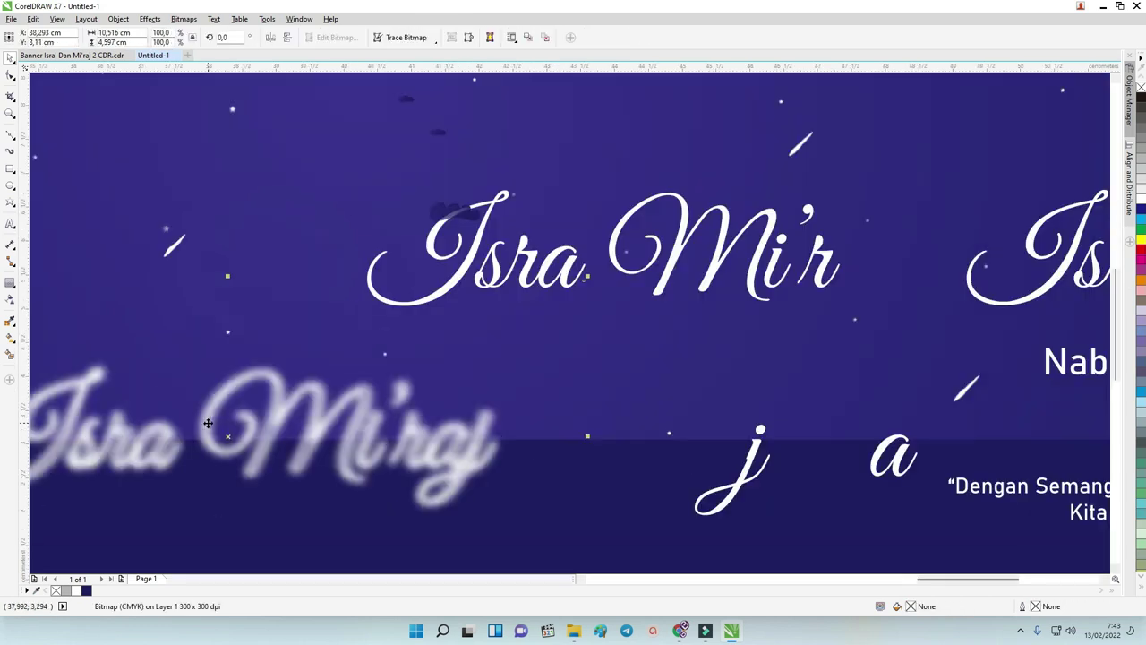
{"action": "scroll", "coordinate": [212, 417], "scroll_direction": "down", "scroll_amount": 2}
Step: Convert the grouped Isra Mi'raj lettering above "Nabi Muhammad S.A.W" to a 300 dpi CMYK bitmap
{"action": "left_click", "coordinate": [637, 341]}
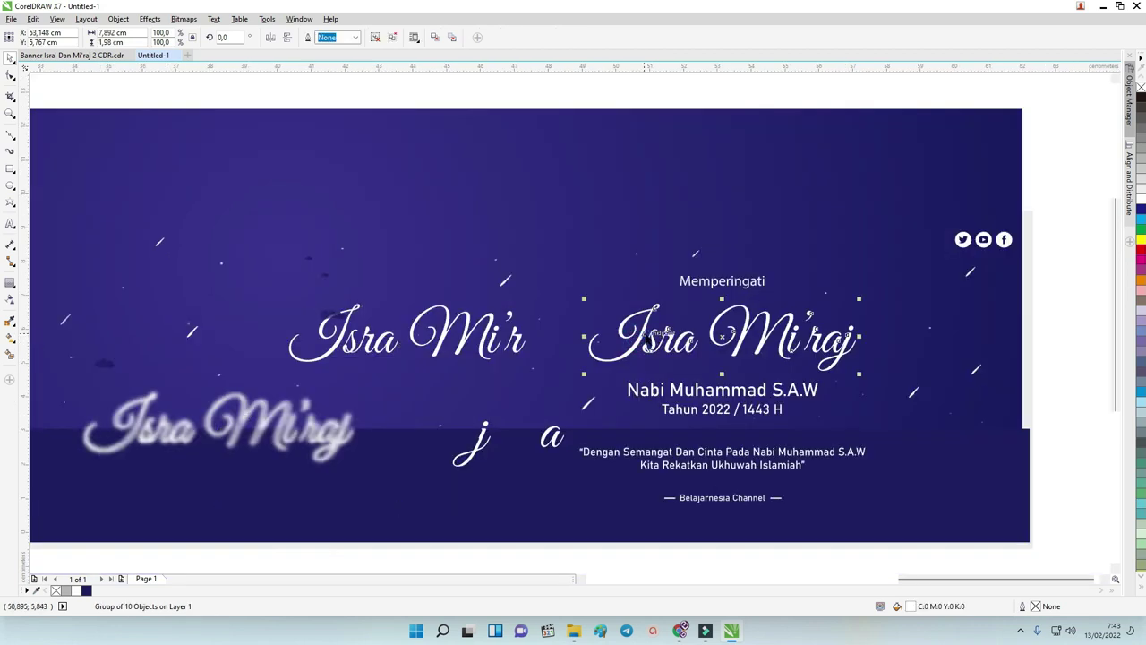
{"action": "left_click", "coordinate": [184, 19]}
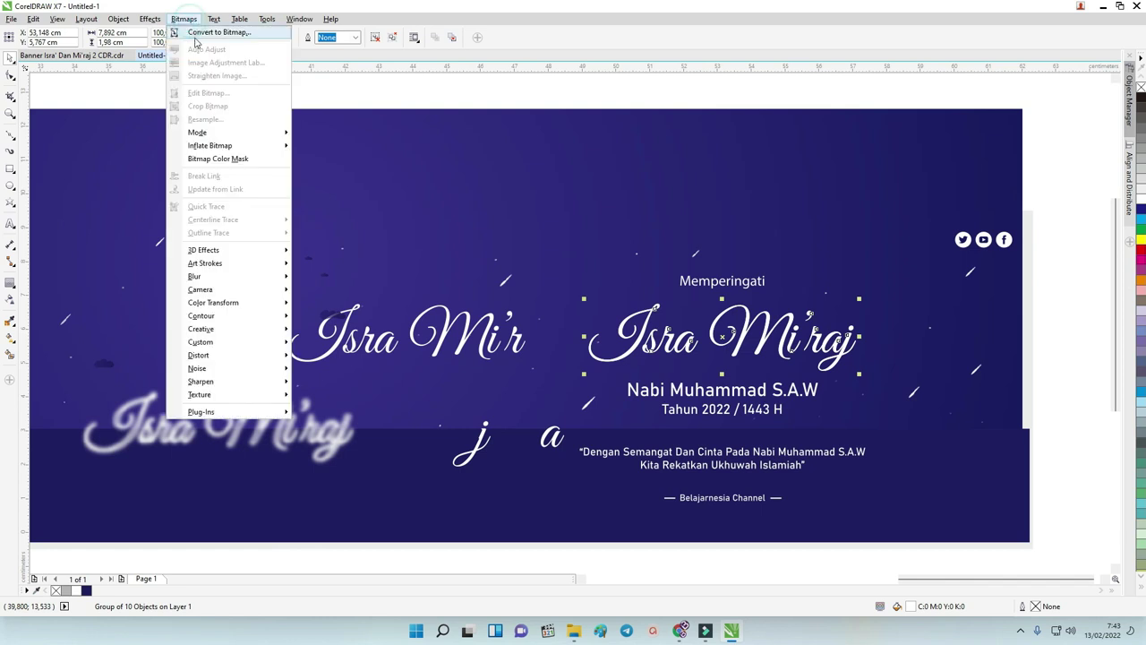
{"action": "left_click", "coordinate": [197, 35]}
{"action": "left_click", "coordinate": [512, 372]}
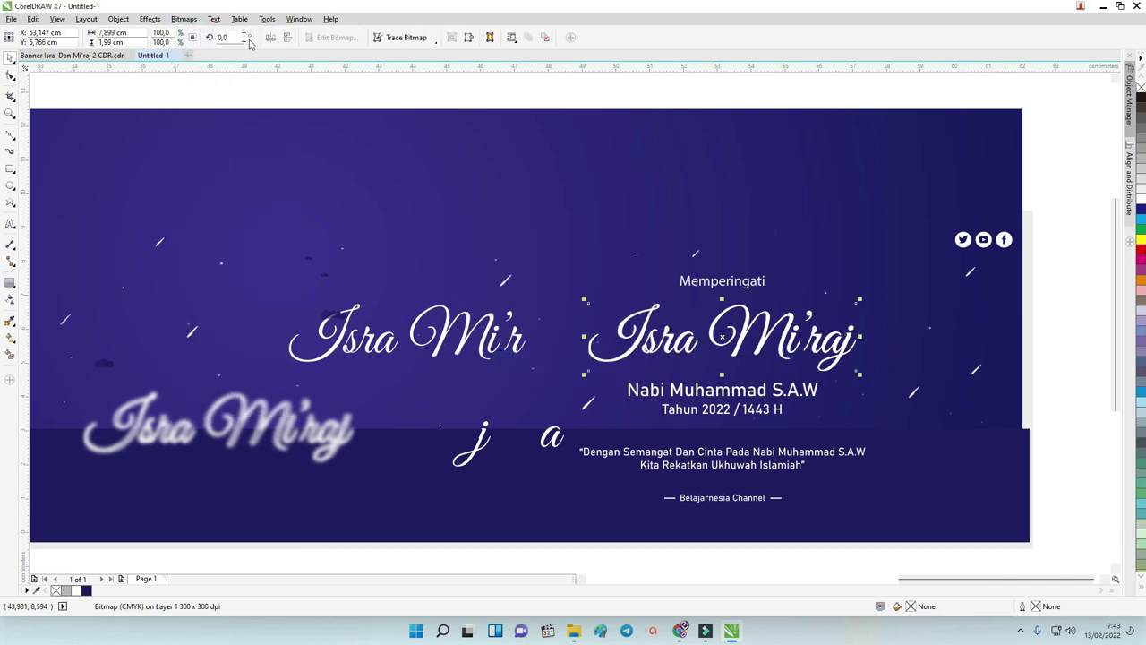
Step: Apply a light Gaussian Blur to the Isra Mi'raj bitmap to form a narrow soft glow around the lettering
{"action": "left_click", "coordinate": [184, 19]}
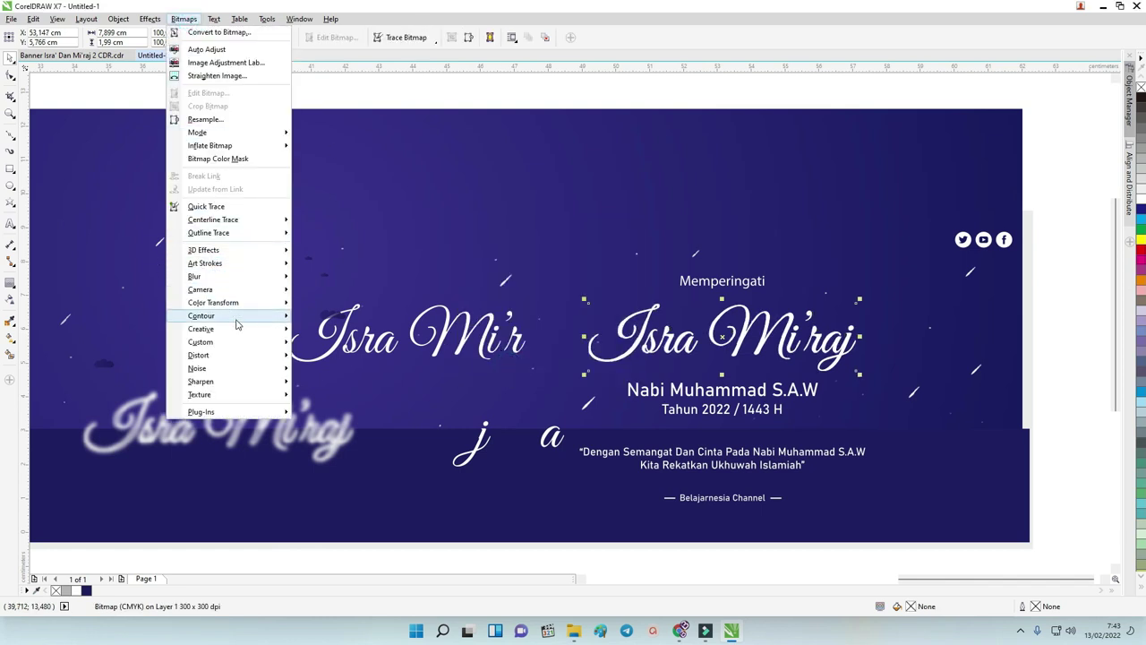
{"action": "mouse_move", "coordinate": [240, 276]}
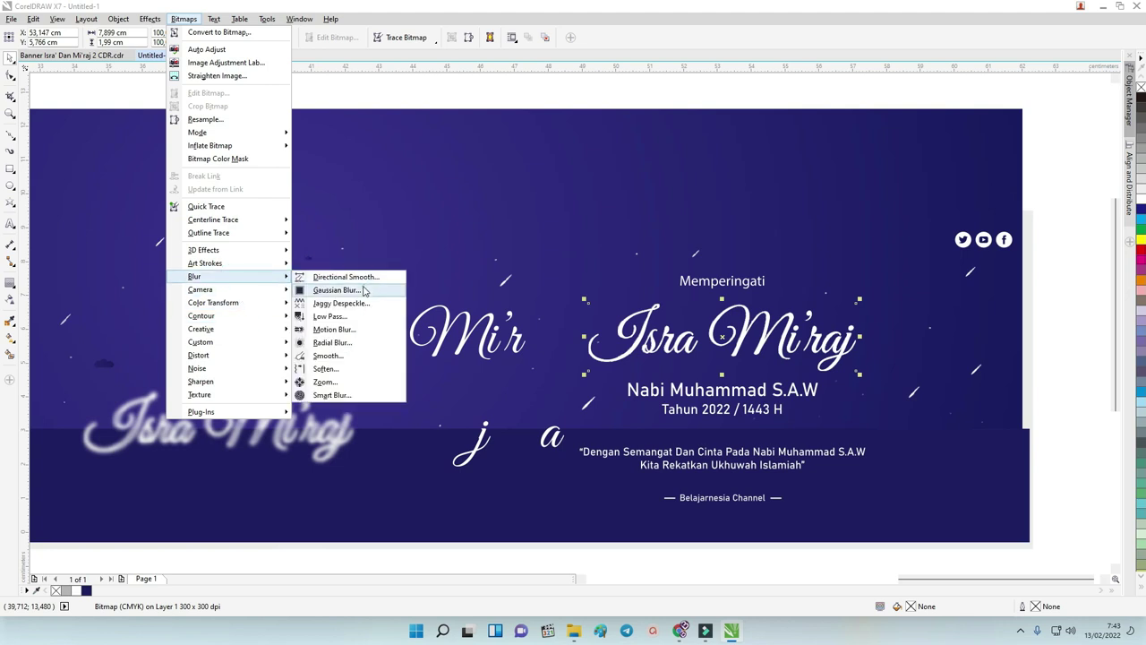
{"action": "left_click", "coordinate": [339, 291]}
{"action": "left_click_drag", "start_coordinate": [621, 273], "coordinate": [332, 223]}
{"action": "left_click_drag", "start_coordinate": [239, 251], "coordinate": [216, 258]}
{"action": "left_click", "coordinate": [320, 290]}
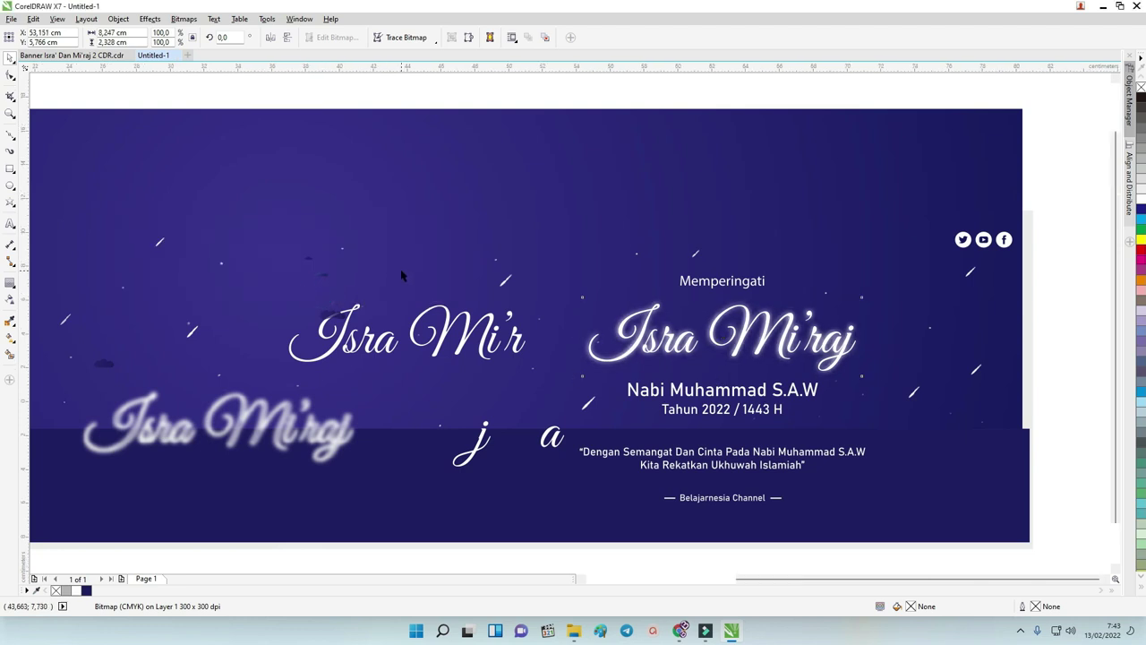
{"action": "scroll", "coordinate": [390, 272], "scroll_direction": "down", "scroll_amount": 2}
{"action": "left_click", "coordinate": [590, 341]}
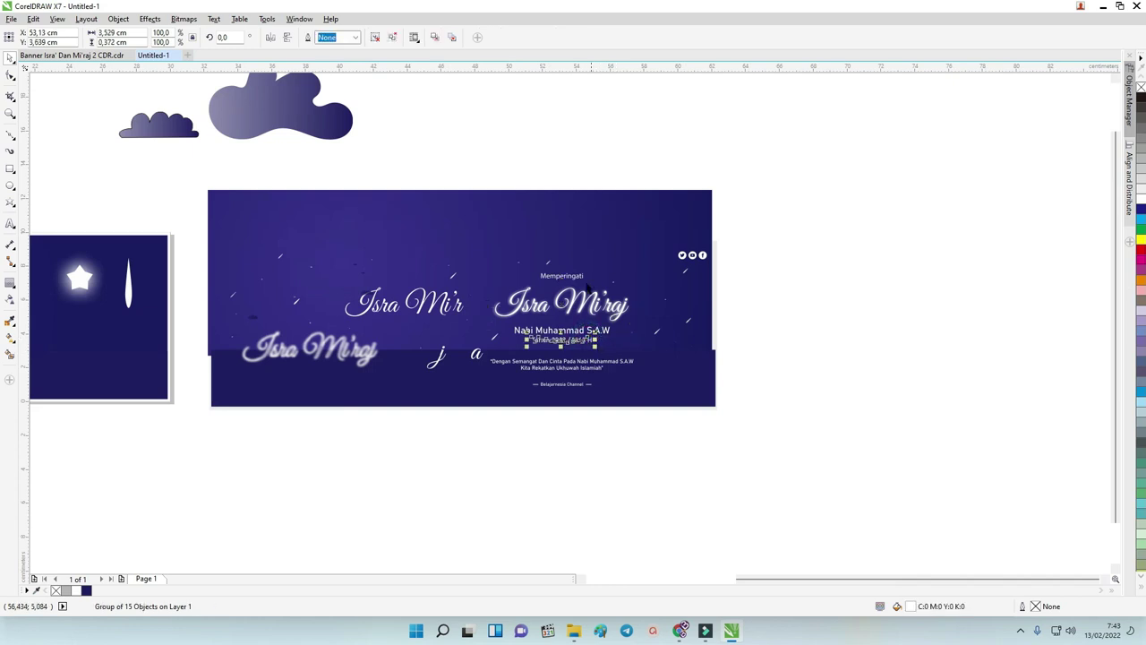
{"action": "left_click", "coordinate": [10, 223]}
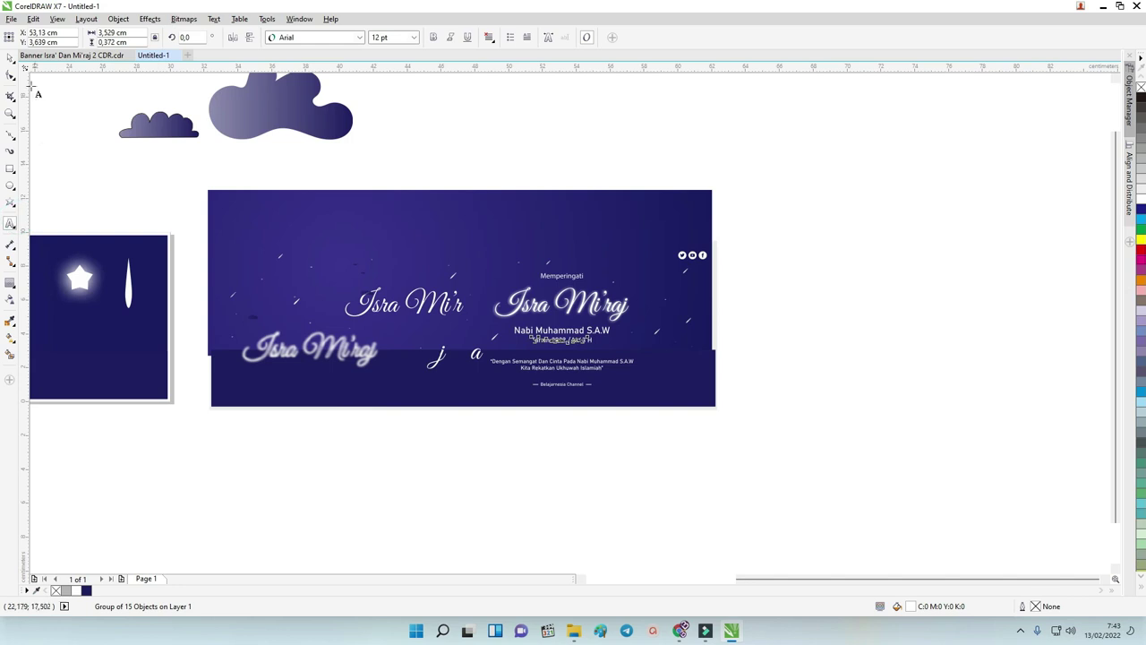
{"action": "left_click", "coordinate": [11, 57]}
{"action": "left_click_drag", "start_coordinate": [869, 581], "coordinate": [800, 584]}
{"action": "scroll", "coordinate": [541, 408], "scroll_direction": "down", "scroll_amount": 2}
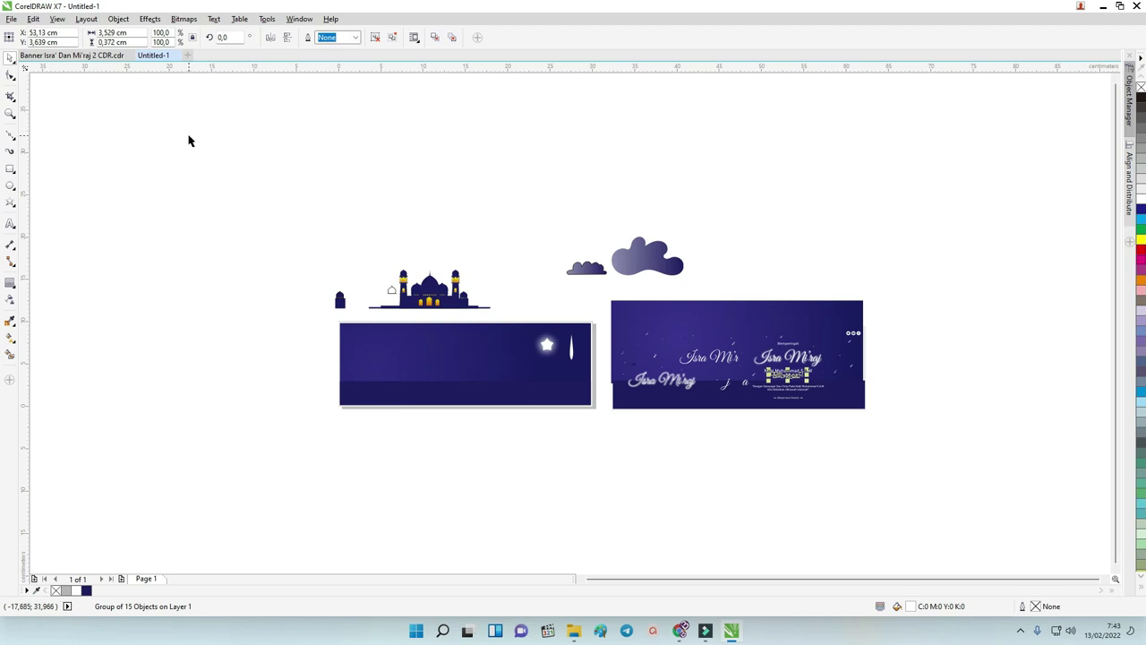
Step: Replace the dismantled reference banner and large cloud beside the page with a fresh copy of the purple banner from Banner Isra' Dan Mi'raj 2 CDR.cdr
{"action": "left_click", "coordinate": [90, 55]}
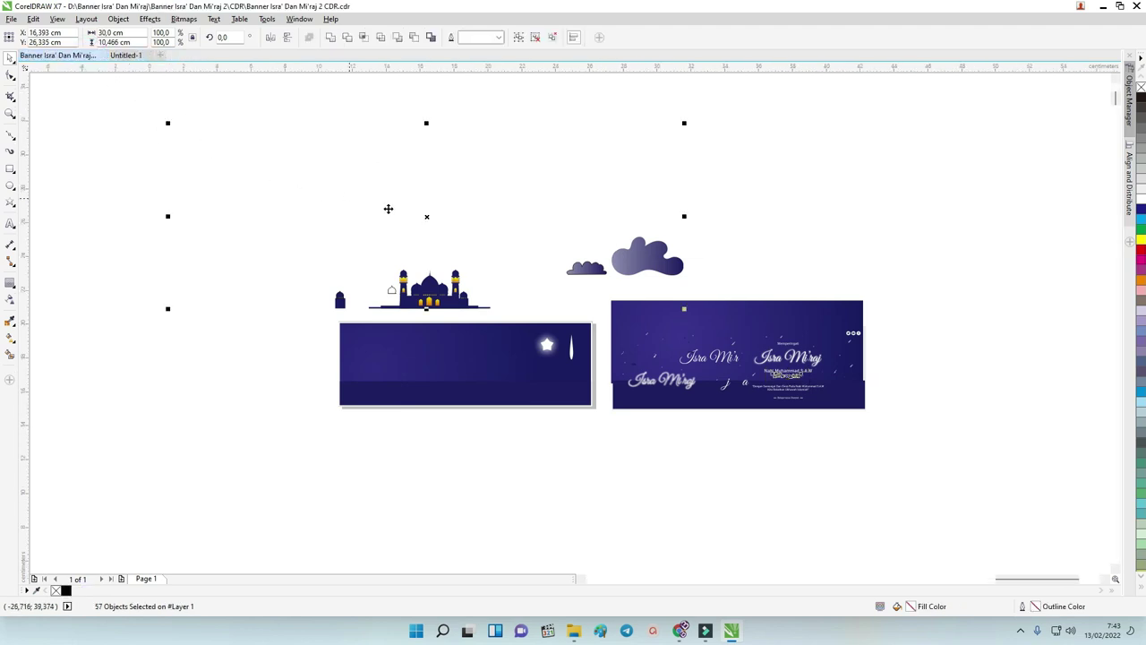
{"action": "left_click", "coordinate": [125, 56]}
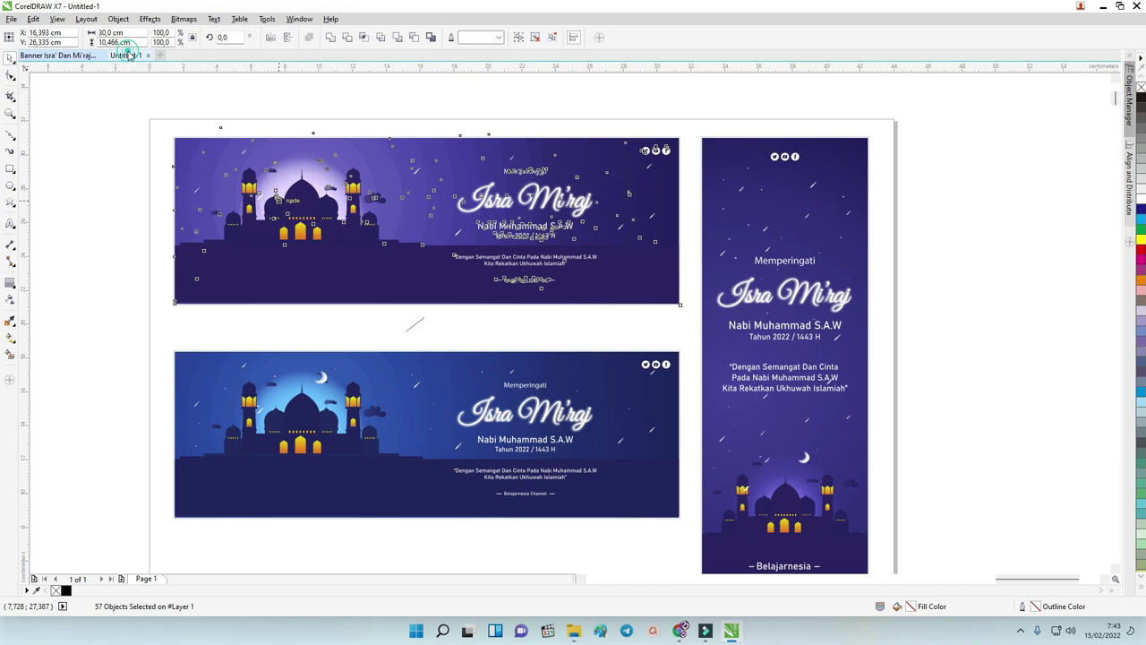
{"action": "mouse_move", "coordinate": [982, 479]}
{"action": "left_mouse_down"}
{"action": "mouse_move", "coordinate": [717, 359]}
{"action": "mouse_move", "coordinate": [603, 228]}
{"action": "left_mouse_up"}
{"action": "key", "text": "Delete"}
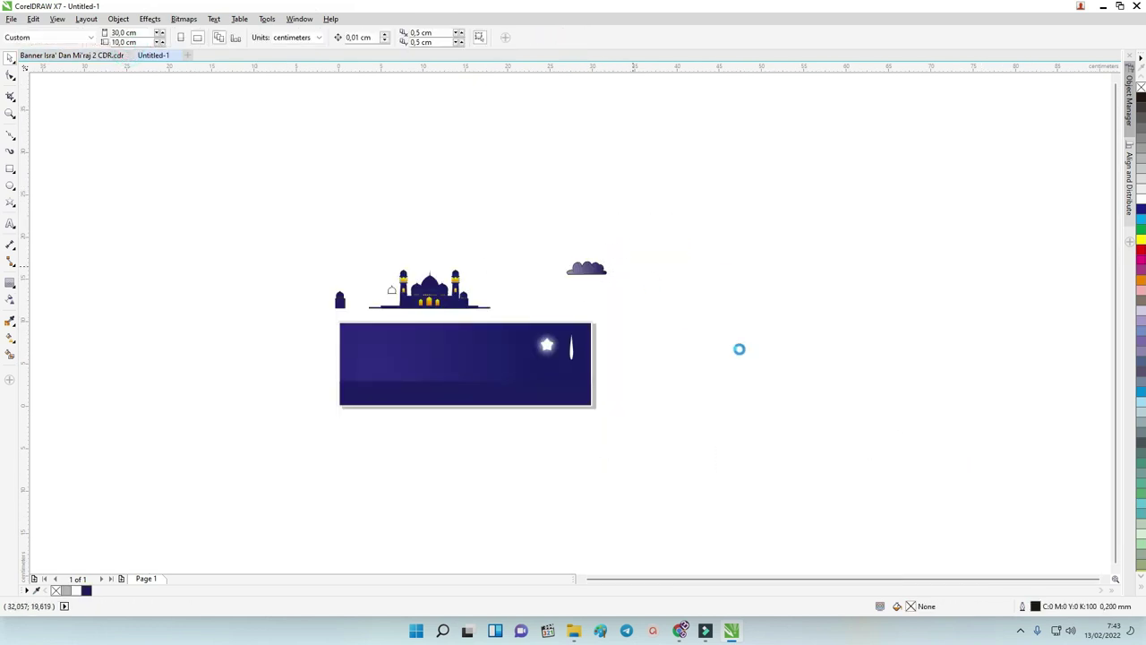
{"action": "left_click_drag", "start_coordinate": [417, 251], "coordinate": [732, 336]}
{"action": "scroll", "coordinate": [559, 363], "scroll_direction": "up", "scroll_amount": 2}
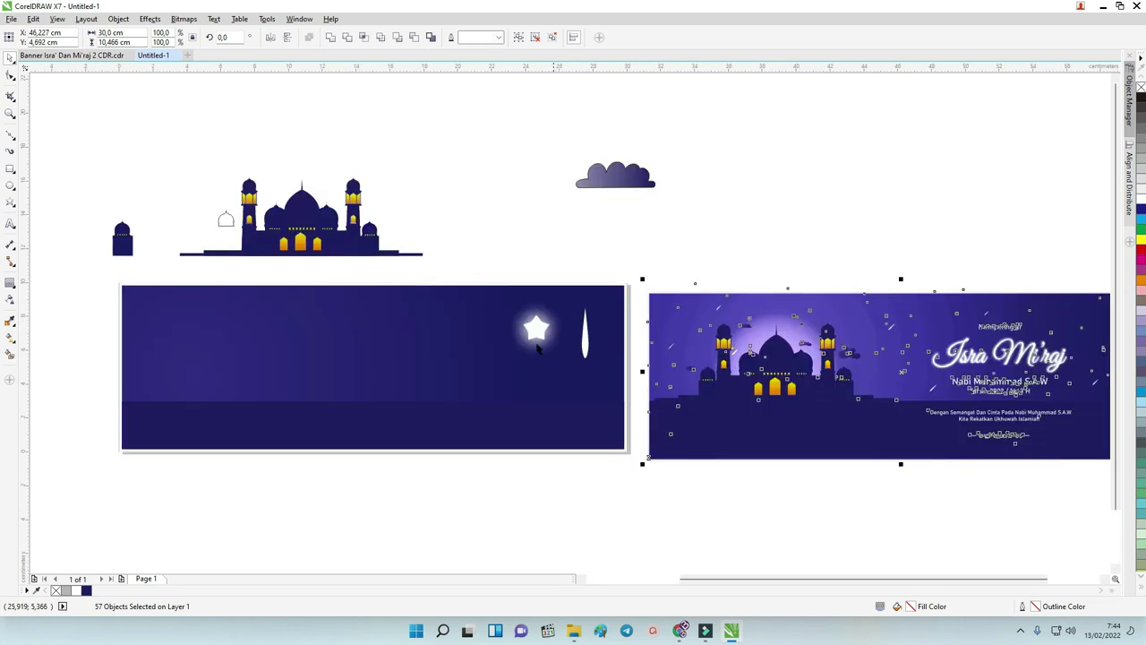
{"action": "left_click", "coordinate": [372, 312]}
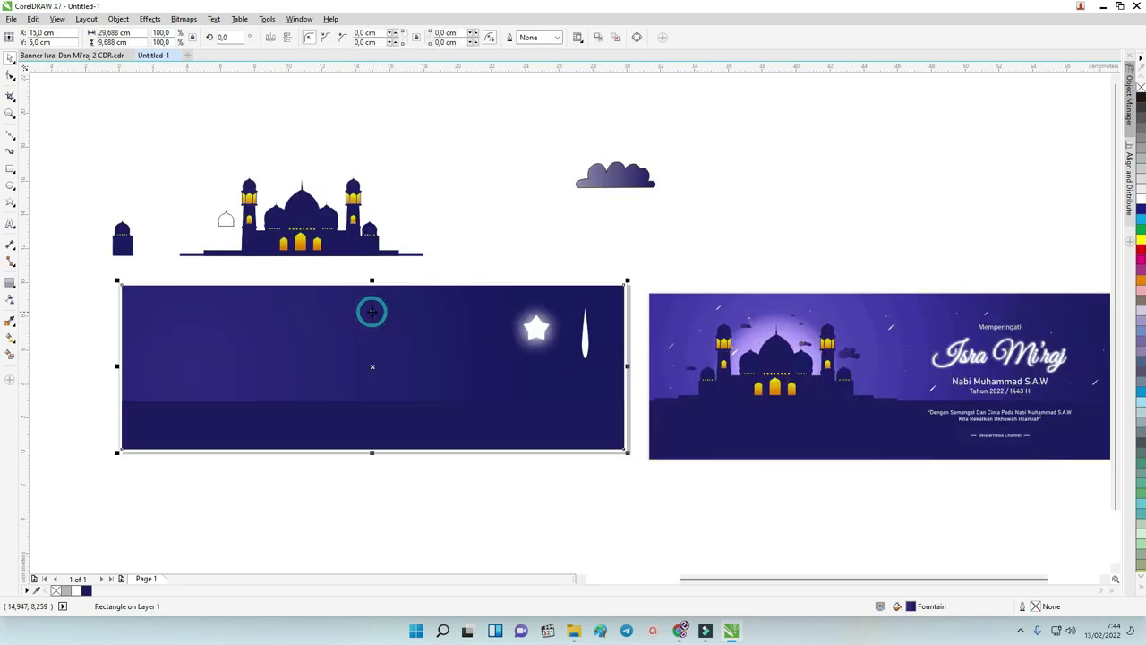
{"action": "left_click", "coordinate": [230, 222]}
{"action": "scroll", "coordinate": [232, 222], "scroll_direction": "up", "scroll_amount": 3}
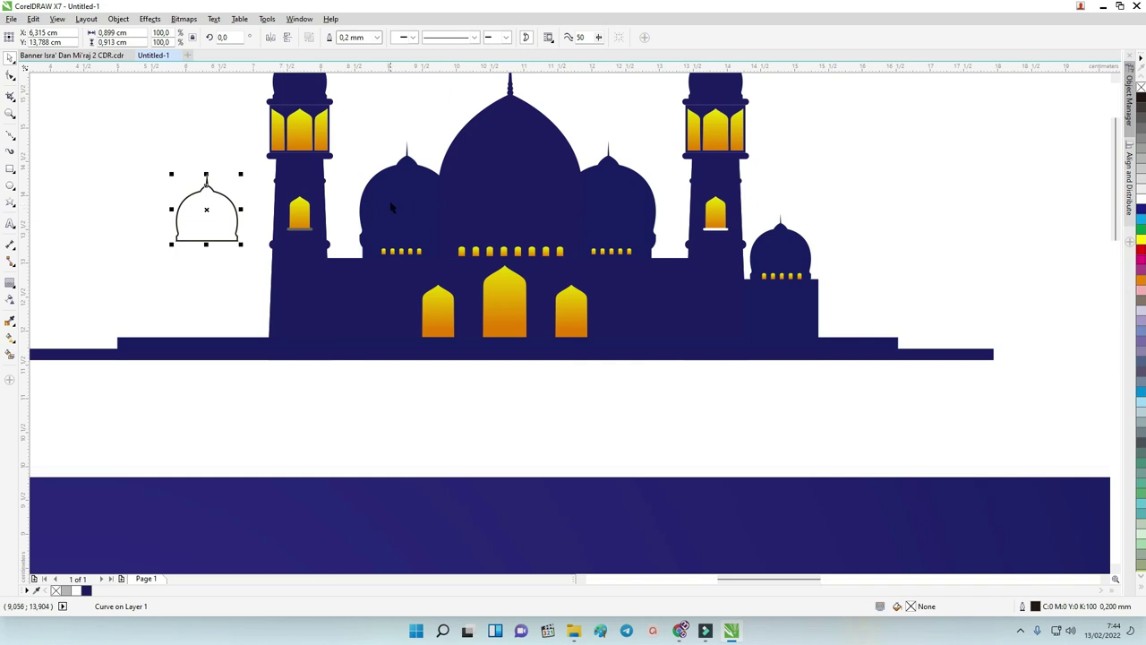
{"action": "scroll", "coordinate": [390, 207], "scroll_direction": "down", "scroll_amount": 3}
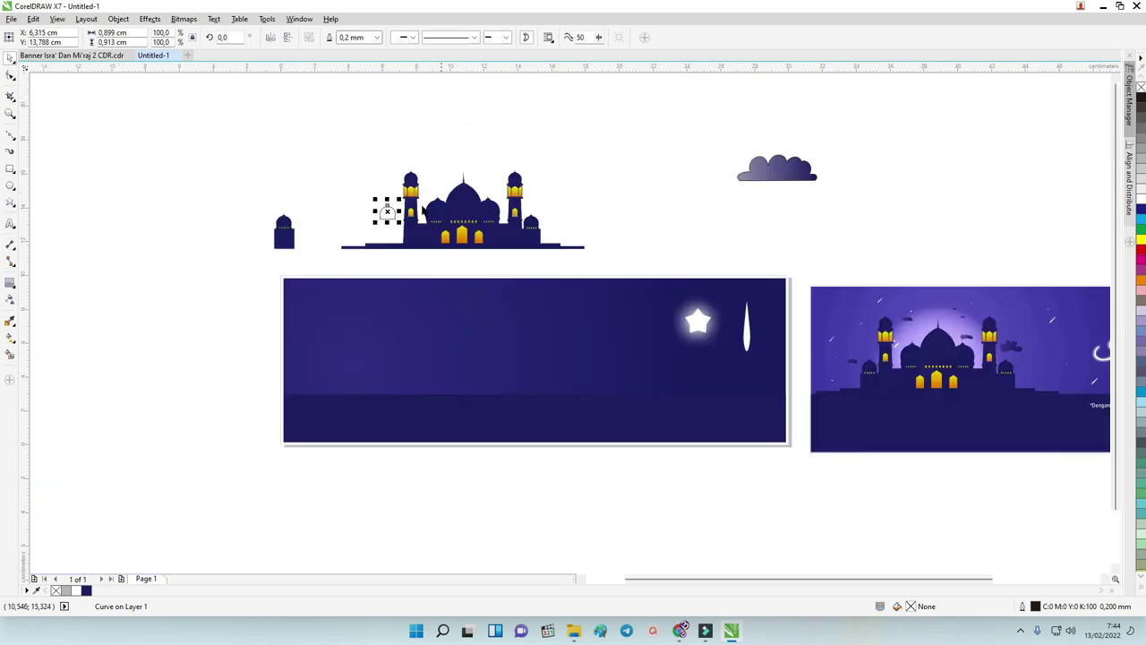
Step: Move the outlined cloud shape off the gradient-filled cloud so the two sit side by side above the page
{"action": "key", "text": "ctrl+v"}
{"action": "left_click", "coordinate": [790, 176]}
{"action": "scroll", "coordinate": [790, 176], "scroll_direction": "up", "scroll_amount": 1}
{"action": "scroll", "coordinate": [788, 176], "scroll_direction": "down", "scroll_amount": 1}
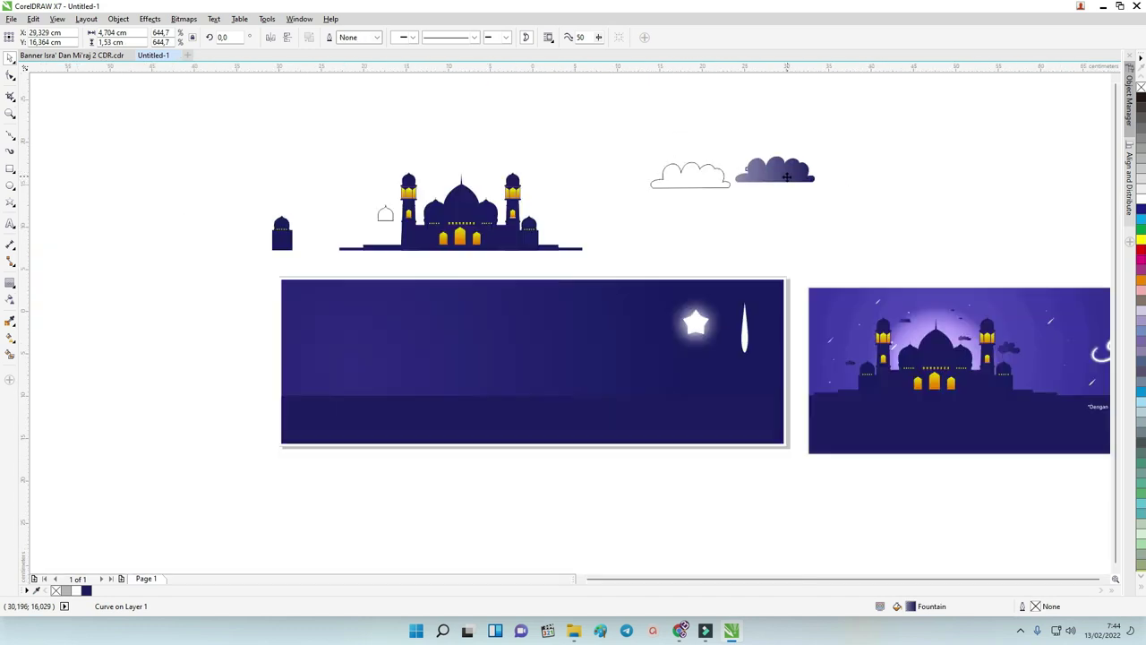
Step: Move the blurred glow off the white star to its left and shift the white streak shape slightly down and left
{"action": "scroll", "coordinate": [786, 176], "scroll_direction": "down", "scroll_amount": 2}
{"action": "left_click", "coordinate": [736, 251]}
{"action": "scroll", "coordinate": [707, 255], "scroll_direction": "up", "scroll_amount": 3}
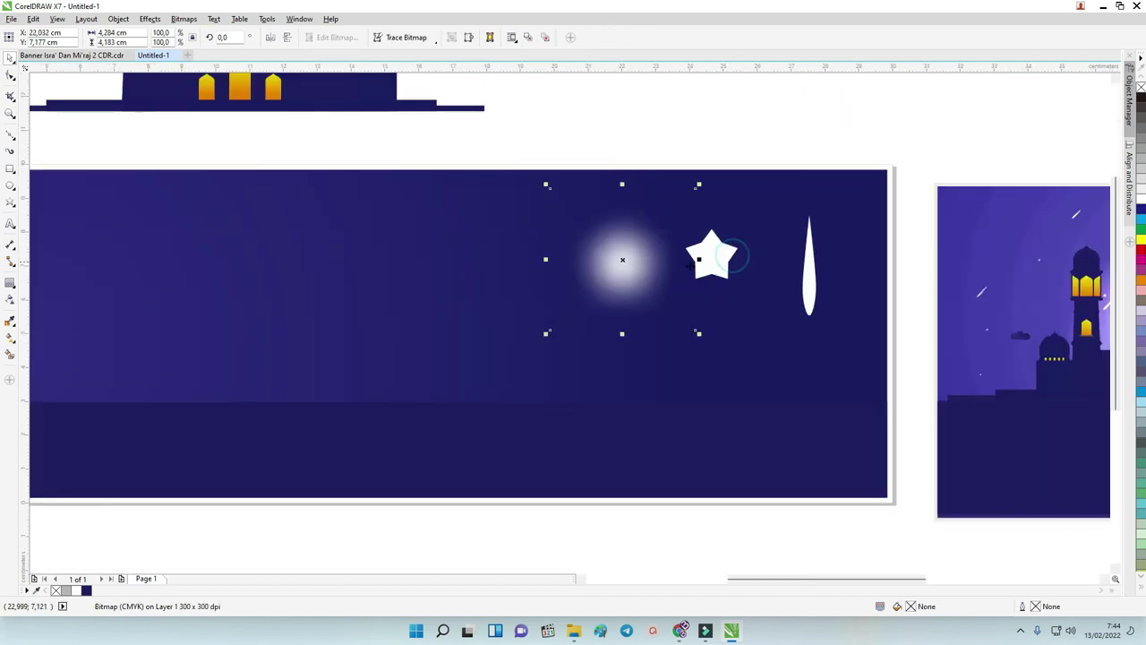
{"action": "left_click", "coordinate": [708, 256]}
{"action": "left_click", "coordinate": [810, 251]}
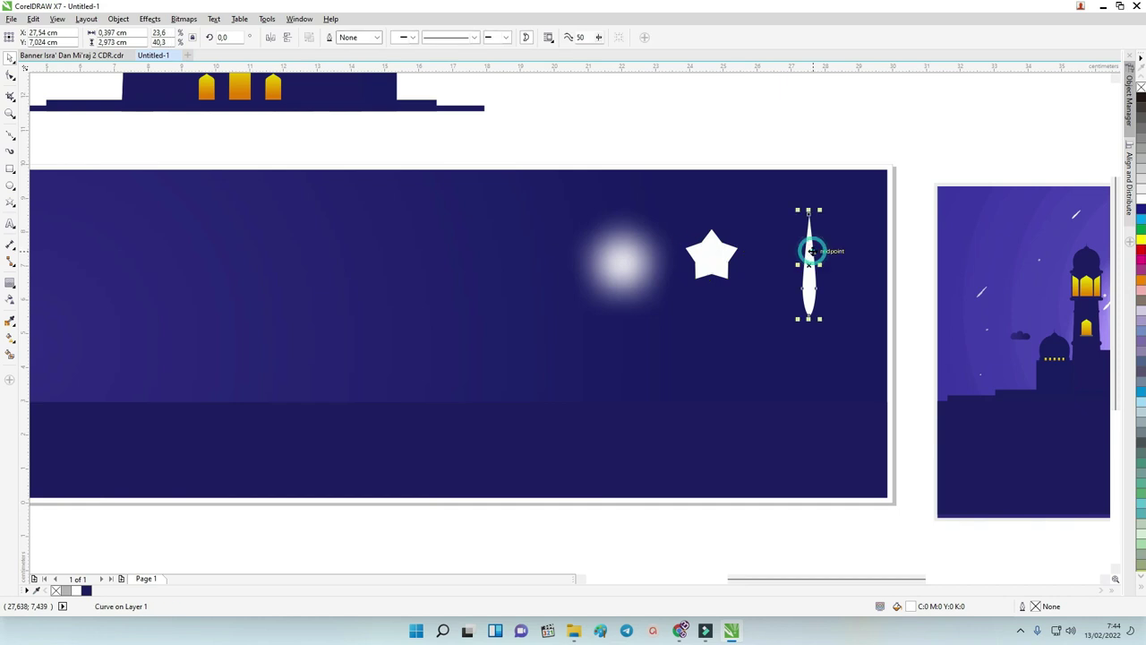
{"action": "scroll", "coordinate": [810, 251], "scroll_direction": "down", "scroll_amount": 2}
{"action": "left_click_drag", "start_coordinate": [810, 257], "coordinate": [797, 271]}
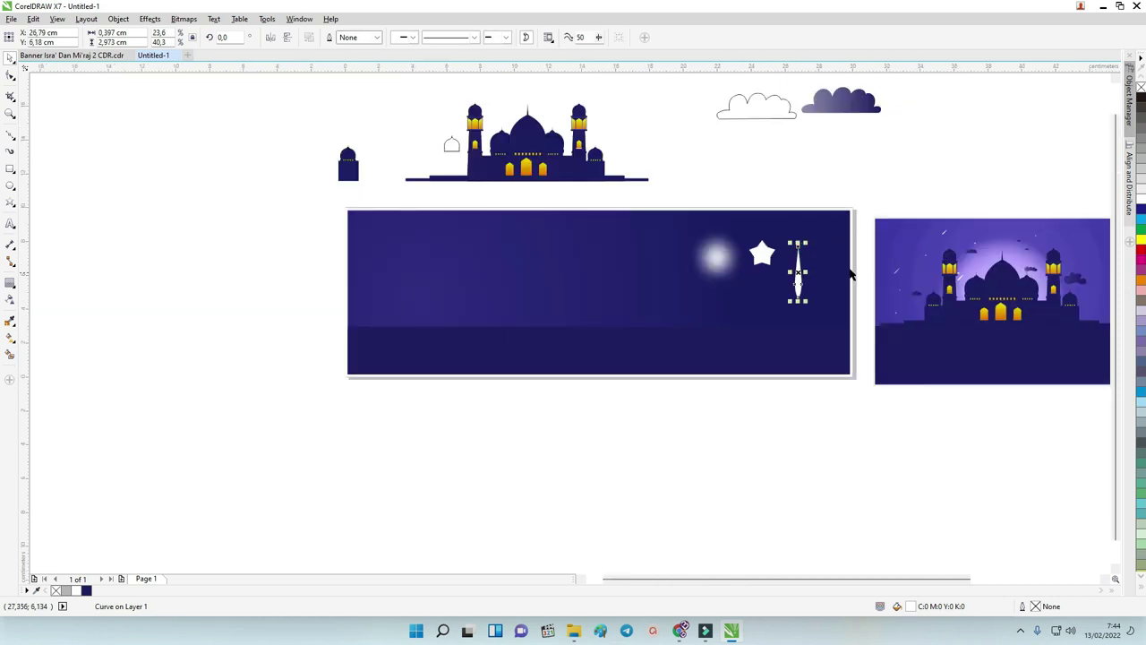
Step: Examine the groups that make up the sky and the glowing rings behind the mosque in the reference banner
{"action": "scroll", "coordinate": [840, 309], "scroll_direction": "down", "scroll_amount": 2}
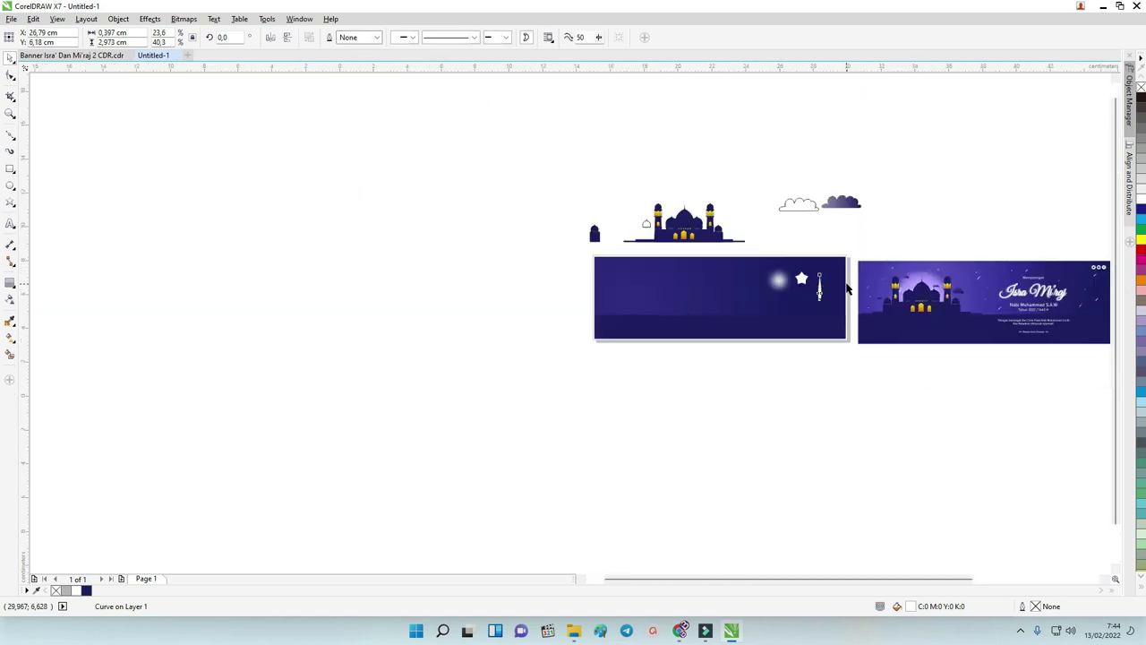
{"action": "scroll", "coordinate": [846, 288], "scroll_direction": "up", "scroll_amount": 2}
{"action": "left_click", "coordinate": [901, 258]}
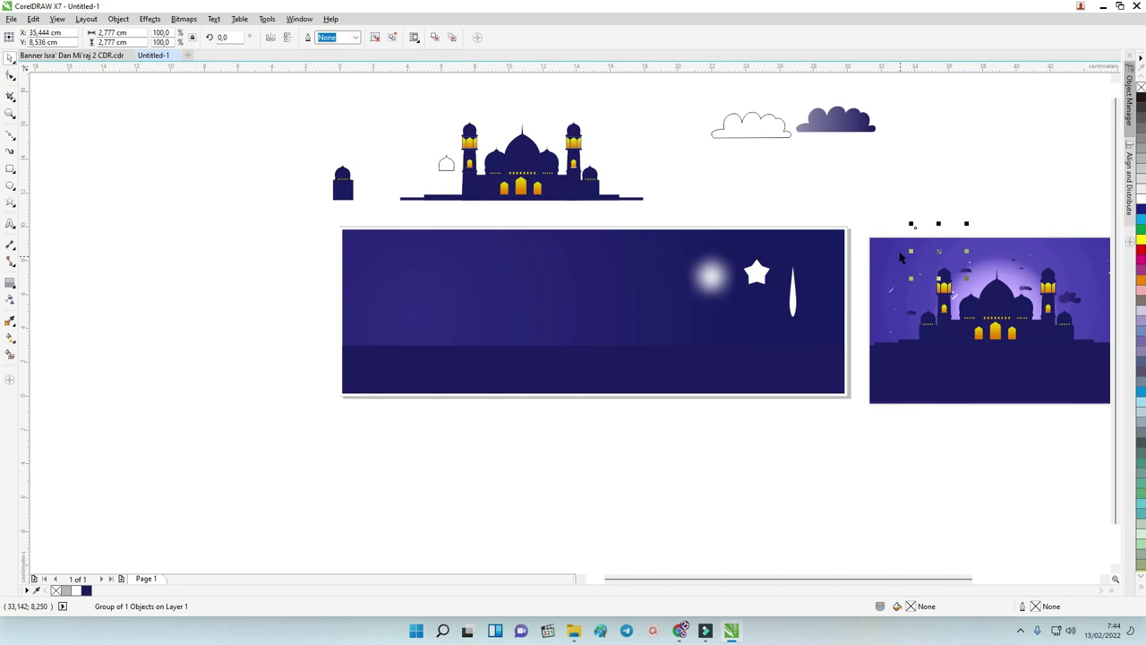
{"action": "left_click_drag", "start_coordinate": [887, 260], "coordinate": [800, 263]}
{"action": "left_click_drag", "start_coordinate": [885, 281], "coordinate": [1010, 280]}
{"action": "key", "text": "Escape"}
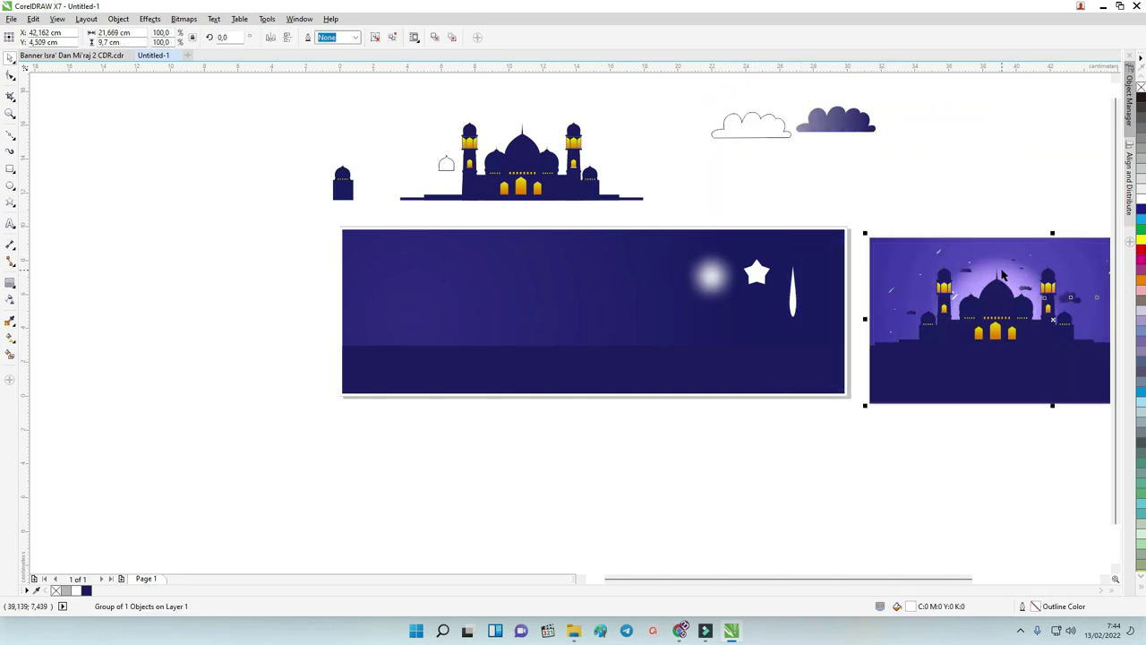
{"action": "scroll", "coordinate": [869, 579], "scroll_direction": "right", "scroll_amount": 3}
{"action": "left_click_drag", "start_coordinate": [691, 245], "coordinate": [765, 152]}
{"action": "key", "text": "Escape"}
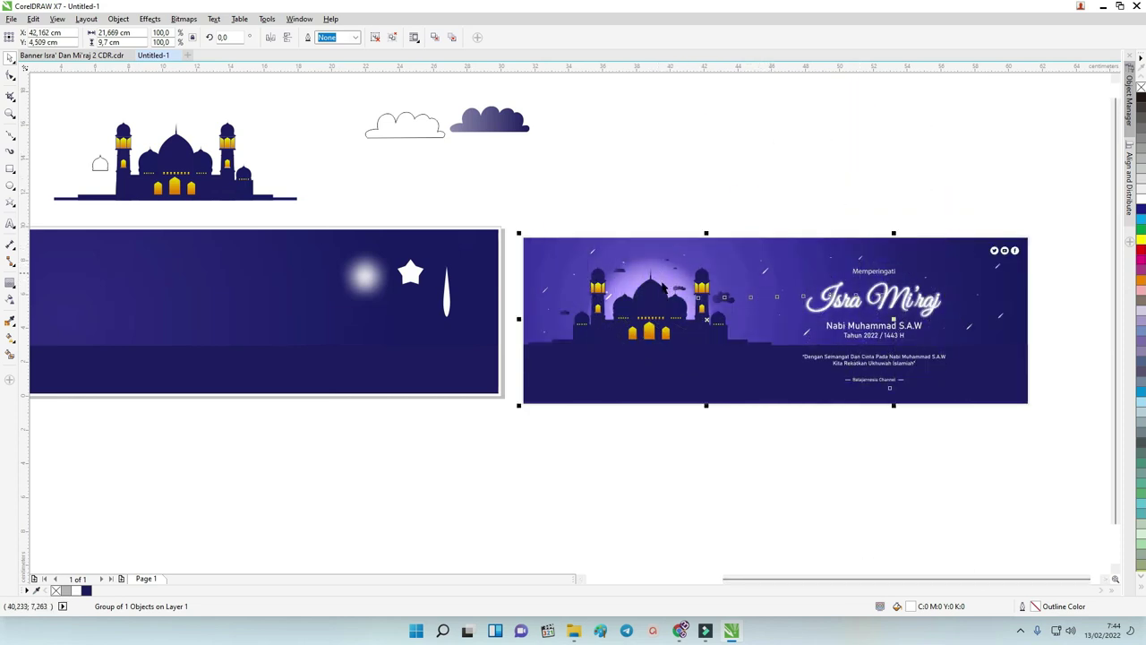
{"action": "left_click", "coordinate": [727, 195]}
{"action": "scroll", "coordinate": [364, 215], "scroll_direction": "down", "scroll_amount": 2}
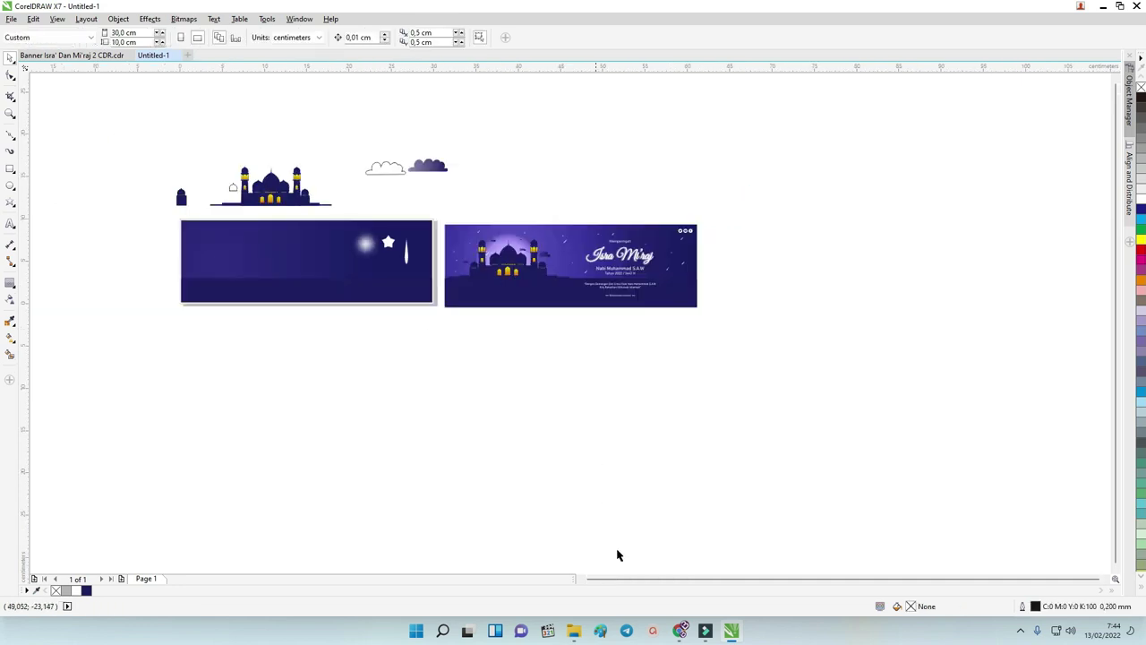
Step: Group the objects of the drawn mosque and place it on the left part of the page banner
{"action": "left_click_drag", "start_coordinate": [347, 208], "coordinate": [191, 144]}
{"action": "scroll", "coordinate": [224, 189], "scroll_direction": "up", "scroll_amount": 2}
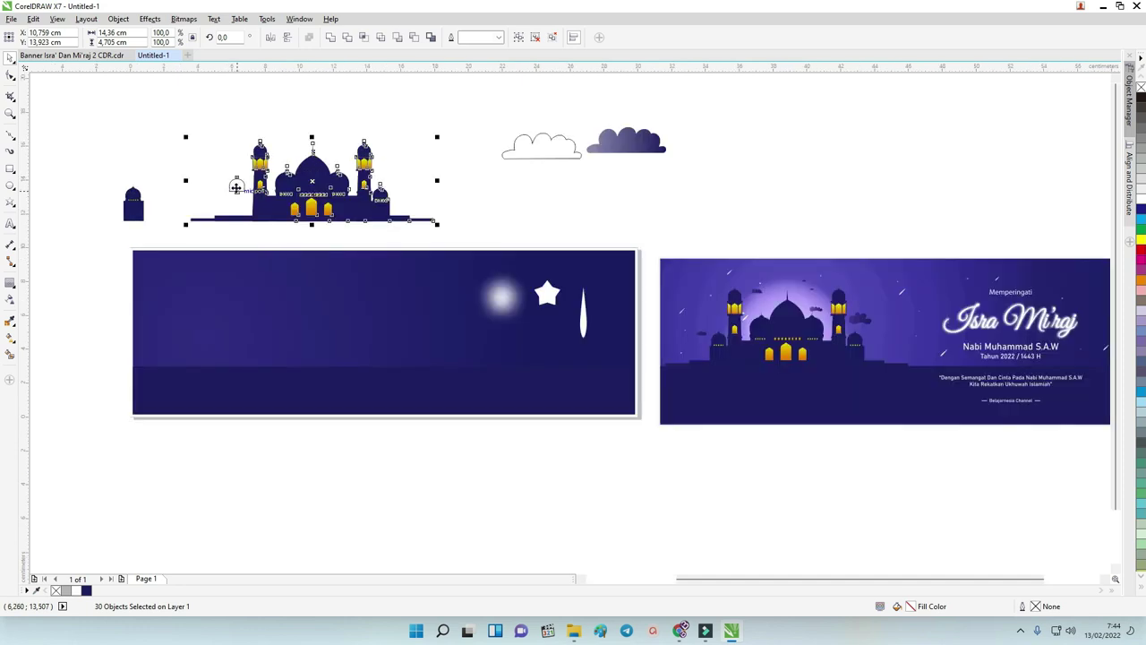
{"action": "left_click", "coordinate": [233, 183], "text": "shift"}
{"action": "key", "text": "ctrl+g"}
{"action": "left_click_drag", "start_coordinate": [364, 185], "coordinate": [314, 324]}
{"action": "left_click_drag", "start_coordinate": [241, 303], "coordinate": [239, 313]}
Step: Delete the drawn mosque together with the separate small tower and the dome outline
{"action": "left_click_drag", "start_coordinate": [314, 228], "coordinate": [154, 208]}
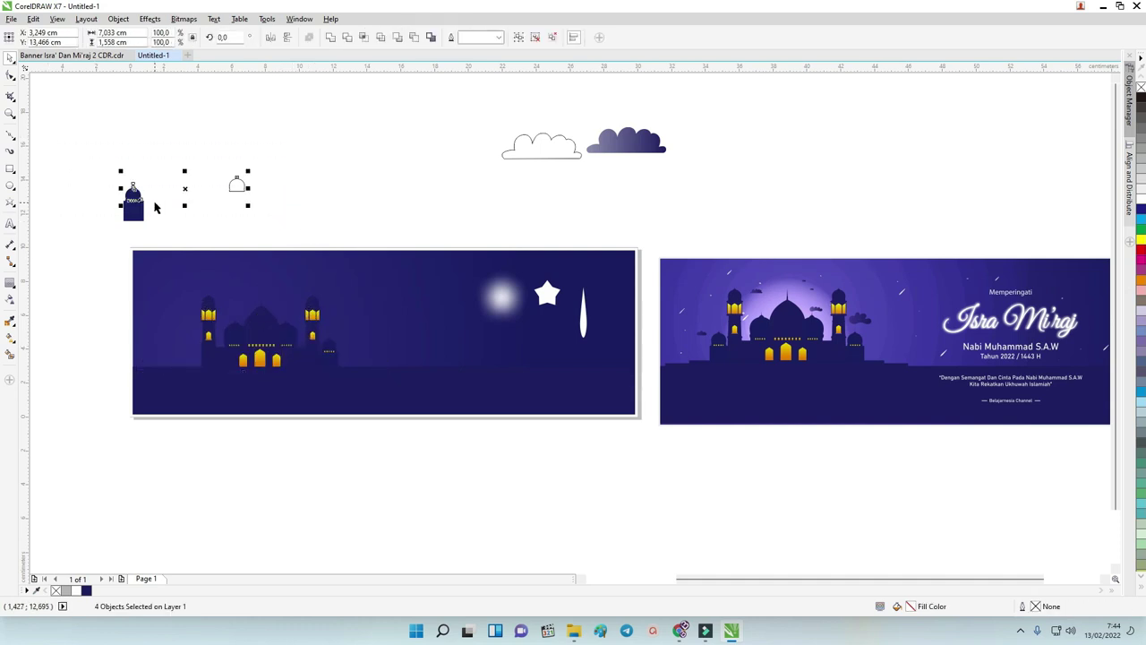
{"action": "left_click_drag", "start_coordinate": [317, 247], "coordinate": [70, 102]}
{"action": "left_click_drag", "start_coordinate": [134, 208], "coordinate": [710, 190]}
{"action": "left_click", "coordinate": [353, 200]}
{"action": "key", "text": "ctrl+z"}
{"action": "key", "text": "ctrl+z"}
{"action": "left_click_drag", "start_coordinate": [43, 140], "coordinate": [448, 402]}
{"action": "key", "text": "Delete"}
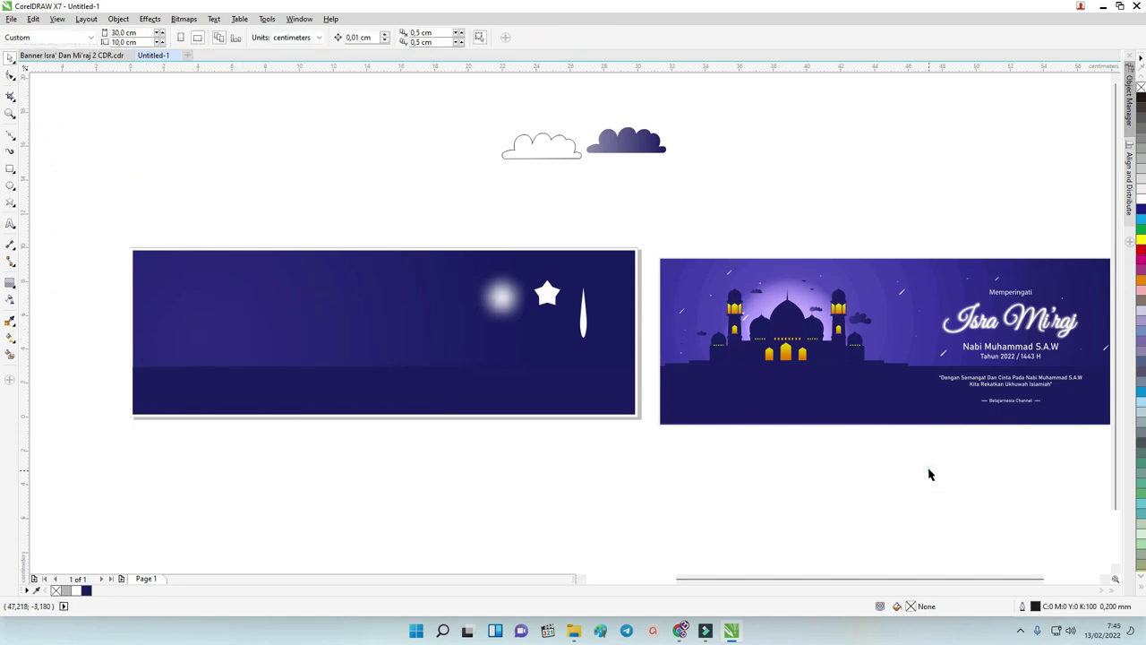
Step: Copy the mosque with its surrounding clouds and stars from the reference banner onto the left part of the page banner
{"action": "left_click_drag", "start_coordinate": [612, 225], "coordinate": [811, 431]}
{"action": "left_click_drag", "start_coordinate": [658, 202], "coordinate": [927, 402]}
{"action": "left_click_drag", "start_coordinate": [853, 349], "coordinate": [339, 357]}
{"action": "left_click", "coordinate": [300, 224]}
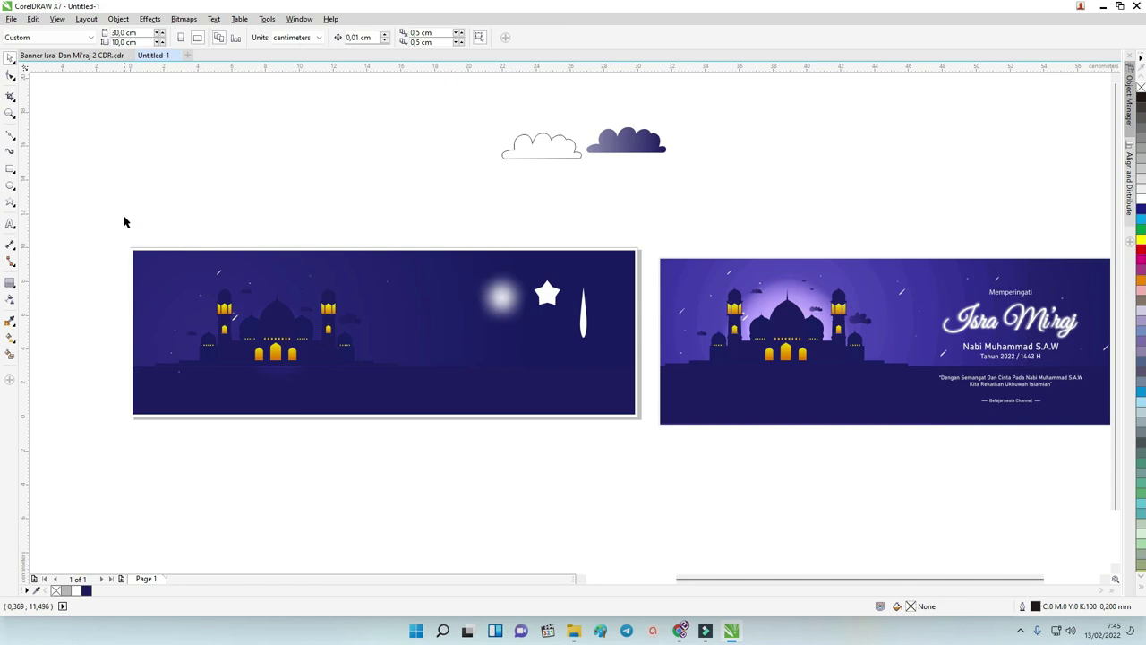
Step: Remove the transparent circle from the copied mosque scene, then group the remaining objects and shift the group slightly left
{"action": "left_click_drag", "start_coordinate": [267, 403], "coordinate": [358, 205]}
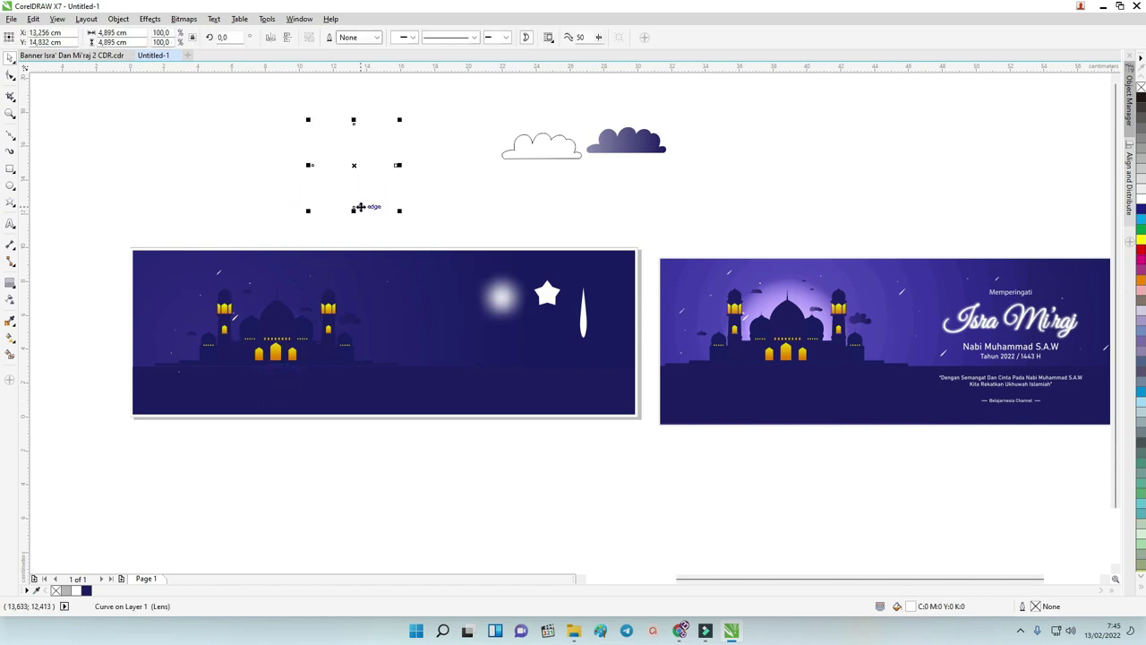
{"action": "left_click", "coordinate": [360, 212]}
{"action": "left_click_drag", "start_coordinate": [88, 199], "coordinate": [387, 388]}
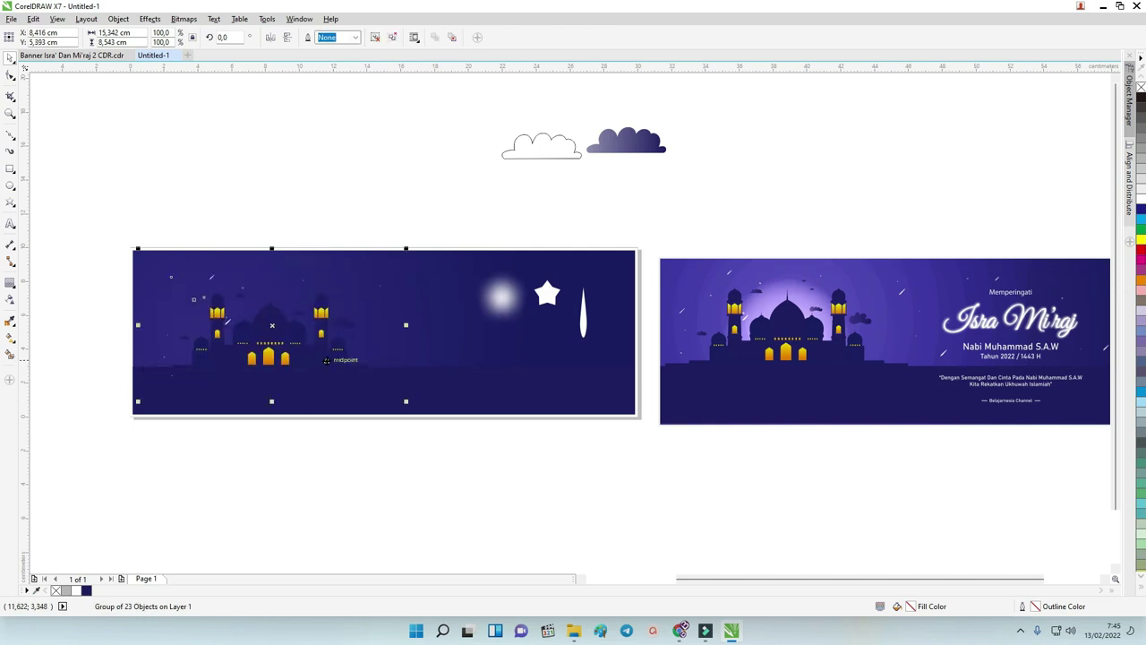
{"action": "left_click", "coordinate": [314, 218]}
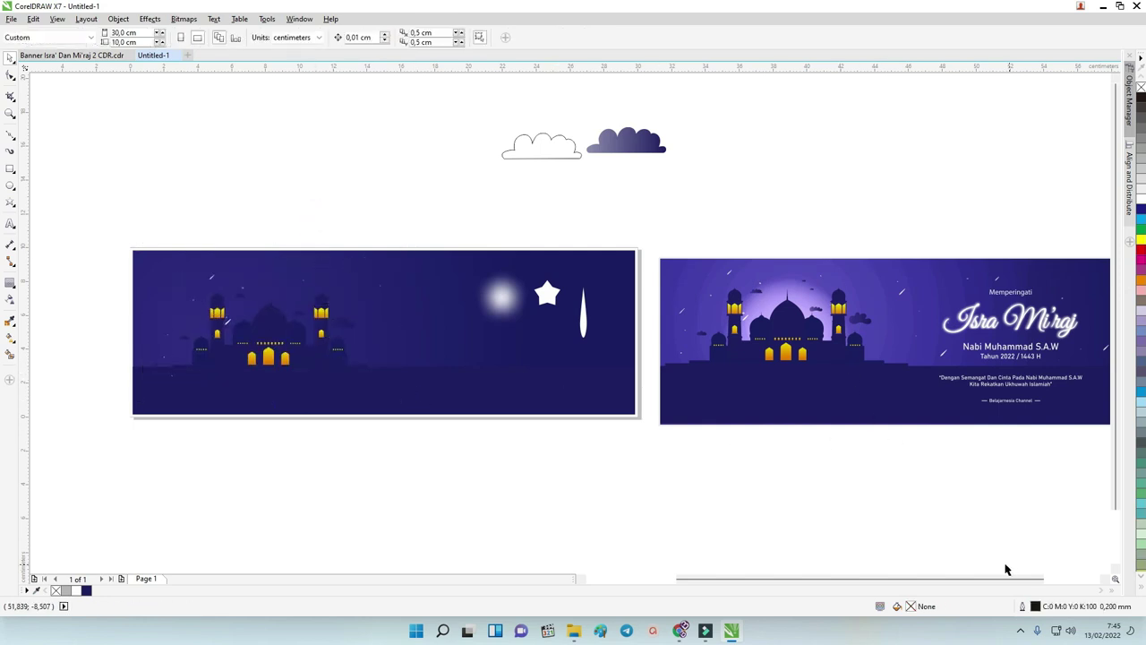
Step: Lock the copied mosque group on the page banner
{"action": "left_click", "coordinate": [321, 358]}
{"action": "right_click", "coordinate": [314, 346]}
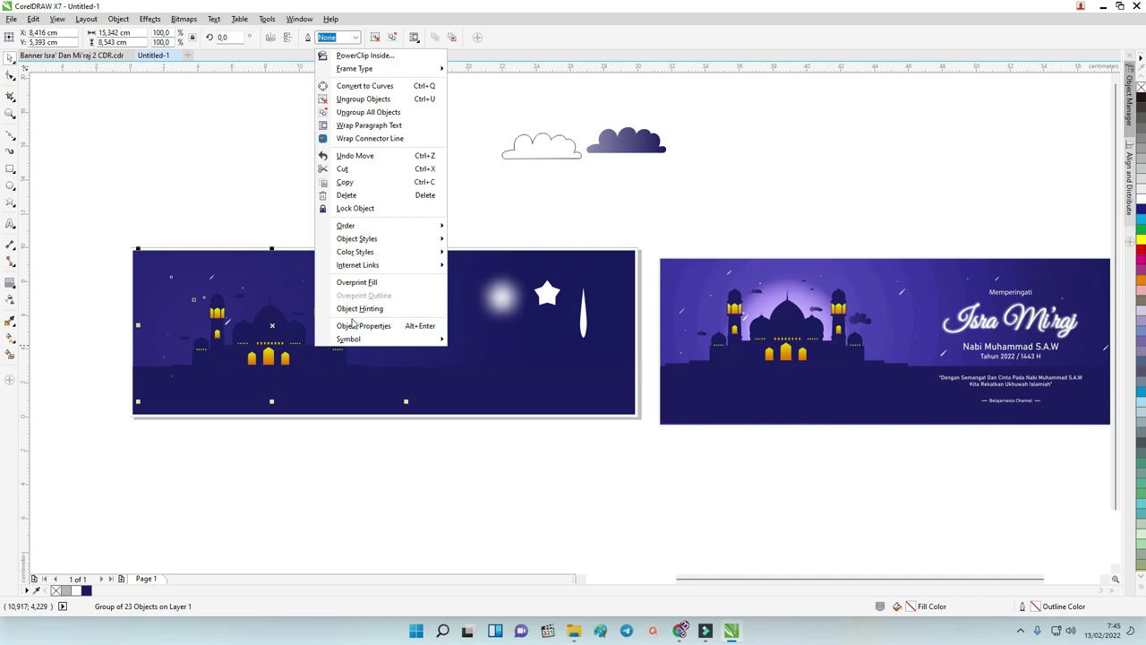
{"action": "left_click", "coordinate": [356, 208]}
{"action": "scroll", "coordinate": [675, 283], "scroll_direction": "down", "scroll_amount": 2}
{"action": "scroll", "coordinate": [467, 310], "scroll_direction": "up", "scroll_amount": 2}
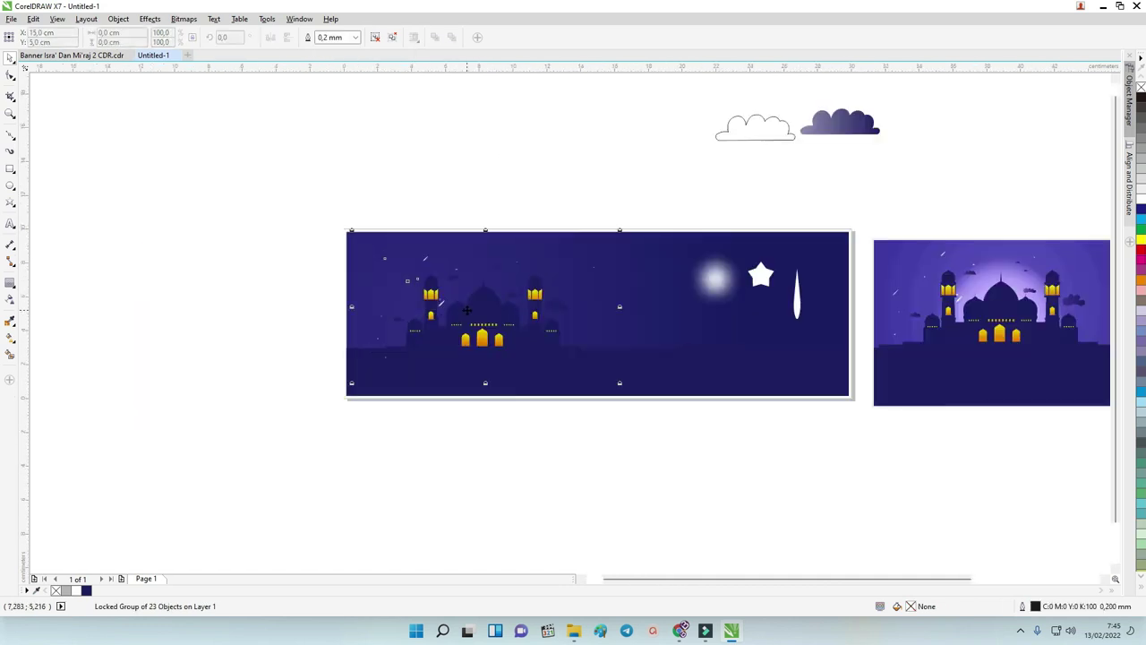
{"action": "scroll", "coordinate": [815, 325], "scroll_direction": "down", "scroll_amount": 2}
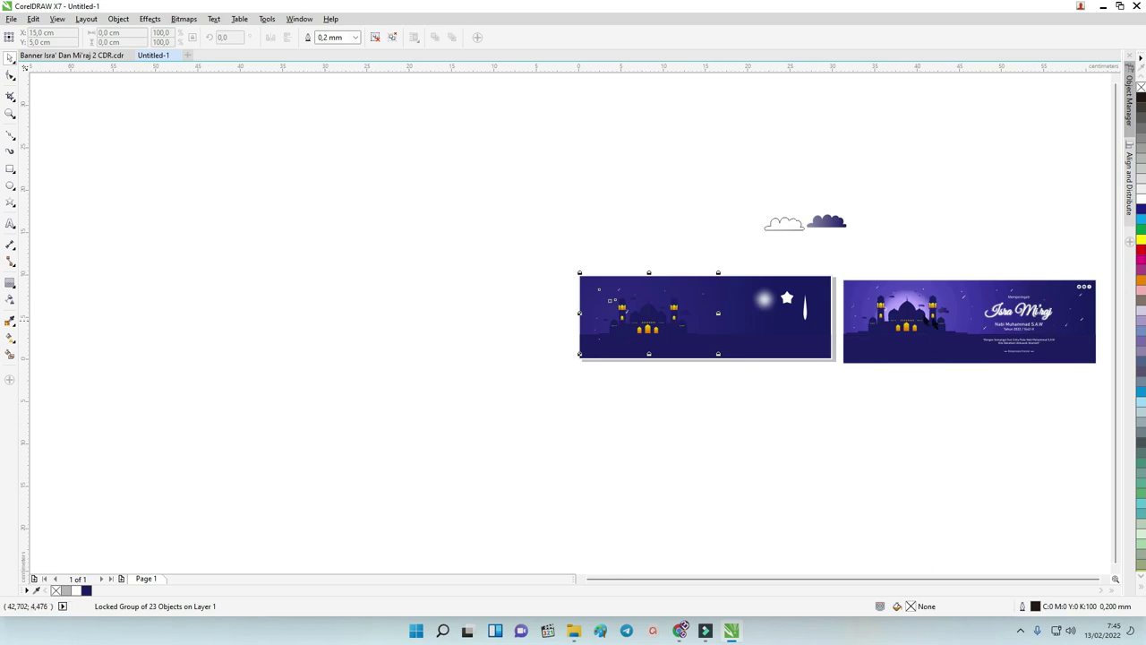
{"action": "scroll", "coordinate": [899, 295], "scroll_direction": "up", "scroll_amount": 2}
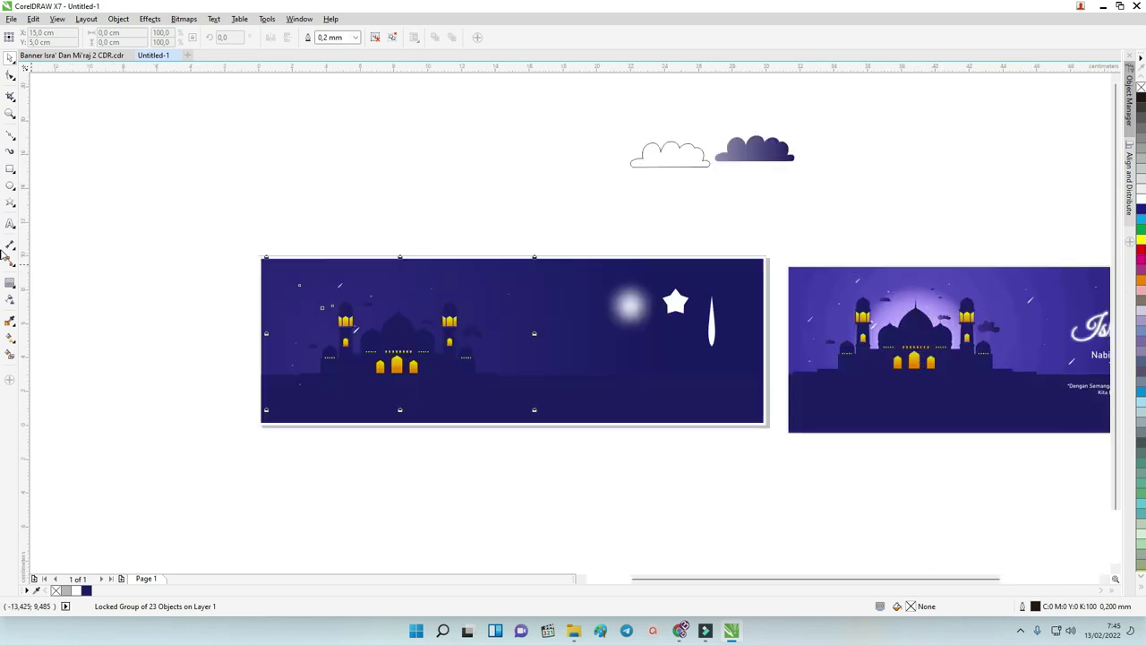
Step: Draw a circle about 7.4 cm in diameter centred on the mosque, filled white and without an outline
{"action": "left_click", "coordinate": [9, 184]}
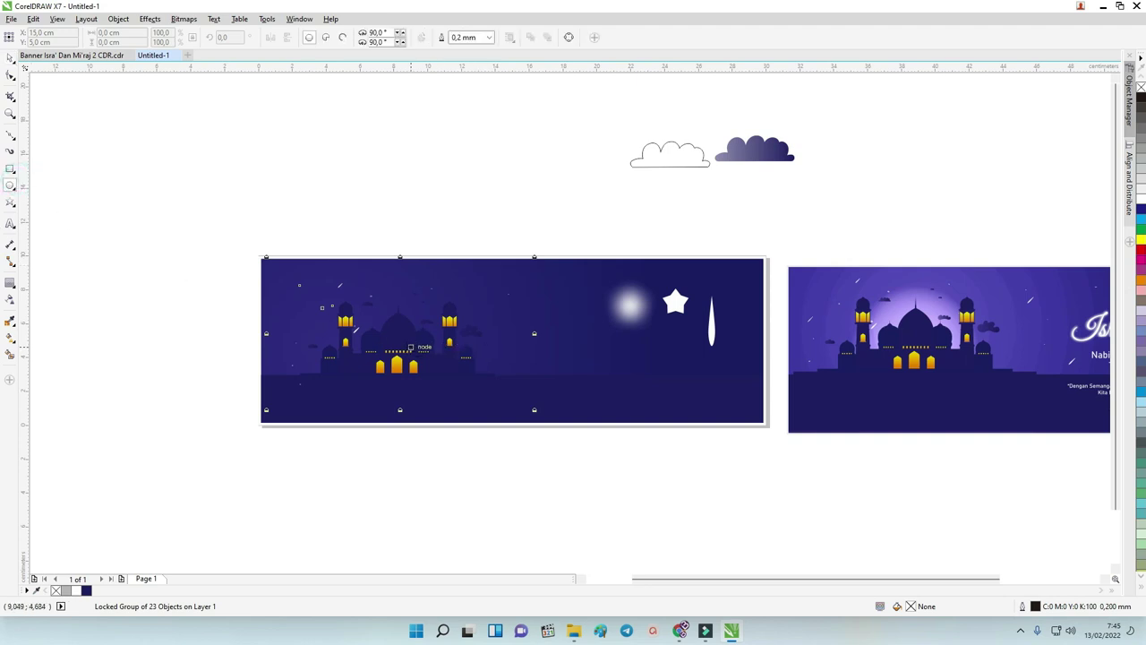
{"action": "left_click_drag", "start_coordinate": [395, 349], "coordinate": [462, 415]}
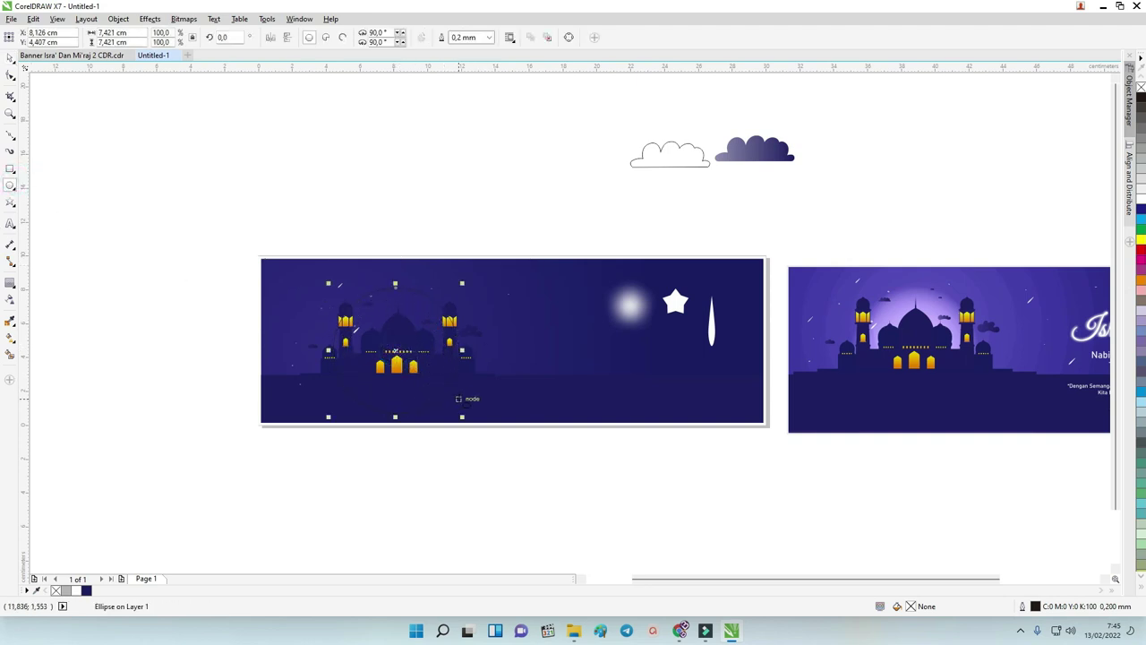
{"action": "left_click", "coordinate": [1141, 201]}
{"action": "right_click", "coordinate": [1141, 87]}
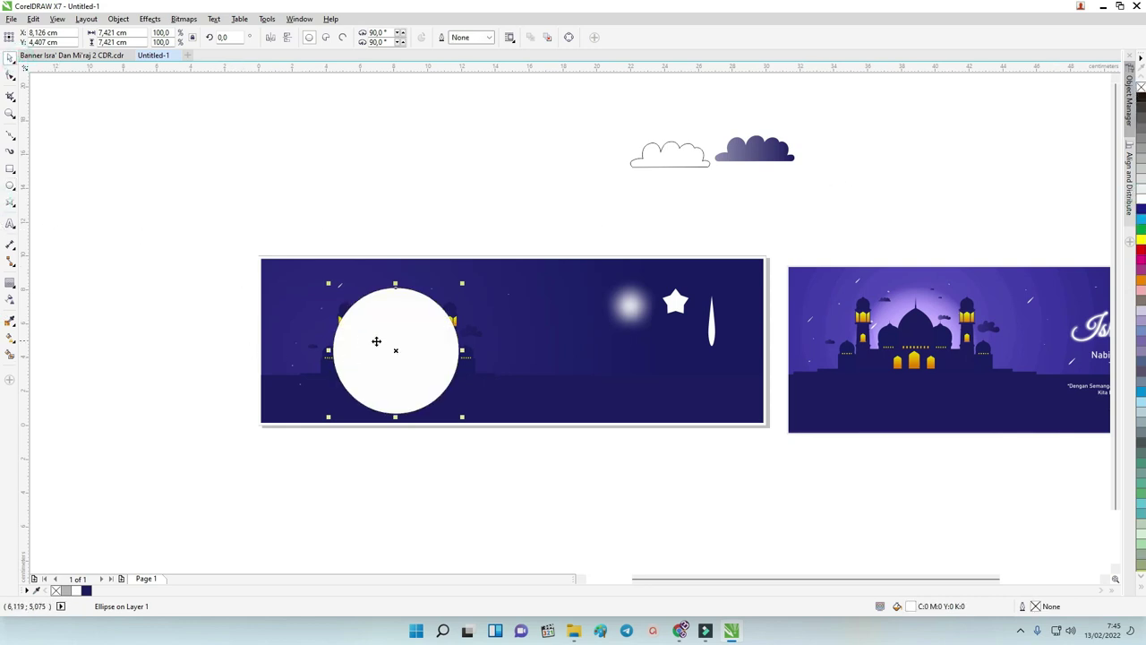
Step: Apply an elliptical fountain transparency to the white circle over the mosque, fading outward from an opaque centre
{"action": "scroll", "coordinate": [377, 340], "scroll_direction": "up", "scroll_amount": 2}
{"action": "left_click", "coordinate": [10, 302]}
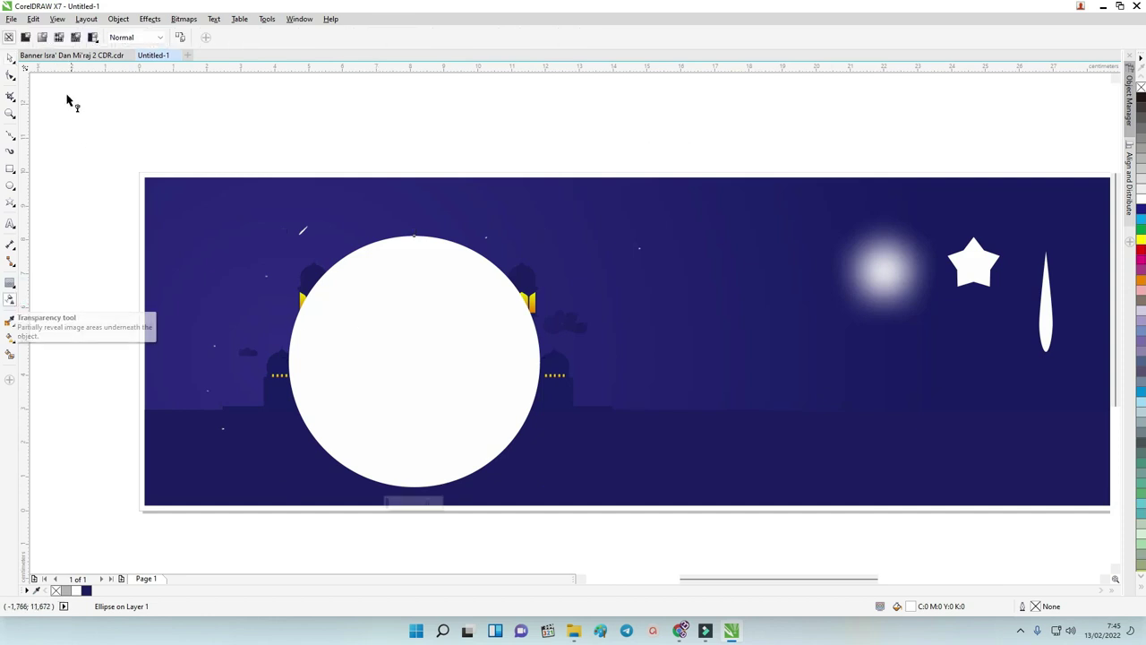
{"action": "left_click", "coordinate": [42, 37]}
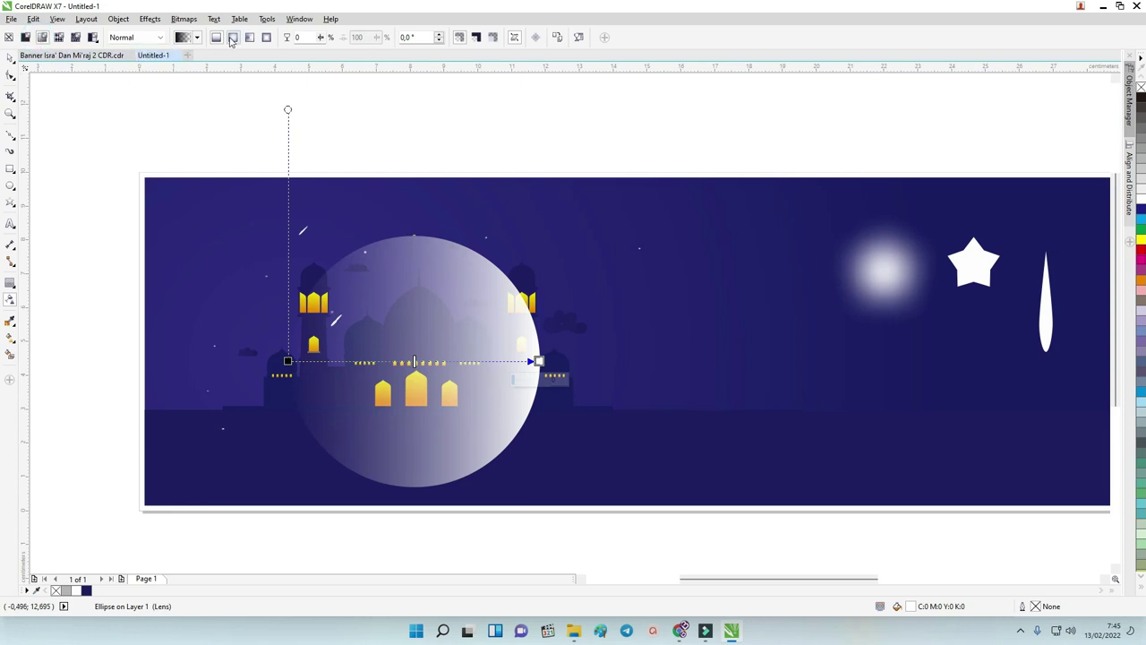
{"action": "left_click", "coordinate": [232, 38]}
{"action": "mouse_move", "coordinate": [539, 361]}
{"action": "left_mouse_down"}
{"action": "mouse_move", "coordinate": [567, 360]}
{"action": "mouse_move", "coordinate": [526, 360]}
{"action": "left_mouse_up"}
Step: Enlarge the faded glow circle around its centre to about 9.3 cm in diameter
{"action": "left_click", "coordinate": [8, 55]}
{"action": "left_click", "coordinate": [310, 110]}
{"action": "left_click", "coordinate": [477, 322]}
{"action": "left_click_drag", "start_coordinate": [543, 232], "coordinate": [637, 201]}
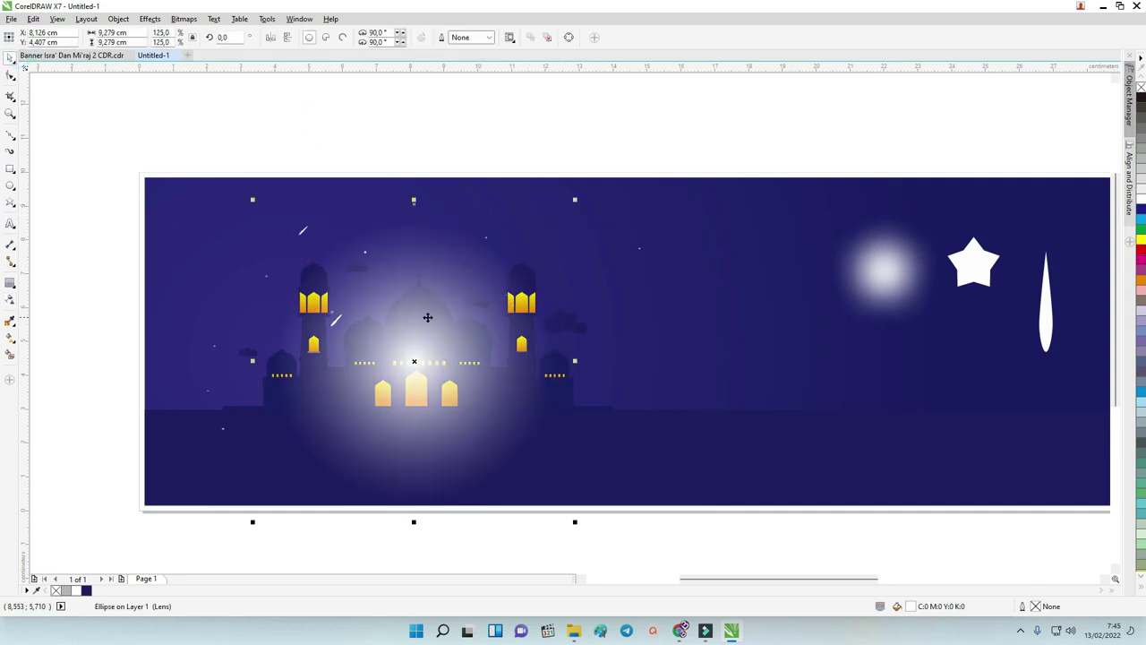
Step: Set the glow circle's transparency merge mode to Screen after trying Overlay
{"action": "left_click", "coordinate": [10, 300]}
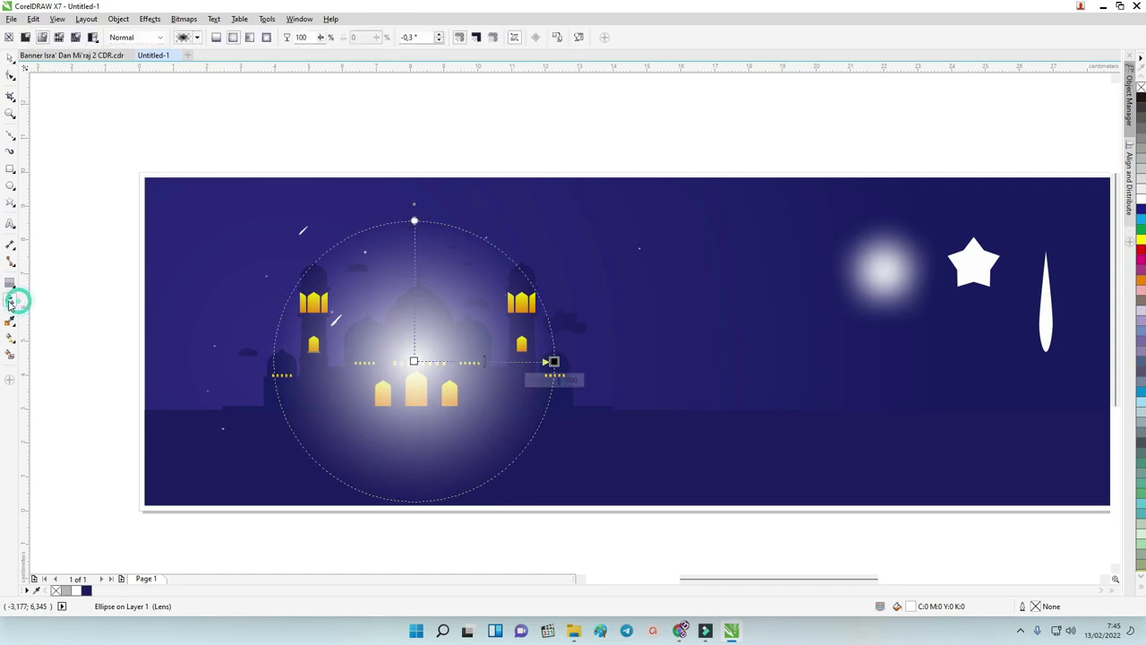
{"action": "left_click", "coordinate": [149, 40]}
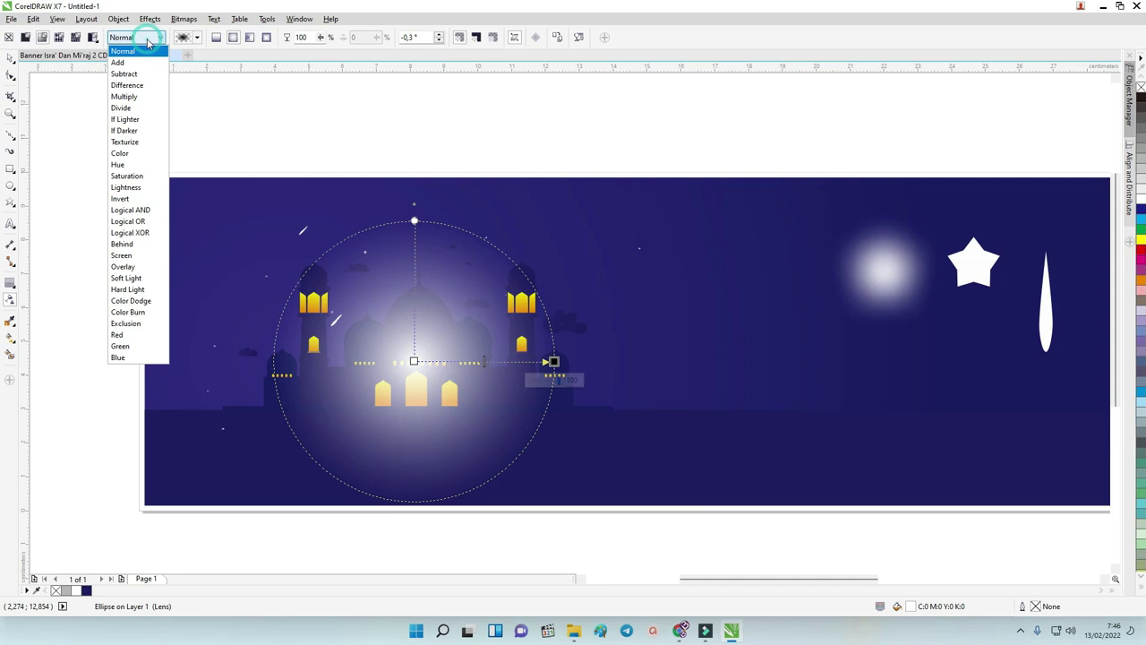
{"action": "left_click", "coordinate": [126, 266]}
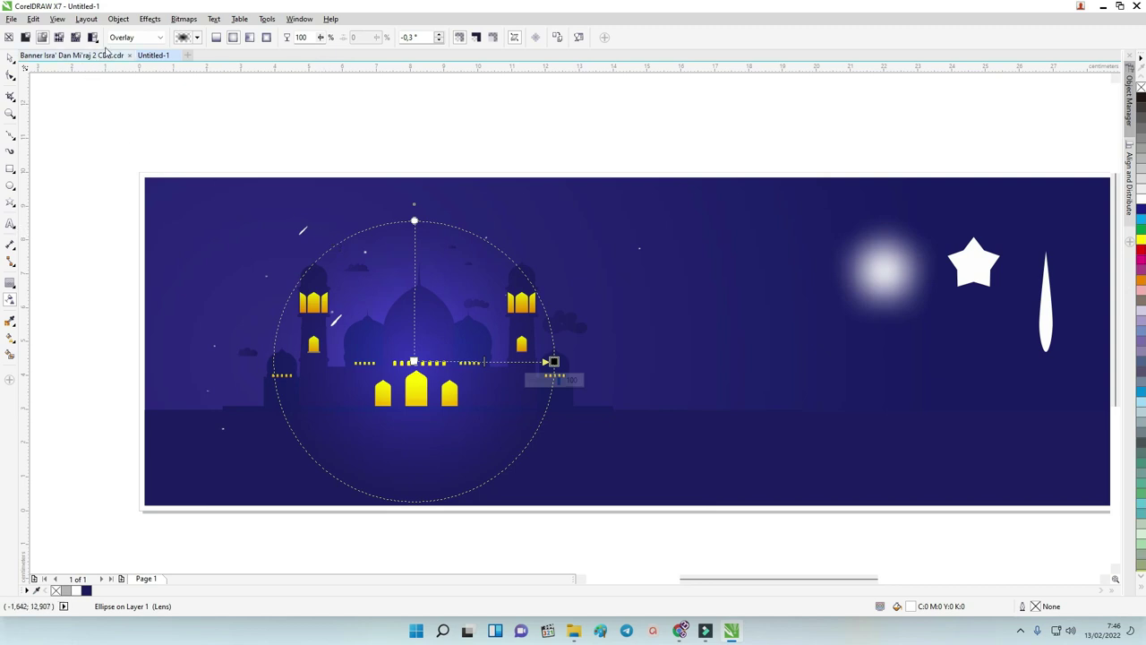
{"action": "left_click", "coordinate": [148, 38]}
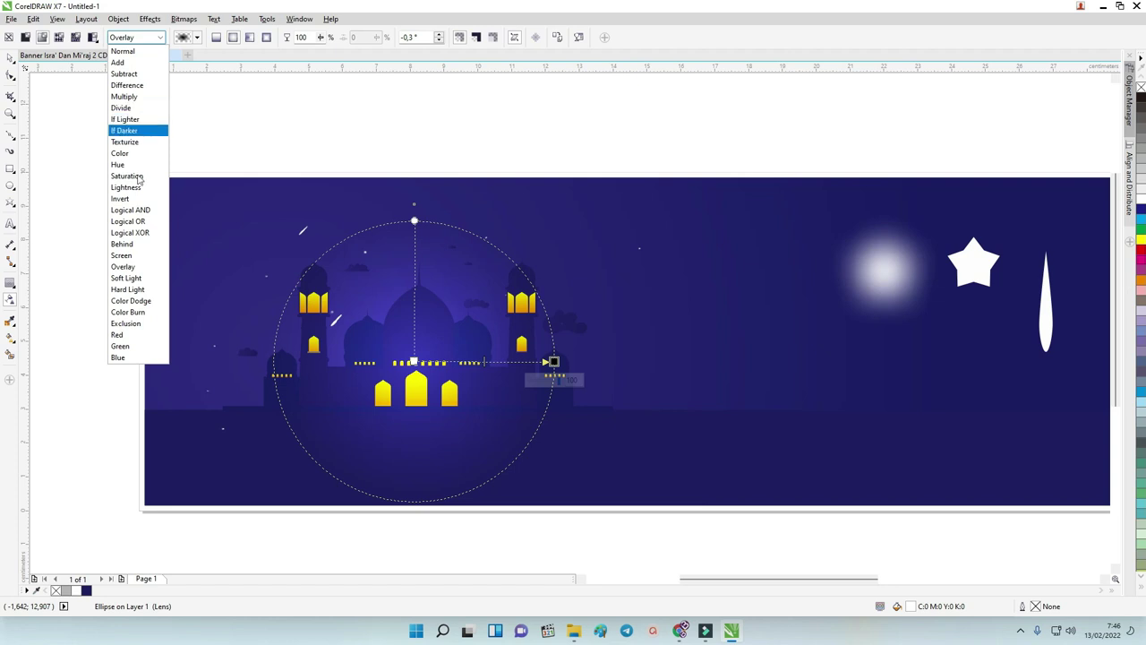
{"action": "left_click", "coordinate": [141, 256]}
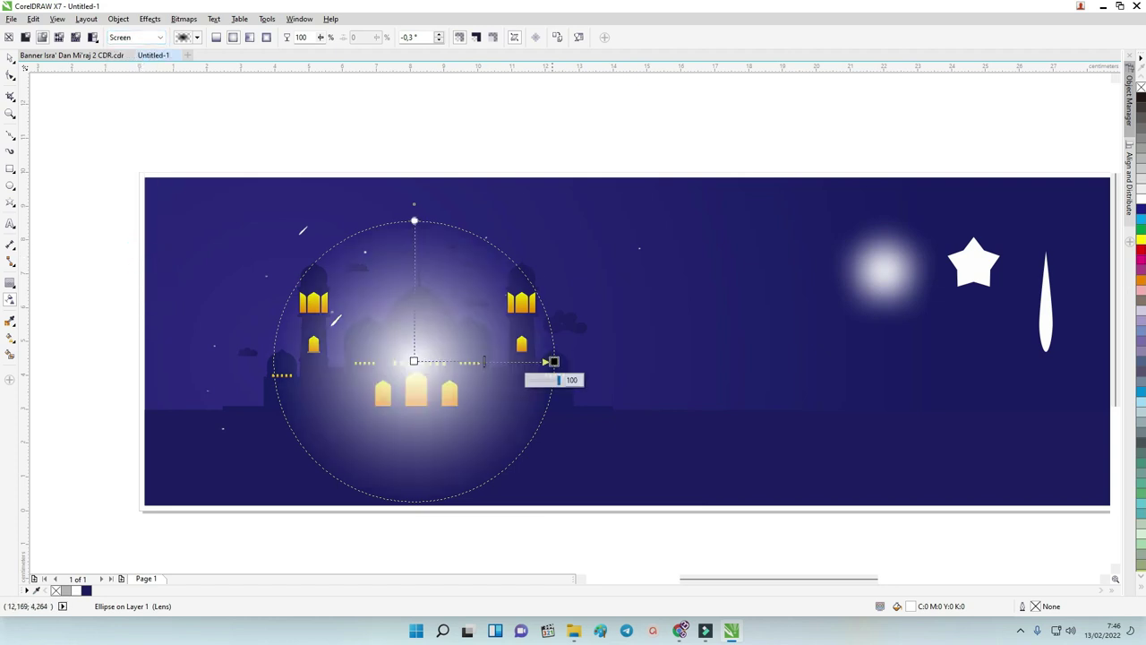
{"action": "left_click", "coordinate": [10, 56]}
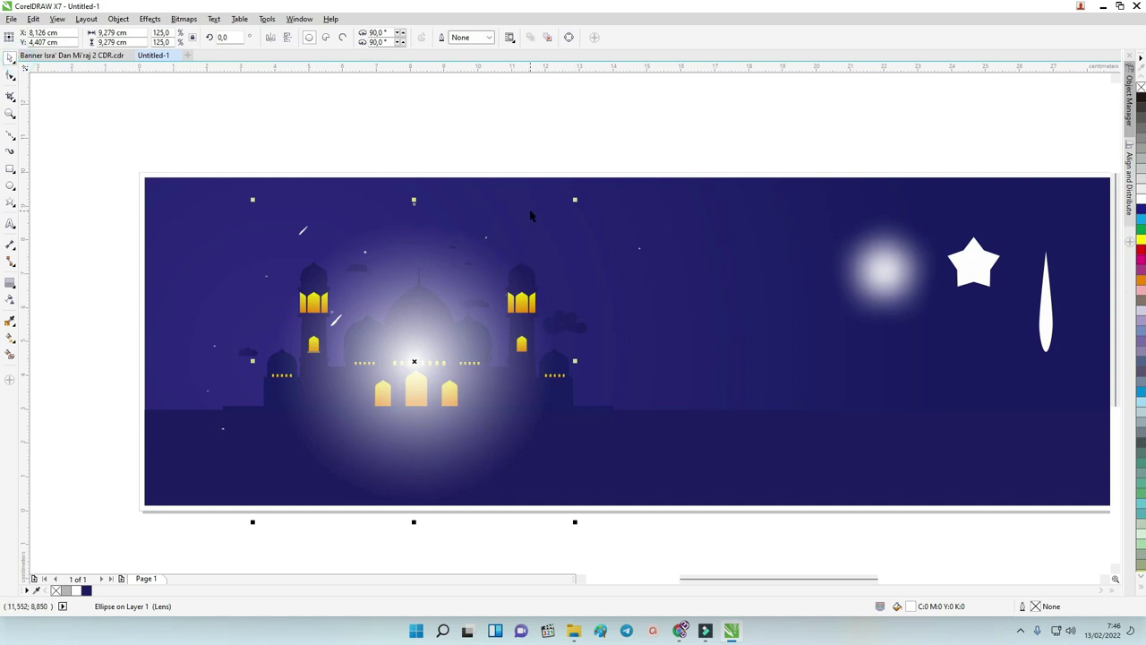
Step: Send the glow circle behind the mosque and bring the dark ground rectangle to the front
{"action": "key", "text": "ctrl+Page_Down"}
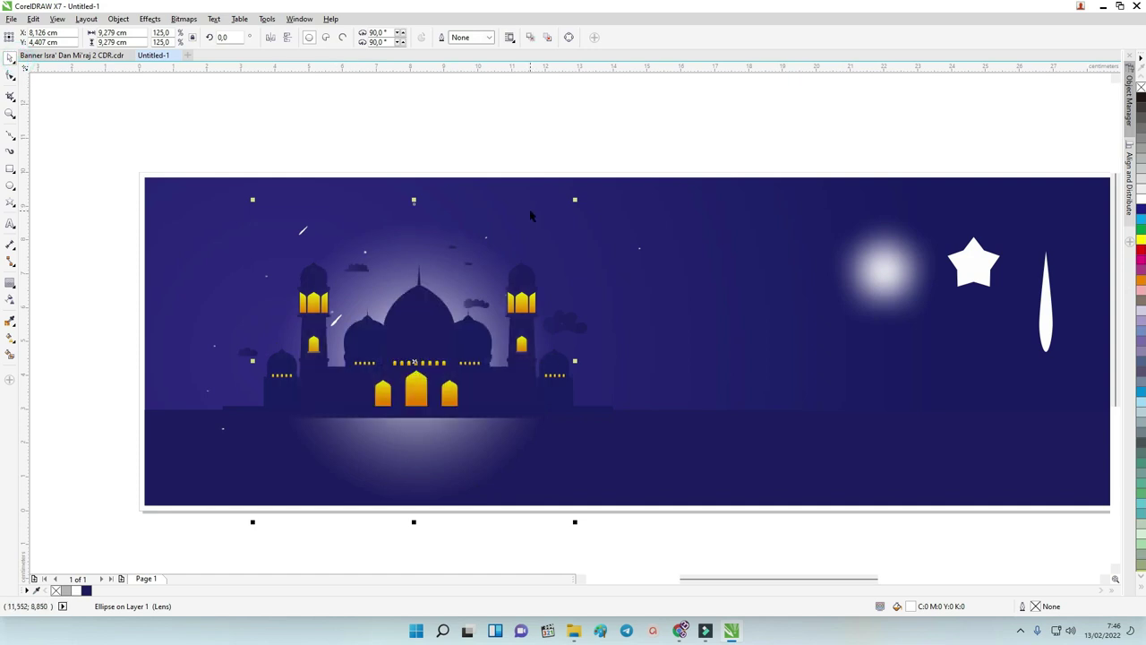
{"action": "scroll", "coordinate": [528, 217], "scroll_direction": "down", "scroll_amount": 3}
{"action": "left_click", "coordinate": [658, 289]}
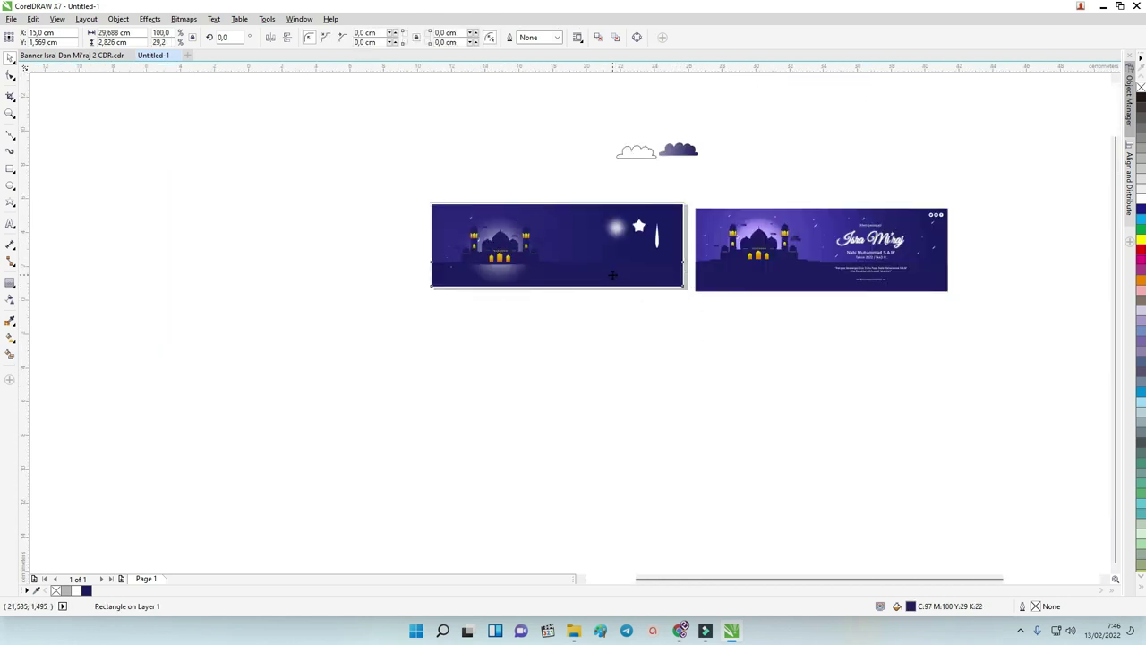
{"action": "scroll", "coordinate": [618, 278], "scroll_direction": "up", "scroll_amount": 2}
{"action": "key", "text": "shift+Page_Up"}
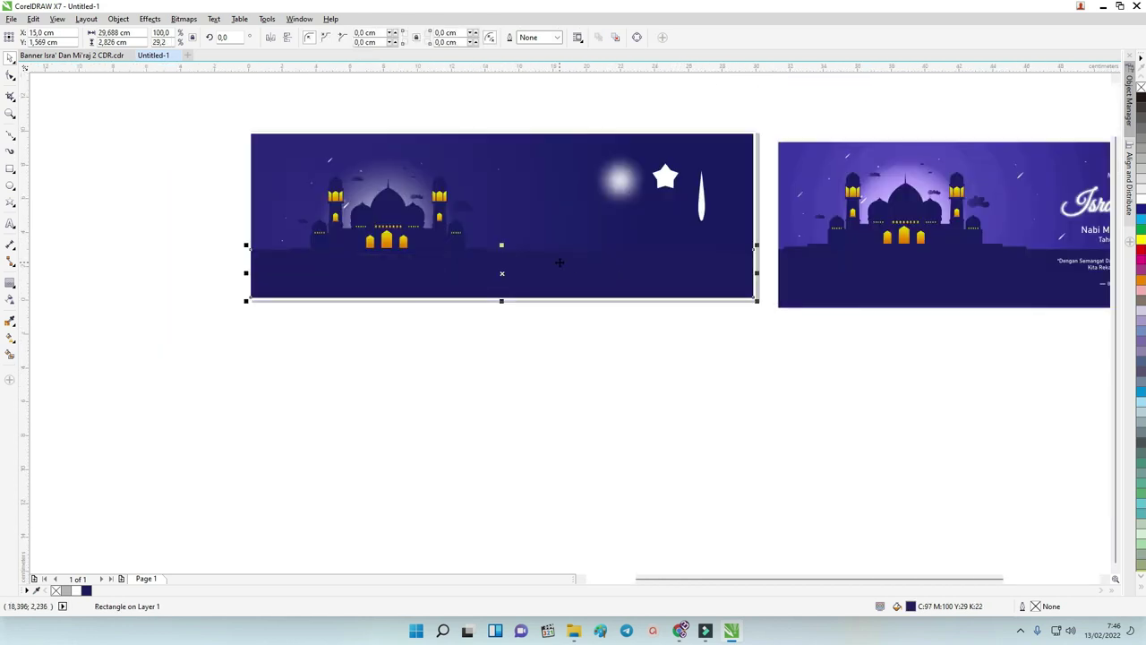
Step: Reorder the glow circle so that it sits behind the mosque and the ground rectangle
{"action": "left_click", "coordinate": [454, 211]}
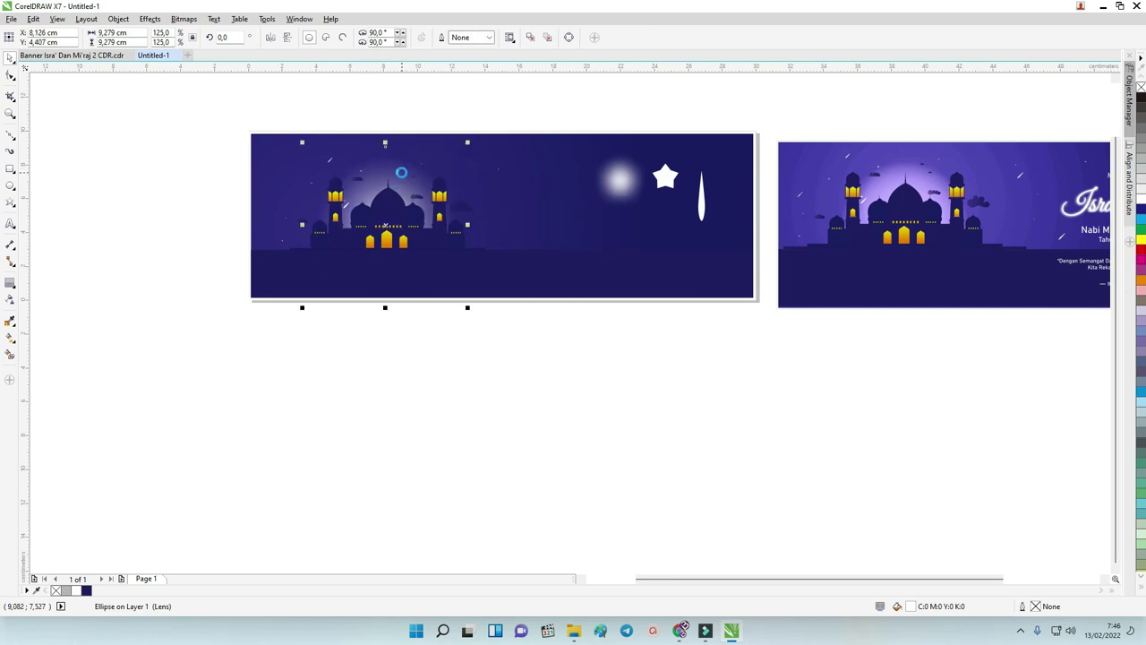
{"action": "scroll", "coordinate": [401, 172], "scroll_direction": "up", "scroll_amount": 1}
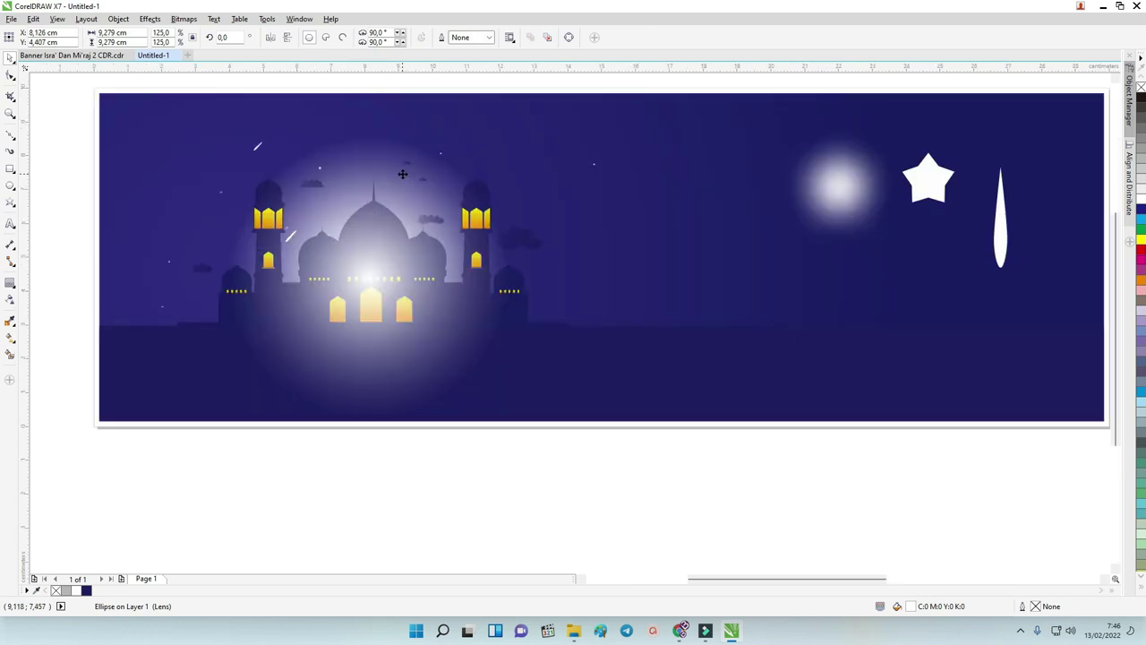
{"action": "key", "text": "ctrl+Page_Down"}
{"action": "key", "text": "ctrl+Page_Down"}
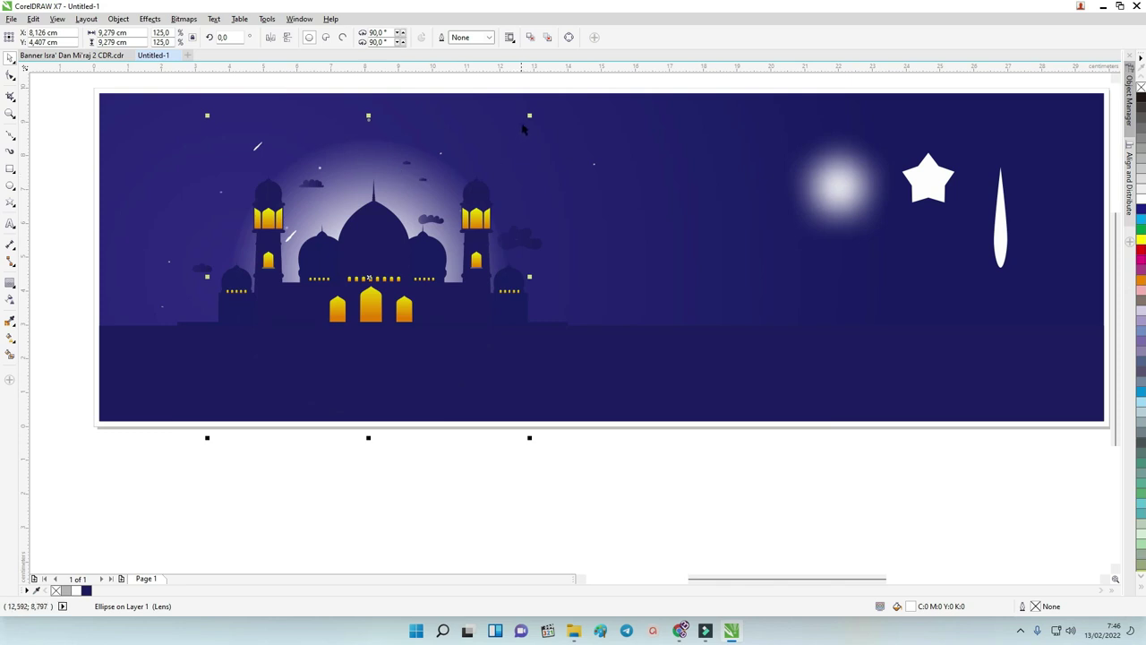
Step: Shrink the glow circle behind the mosque around its centre to about 5.7 cm in diameter
{"action": "left_click_drag", "start_coordinate": [529, 115], "coordinate": [477, 176]}
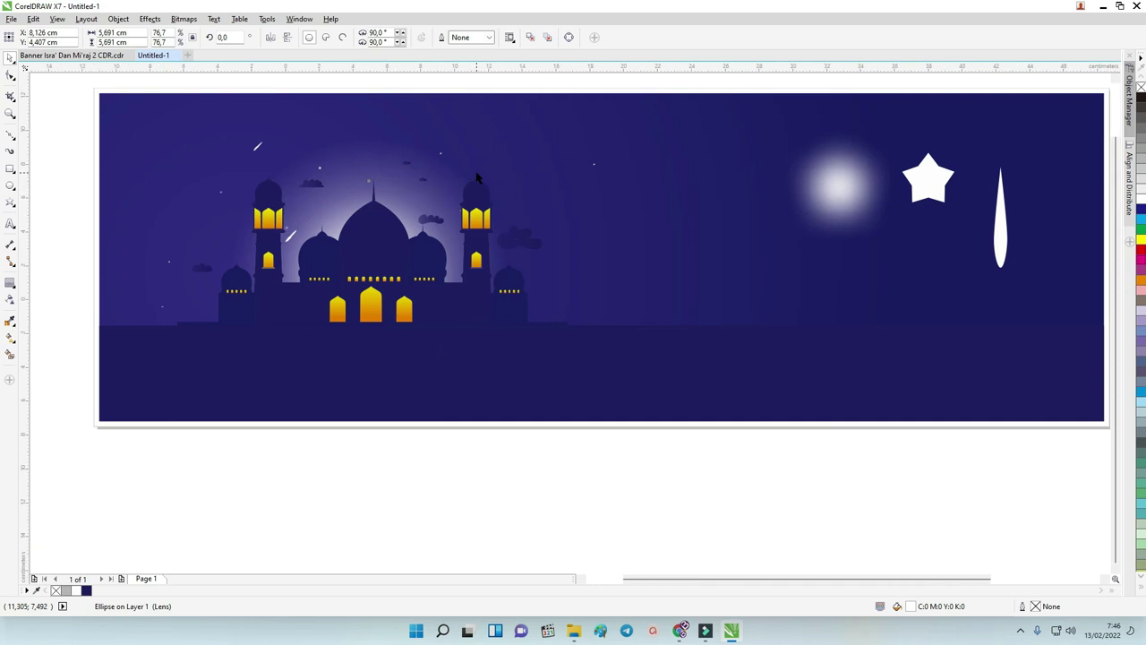
{"action": "scroll", "coordinate": [478, 175], "scroll_direction": "down", "scroll_amount": 1}
{"action": "left_click", "coordinate": [461, 100]}
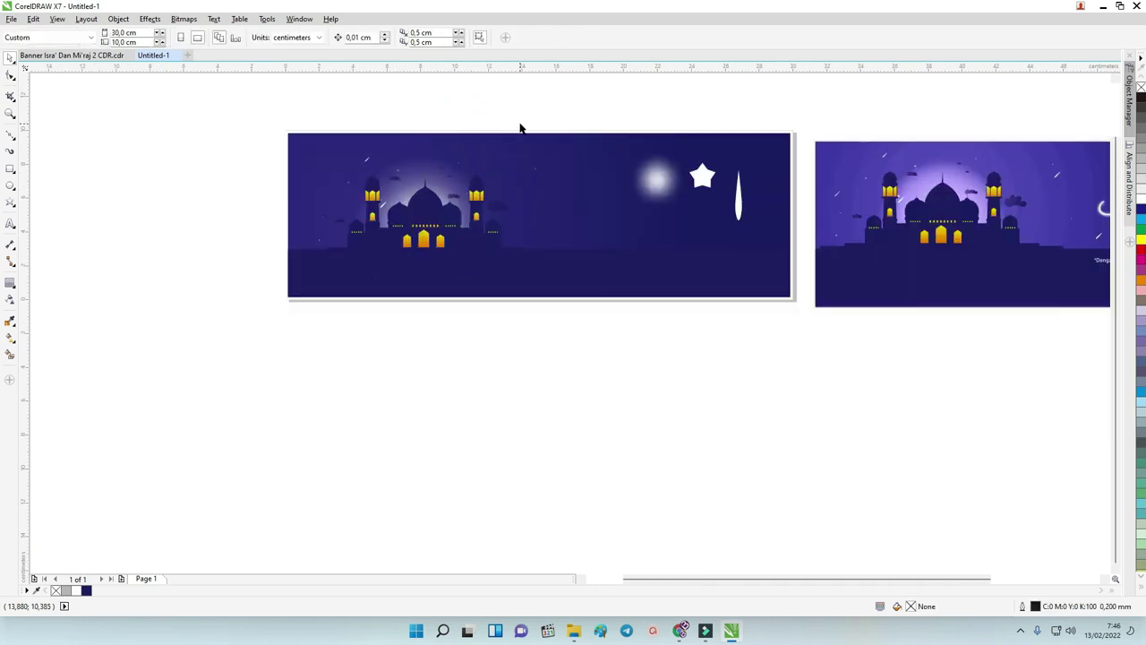
{"action": "left_click_drag", "start_coordinate": [902, 580], "coordinate": [947, 579]}
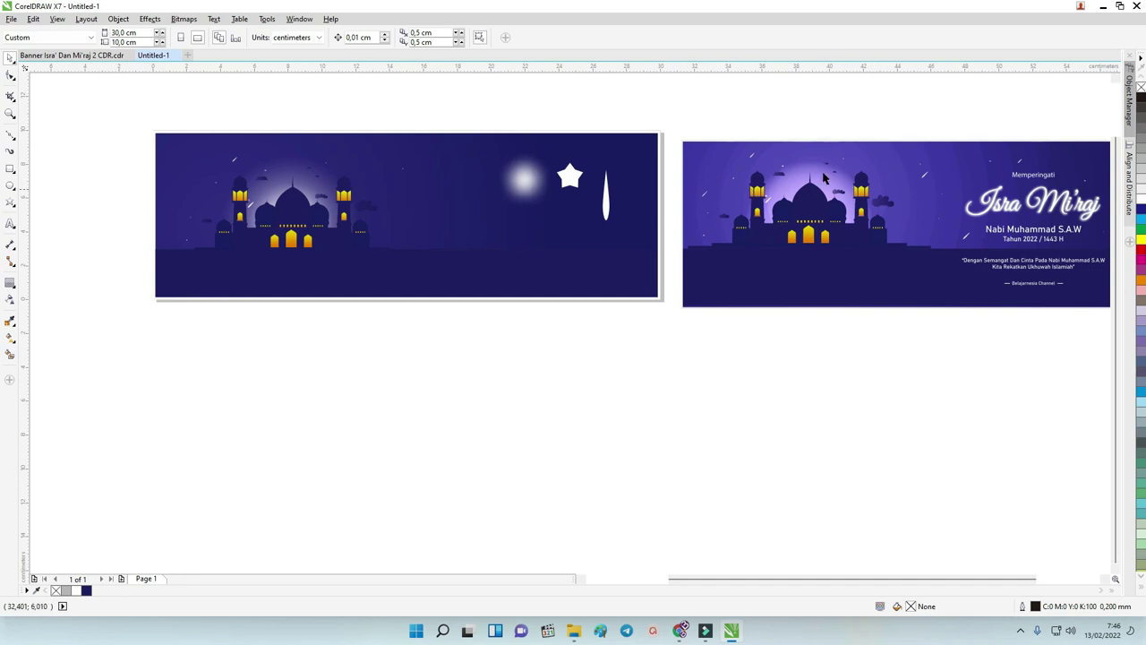
{"action": "left_click", "coordinate": [937, 144]}
{"action": "left_click", "coordinate": [365, 108]}
{"action": "left_click", "coordinate": [303, 188]}
{"action": "left_click_drag", "start_coordinate": [309, 176], "coordinate": [304, 198]}
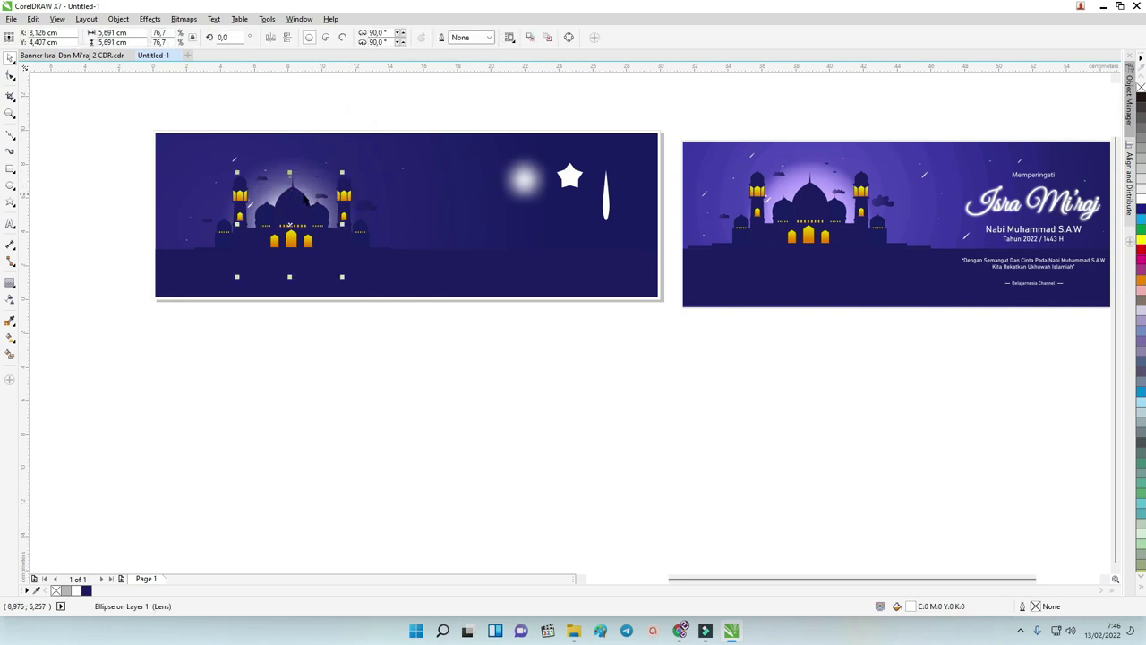
{"action": "left_click", "coordinate": [304, 192]}
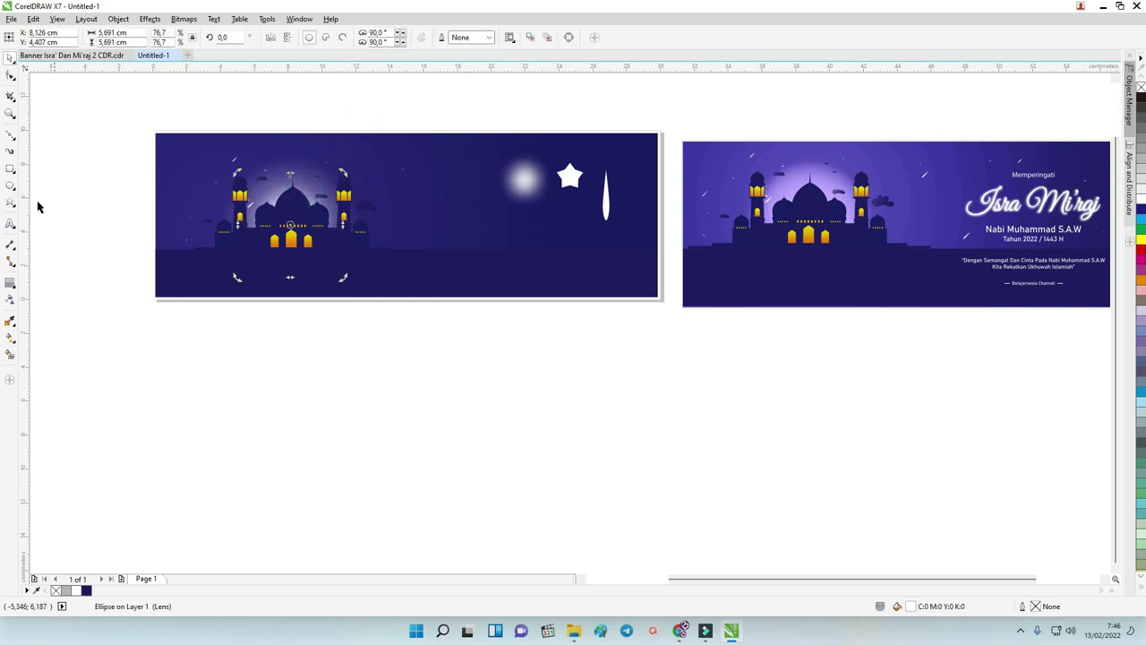
Step: Draw an ellipse about 8.0 x 7.8 cm centred on the mosque, filled white and without an outline
{"action": "left_click", "coordinate": [10, 185]}
{"action": "left_click_drag", "start_coordinate": [287, 220], "coordinate": [359, 289]}
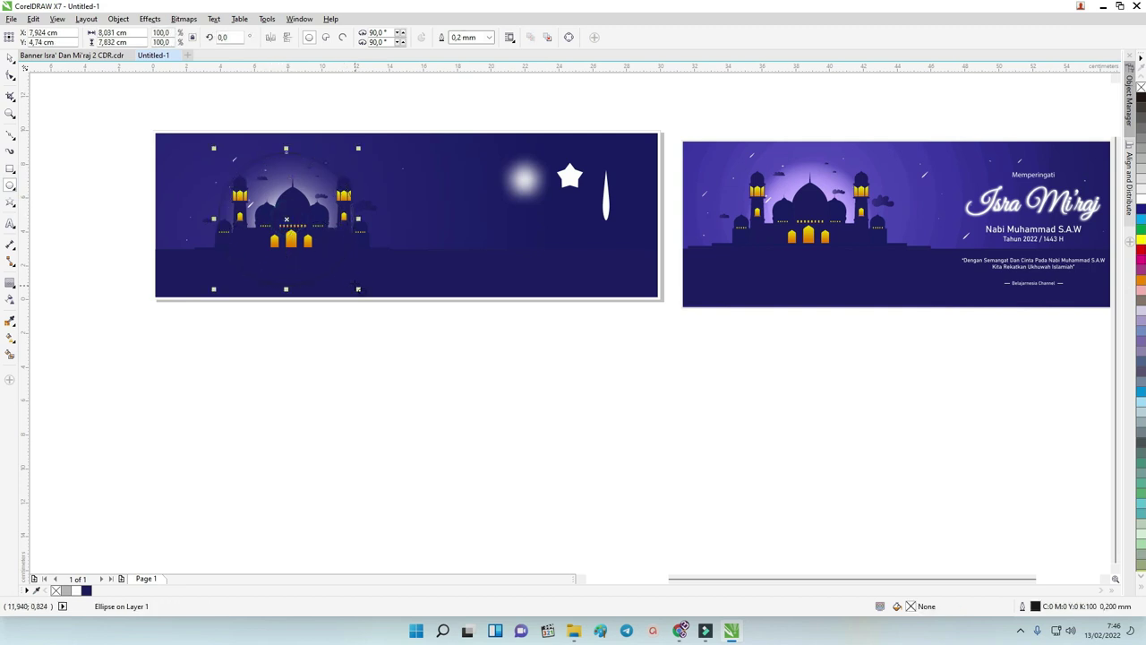
{"action": "left_click", "coordinate": [10, 57]}
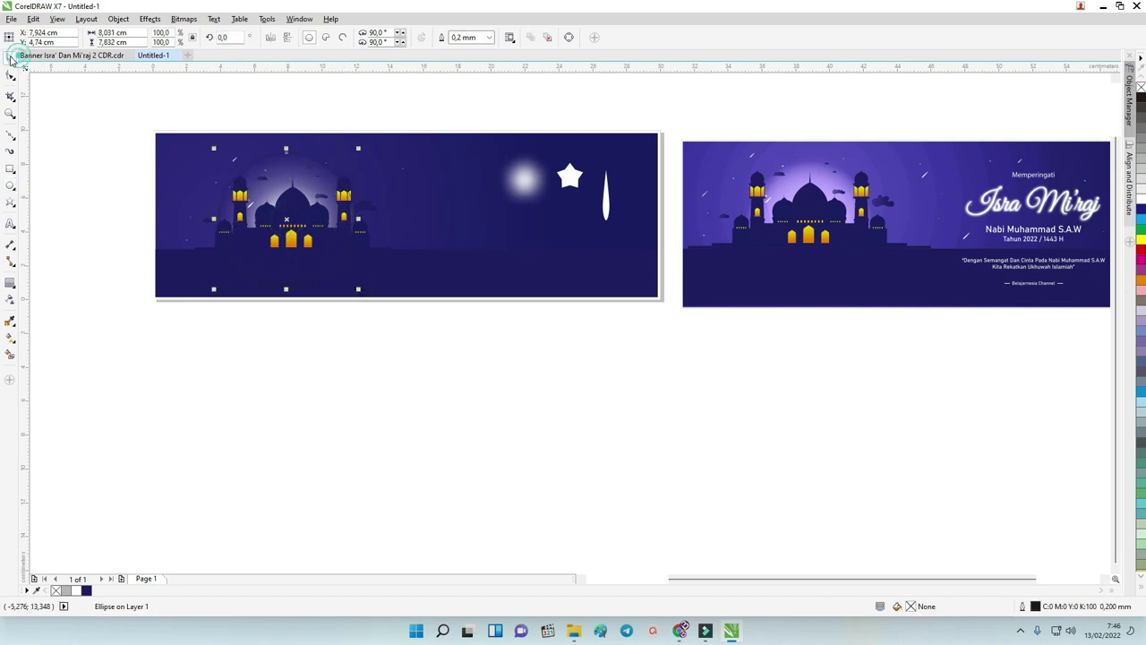
{"action": "left_click", "coordinate": [1142, 204]}
{"action": "right_click", "coordinate": [1141, 86]}
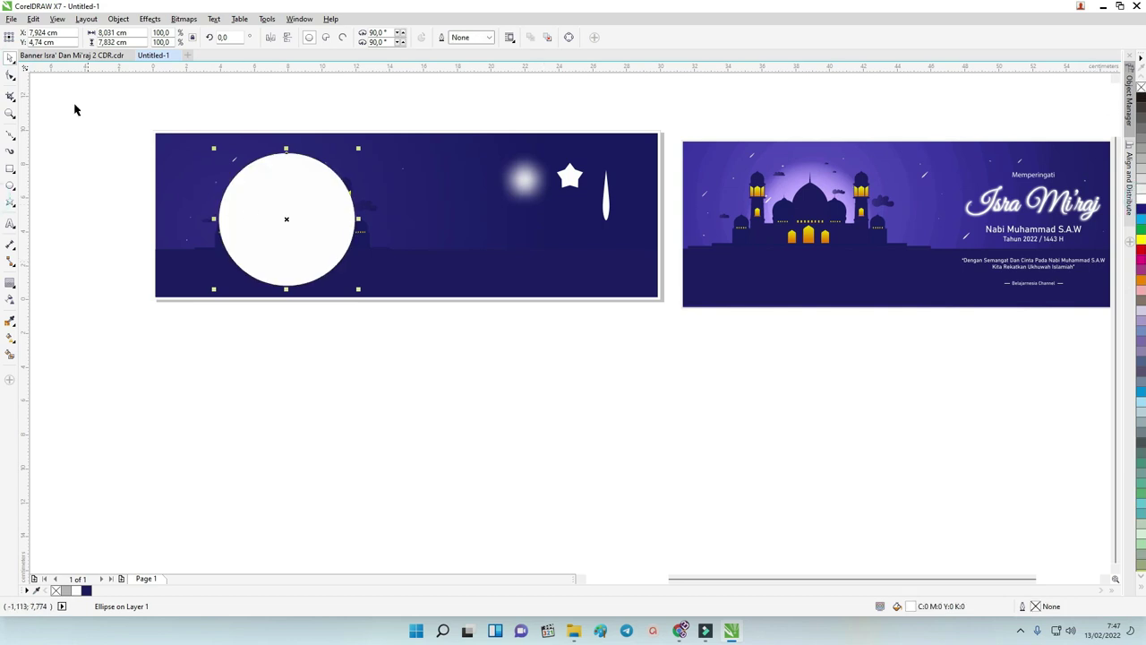
Step: Shrink the new white ellipse around its centre to about 3.8 x 3.7 cm
{"action": "left_click", "coordinate": [12, 57]}
{"action": "left_click", "coordinate": [325, 107]}
{"action": "left_click", "coordinate": [321, 190]}
{"action": "left_click_drag", "start_coordinate": [357, 148], "coordinate": [322, 184]}
{"action": "left_click", "coordinate": [317, 102]}
{"action": "left_click", "coordinate": [281, 234]}
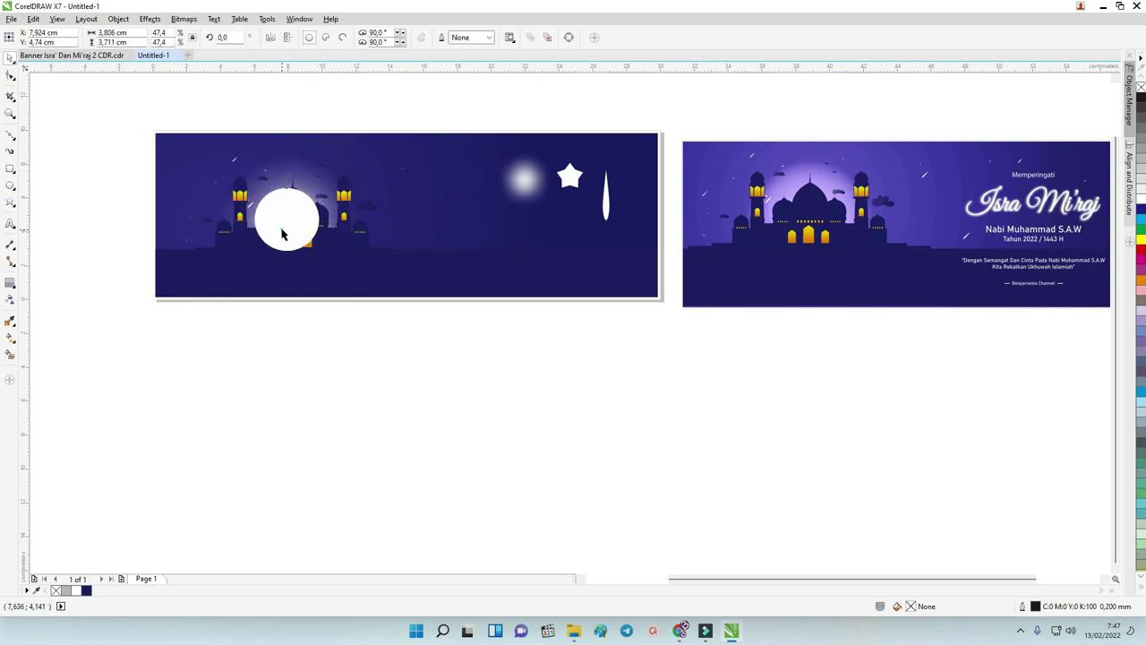
Step: Add an outside contour to the small white ellipse with a 1.813 cm offset and 7 steps
{"action": "left_click", "coordinate": [8, 283]}
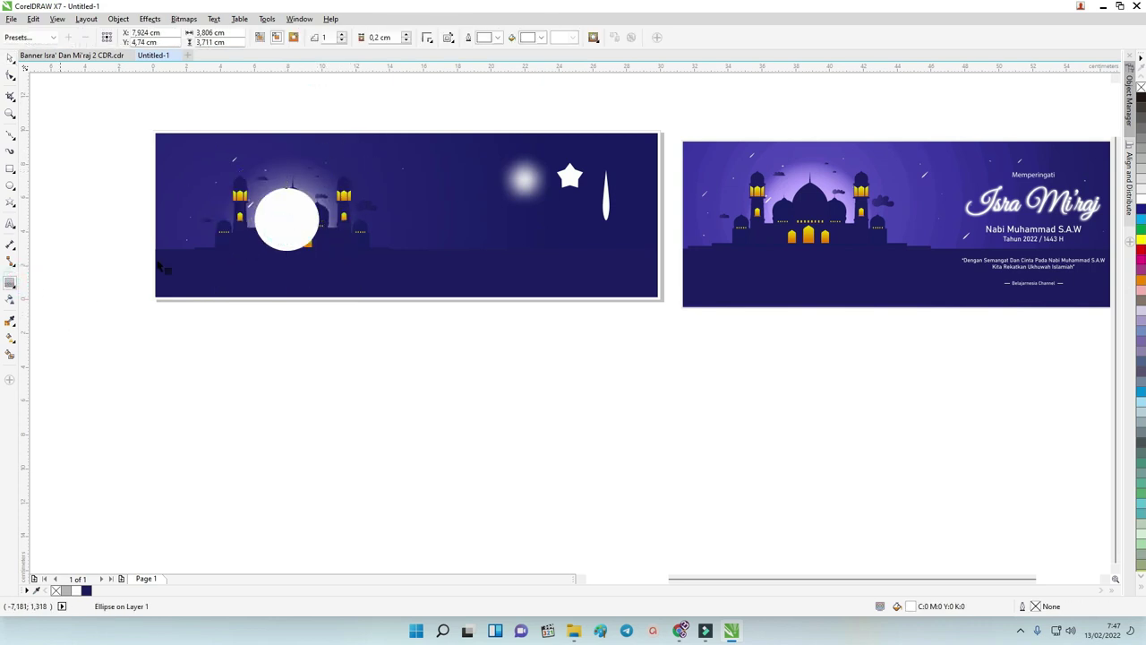
{"action": "left_click_drag", "start_coordinate": [287, 188], "coordinate": [287, 158]}
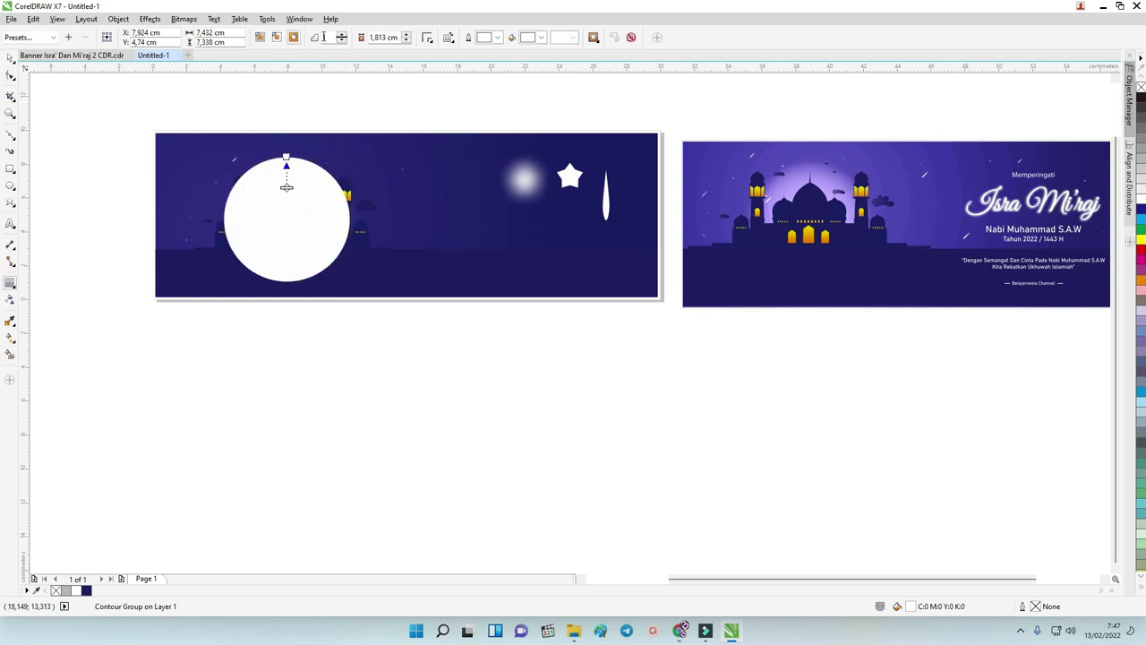
{"action": "left_click", "coordinate": [342, 34]}
{"action": "left_click", "coordinate": [341, 34]}
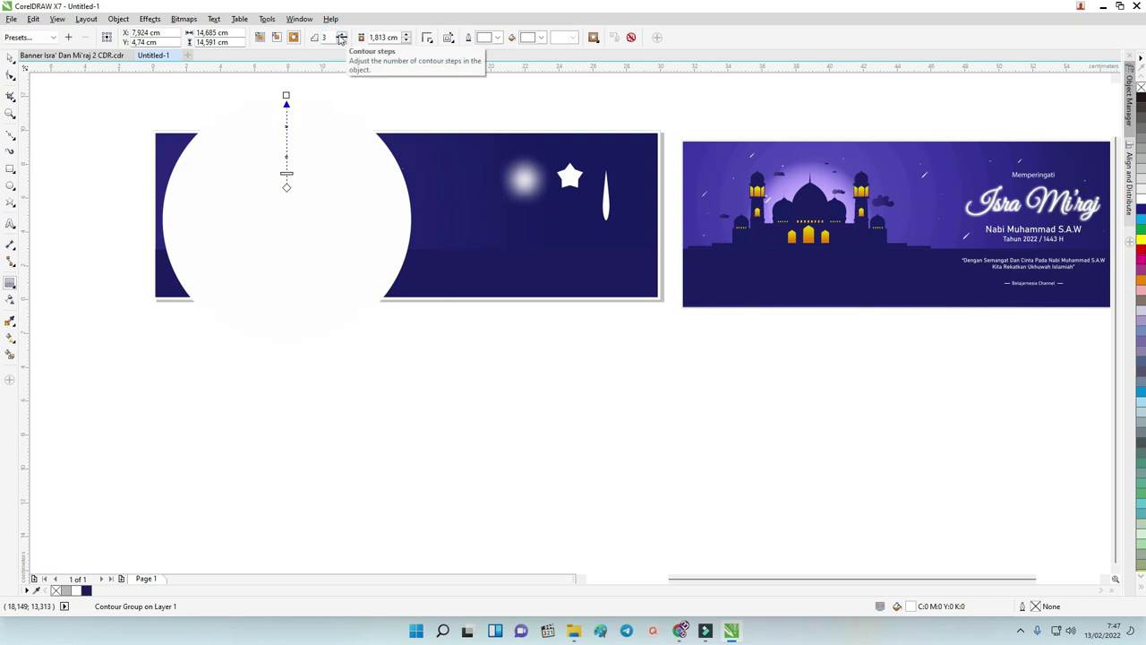
{"action": "left_click", "coordinate": [342, 34]}
{"action": "left_click", "coordinate": [341, 34]}
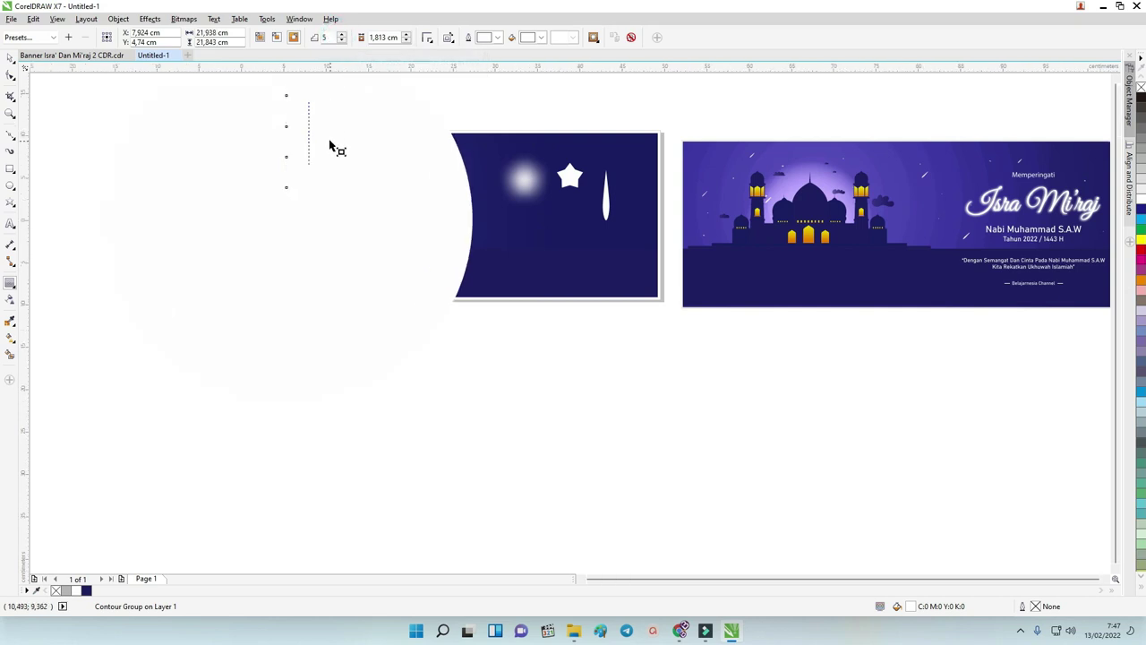
{"action": "scroll", "coordinate": [340, 121], "scroll_direction": "down", "scroll_amount": 2}
{"action": "left_click", "coordinate": [342, 34]}
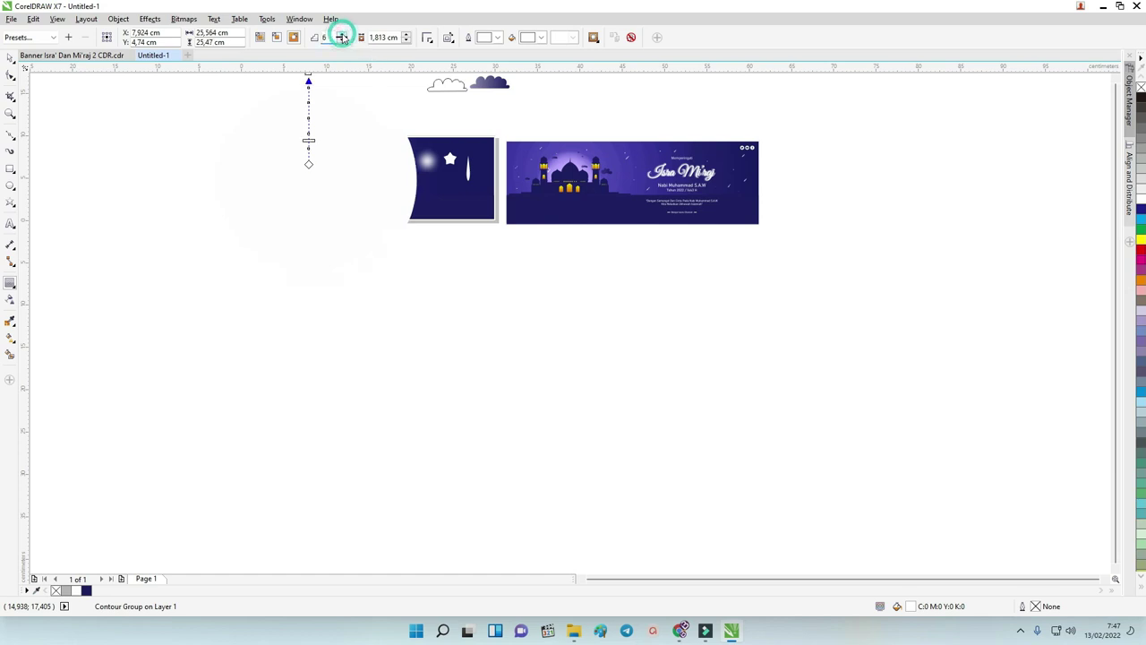
{"action": "left_click", "coordinate": [341, 34]}
Step: Give the contour group a black outline
{"action": "left_click", "coordinate": [7, 60]}
{"action": "left_click", "coordinate": [481, 317]}
{"action": "left_click", "coordinate": [348, 182]}
{"action": "left_click", "coordinate": [324, 174]}
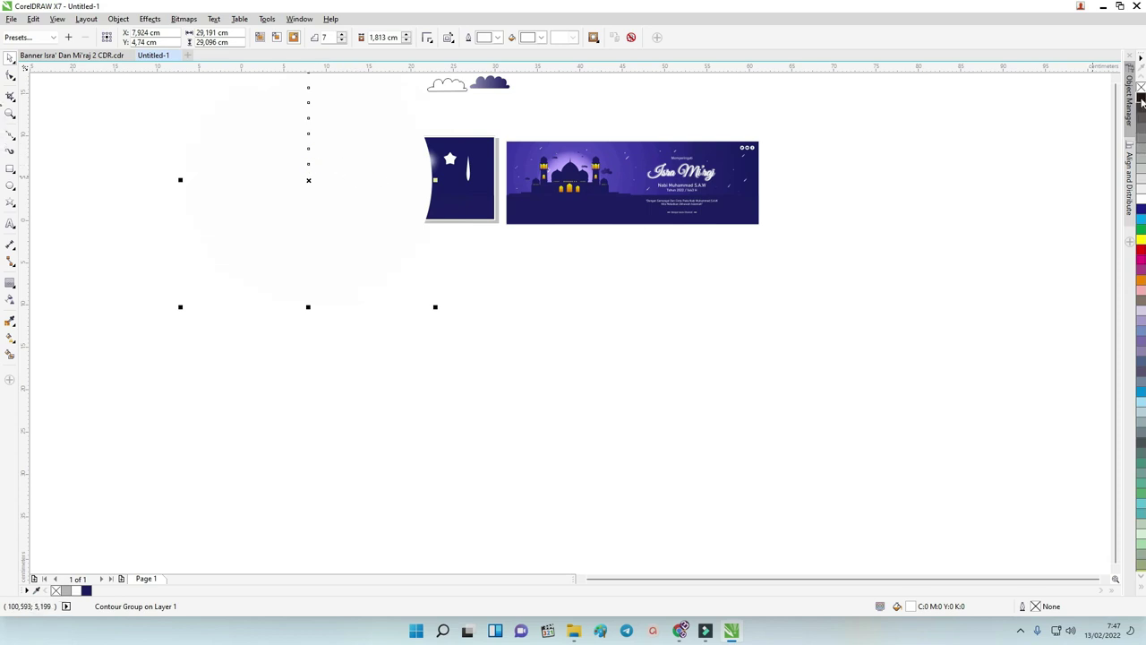
{"action": "scroll", "coordinate": [306, 139], "scroll_direction": "up", "scroll_amount": 1}
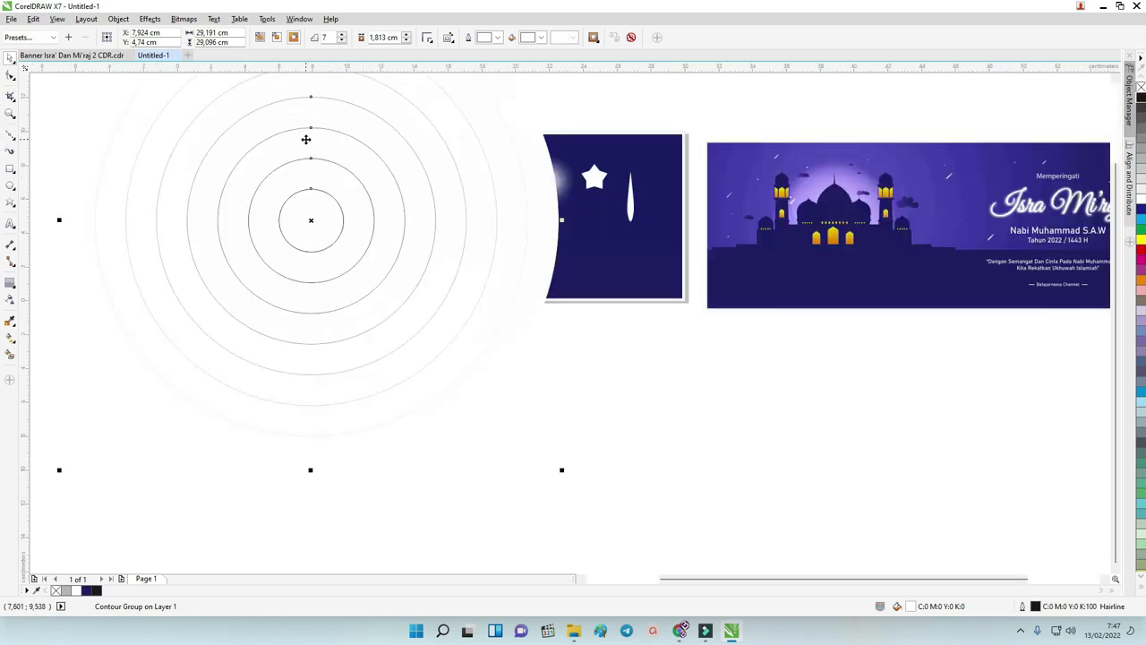
Step: Break the contour group apart into separate objects
{"action": "left_click", "coordinate": [325, 193]}
{"action": "left_click", "coordinate": [326, 203]}
{"action": "scroll", "coordinate": [328, 199], "scroll_direction": "down", "scroll_amount": 1}
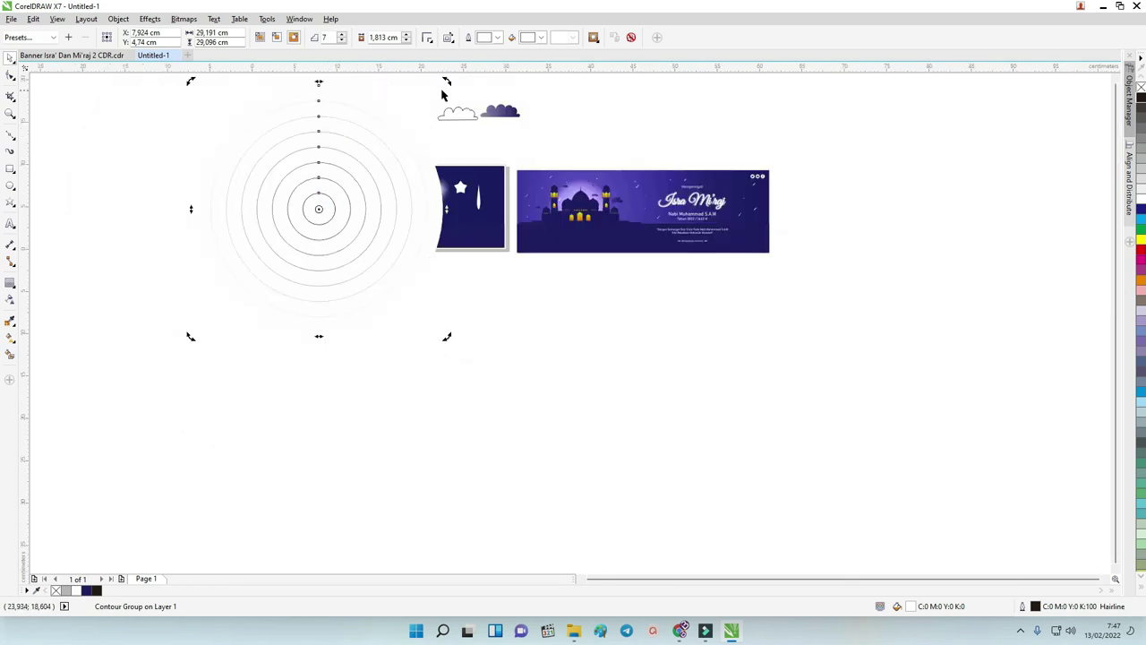
{"action": "left_click", "coordinate": [376, 140]}
{"action": "scroll", "coordinate": [376, 142], "scroll_direction": "up", "scroll_amount": 1}
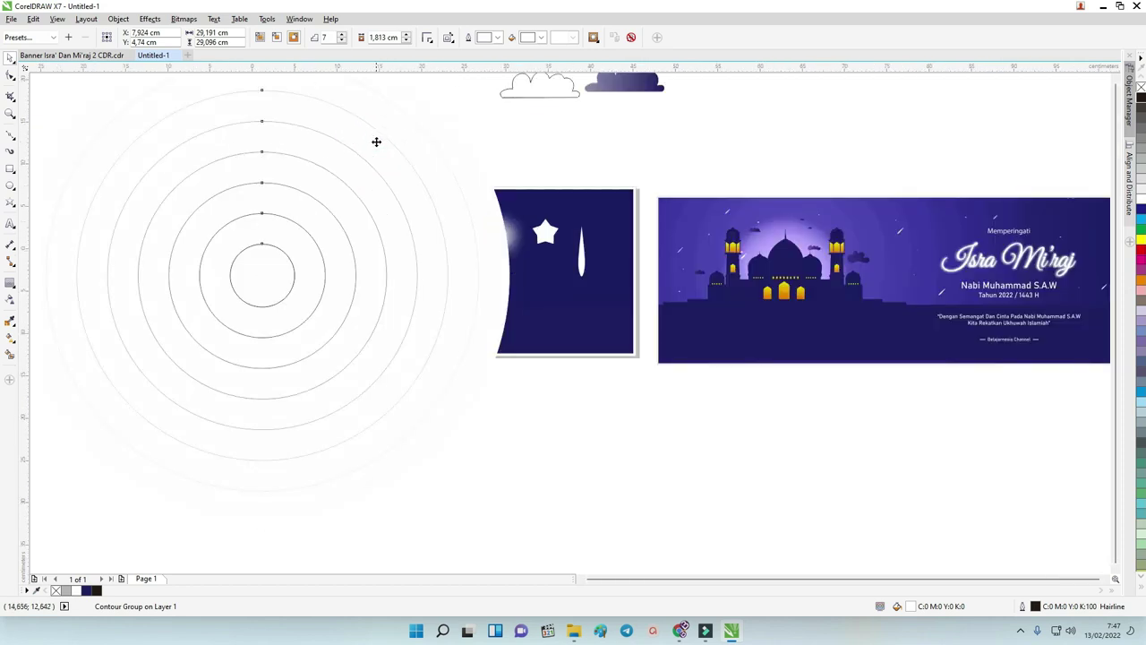
{"action": "scroll", "coordinate": [376, 141], "scroll_direction": "down", "scroll_amount": 1}
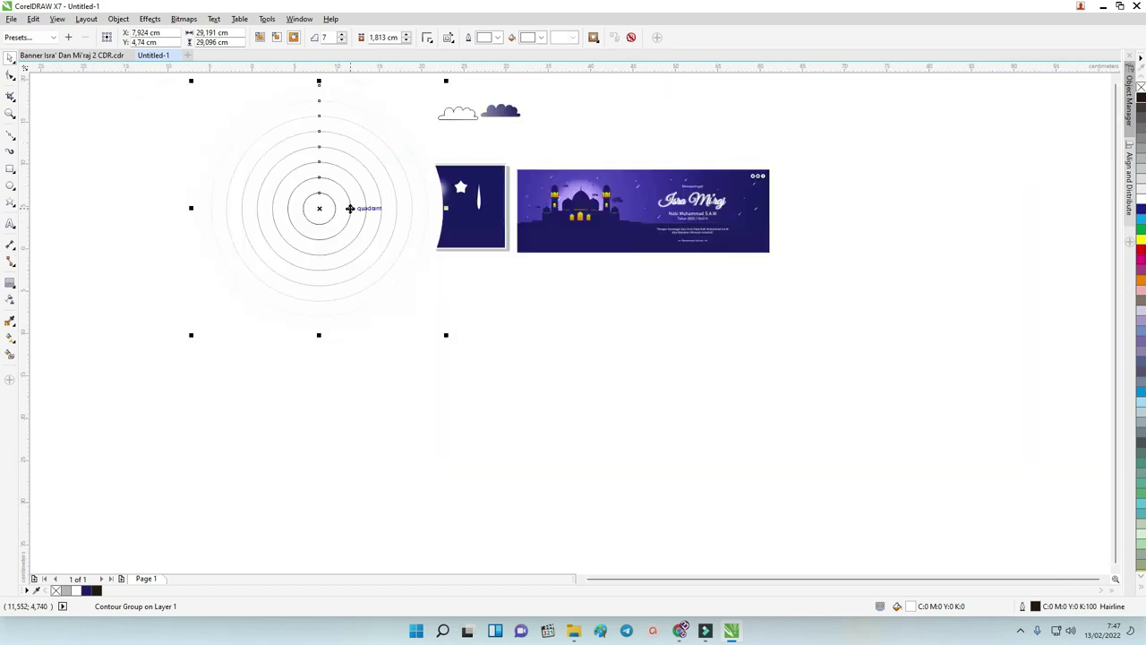
{"action": "right_click", "coordinate": [322, 151]}
{"action": "left_click", "coordinate": [365, 170]}
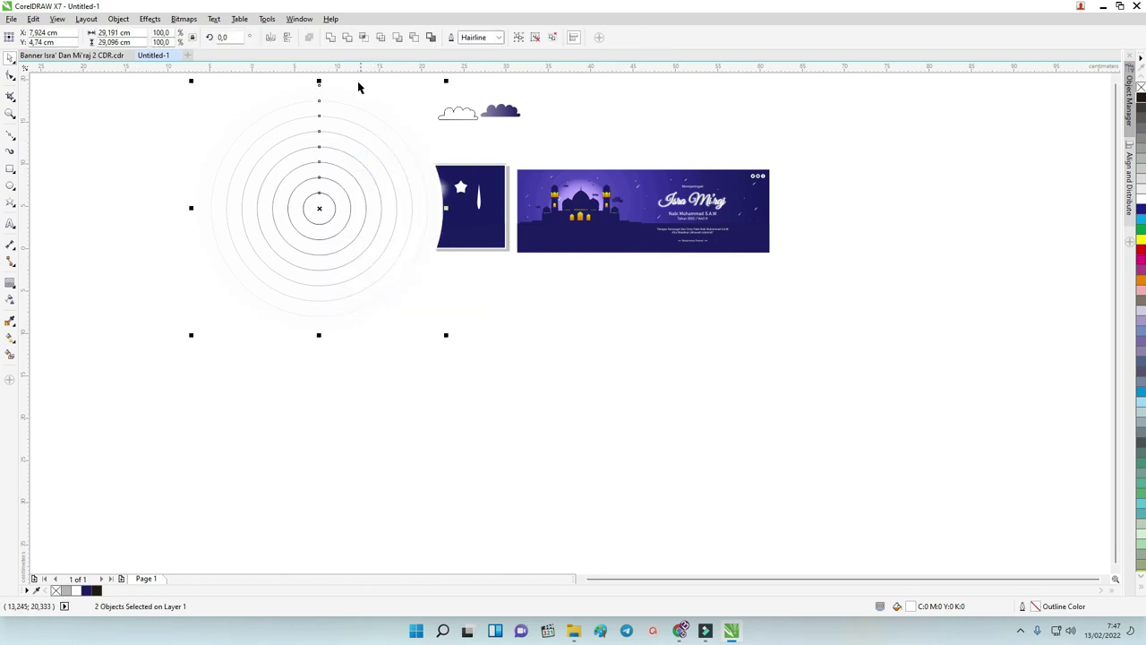
Step: Apply a uniform transparency of 90 to the white ellipse and its contour rings around the mosque
{"action": "left_click", "coordinate": [10, 299]}
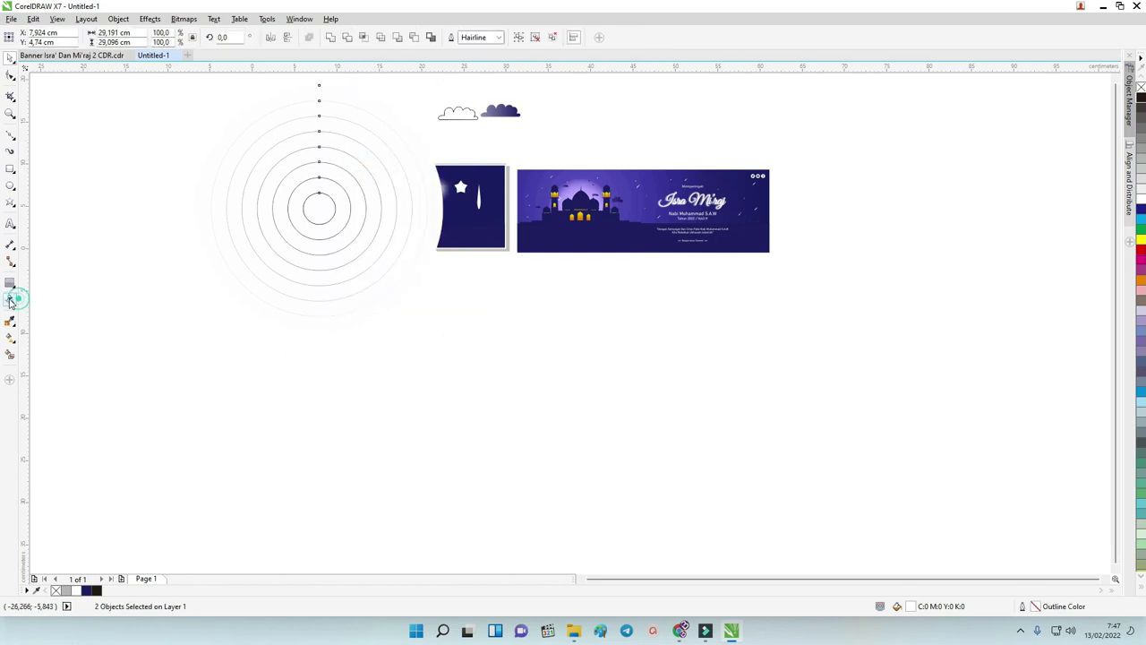
{"action": "left_click", "coordinate": [28, 39]}
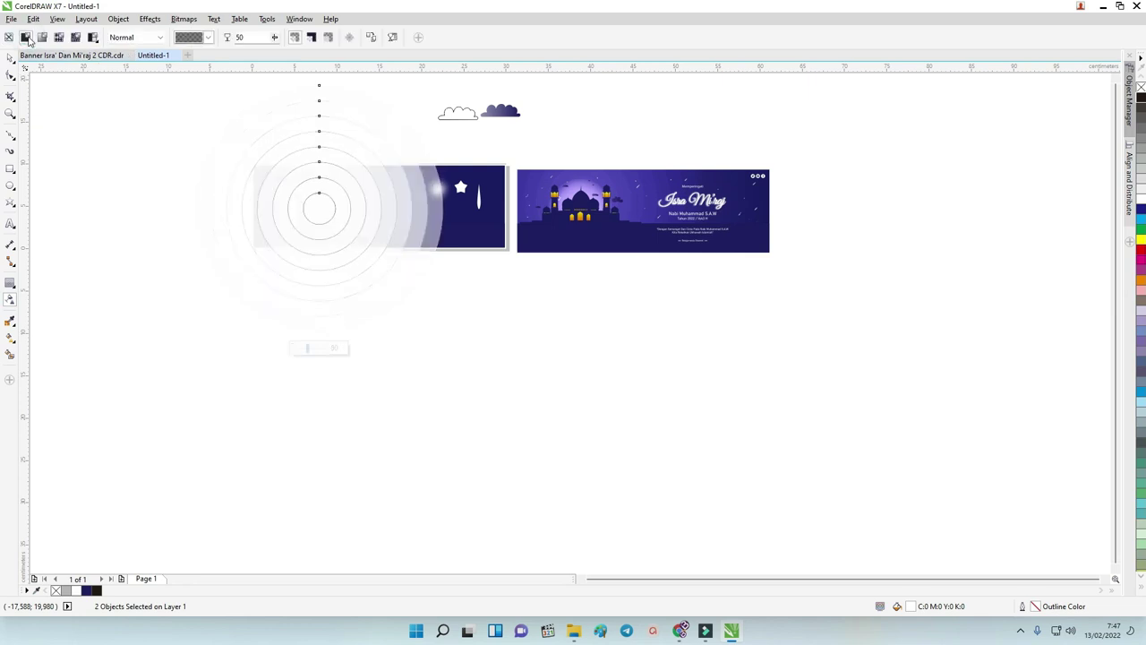
{"action": "scroll", "coordinate": [325, 185], "scroll_direction": "up", "scroll_amount": 3}
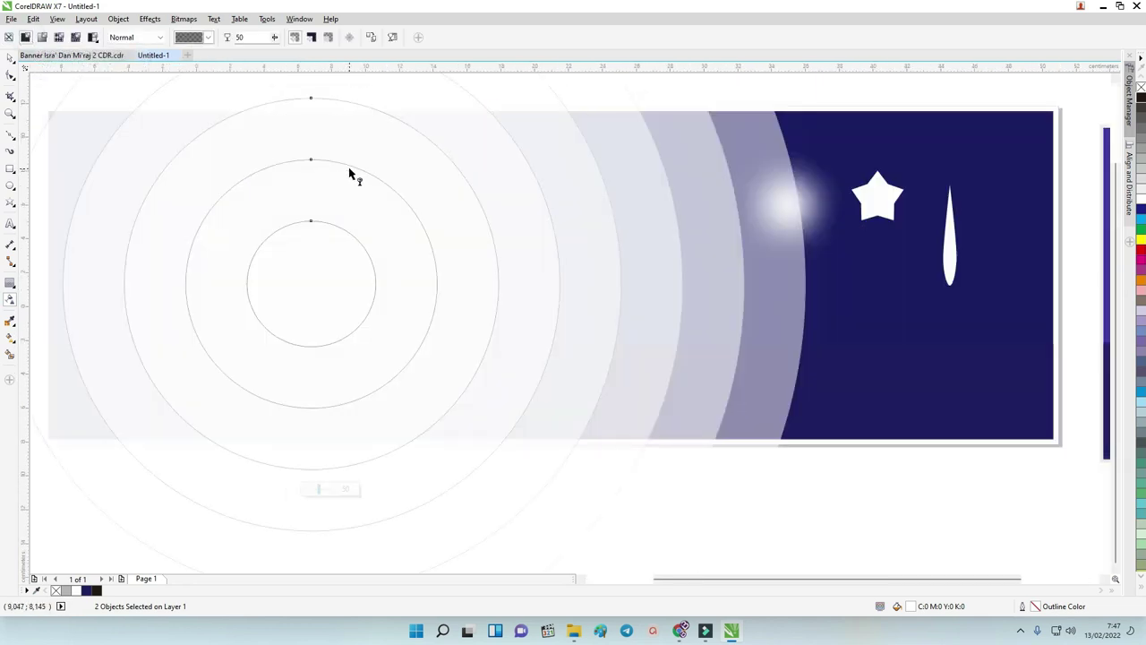
{"action": "scroll", "coordinate": [350, 174], "scroll_direction": "down", "scroll_amount": 3}
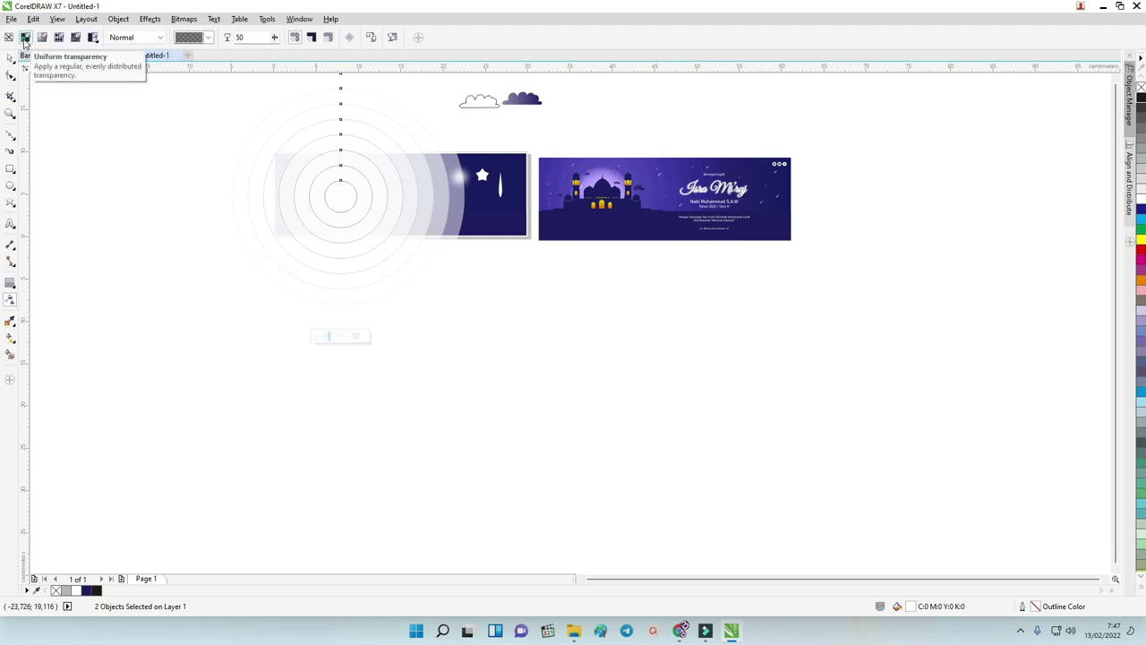
{"action": "double_click", "coordinate": [270, 37]}
{"action": "type", "text": "20"}
{"action": "key", "text": "Return"}
{"action": "left_click_drag", "start_coordinate": [275, 38], "coordinate": [314, 49]}
{"action": "left_click", "coordinate": [276, 38]}
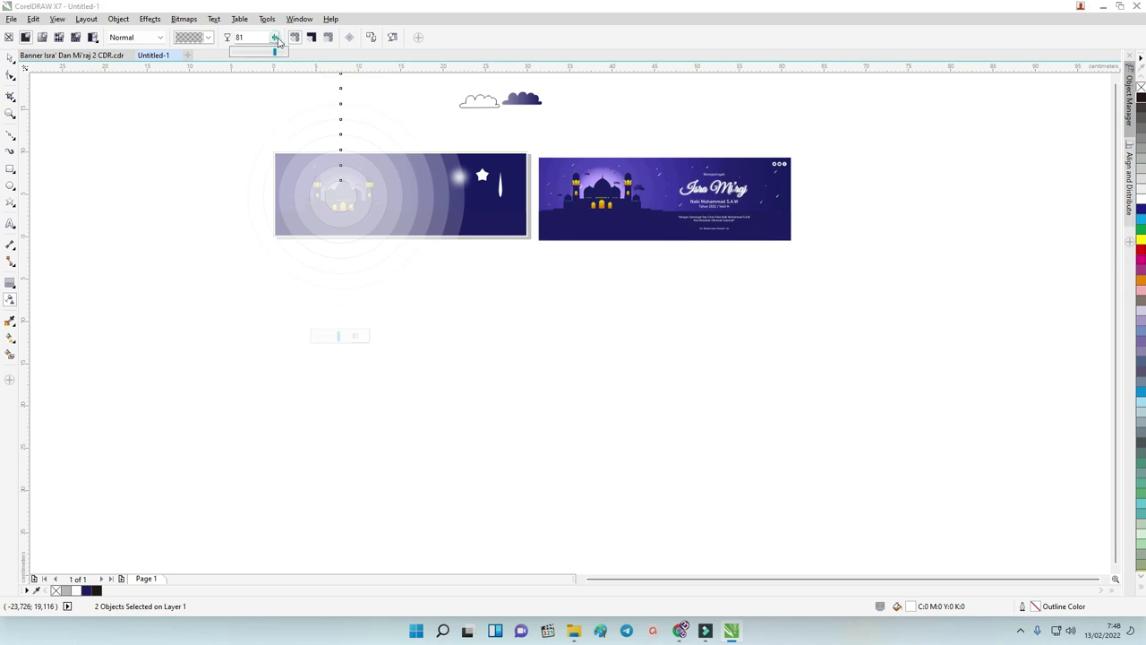
{"action": "scroll", "coordinate": [376, 162], "scroll_direction": "up", "scroll_amount": 2}
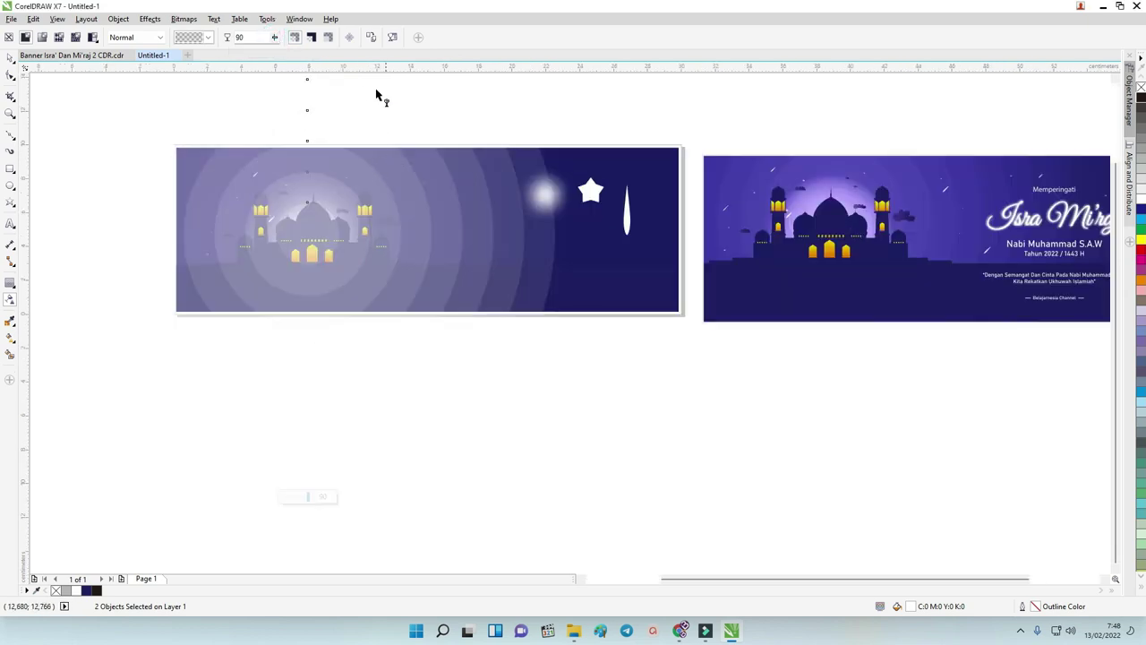
Step: Try the Overlay merge mode on the transparent rings and set it to Screen instead
{"action": "left_click", "coordinate": [139, 38]}
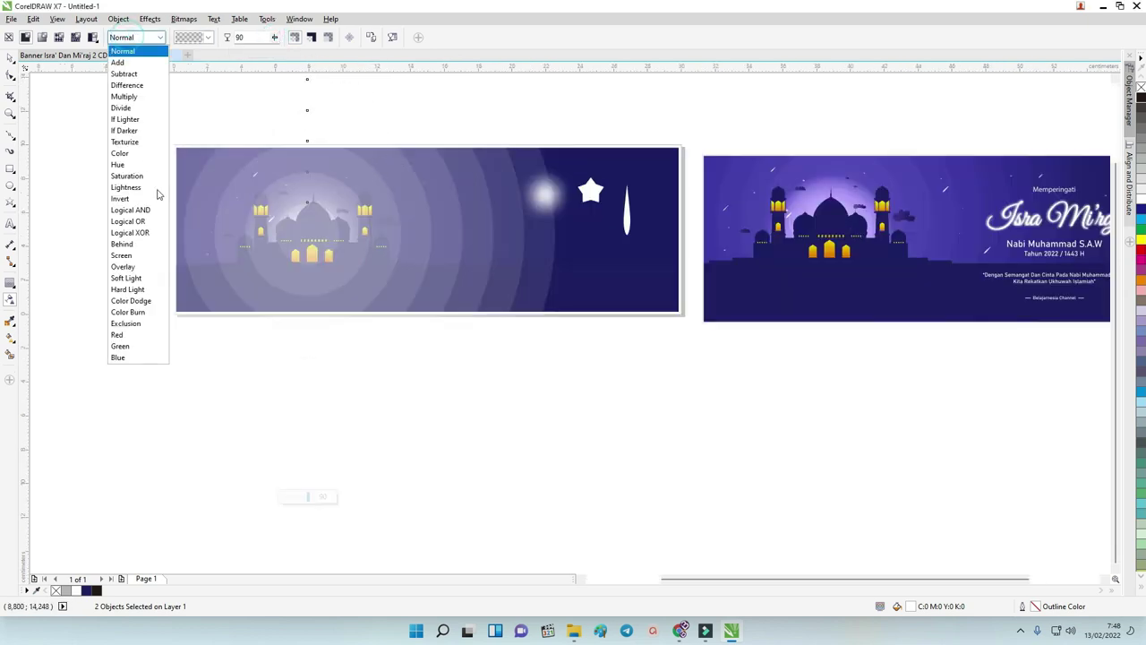
{"action": "left_click", "coordinate": [132, 267]}
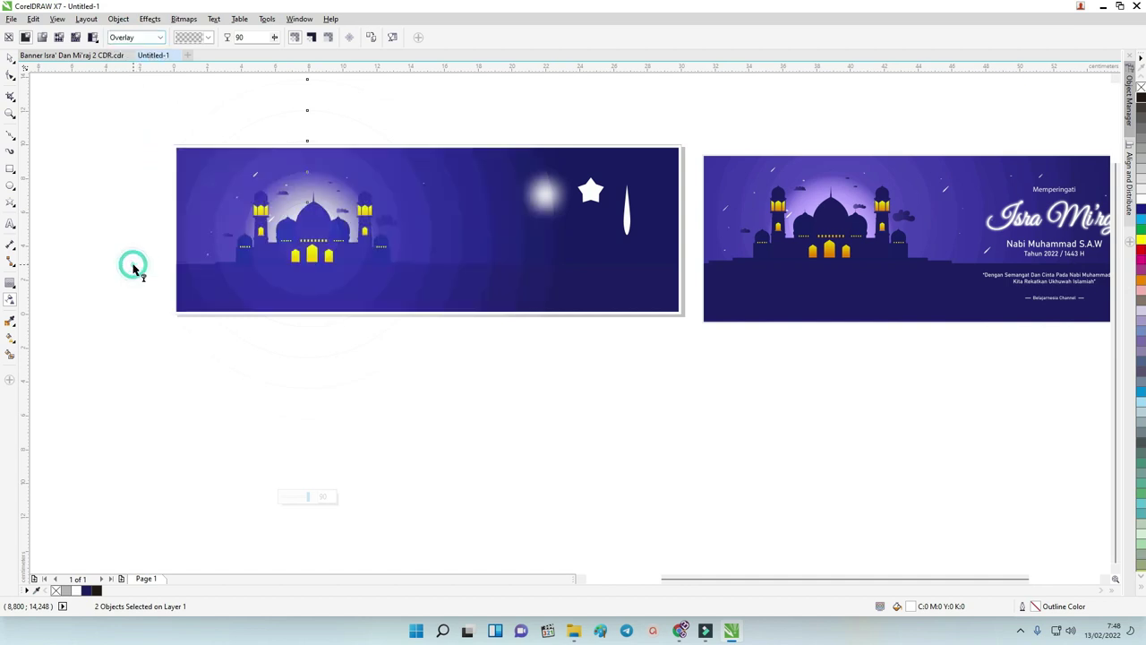
{"action": "left_click", "coordinate": [163, 38]}
{"action": "left_click", "coordinate": [139, 259]}
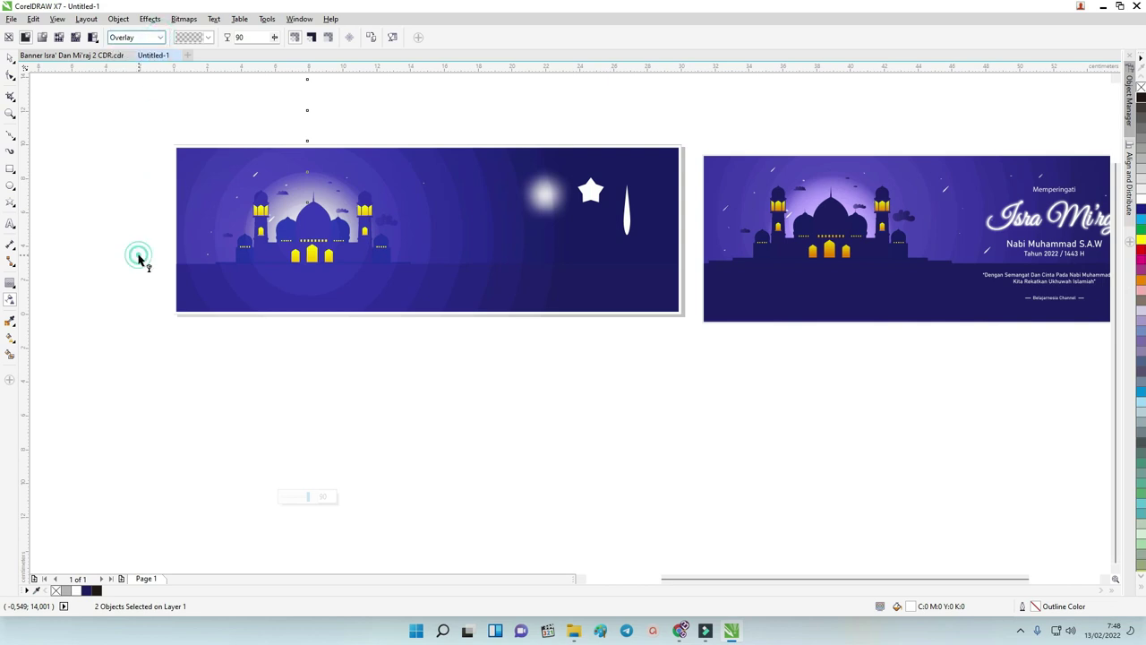
Step: Raise the transparency of the ellipse and its rings to 98
{"action": "left_click", "coordinate": [276, 38]}
{"action": "left_click", "coordinate": [276, 37]}
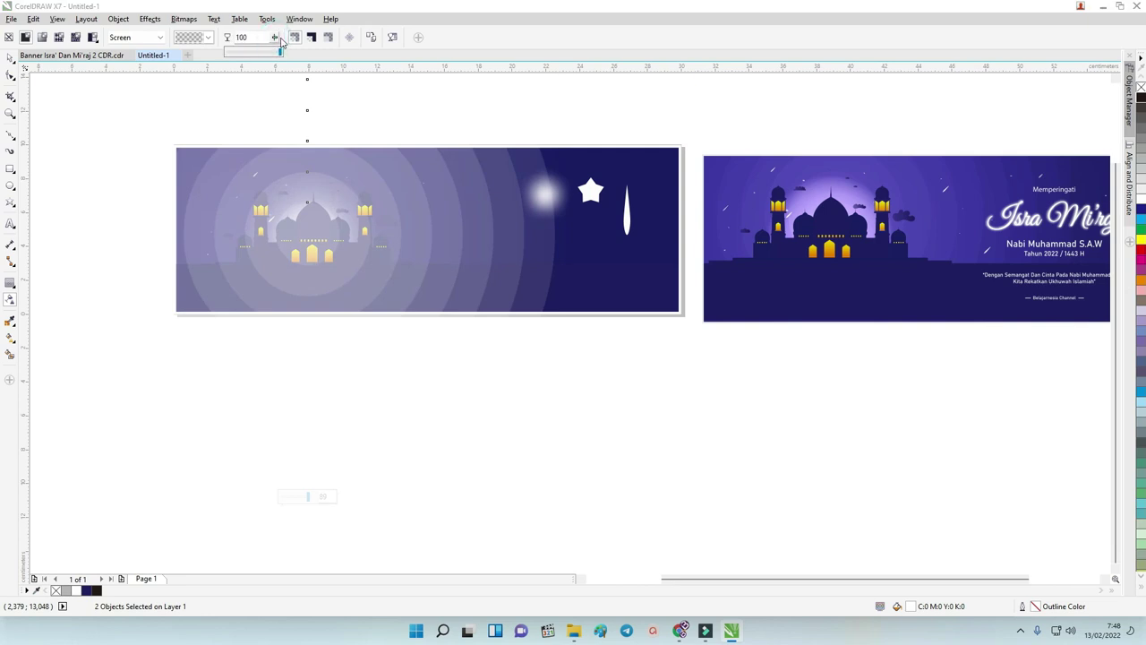
{"action": "left_click_drag", "start_coordinate": [274, 38], "coordinate": [268, 51]}
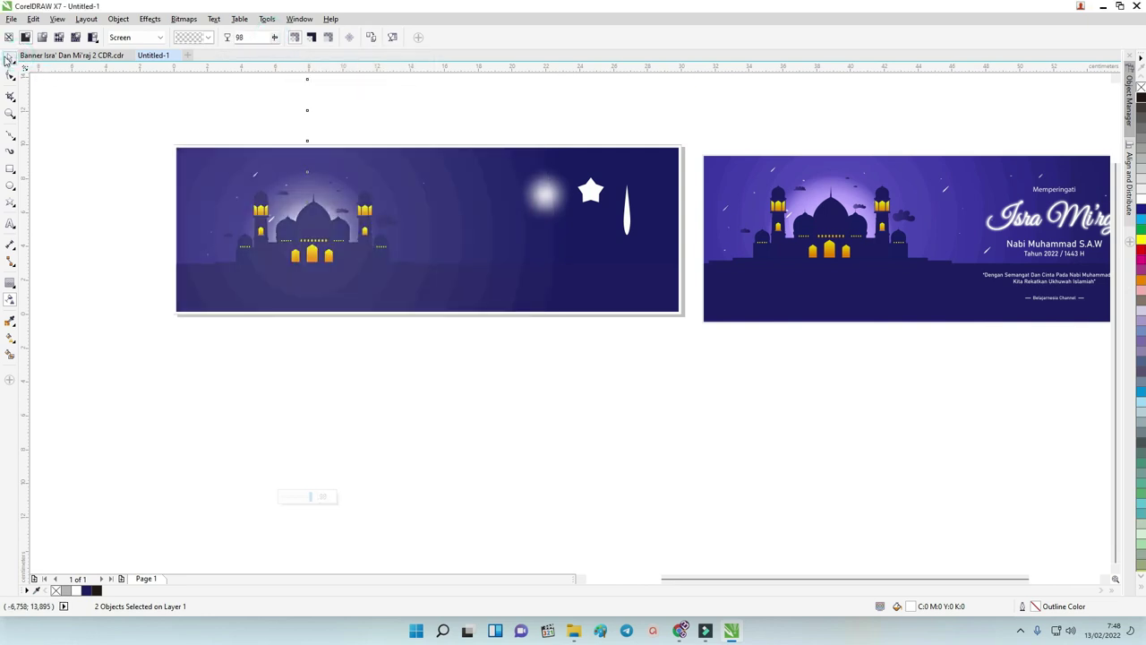
{"action": "left_click", "coordinate": [8, 58]}
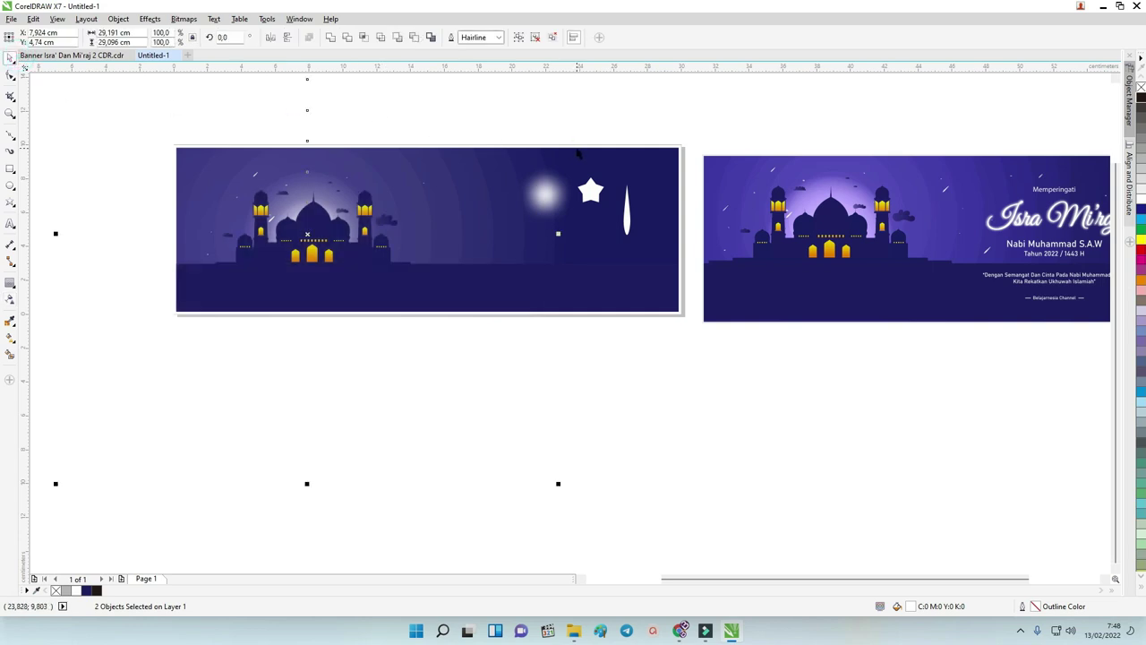
Step: Select the group of contour rings around the mosque and lock it in place
{"action": "left_click", "coordinate": [559, 118]}
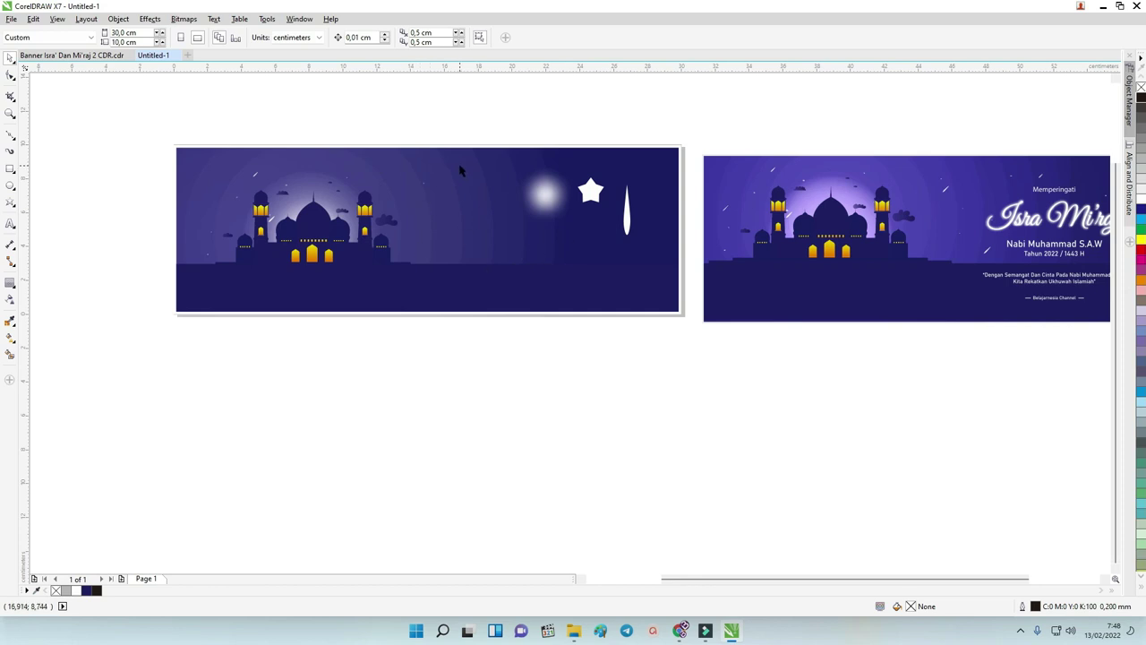
{"action": "left_click", "coordinate": [461, 211]}
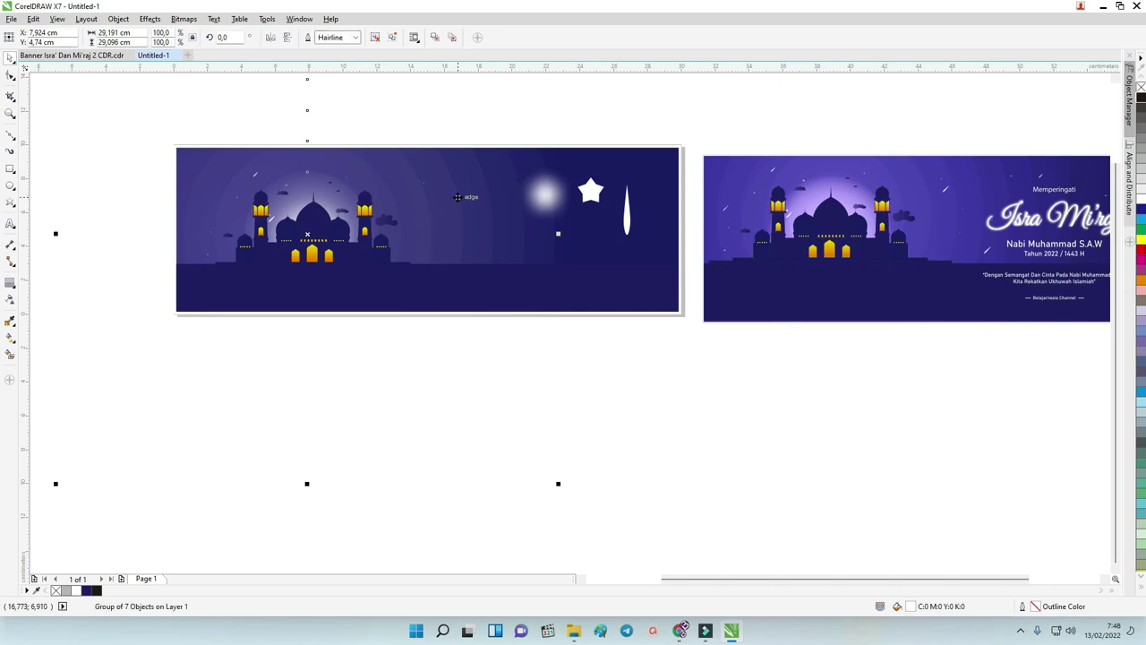
{"action": "left_click", "coordinate": [538, 187]}
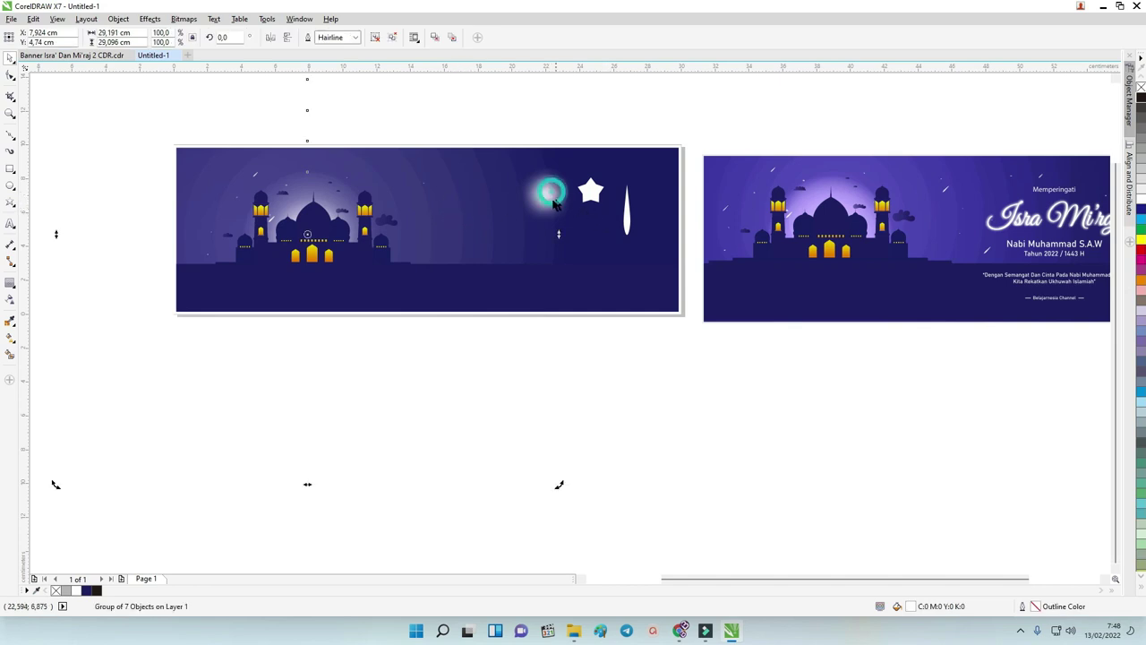
{"action": "right_click", "coordinate": [524, 176]}
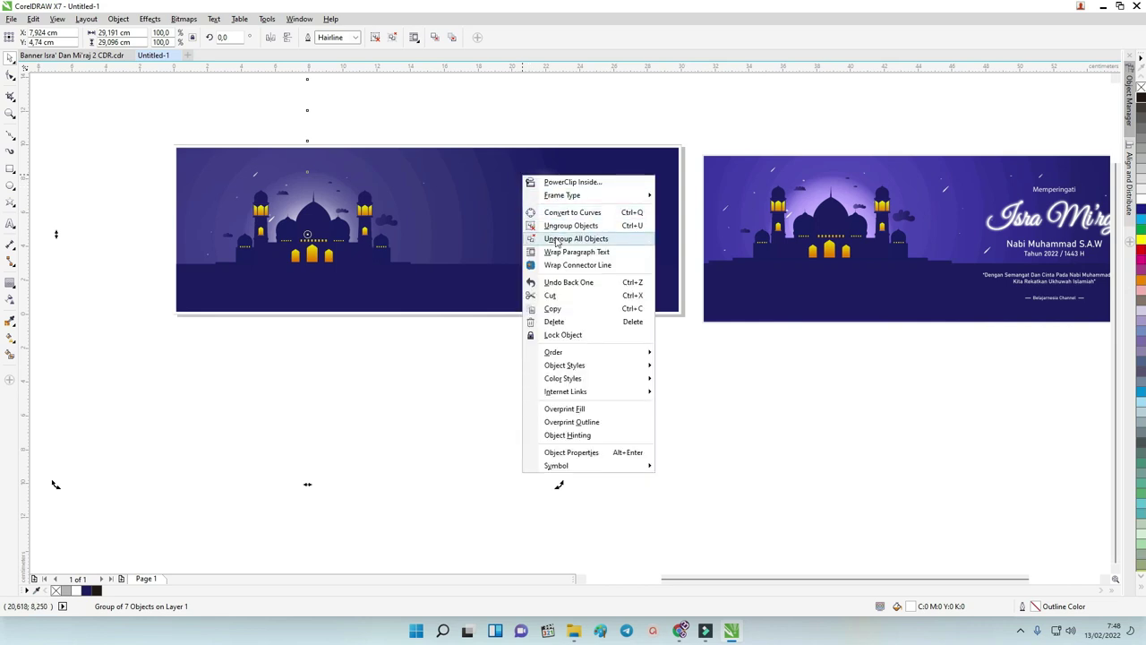
{"action": "left_click", "coordinate": [561, 334]}
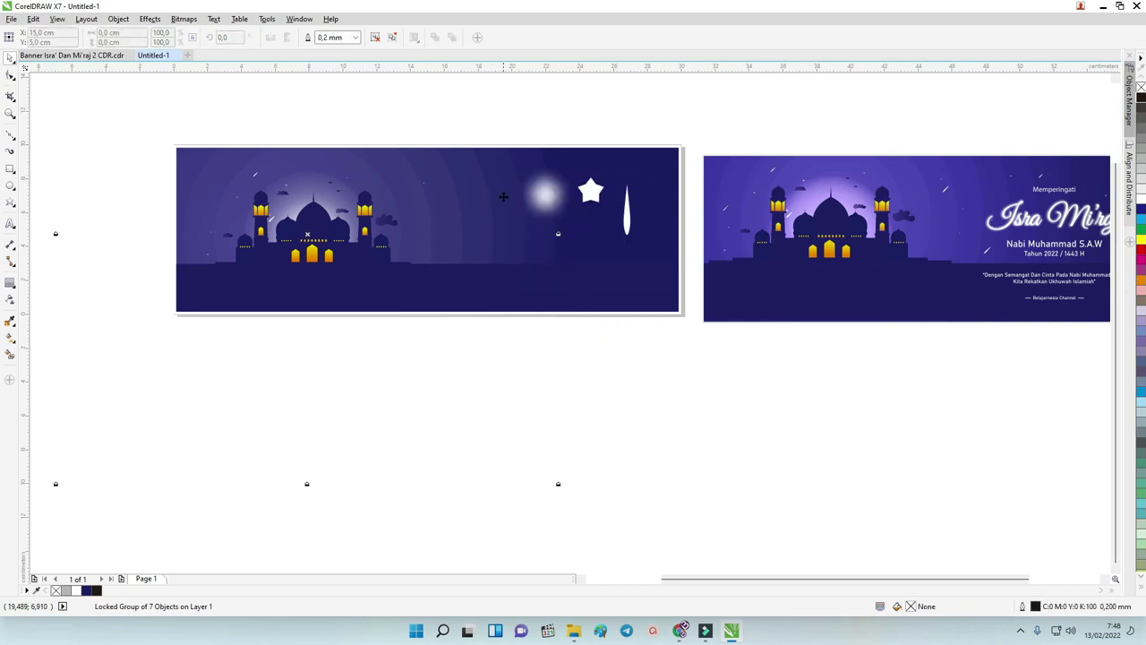